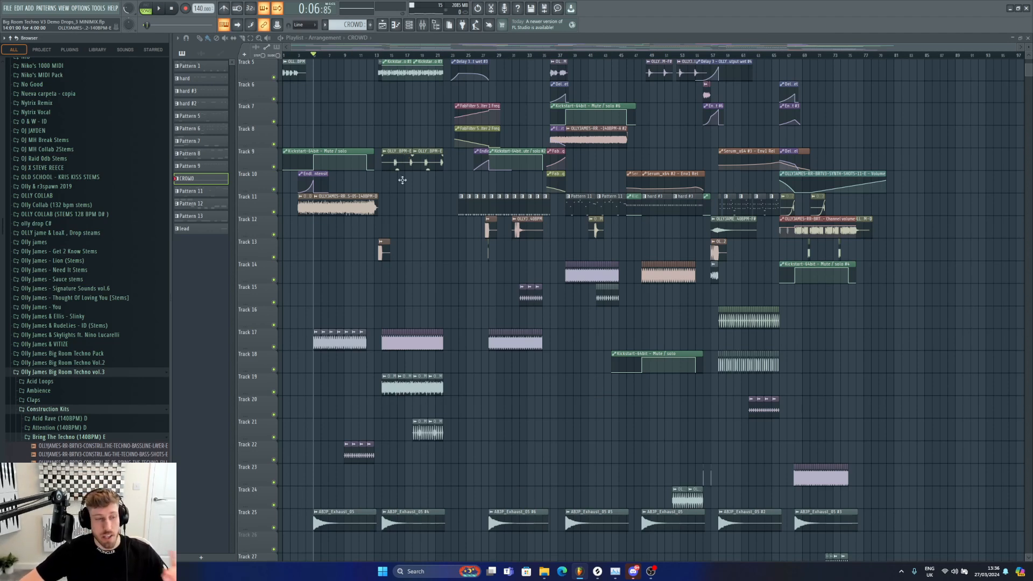
# Collapse the Construction Kits folder in the browser and select the acid loop audio clip on Track 11.
pyautogui.click(32, 410)
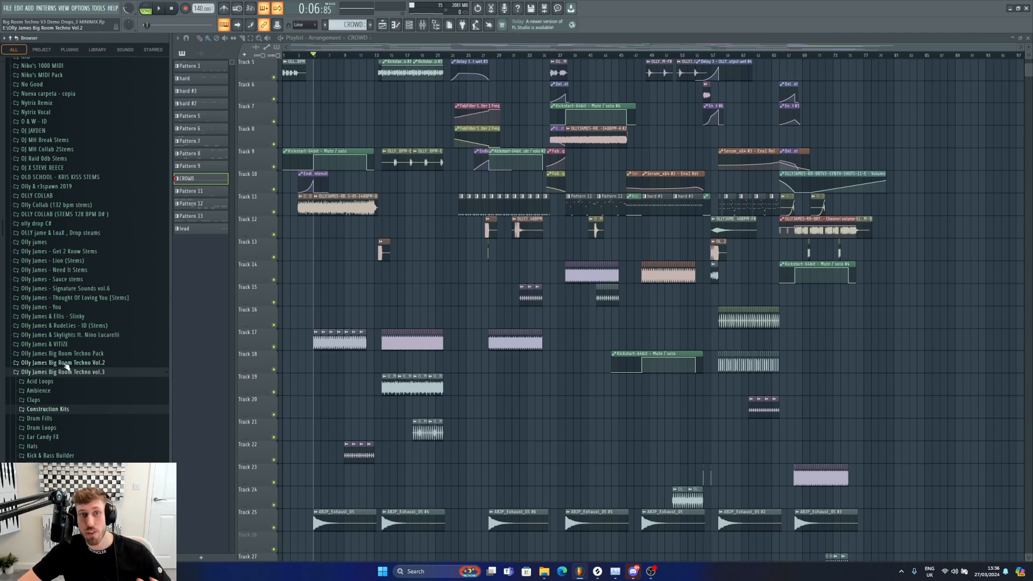
pyautogui.click(362, 201)
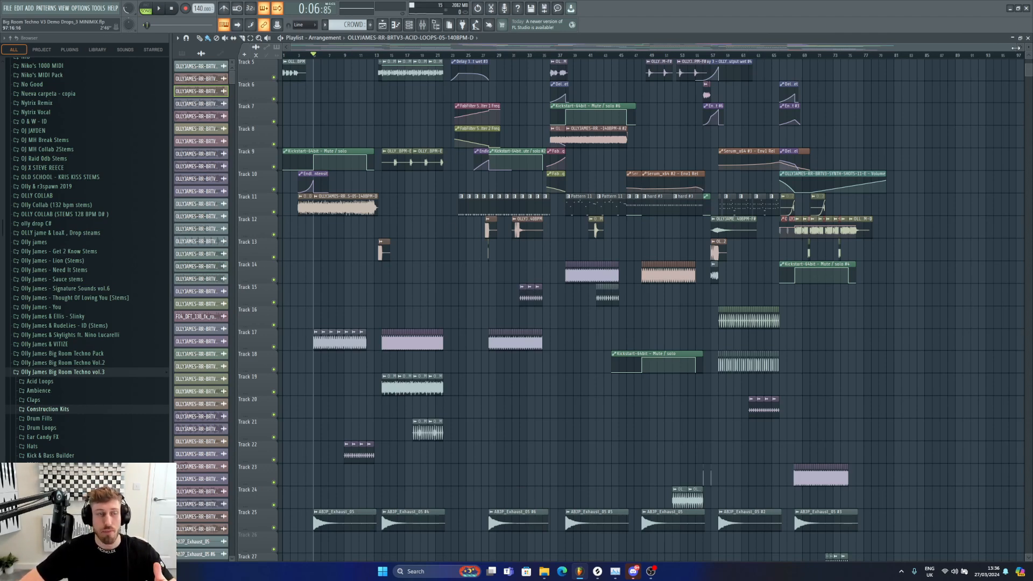
pyautogui.moveTo(1017, 47); pyautogui.dragTo(869, 49)
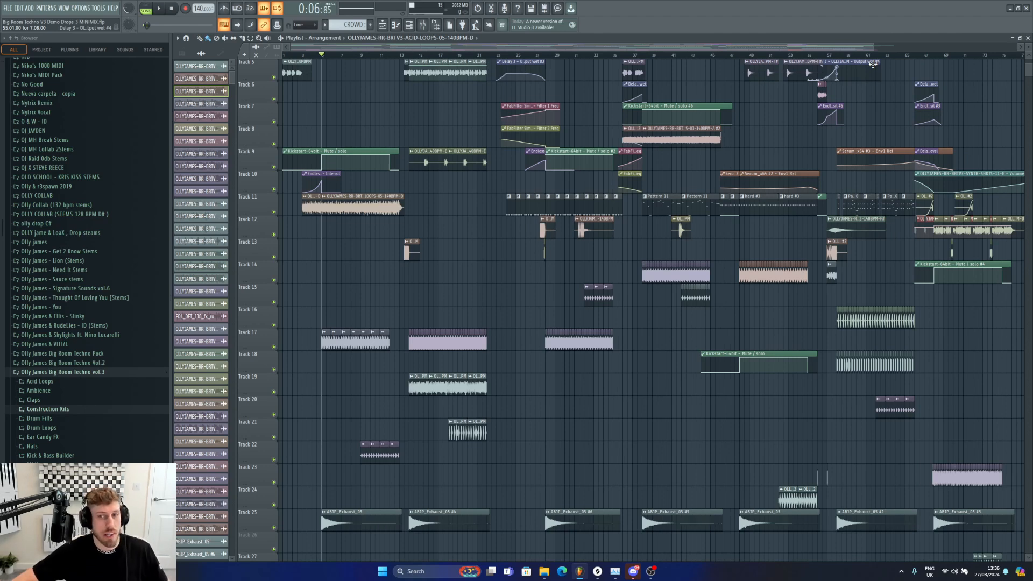
# Check the project's info page in the settings for the time spent and project statistics.
pyautogui.click(81, 8)
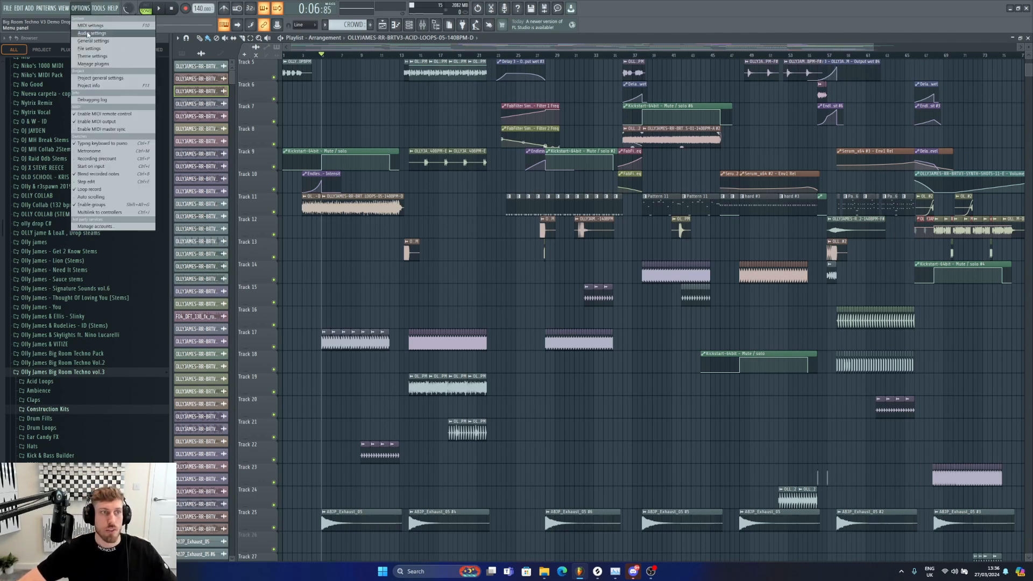
pyautogui.click(88, 34)
pyautogui.click(553, 118)
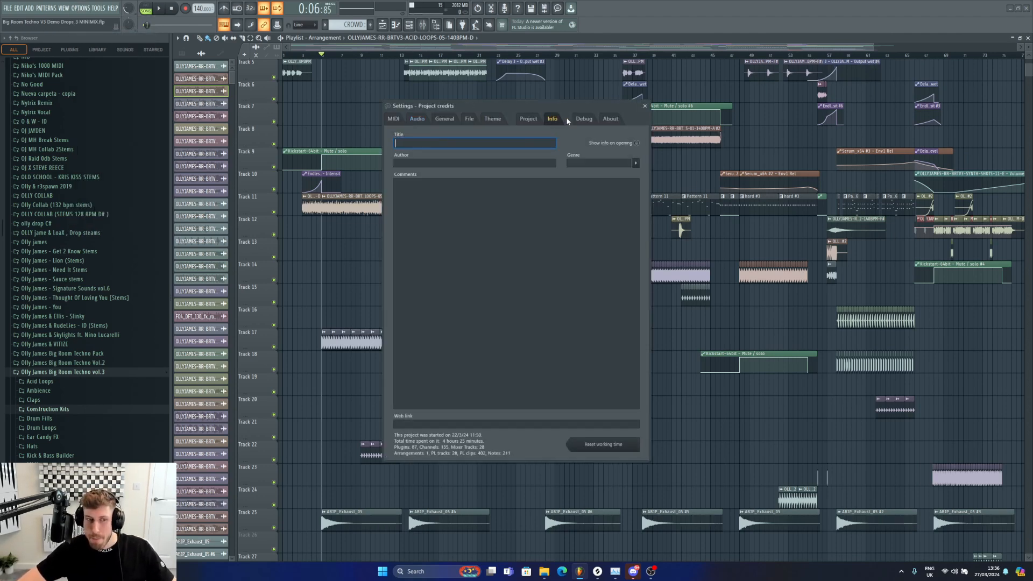
pyautogui.click(645, 105)
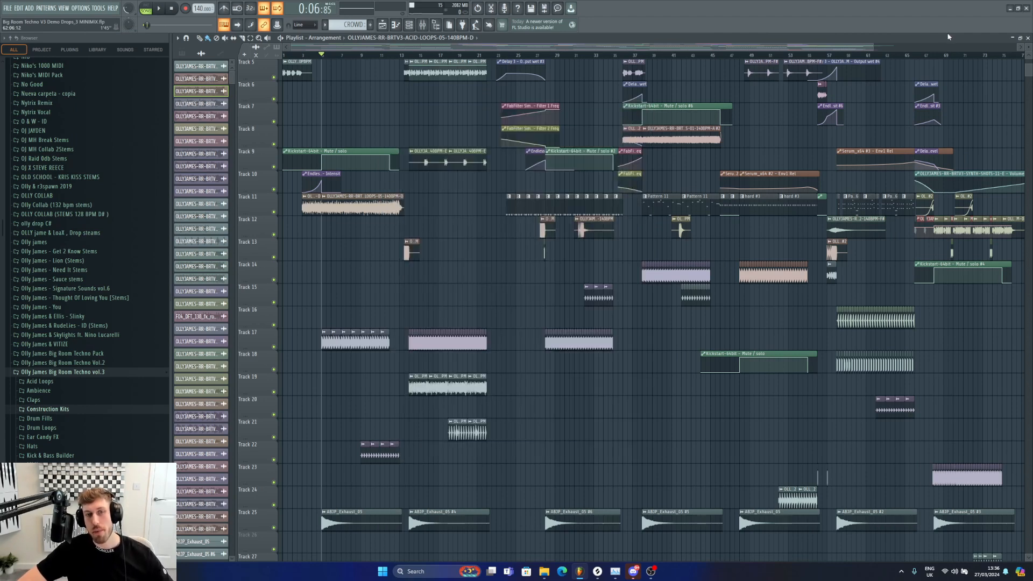
pyautogui.moveTo(872, 47); pyautogui.dragTo(904, 81)
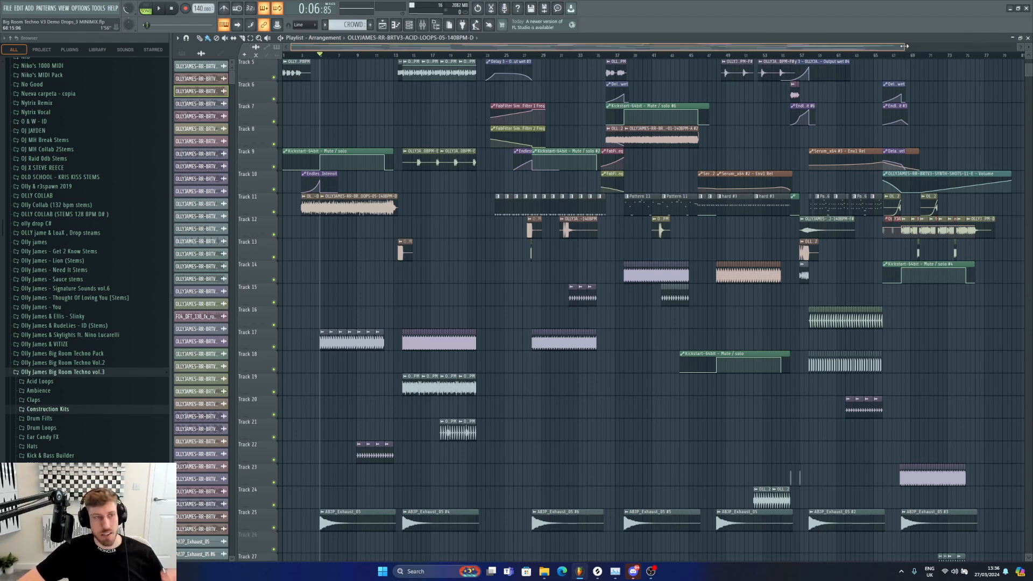
pyautogui.moveTo(904, 47); pyautogui.dragTo(775, 59)
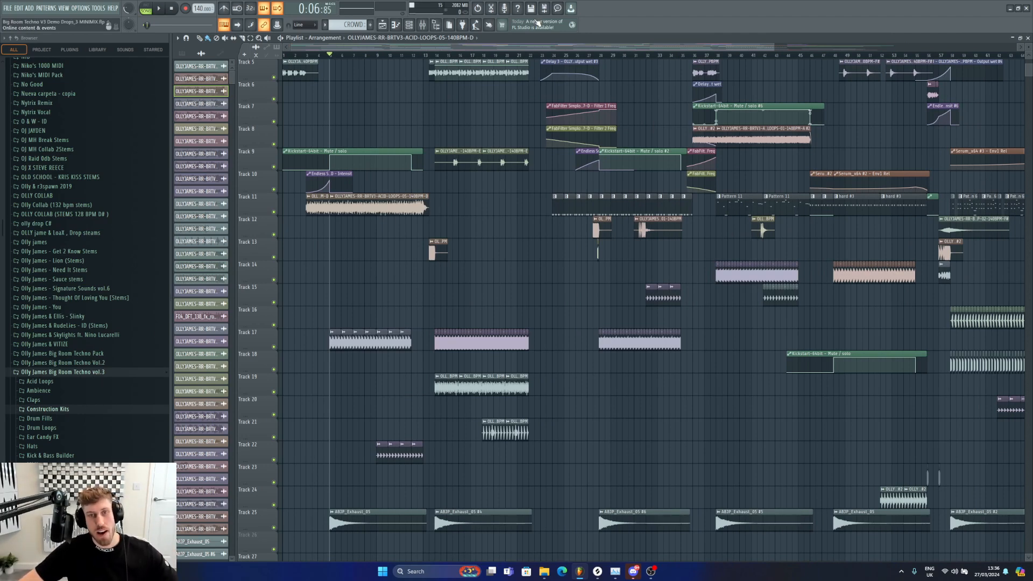
pyautogui.moveTo(775, 46); pyautogui.dragTo(765, 47)
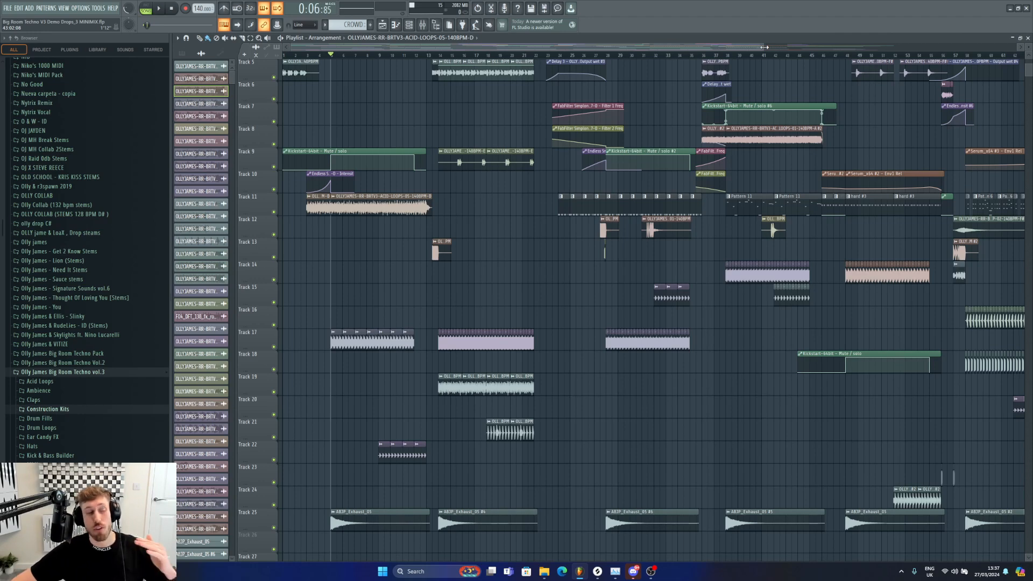
pyautogui.moveTo(764, 48); pyautogui.dragTo(869, 39)
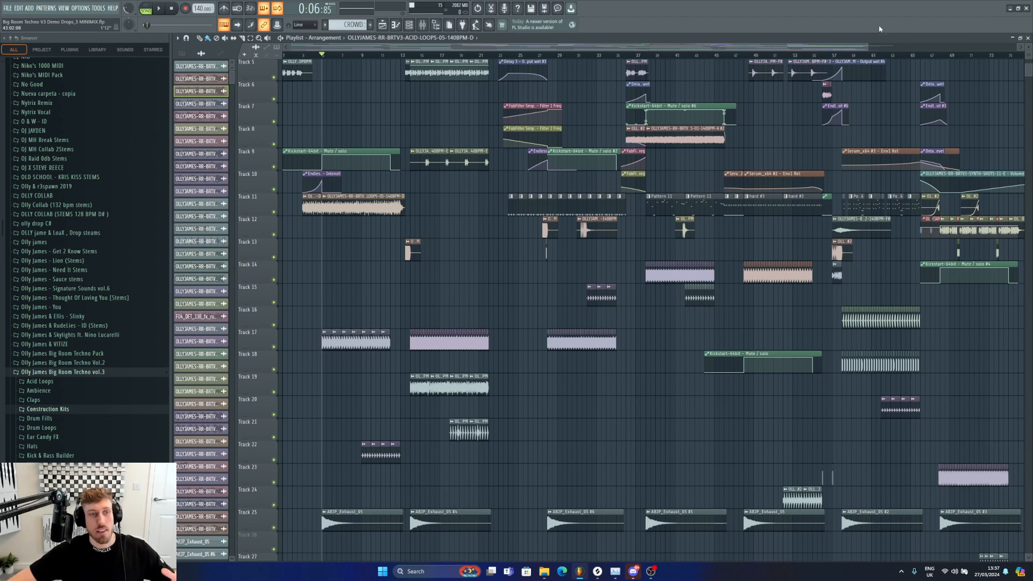
# Inspect the channel settings of the acid loop clip on Track 11 and close them again.
pyautogui.doubleClick(339, 205)
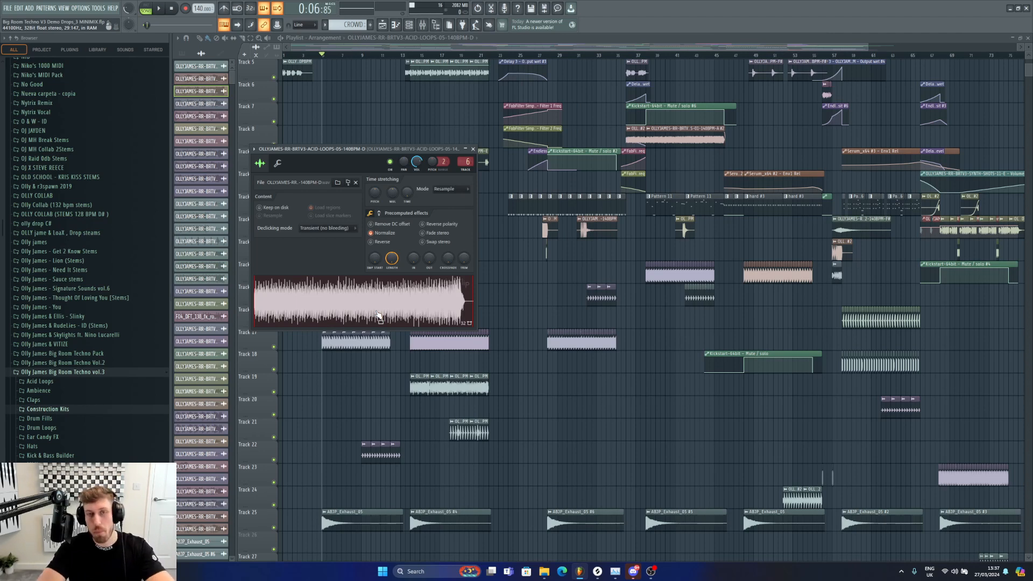
pyautogui.scroll(-4, 78, 415)
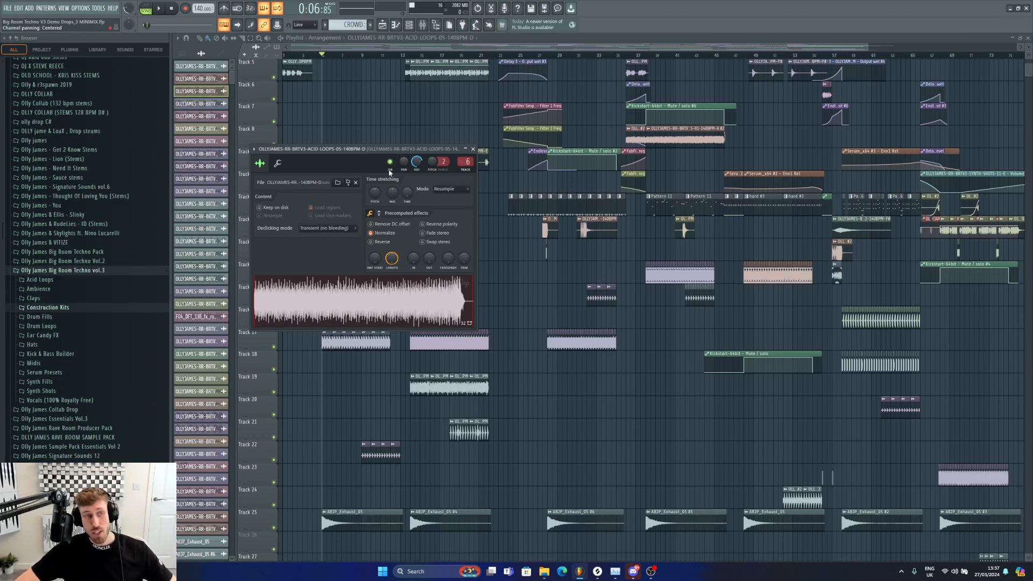
pyautogui.click(520, 48)
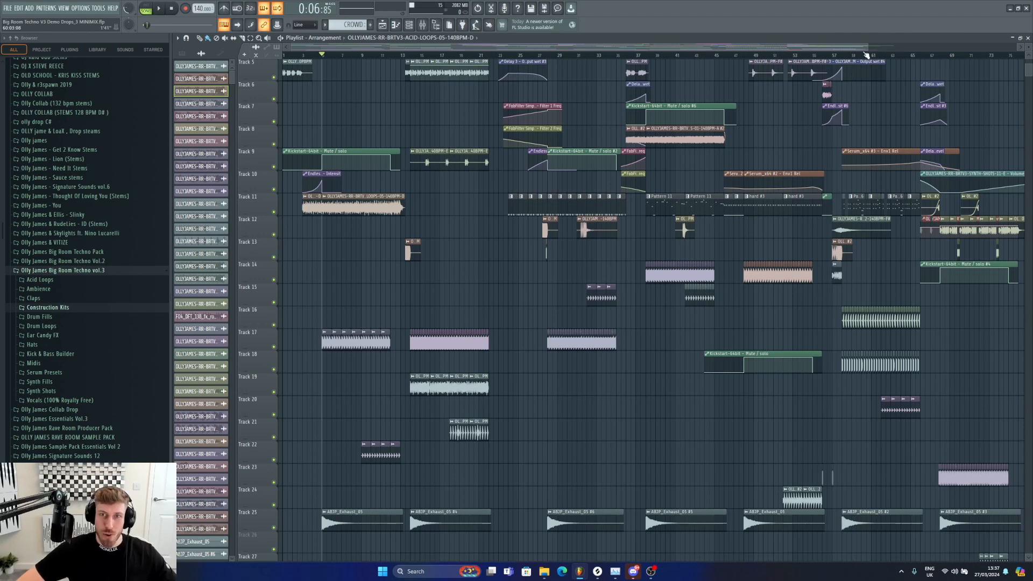
# Play the arrangement from bar 5 and look over all tracks during the first drops.
pyautogui.moveTo(868, 47); pyautogui.dragTo(895, 46)
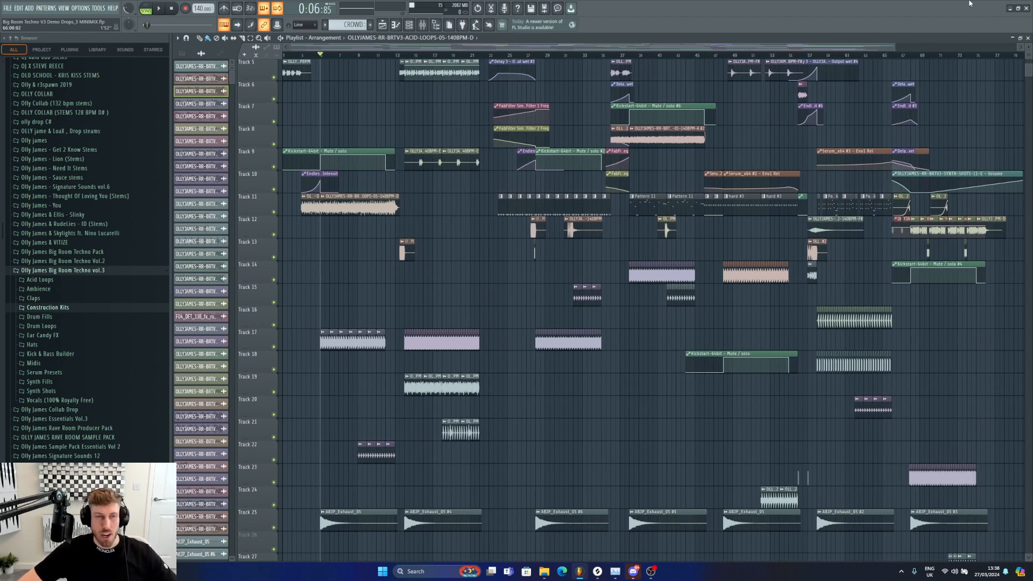
pyautogui.press('space')
pyautogui.press('space')
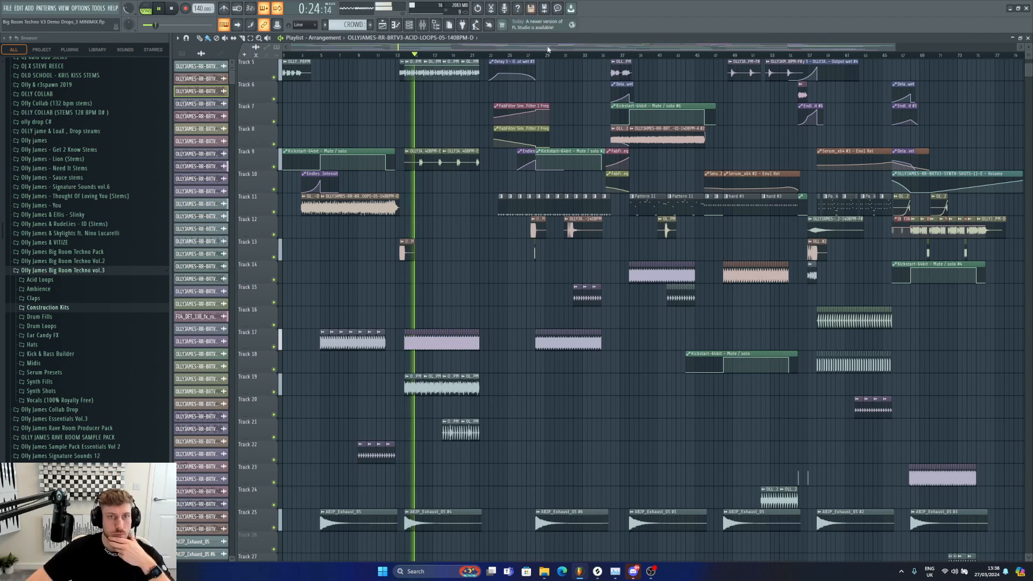
pyautogui.scroll(4, 613, 151)
pyautogui.scroll(-16, 610, 174)
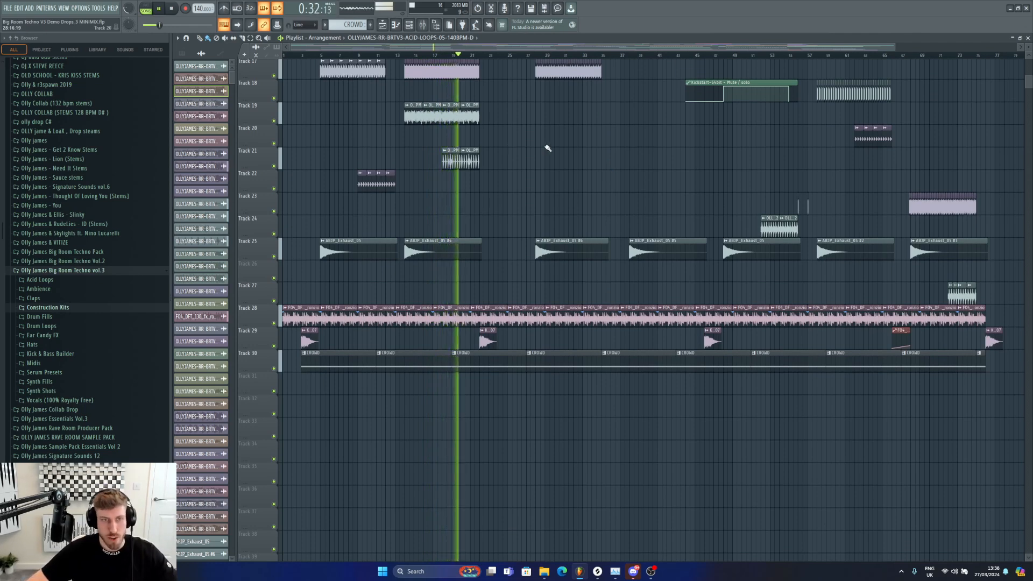
pyautogui.scroll(5, 542, 79)
pyautogui.scroll(10, 543, 78)
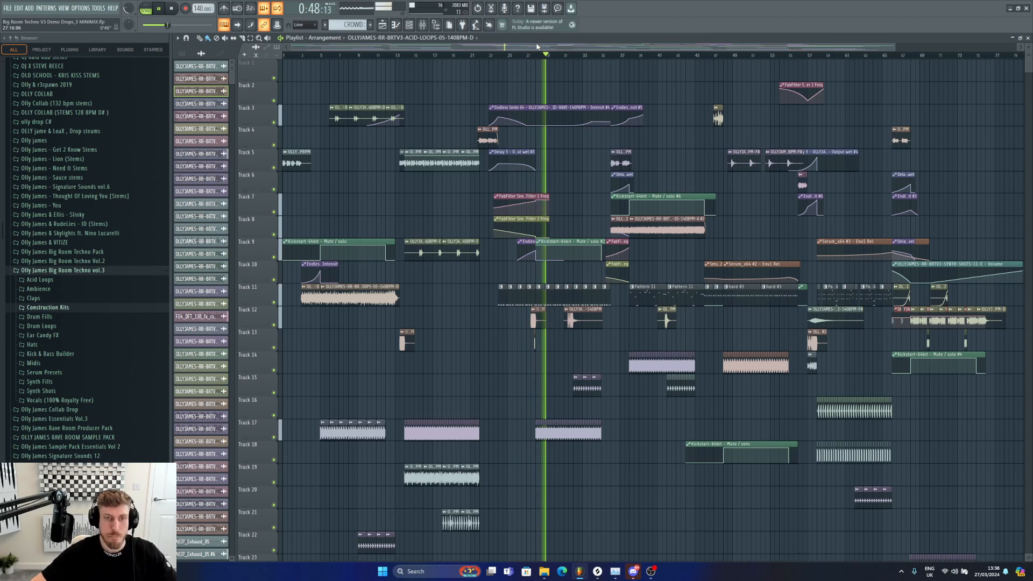
# Skip playback ahead to just before the acid loop clips on Track 8 and examine the tracks of the following drops.
pyautogui.click(605, 55)
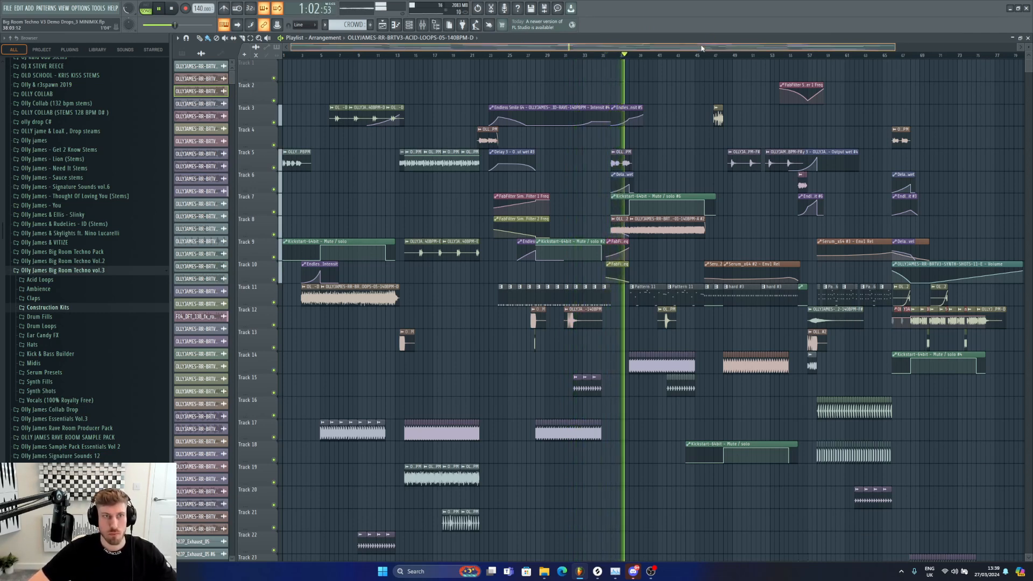
pyautogui.moveTo(291, 43); pyautogui.dragTo(532, 47)
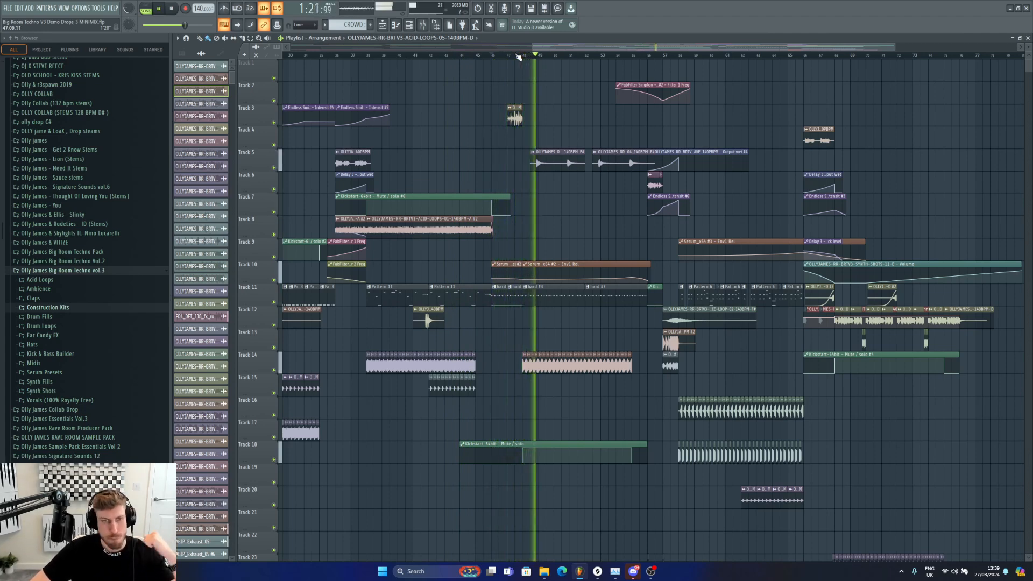
pyautogui.scroll(-3, 520, 79)
pyautogui.scroll(-4, 520, 80)
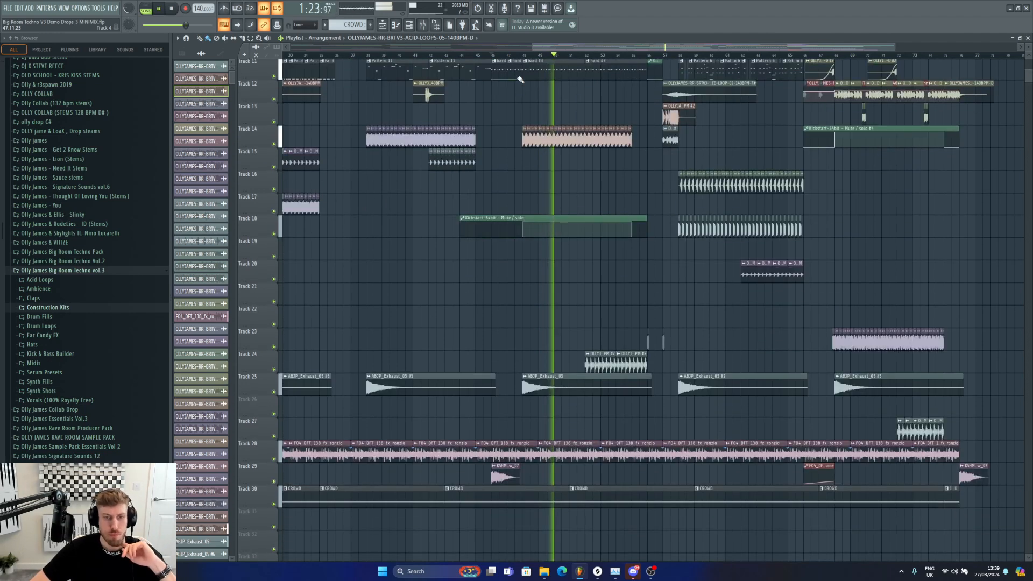
pyautogui.scroll(3, 520, 79)
pyautogui.scroll(4, 520, 79)
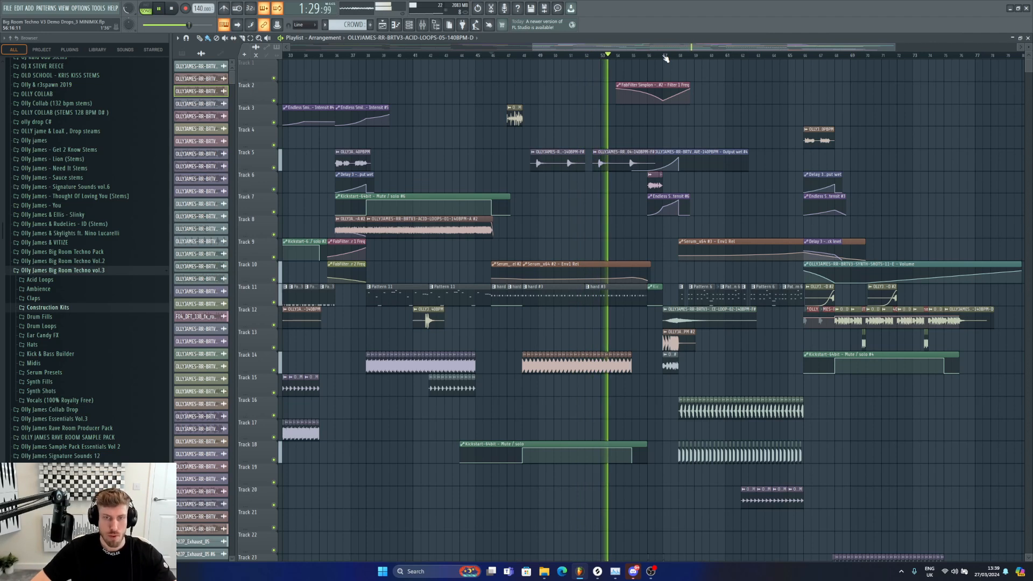
# Skip playback to the build-up around bar 57, and skip again to the final build-up where the Track 10 volume automation starts.
pyautogui.click(665, 56)
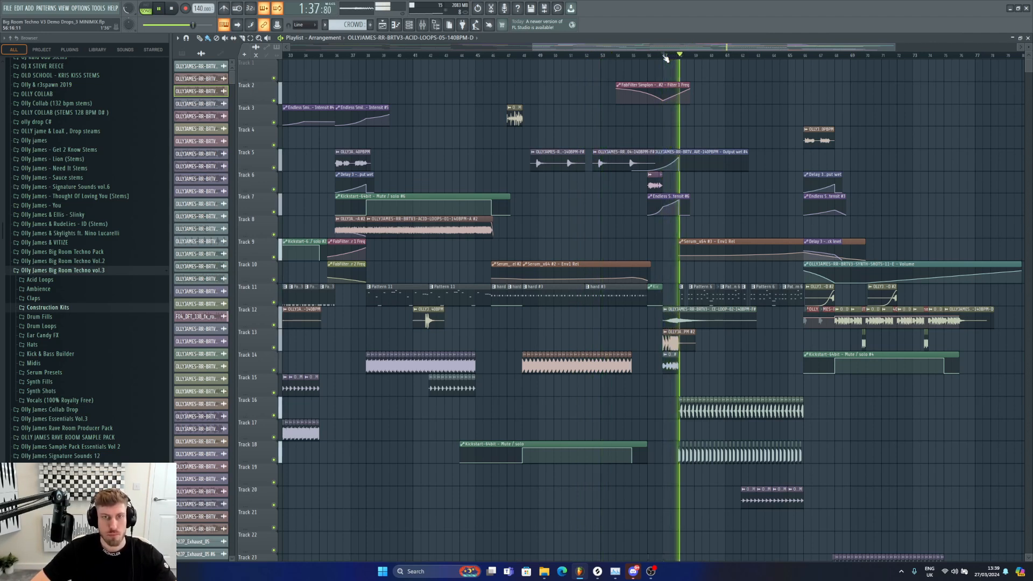
pyautogui.click(674, 56)
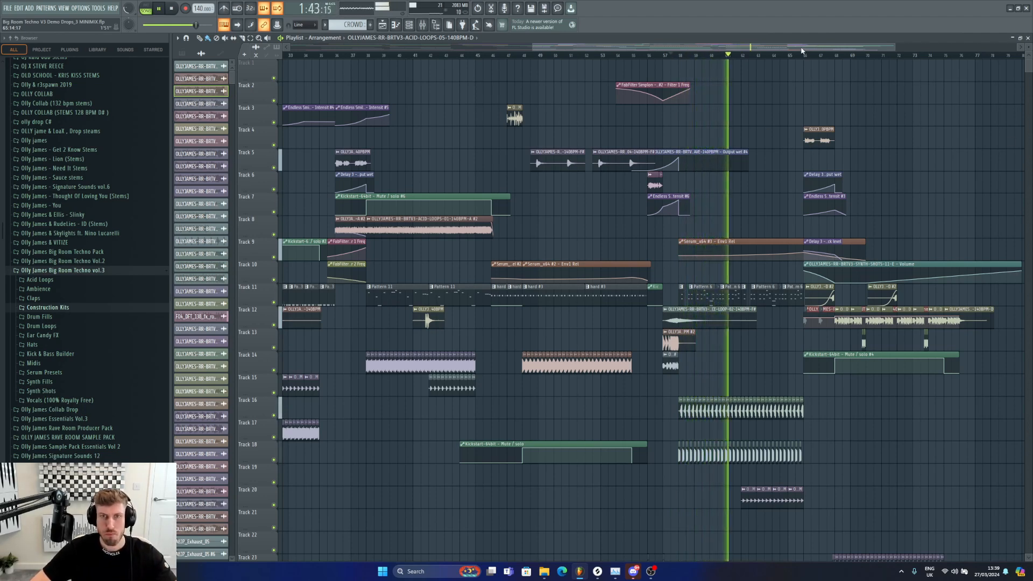
pyautogui.moveTo(802, 48); pyautogui.dragTo(815, 48)
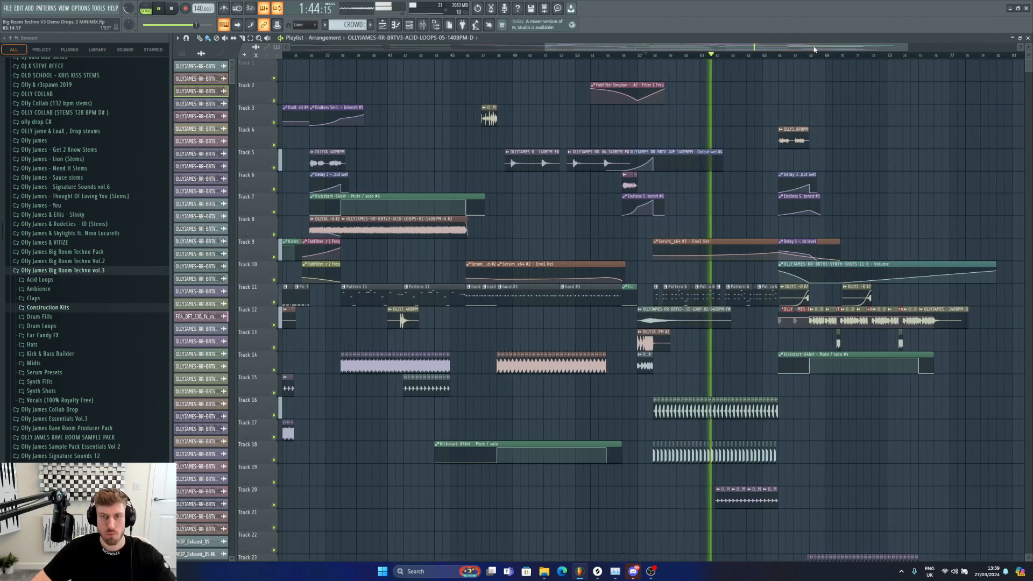
pyautogui.click(779, 54)
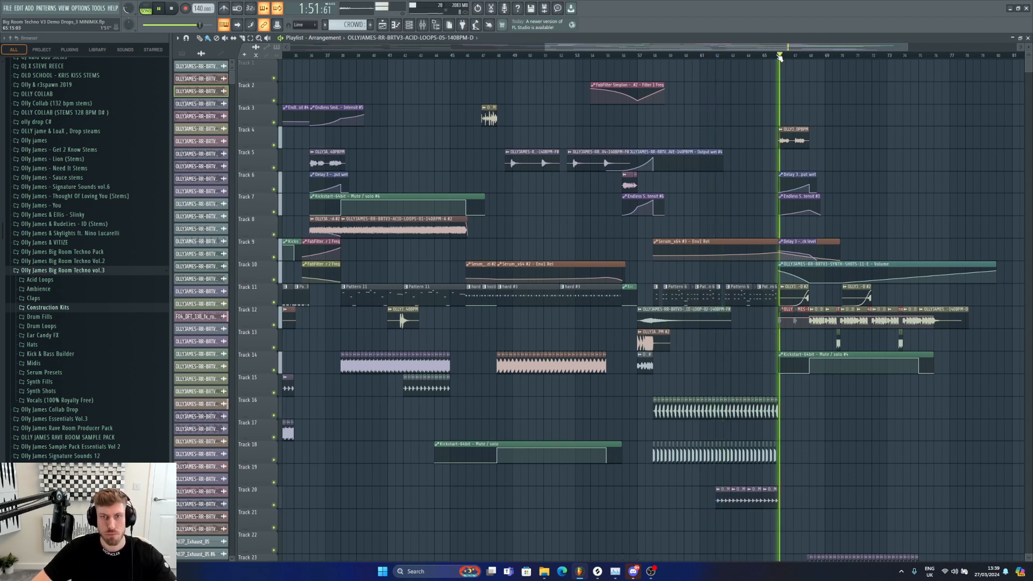
# Listen to the final drop while viewing the whole arrangement, and stop playback at its end.
pyautogui.click(542, 47)
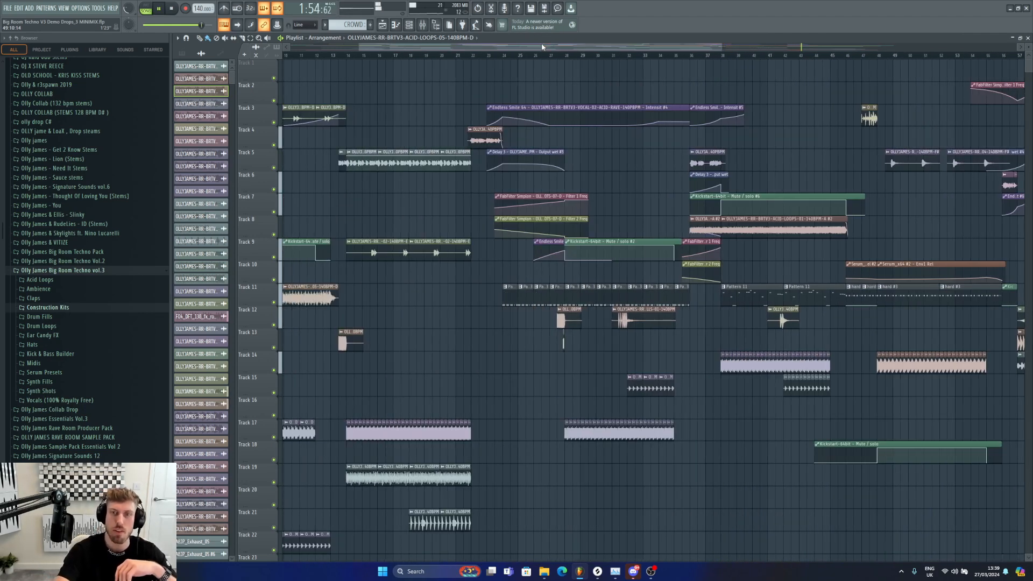
pyautogui.scroll(-4, 766, 150)
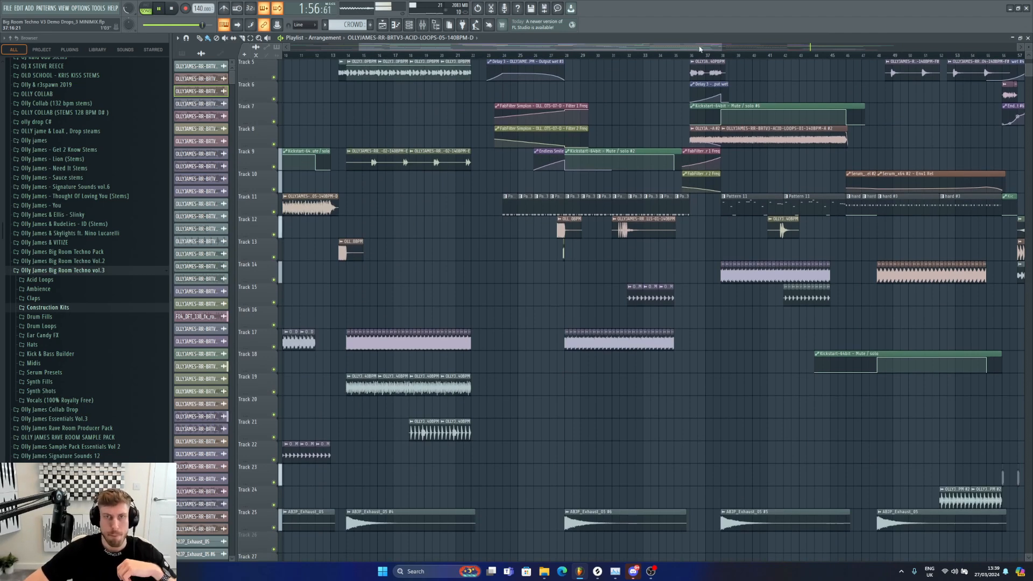
pyautogui.moveTo(701, 46); pyautogui.dragTo(235, 88)
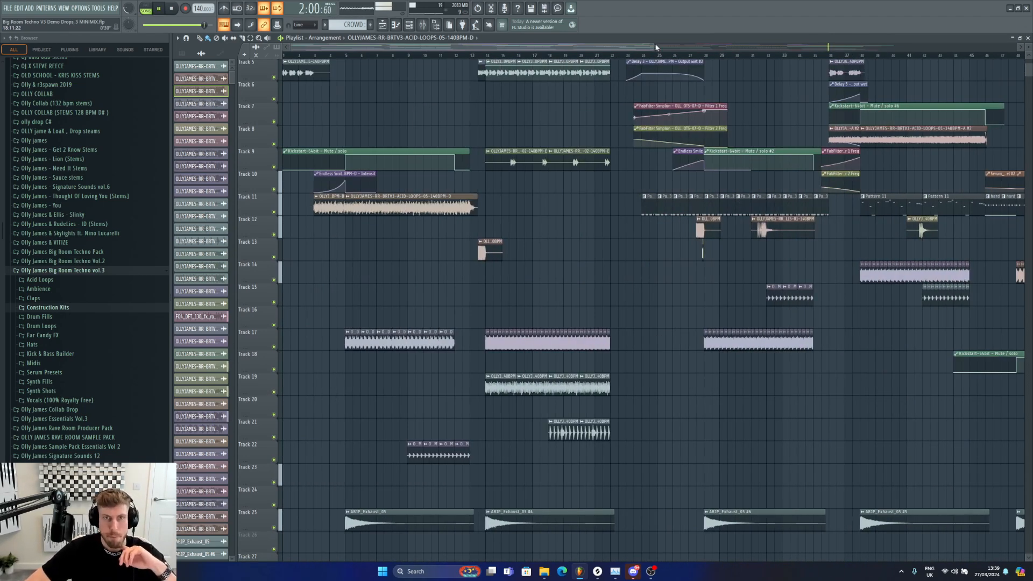
pyautogui.moveTo(654, 47); pyautogui.dragTo(995, 71)
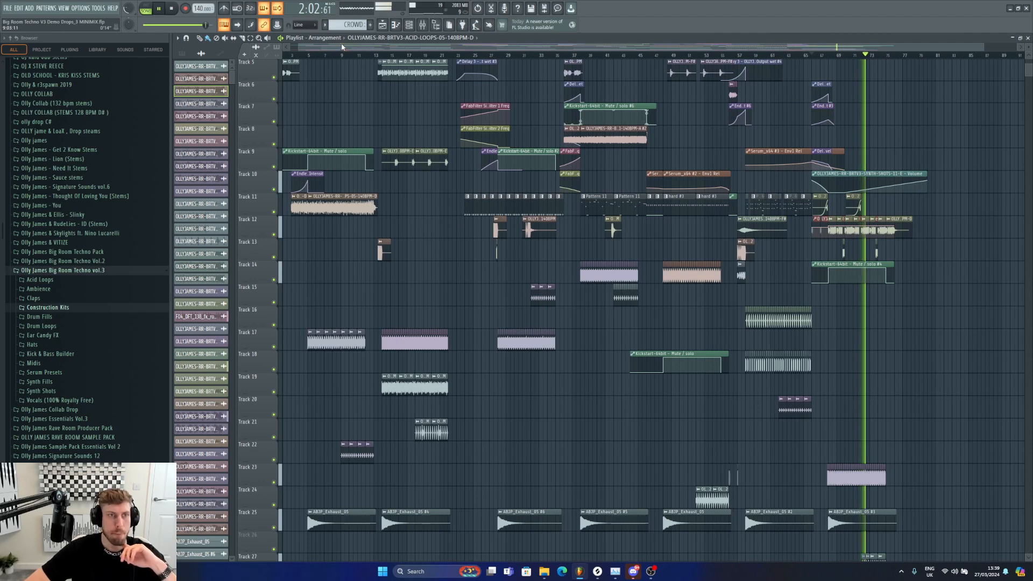
pyautogui.moveTo(684, 47); pyautogui.dragTo(635, 51)
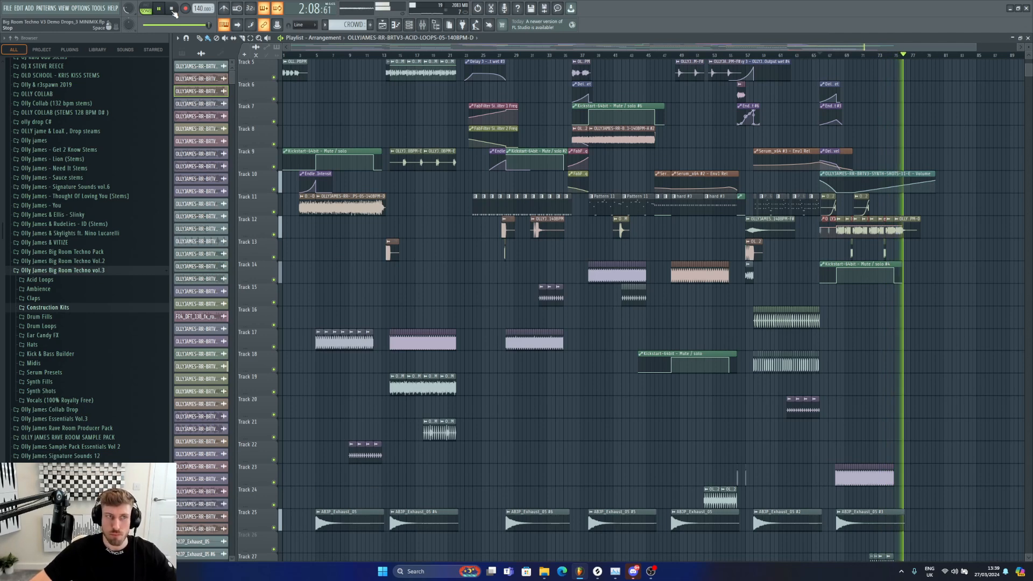
pyautogui.click(172, 8)
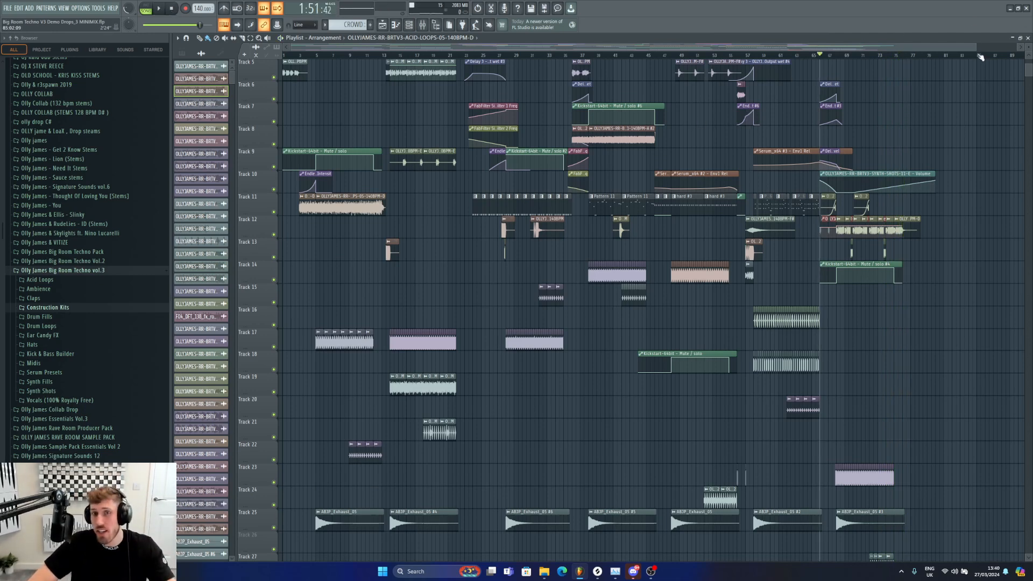
# Focus the playlist on the opening bars and expand the Acid Loops folder of Olly James Big Room Techno vol.3 in the browser.
pyautogui.moveTo(976, 49); pyautogui.dragTo(939, 48)
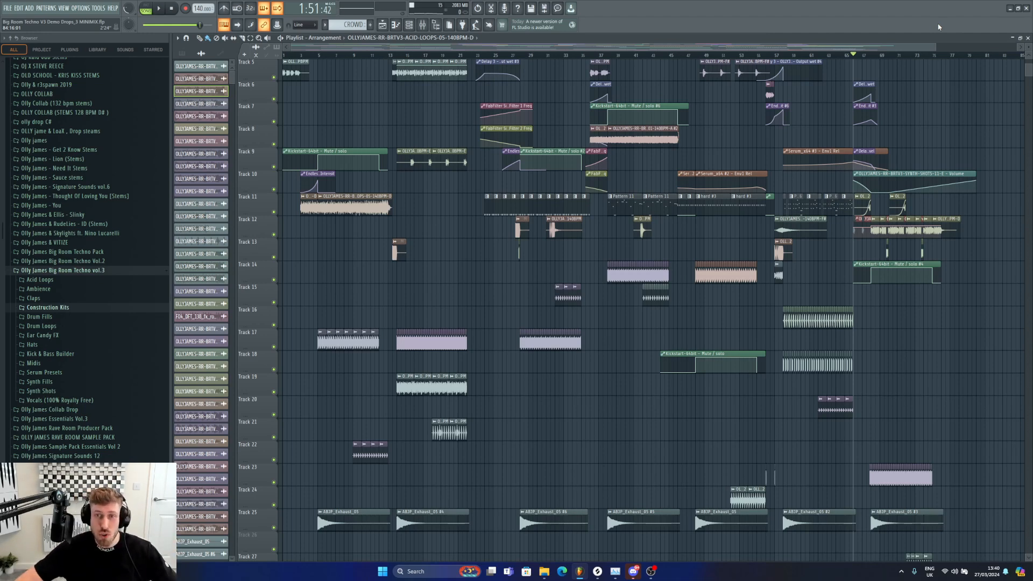
pyautogui.moveTo(936, 48); pyautogui.dragTo(441, 48)
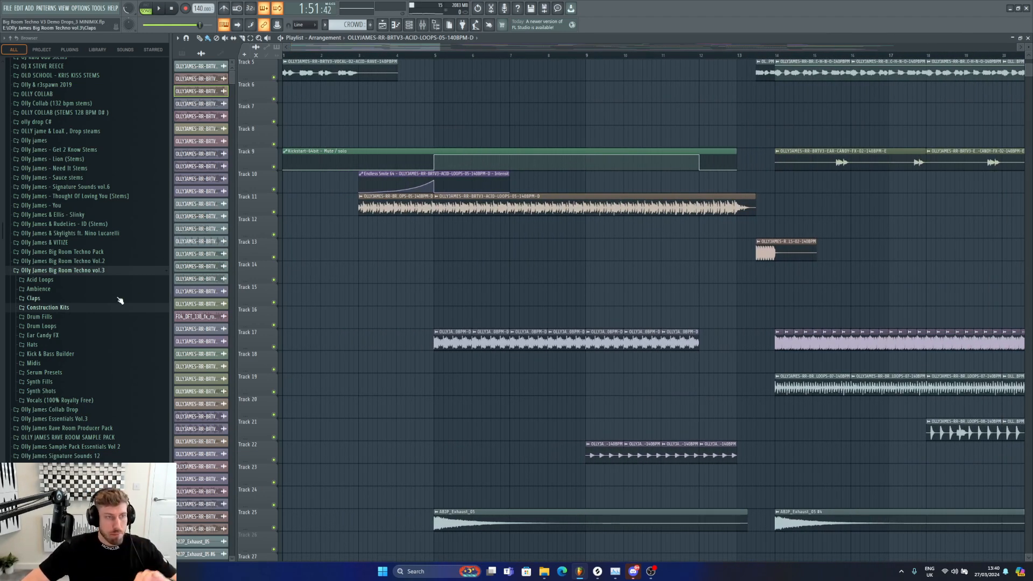
pyautogui.click(50, 281)
pyautogui.click(50, 280)
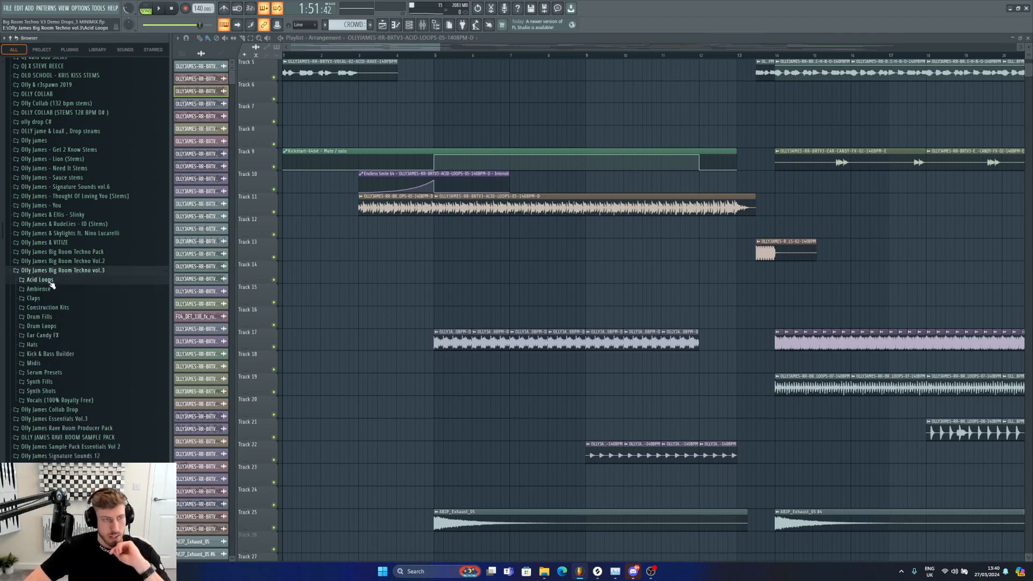
pyautogui.click(51, 280)
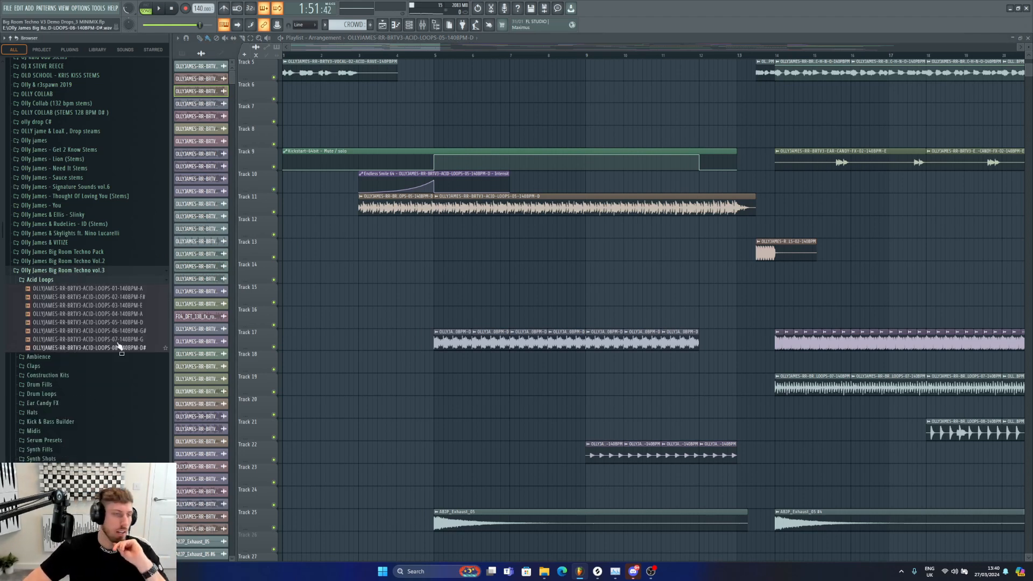
# Place ACID-LOOPS-01-140BPM-A on Track 8 at bar 97, beyond the arrangement, and select bars 97 to 113 as the playback range.
pyautogui.click(74, 323)
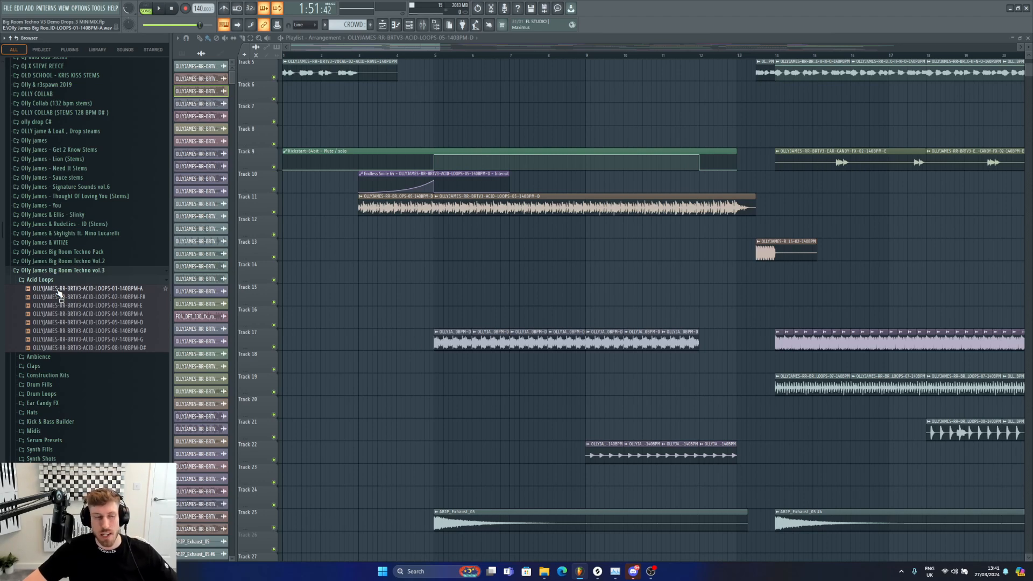
pyautogui.moveTo(439, 47); pyautogui.dragTo(1016, 47)
pyautogui.click(115, 288)
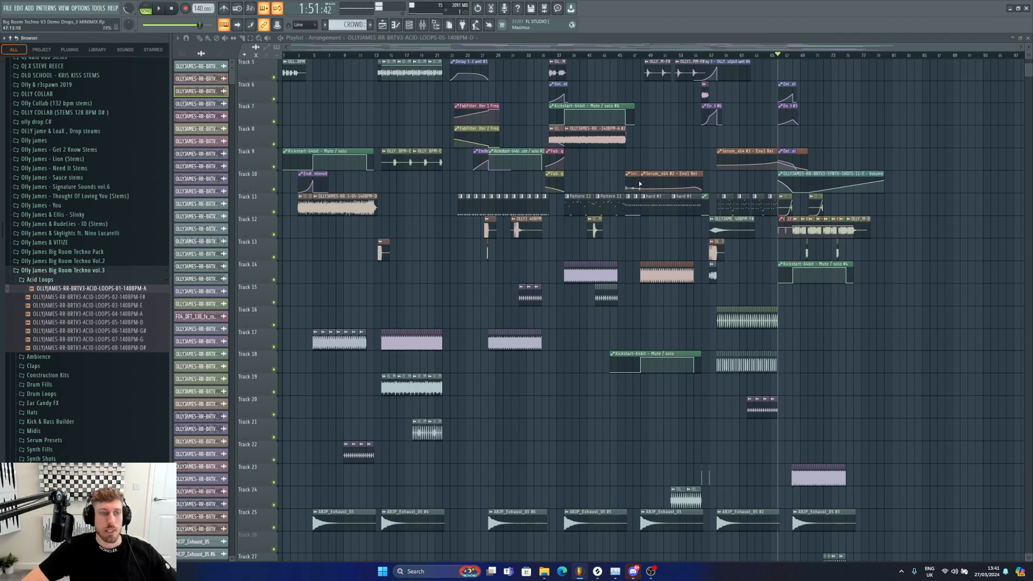
pyautogui.moveTo(64, 288); pyautogui.dragTo(936, 136)
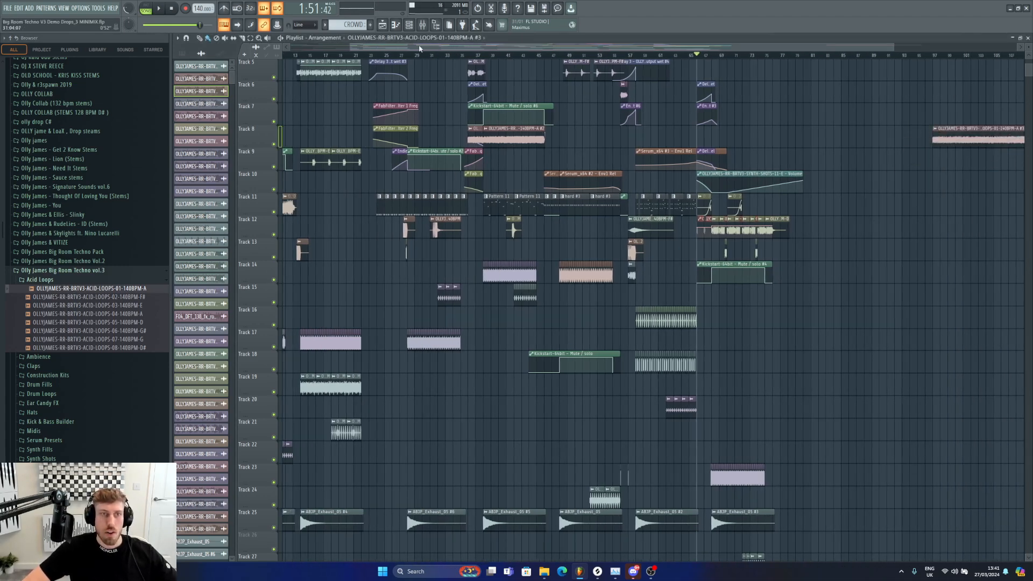
pyautogui.moveTo(420, 49); pyautogui.dragTo(873, 56)
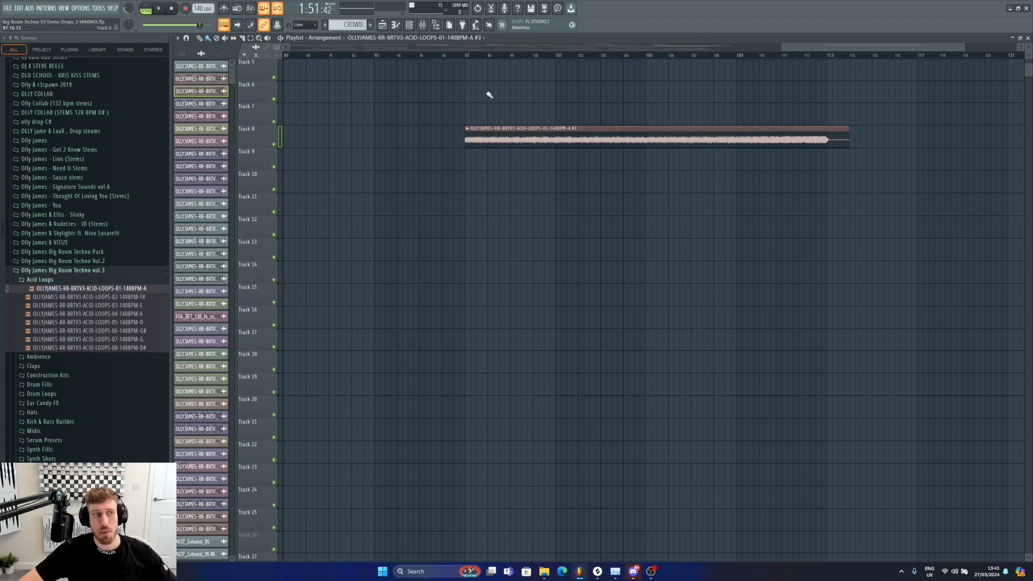
pyautogui.moveTo(467, 57); pyautogui.dragTo(829, 80)
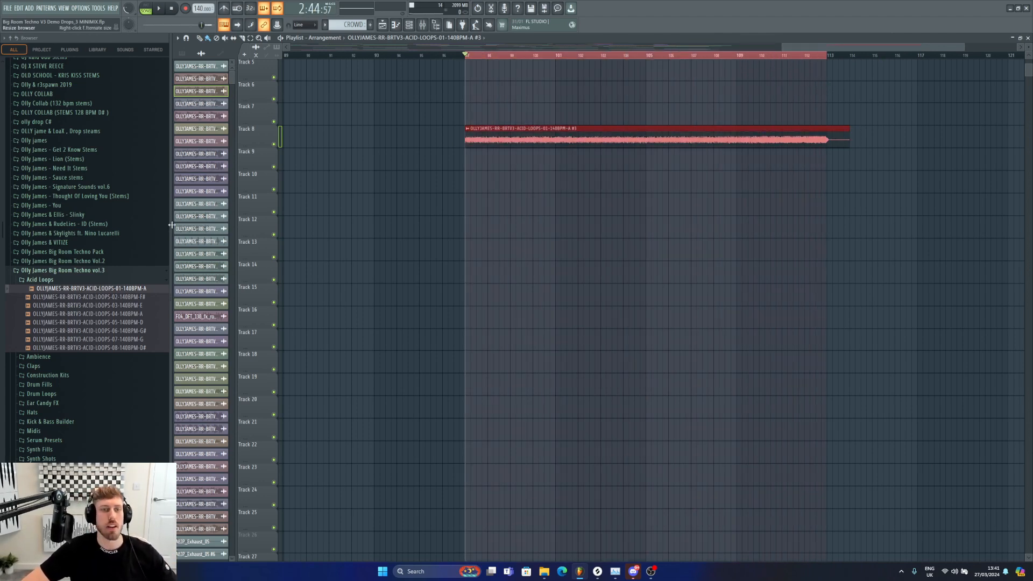
pyautogui.click(642, 220)
pyautogui.rightClick(647, 227)
pyautogui.click(718, 226)
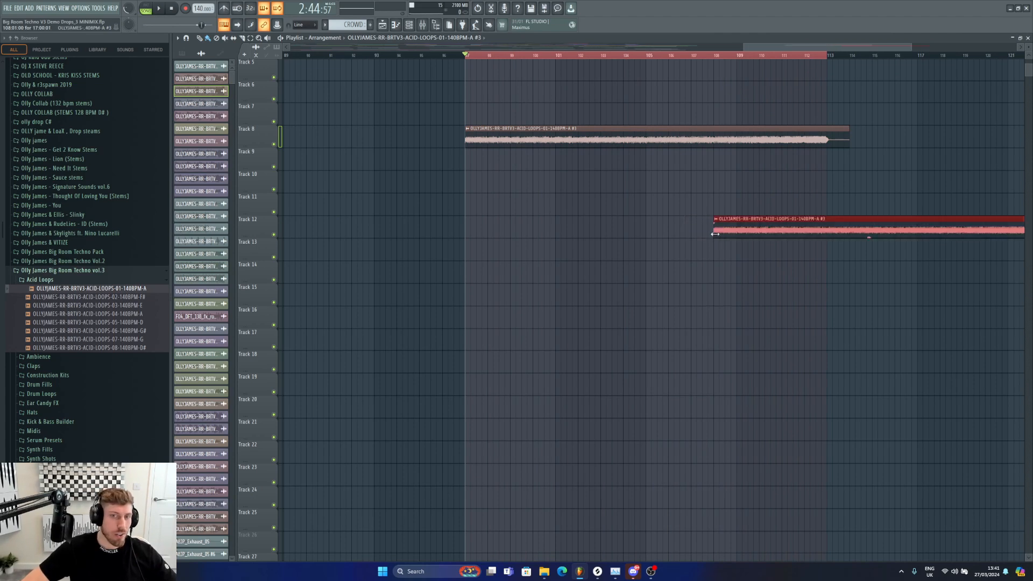
pyautogui.rightClick(721, 235)
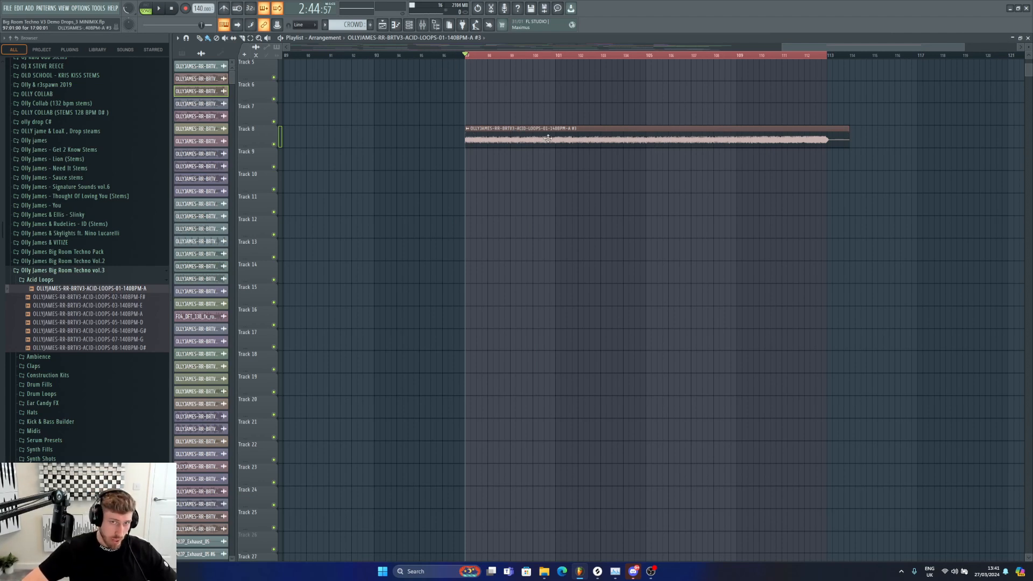
# Listen to the acid loop 01 clip on Track 8, skipping ahead to several points, and stop playback near its end.
pyautogui.click(566, 57)
pyautogui.press('space')
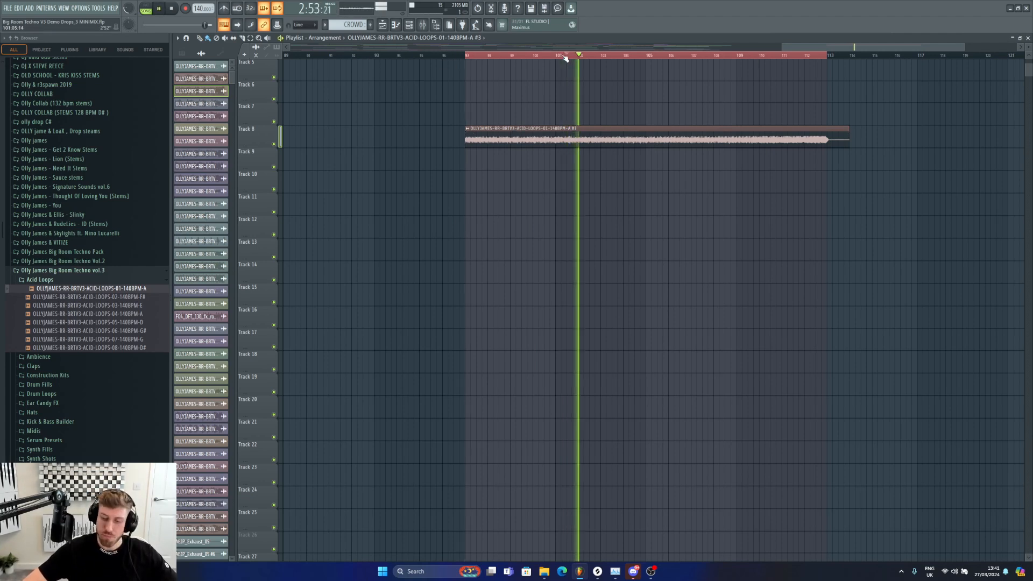
pyautogui.click(646, 55)
pyautogui.press('space')
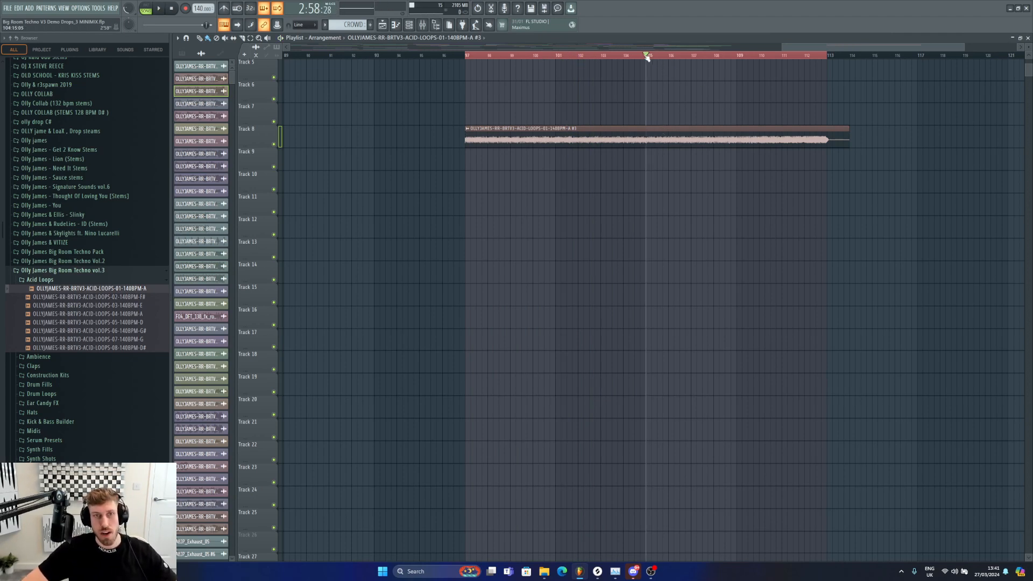
pyautogui.click(707, 55)
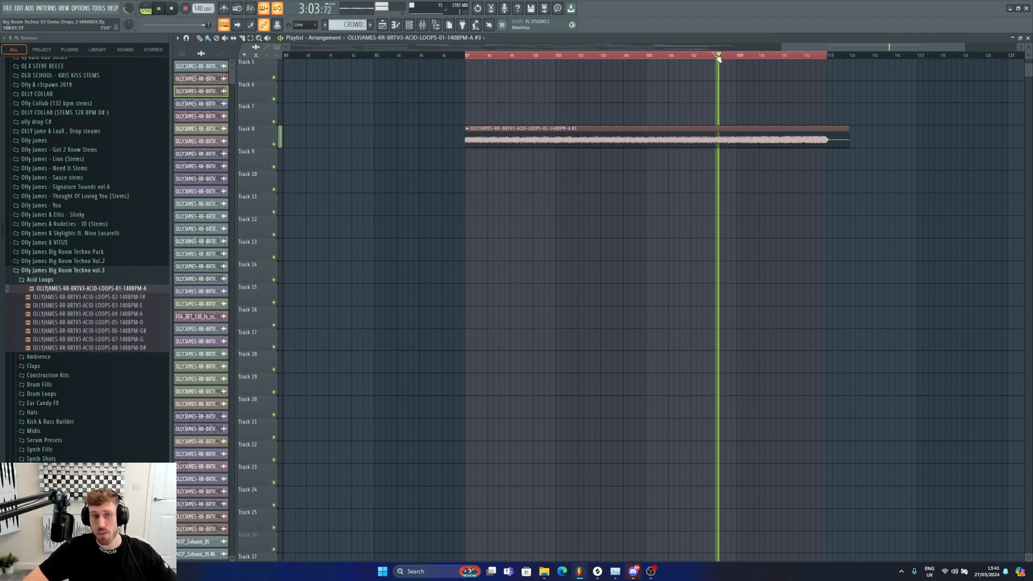
pyautogui.click(611, 55)
pyautogui.click(768, 55)
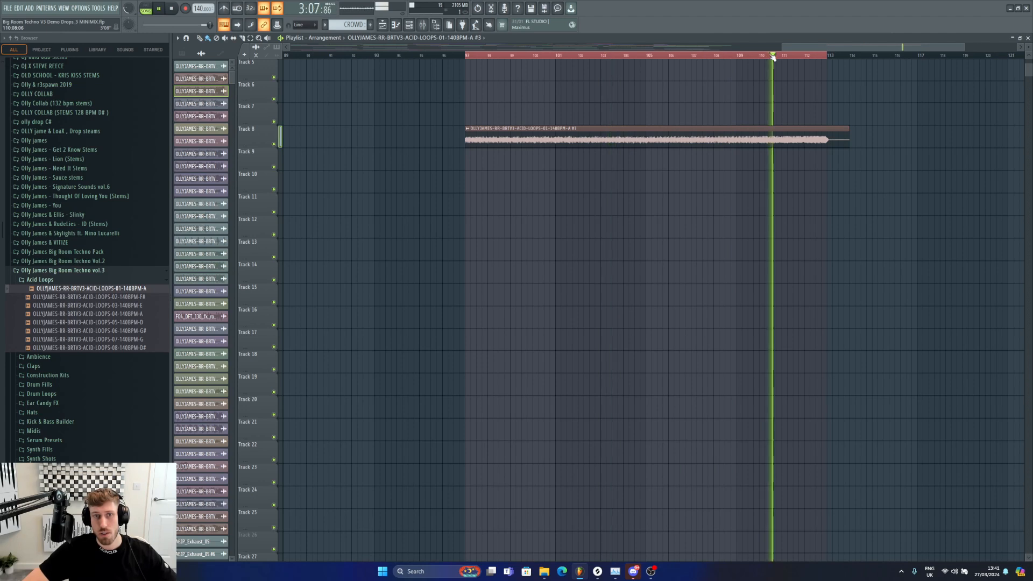
pyautogui.moveTo(783, 47); pyautogui.dragTo(788, 47)
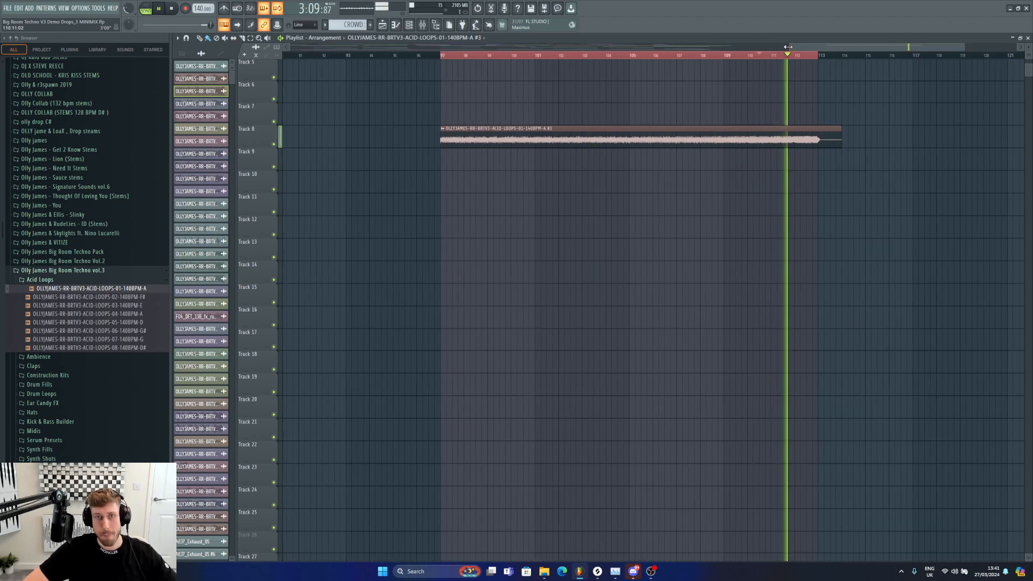
pyautogui.press('space')
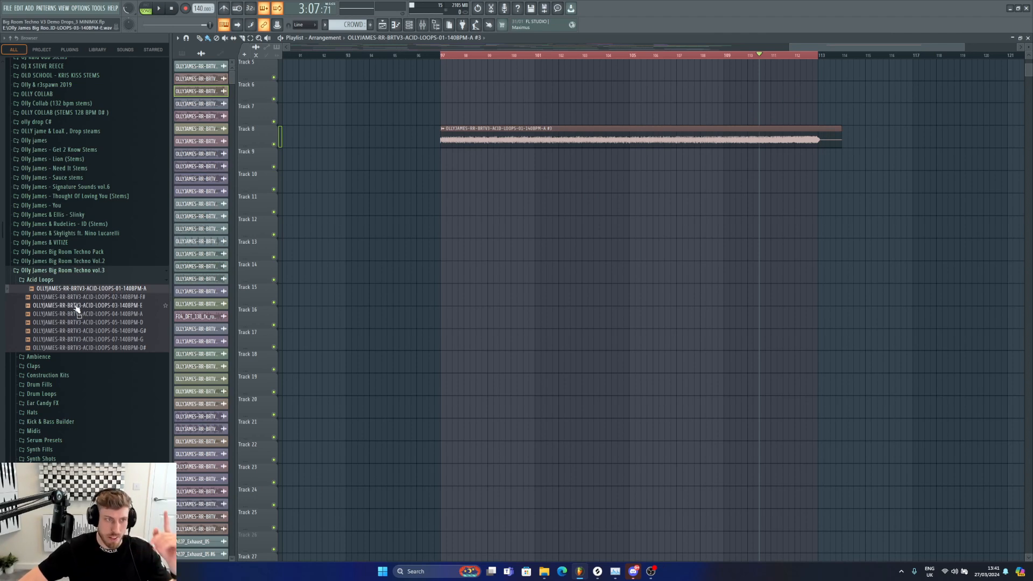
# Replace the loop 01 clip with ACID-LOOPS-02-140BPM-F# on Track 9 at bar 97 and listen to its opening.
pyautogui.rightClick(466, 128)
pyautogui.click(444, 56)
pyautogui.press('space')
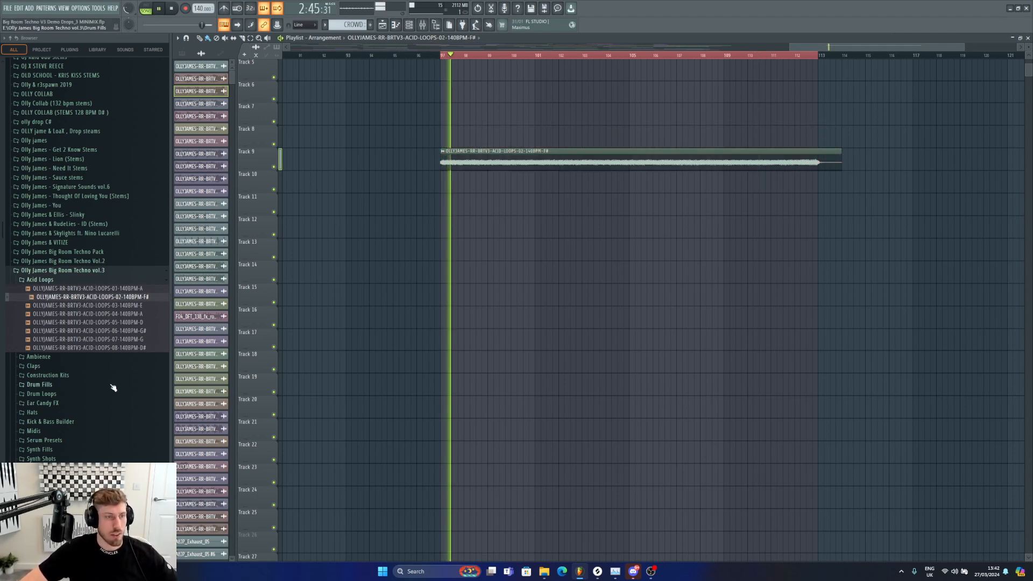
pyautogui.press('space')
# Replace the loop 02 clip with ACID-LOOPS-05-140BPM-D on Track 10 at bar 97, and play it while opening its audio clip settings.
pyautogui.moveTo(82, 323); pyautogui.dragTo(441, 185)
pyautogui.rightClick(457, 161)
pyautogui.press('space')
pyautogui.doubleClick(470, 179)
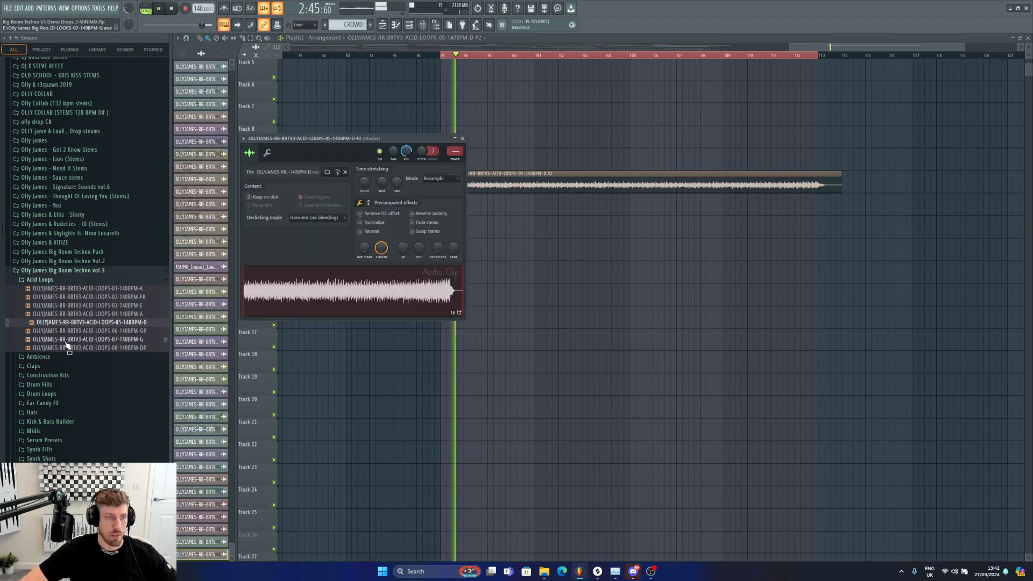
# During playback, swap the loop 05 clip for acid loop 06 on Track 8, and swap that for acid loop 07 on Track 10.
pyautogui.moveTo(85, 330); pyautogui.dragTo(445, 94)
pyautogui.rightClick(510, 186)
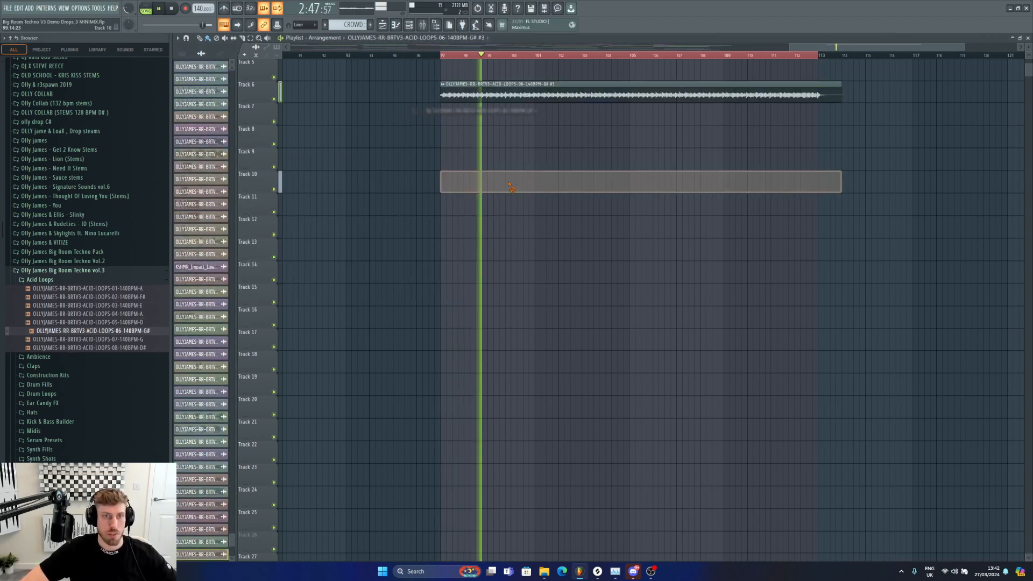
pyautogui.moveTo(639, 98); pyautogui.dragTo(639, 142)
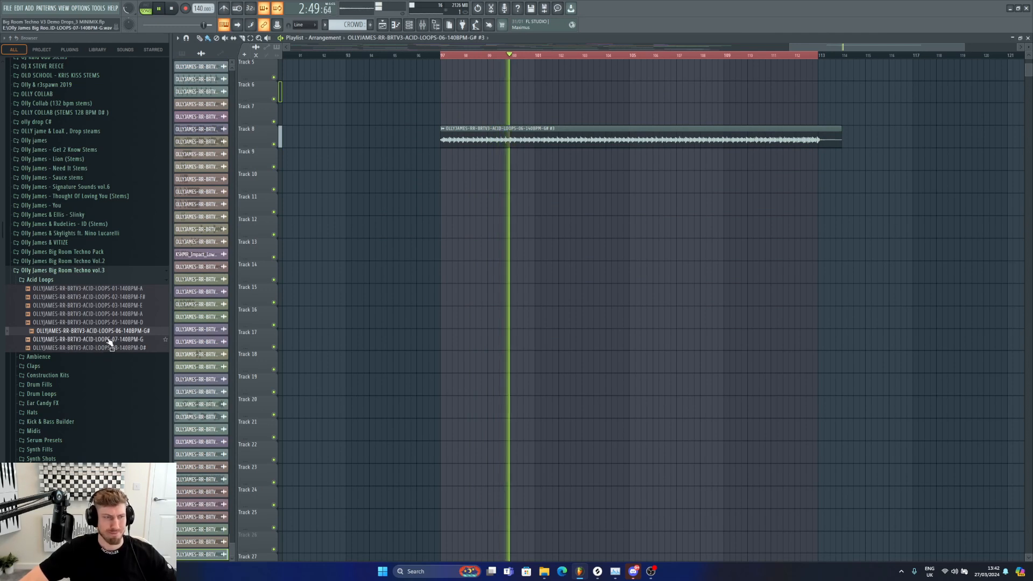
pyautogui.moveTo(109, 339); pyautogui.dragTo(441, 177)
pyautogui.rightClick(447, 137)
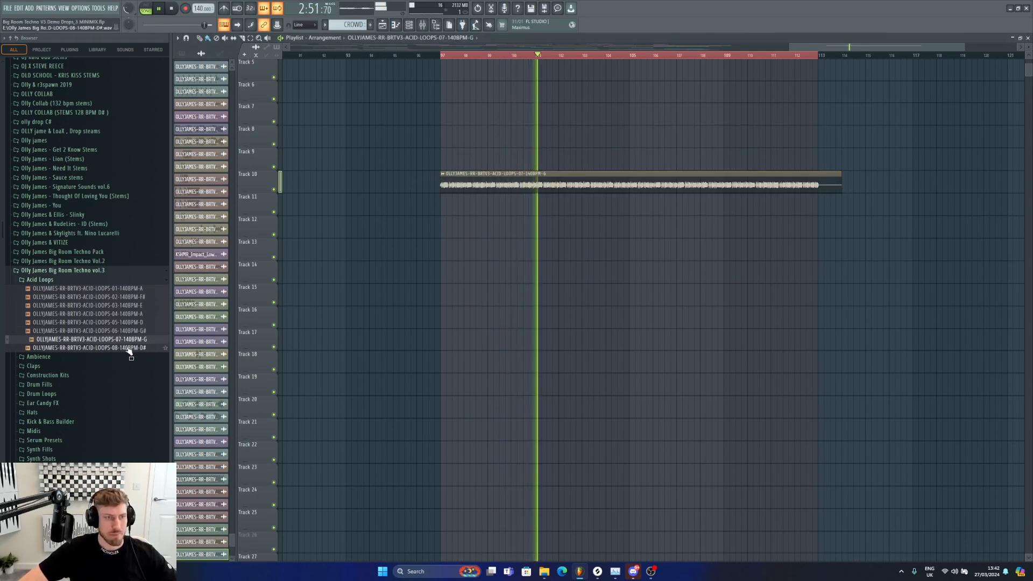
# Audition ACID-LOOPS-08-140BPM-D# on Track 12 in place of the loop 07 clip, then delete it and stop playback.
pyautogui.moveTo(129, 351); pyautogui.dragTo(443, 230)
pyautogui.rightClick(491, 178)
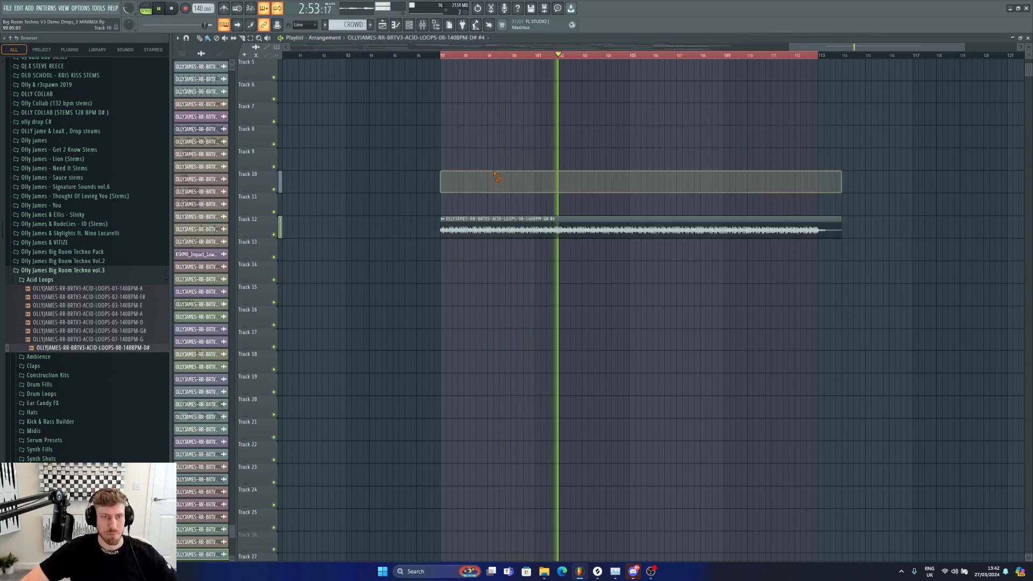
pyautogui.rightClick(536, 224)
pyautogui.press('space')
# Collapse the Acid Loops folder and preview the Ambience folder's loops in order, starting with AMBIENCE-LOOP-01, and collapse that folder.
pyautogui.click(46, 281)
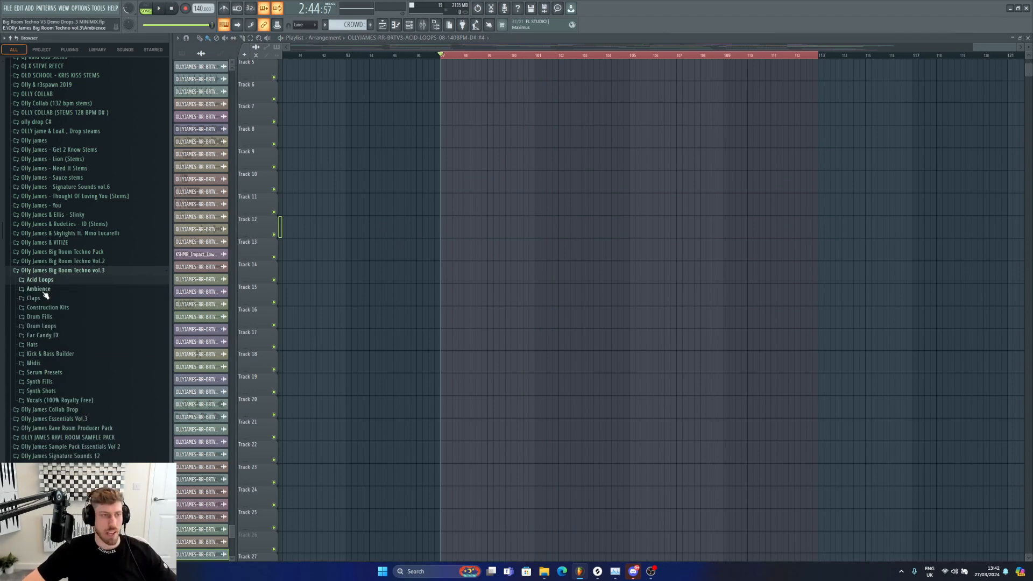
pyautogui.click(38, 289)
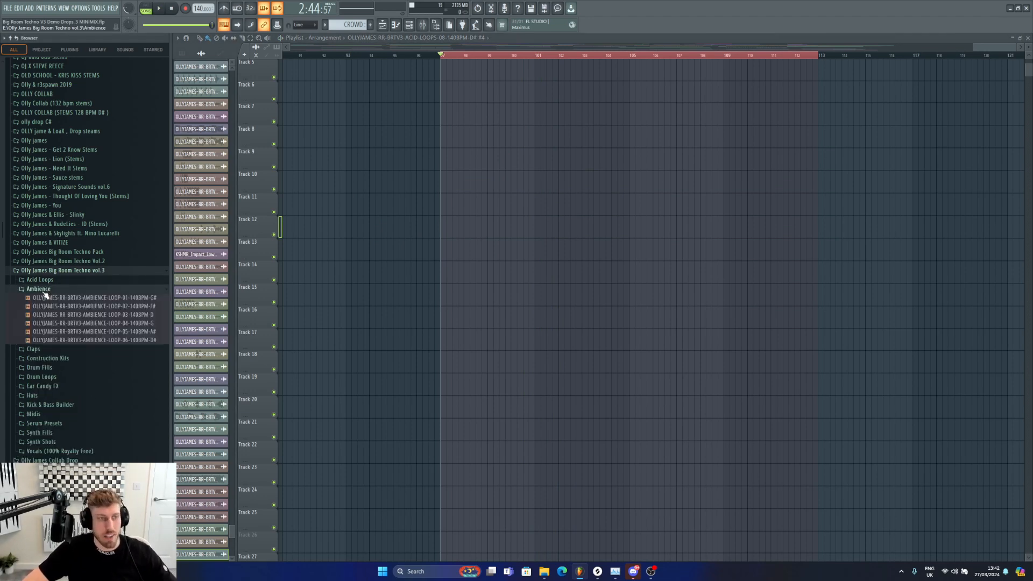
pyautogui.click(47, 298)
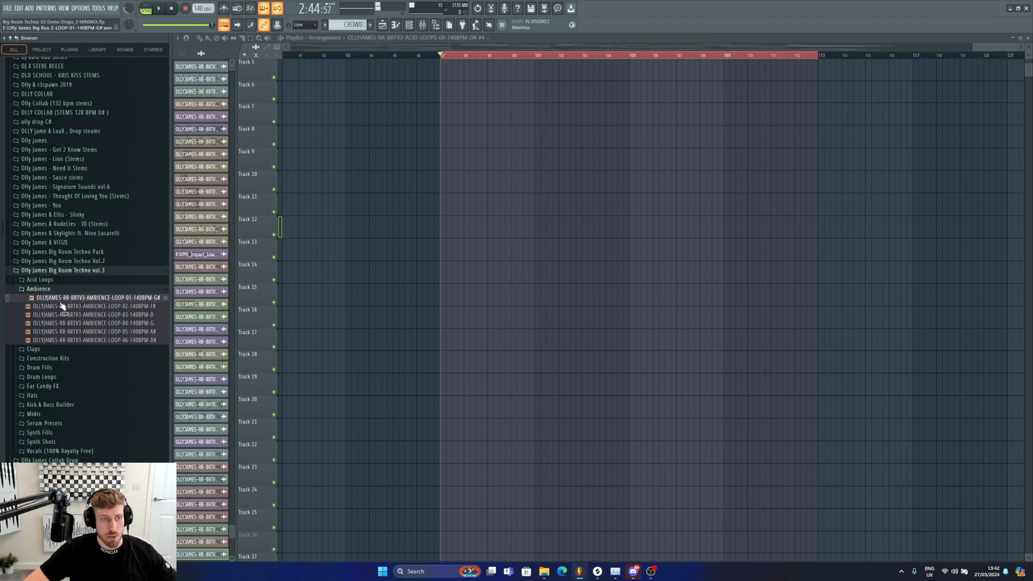
pyautogui.click(62, 305)
pyautogui.click(69, 317)
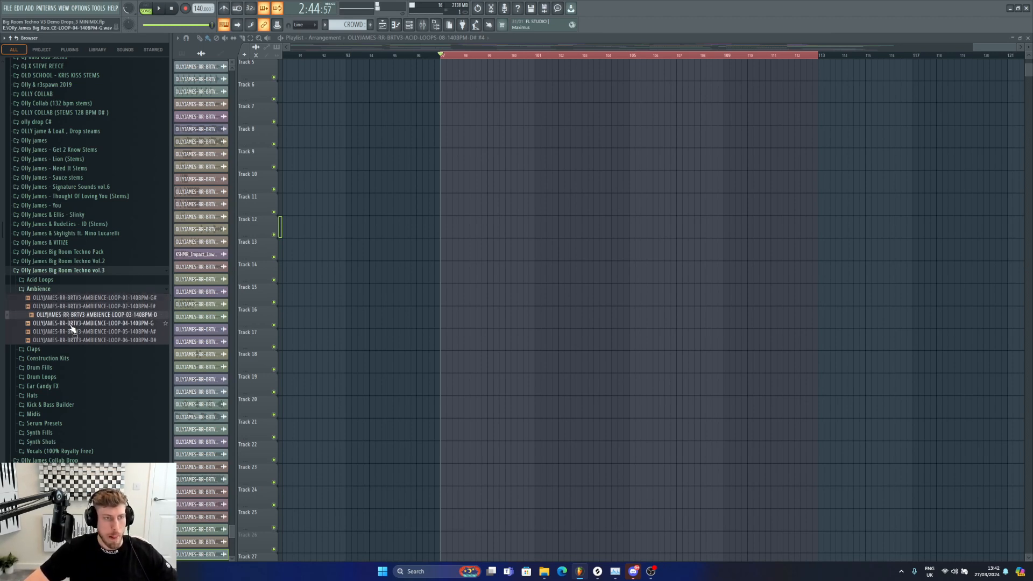
pyautogui.click(72, 324)
pyautogui.click(75, 332)
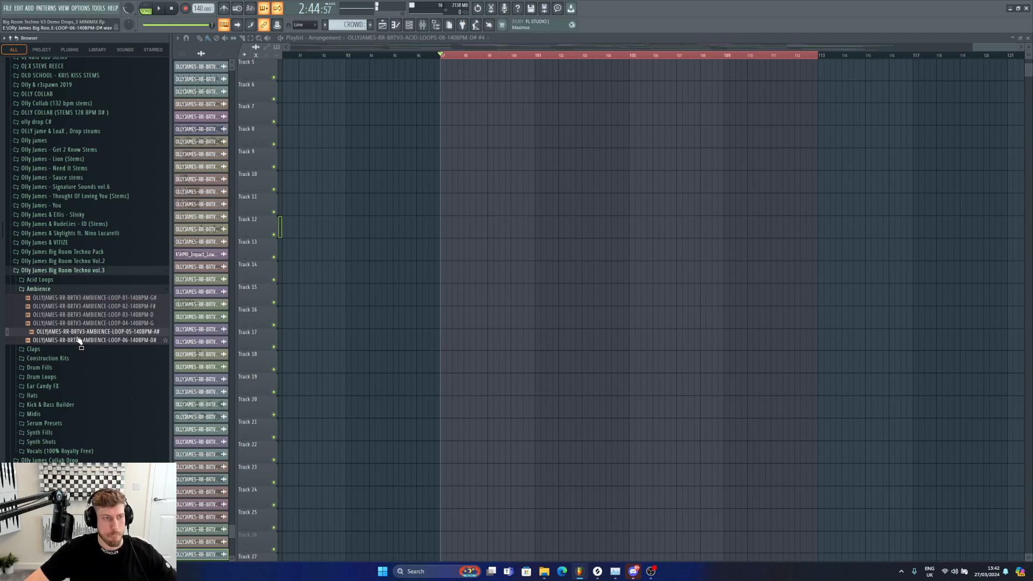
pyautogui.click(56, 291)
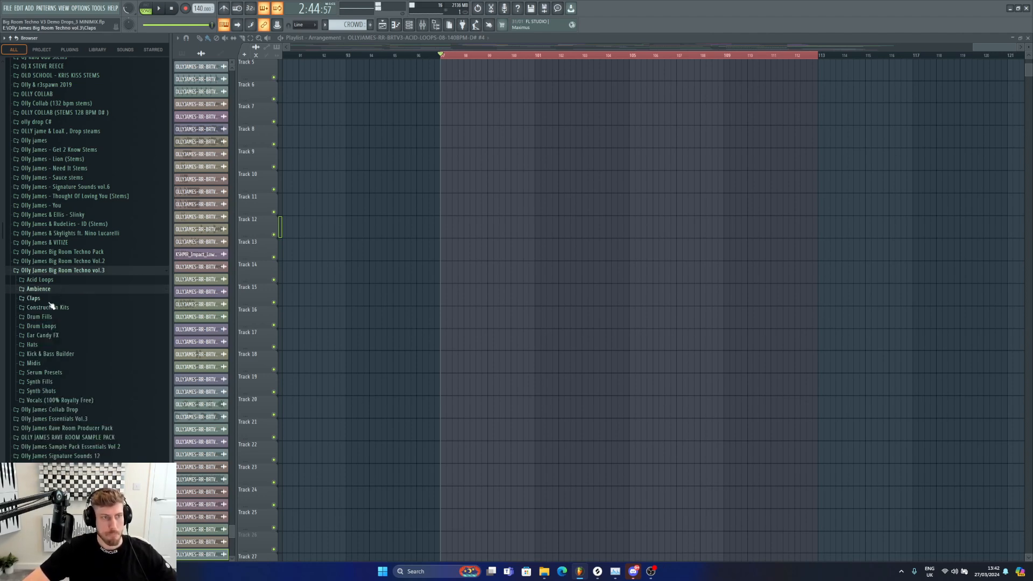
# Expand the Claps folder and preview its clap samples in order, starting with CLAPS-01.
pyautogui.click(49, 303)
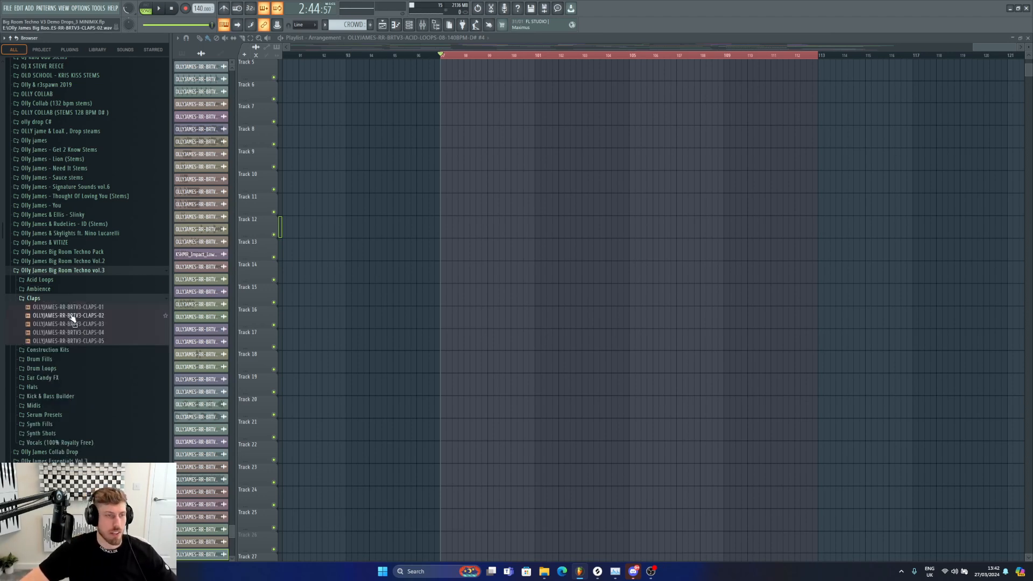
pyautogui.click(71, 308)
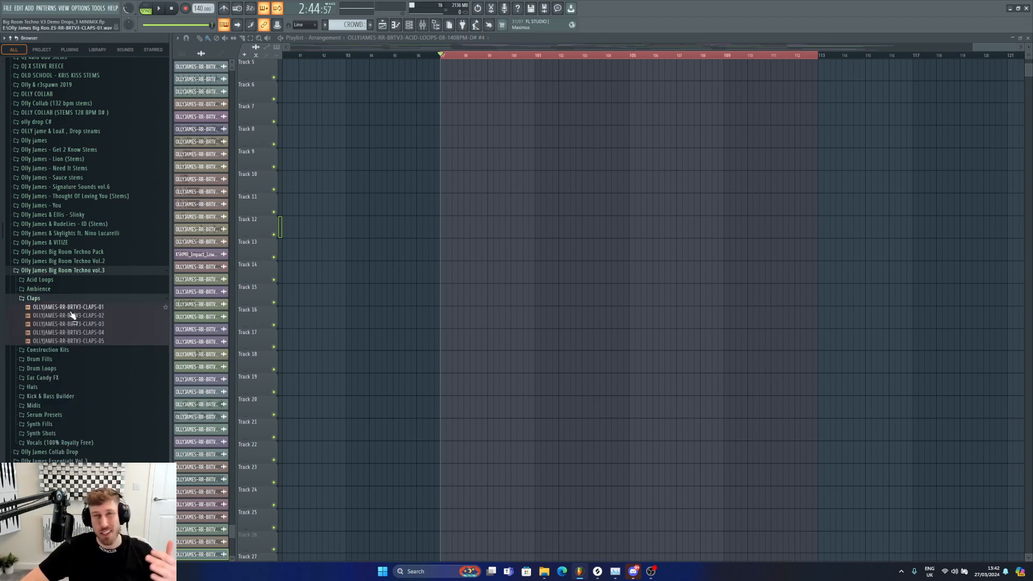
pyautogui.click(70, 311)
pyautogui.press('Down')
pyautogui.press('Down')
pyautogui.press('Down')
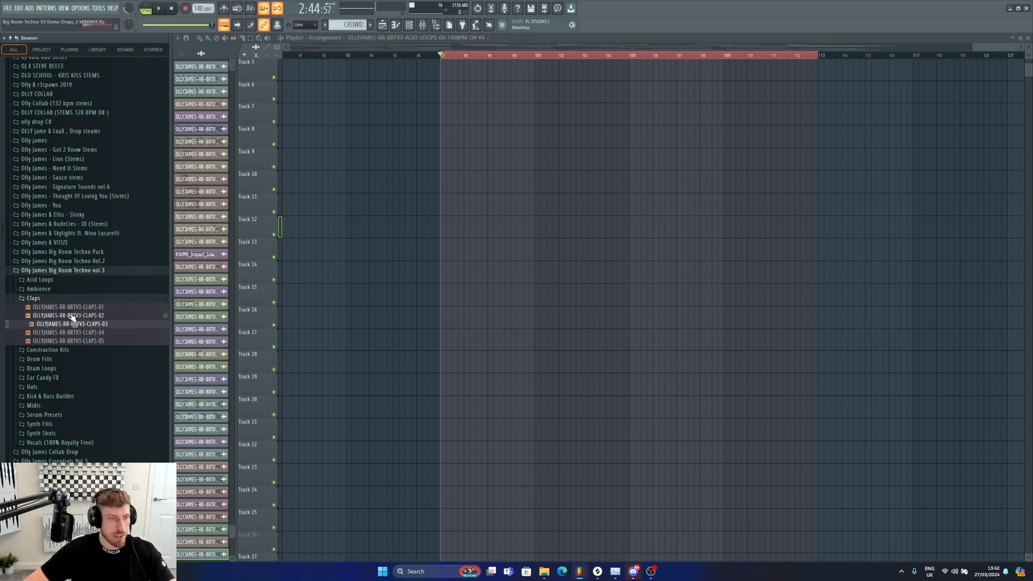
pyautogui.press('Down')
# Expand Construction Kits and the Bring The Techno (140BPM) E kit, preview its bassline layer, and collapse the kit.
pyautogui.click(43, 350)
pyautogui.click(59, 377)
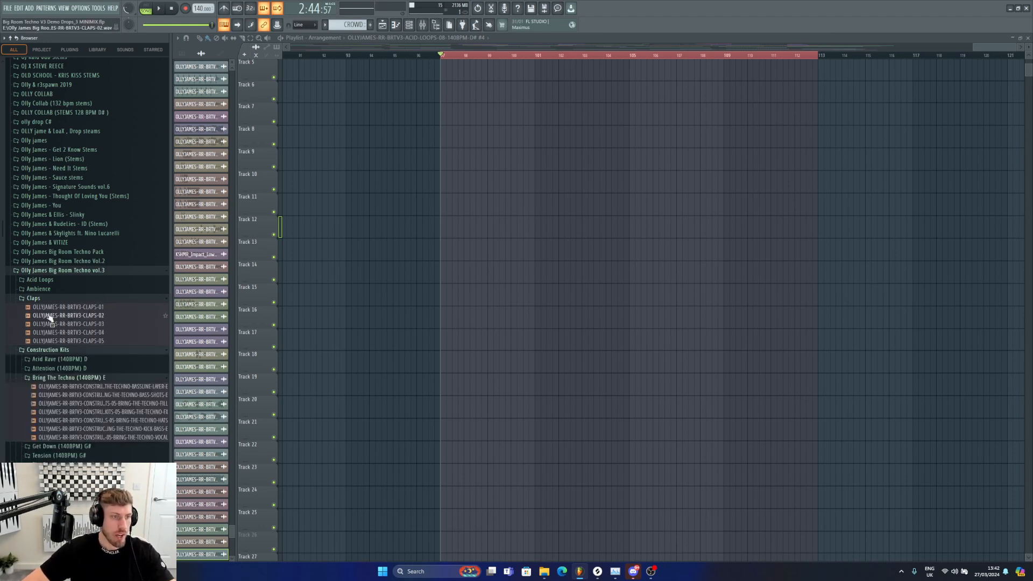
pyautogui.click(68, 386)
pyautogui.click(64, 377)
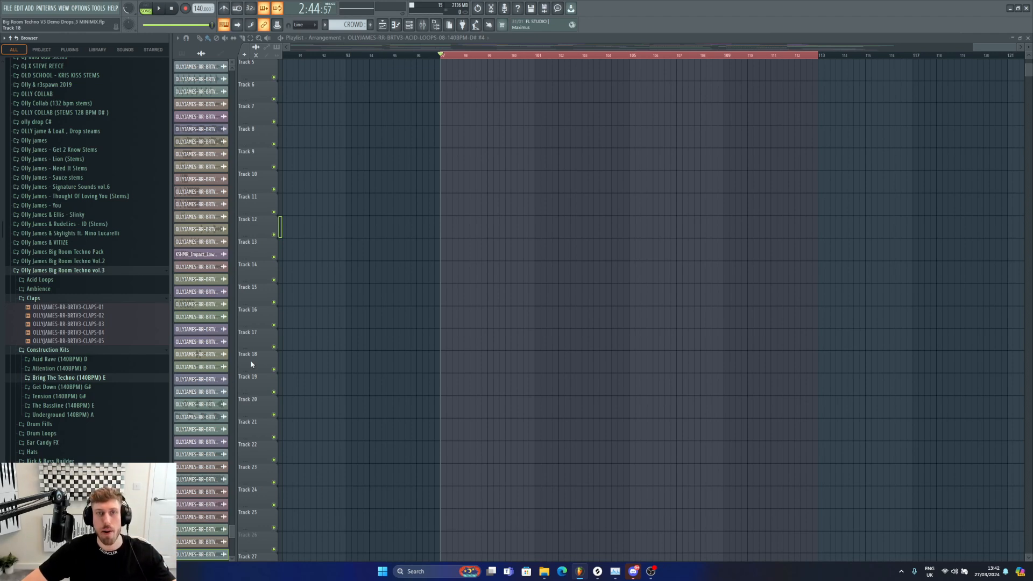
# Expand the Get Down (140BPM) G# kit, preview its kick bass and lead stems, and briefly start and stop the empty playlist.
pyautogui.click(67, 387)
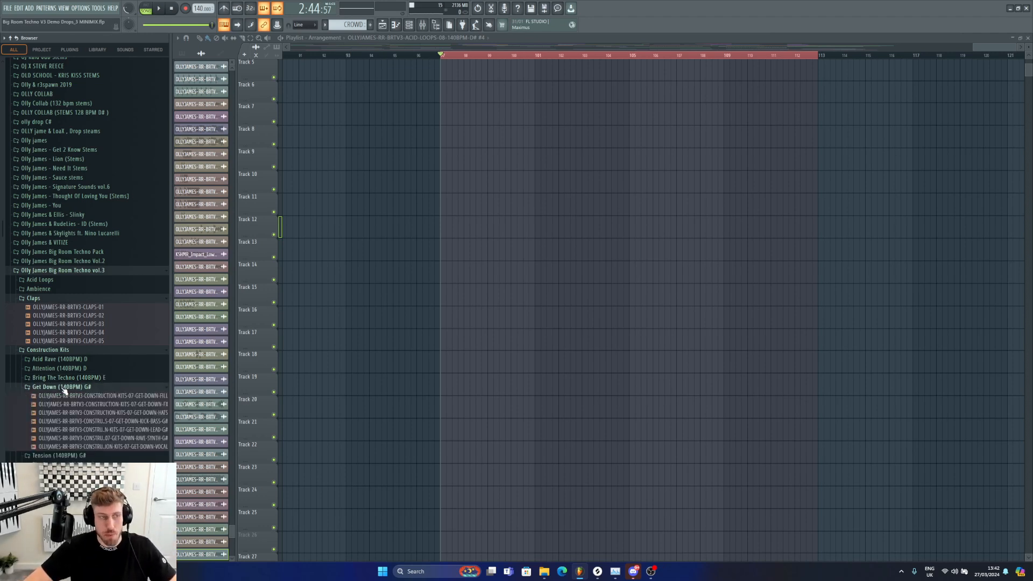
pyautogui.click(66, 421)
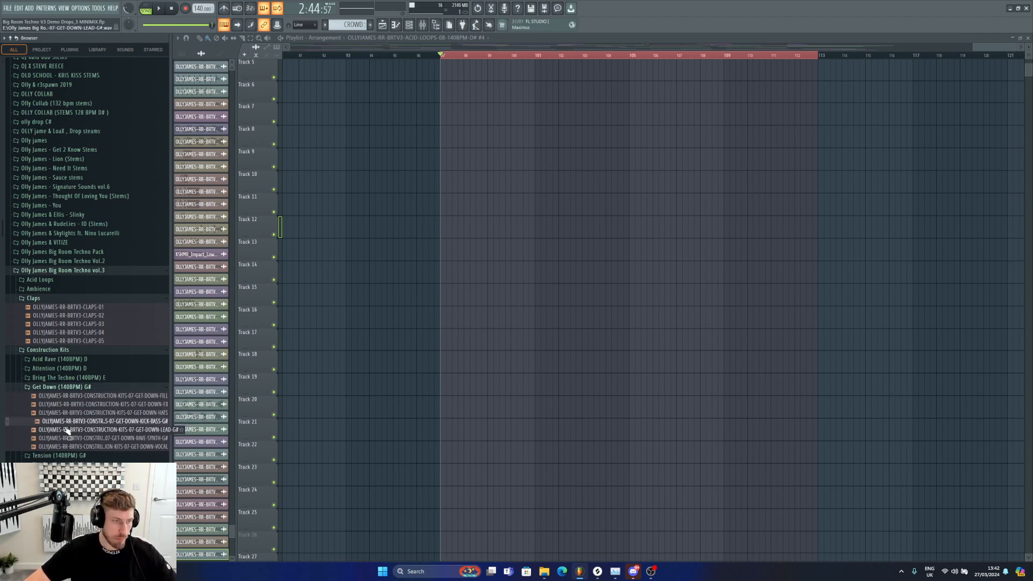
pyautogui.click(66, 430)
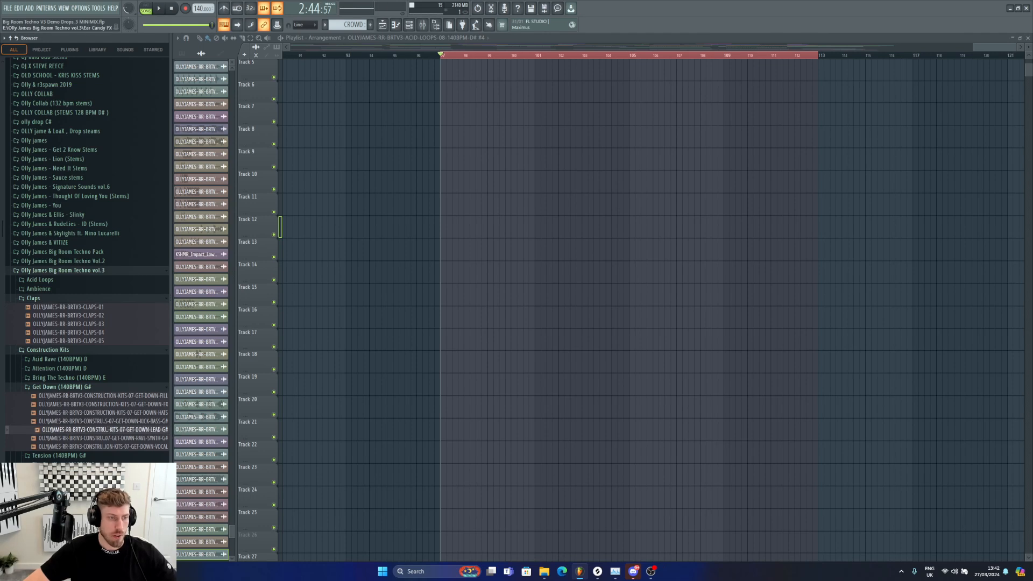
pyautogui.press('space')
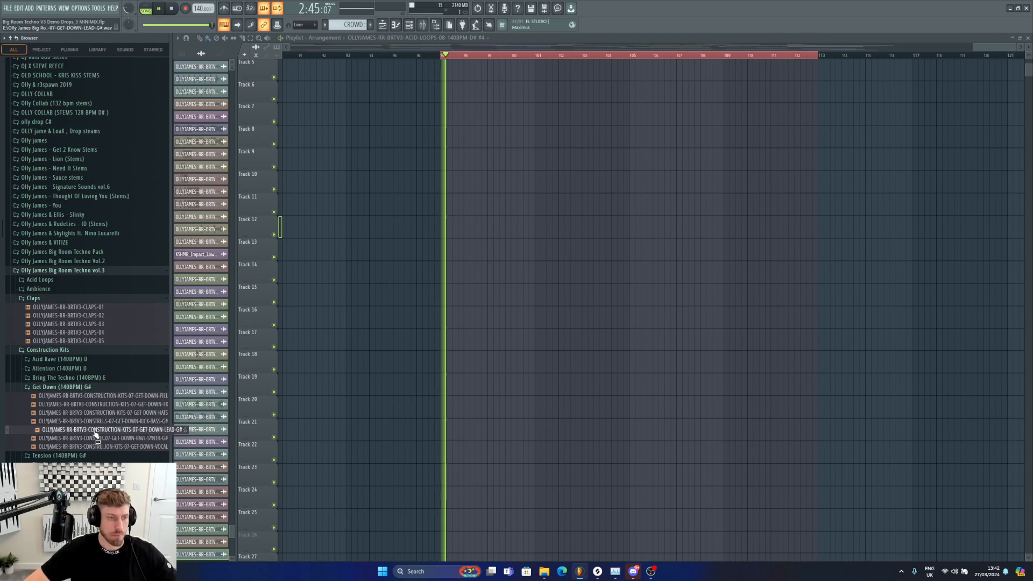
pyautogui.press('space')
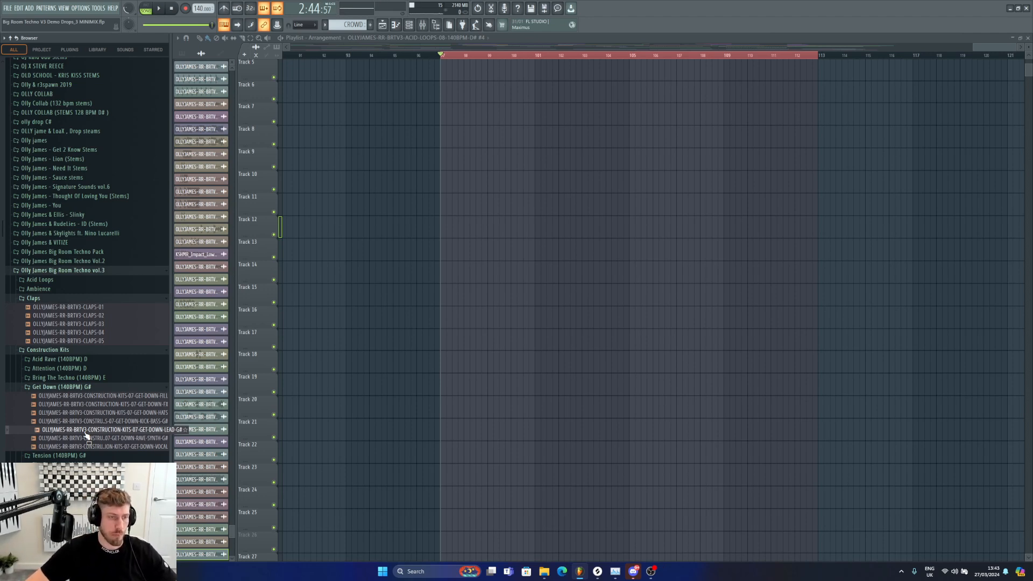
# Collapse the Get Down kit, look inside the Acid Rave (140BPM) D kit, and collapse Construction Kits.
pyautogui.click(81, 388)
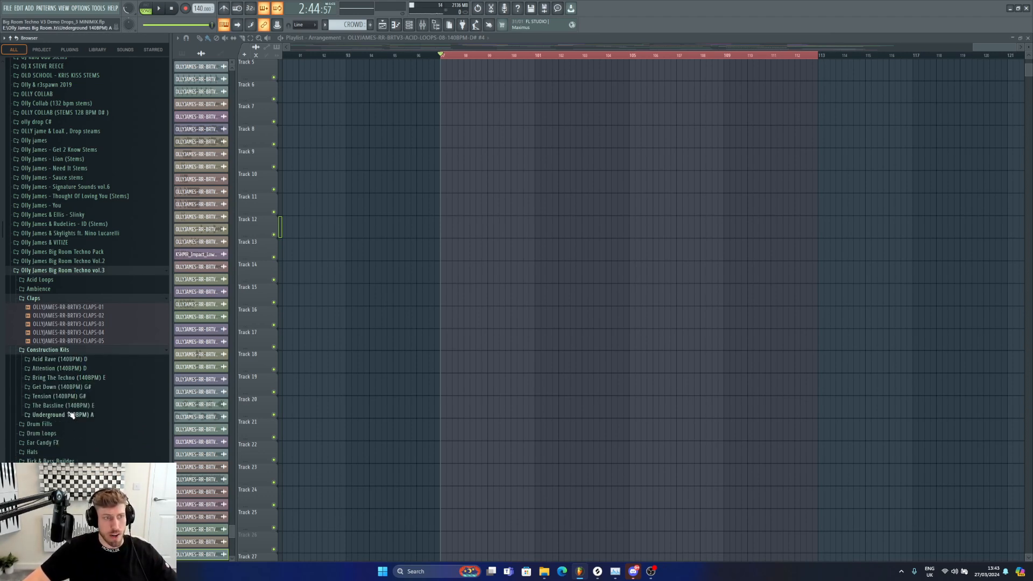
pyautogui.click(61, 359)
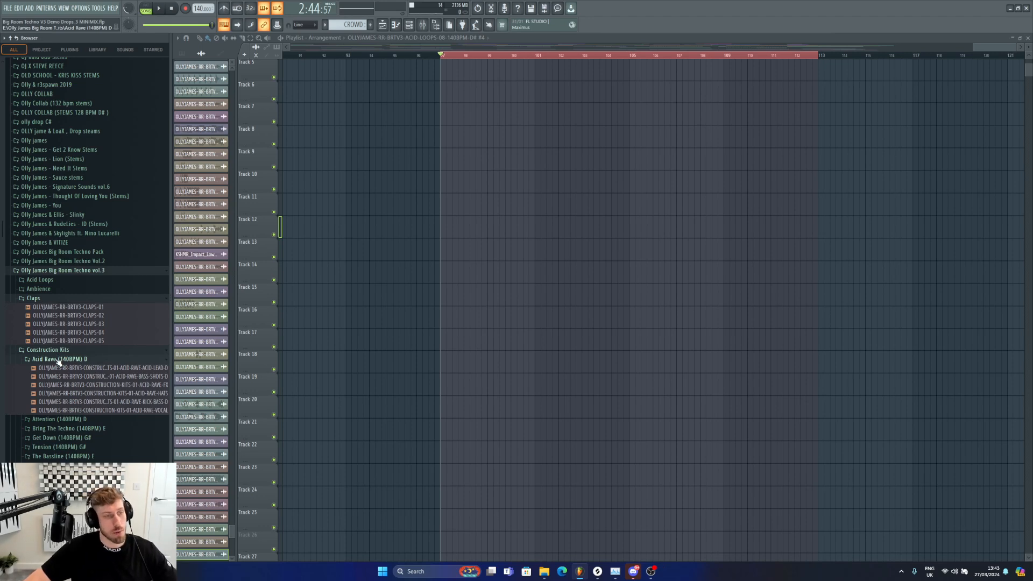
pyautogui.click(55, 353)
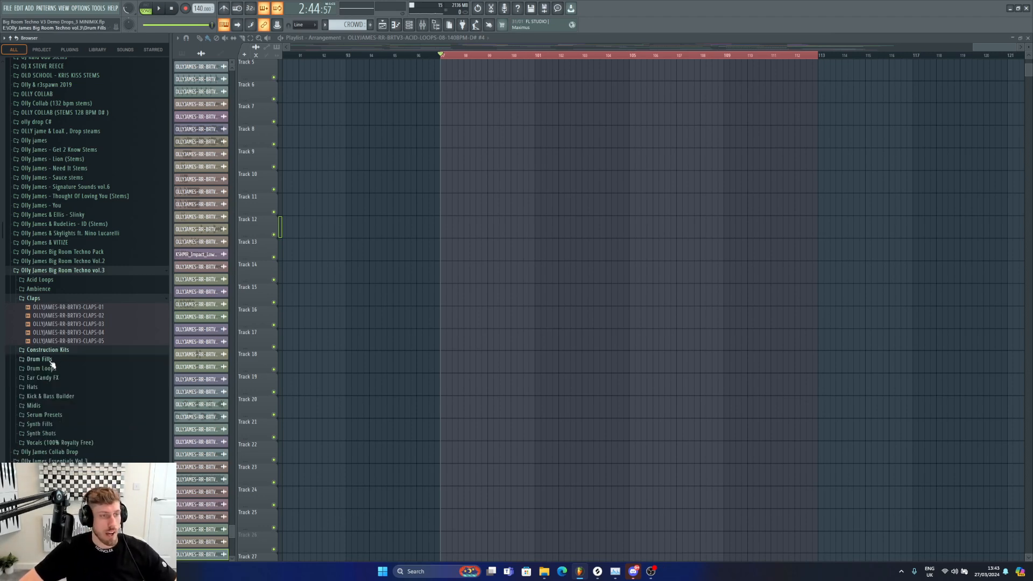
# Expand the Drum Fills folder, preview DRUM-FILLS-06, and collapse the folder.
pyautogui.click(52, 360)
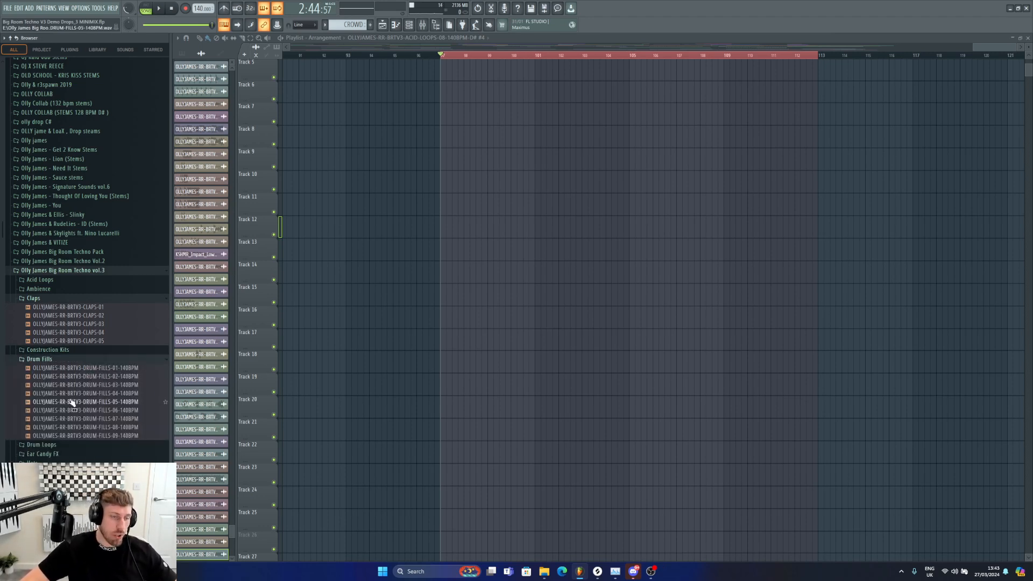
pyautogui.click(84, 411)
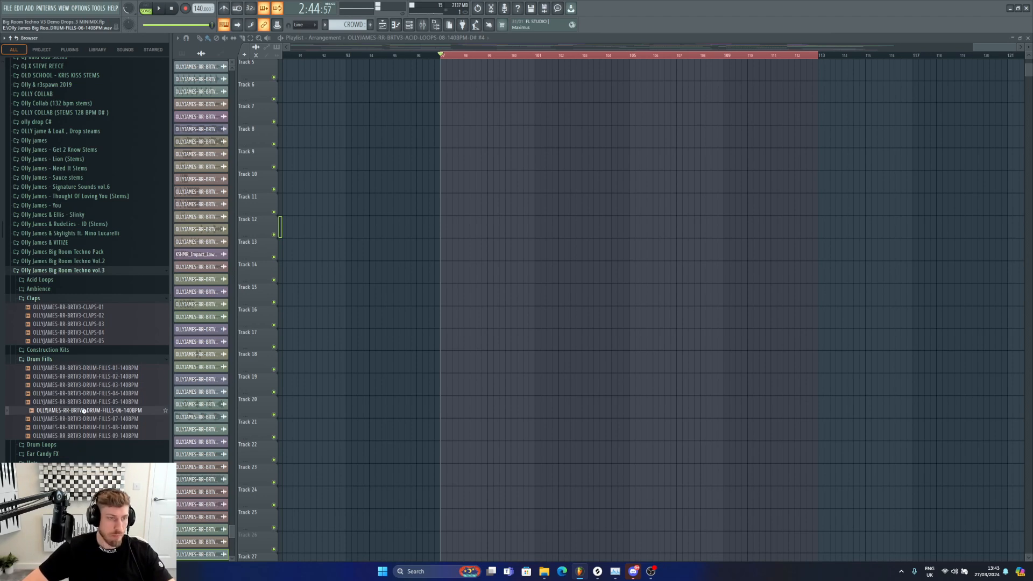
pyautogui.moveTo(88, 403); pyautogui.dragTo(74, 357)
pyautogui.click(73, 359)
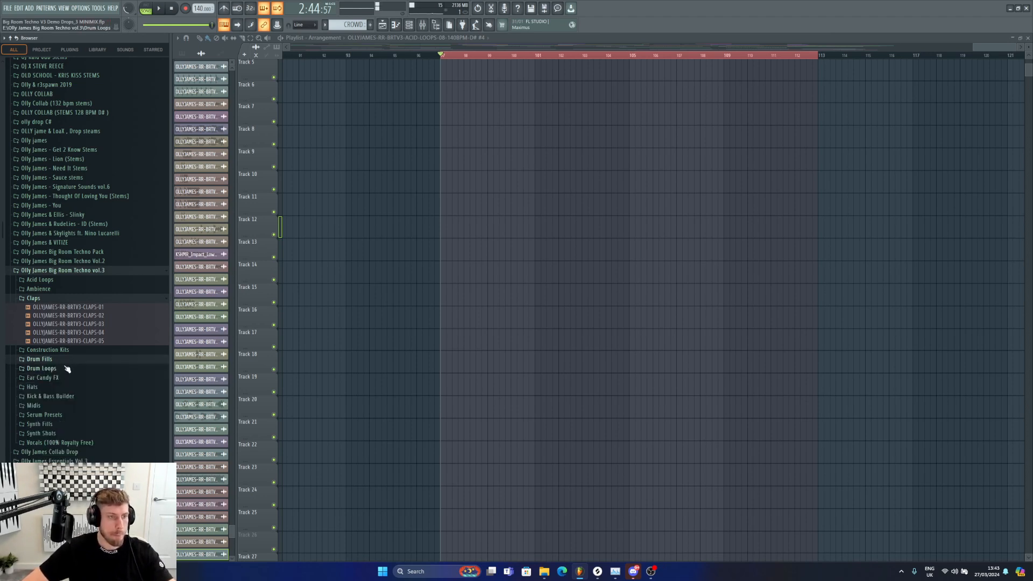
# Expand the Drum Loops folder and preview a selection of its loops from DRUM-LOOPS-01 through DRUM-LOOPS-10.
pyautogui.click(65, 368)
pyautogui.click(70, 377)
pyautogui.click(71, 387)
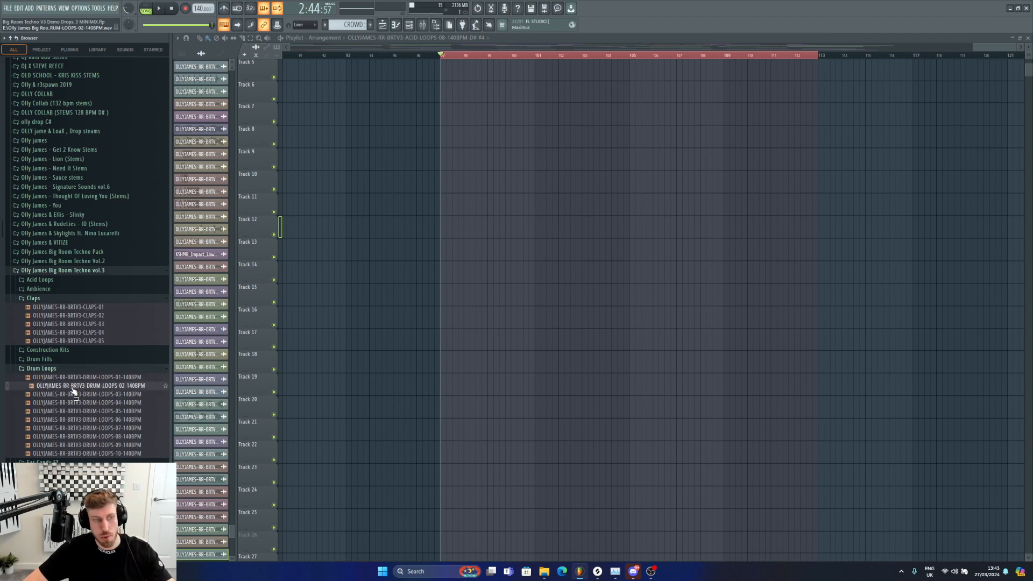
pyautogui.click(83, 411)
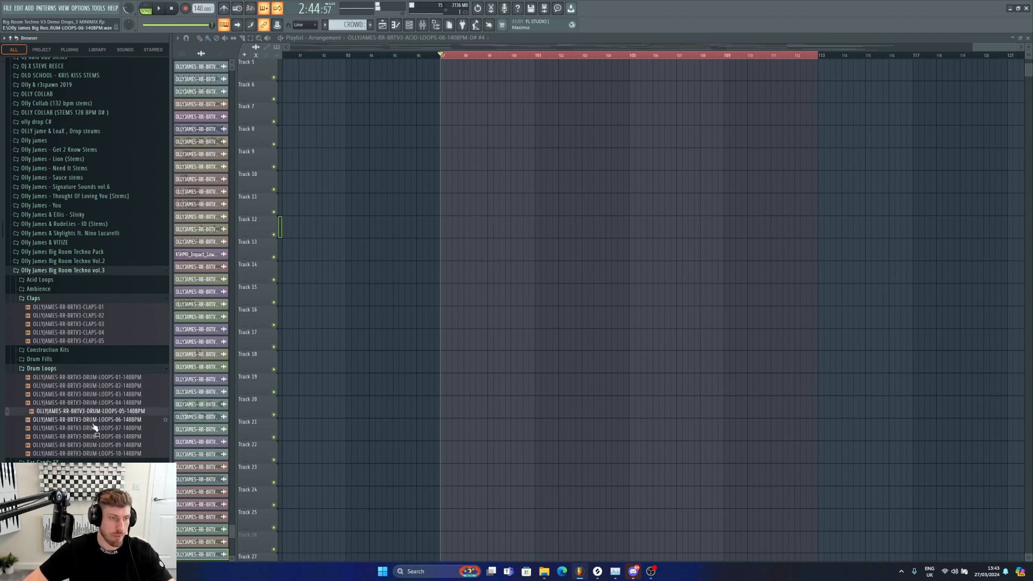
pyautogui.click(98, 430)
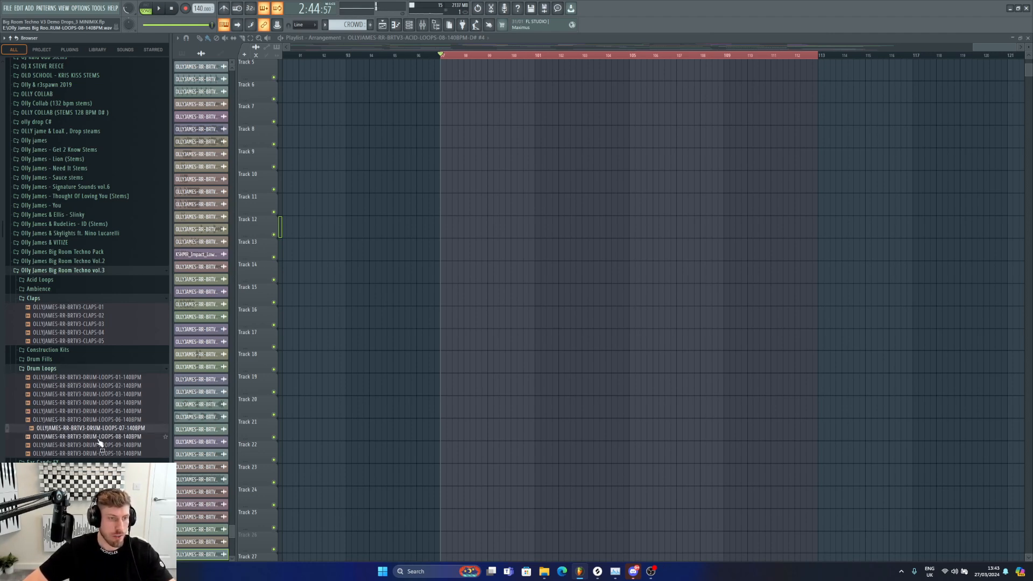
pyautogui.click(97, 437)
pyautogui.click(94, 446)
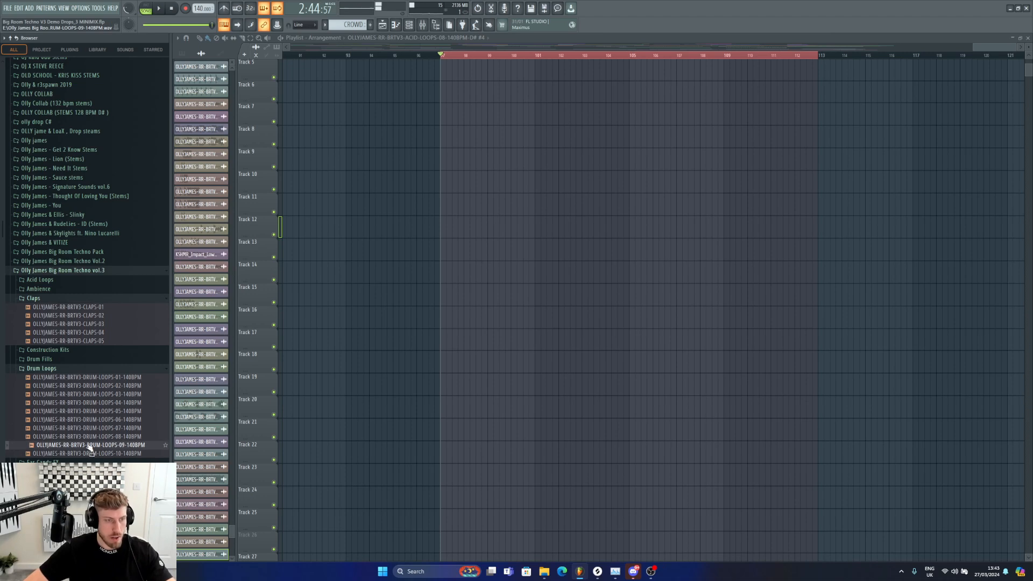
pyautogui.click(92, 455)
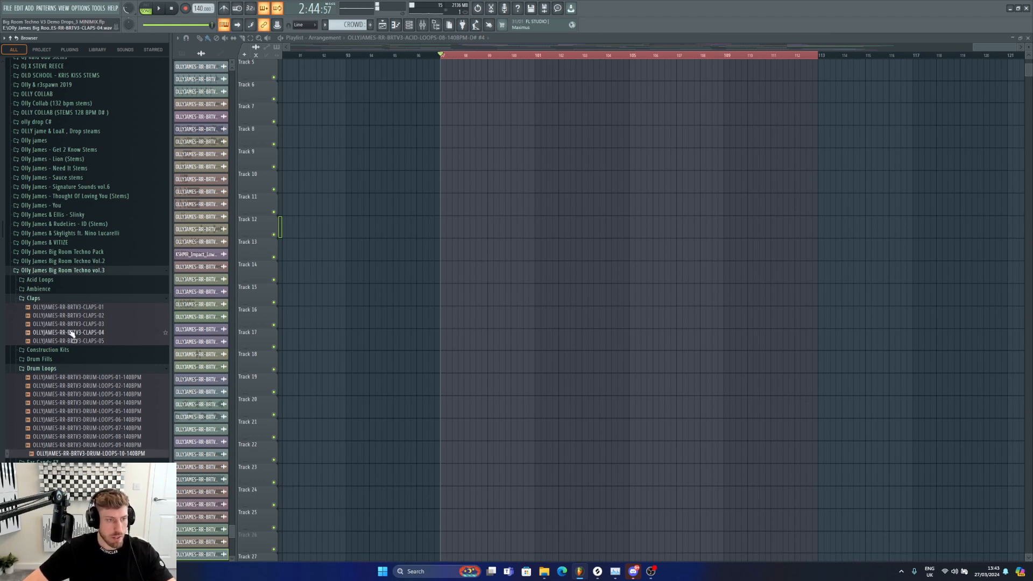
# Collapse Drum Loops, preview EAR-CANDY-FX-01 to 03 in the Ear Candy FX folder, and collapse that folder.
pyautogui.click(60, 370)
pyautogui.click(59, 379)
pyautogui.click(66, 388)
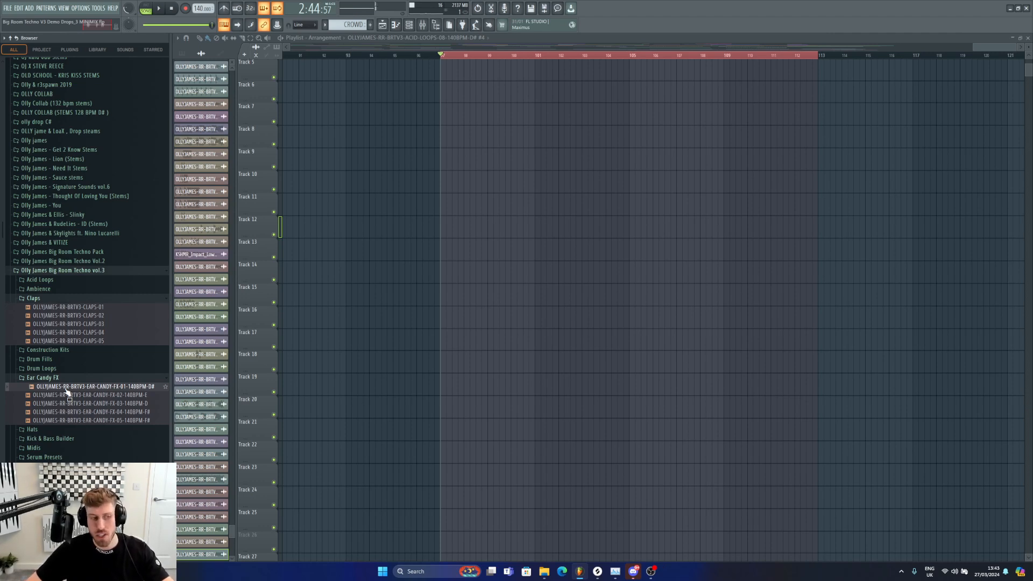
pyautogui.press('Down')
pyautogui.press('Down')
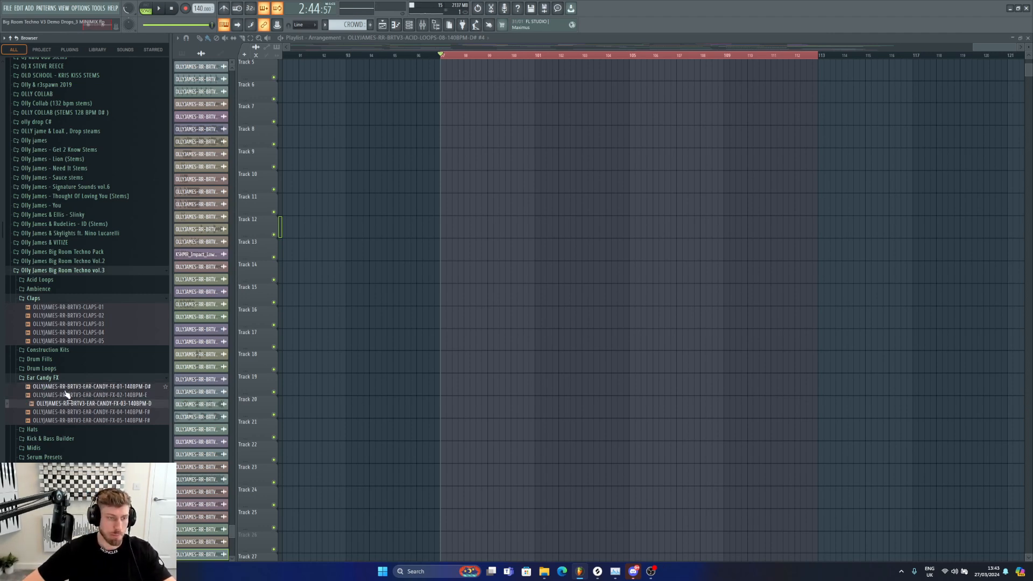
pyautogui.click(46, 378)
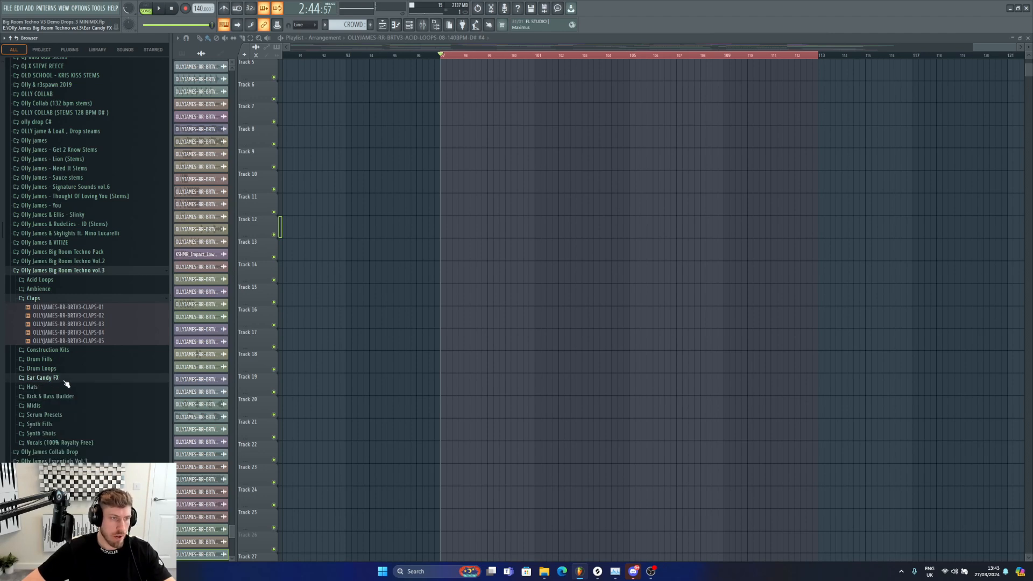
# Expand the Hats folder, preview its hat loops in order, and collapse the folder.
pyautogui.click(58, 388)
pyautogui.press('Down')
pyautogui.press('Down')
pyautogui.press('Down')
pyautogui.press('Down')
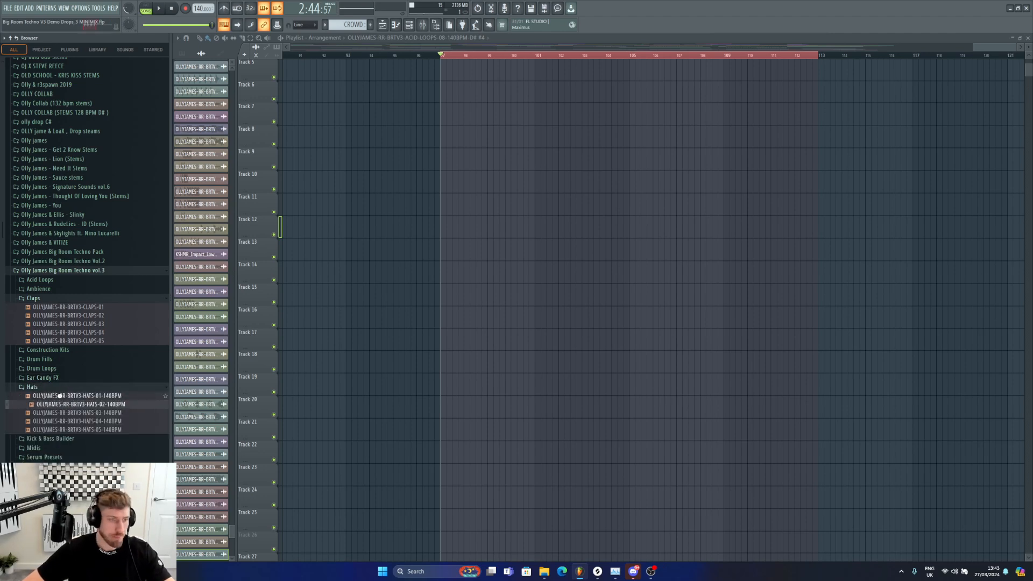
pyautogui.click(52, 387)
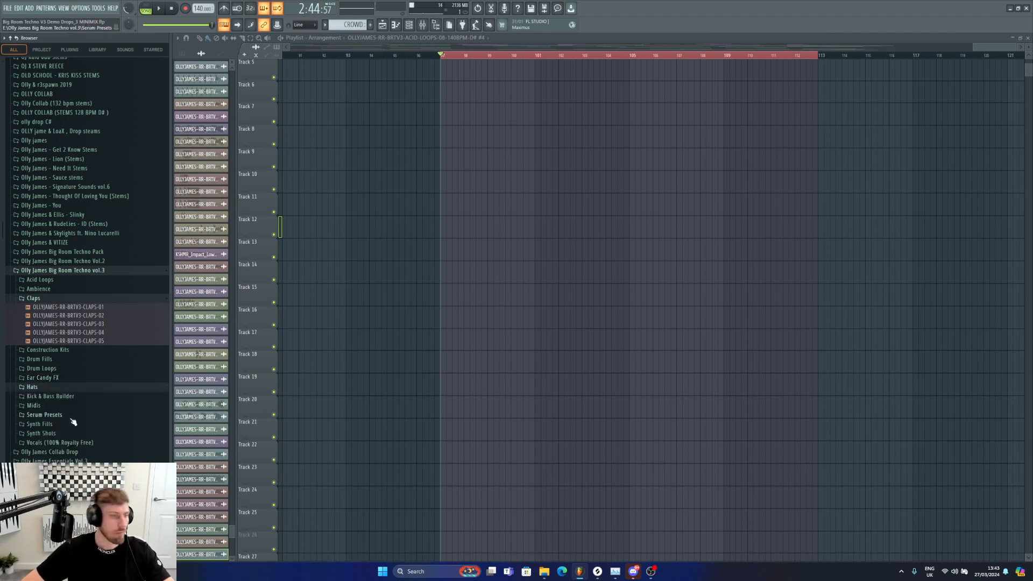
# Expand Kick & Bass Builder, look through its Bass Only, Kick & Bass and Kicks Only subfolders, and open Kick & Bass.
pyautogui.click(64, 397)
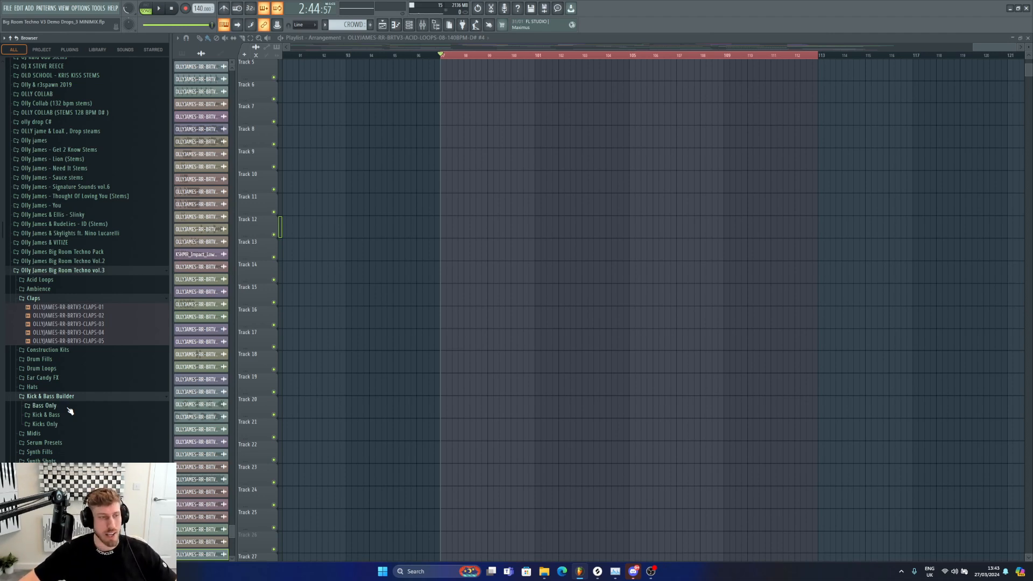
pyautogui.click(68, 408)
pyautogui.click(53, 376)
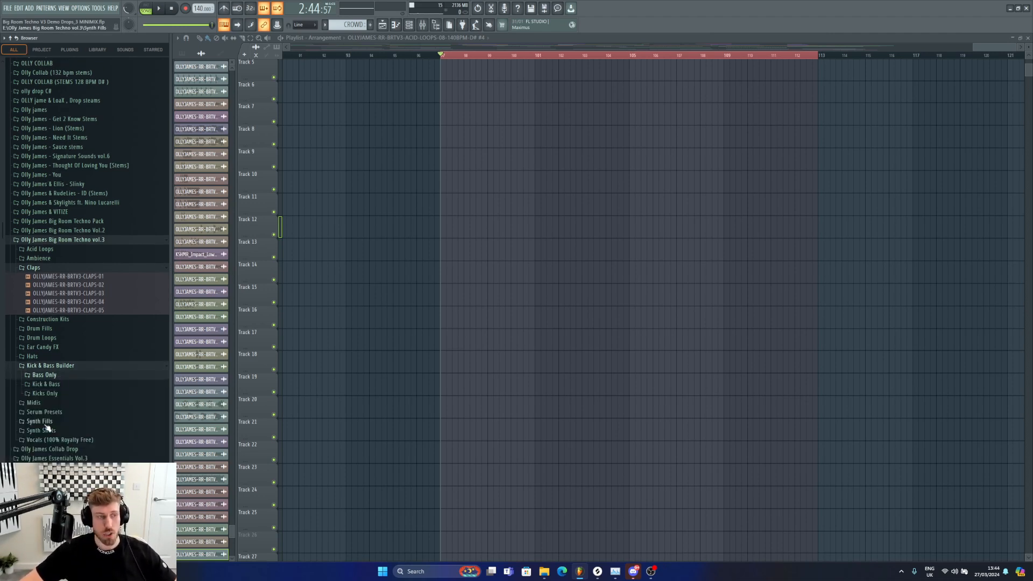
pyautogui.click(56, 385)
pyautogui.click(55, 377)
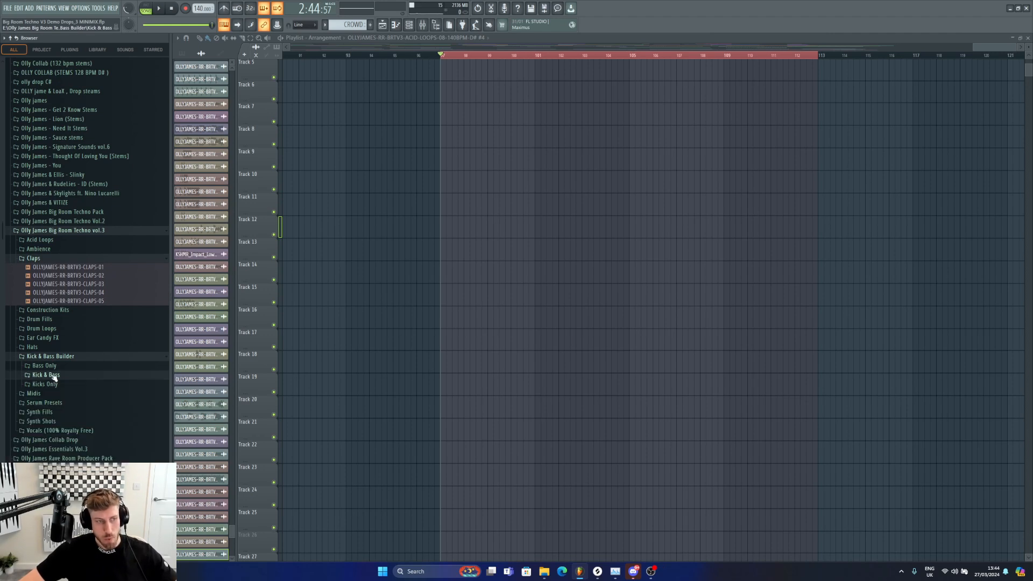
pyautogui.click(56, 386)
pyautogui.click(46, 366)
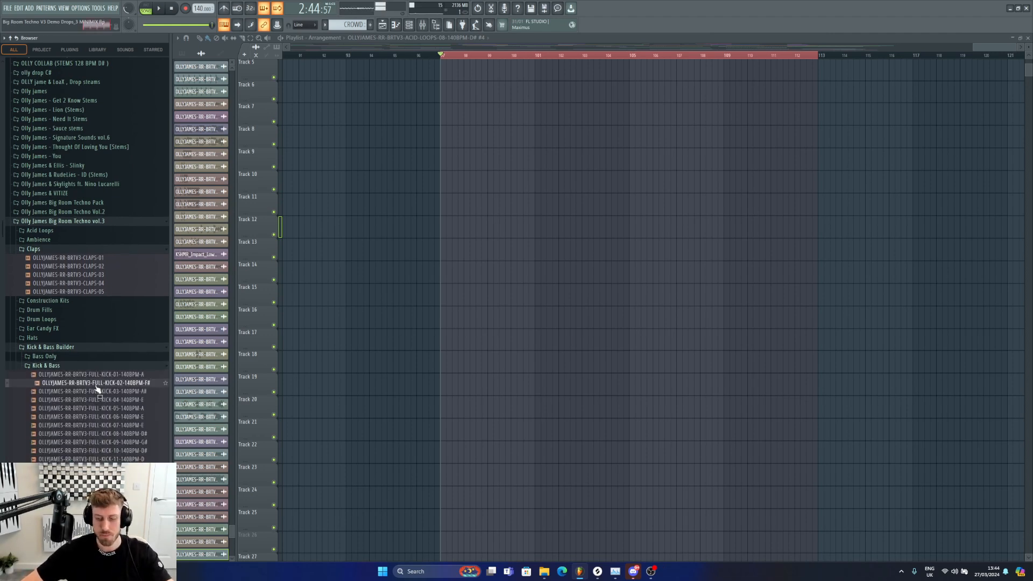
# Preview the combined kick and bass loops in order from FULL-KICK-05 onward.
pyautogui.click(96, 408)
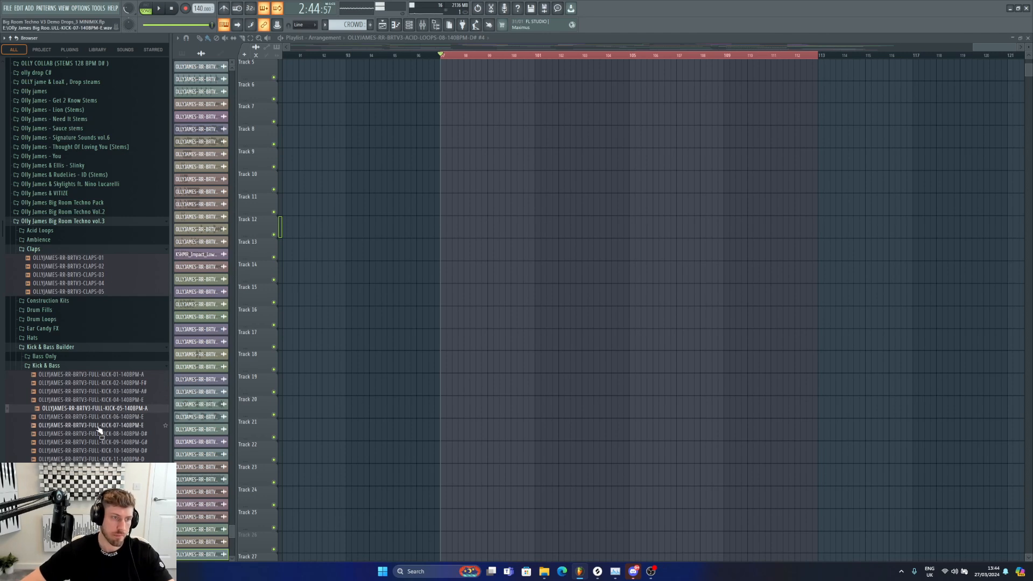
pyautogui.press('Down')
pyautogui.press('Down')
pyautogui.press('Down')
pyautogui.press('Down')
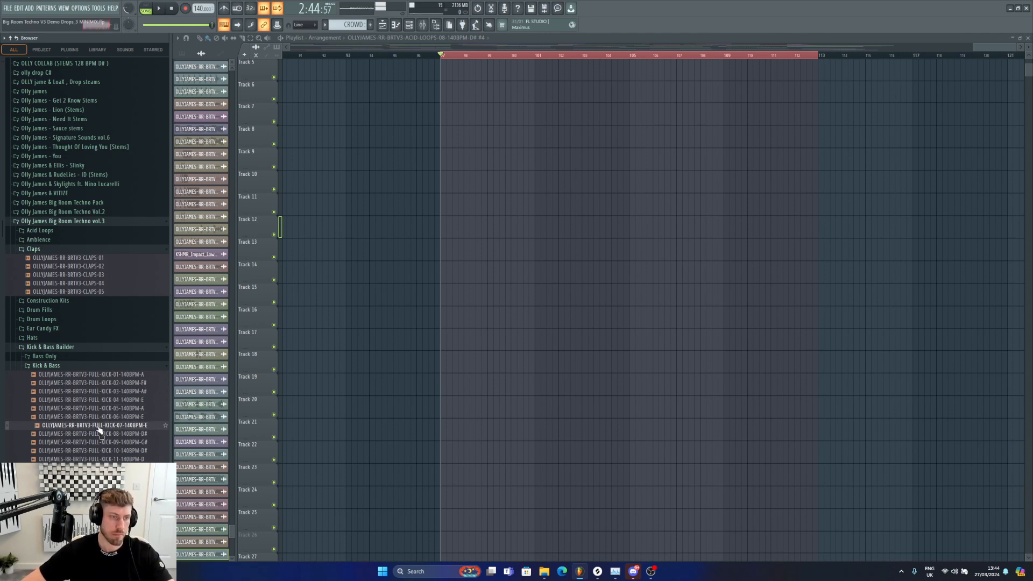
pyautogui.press('Down')
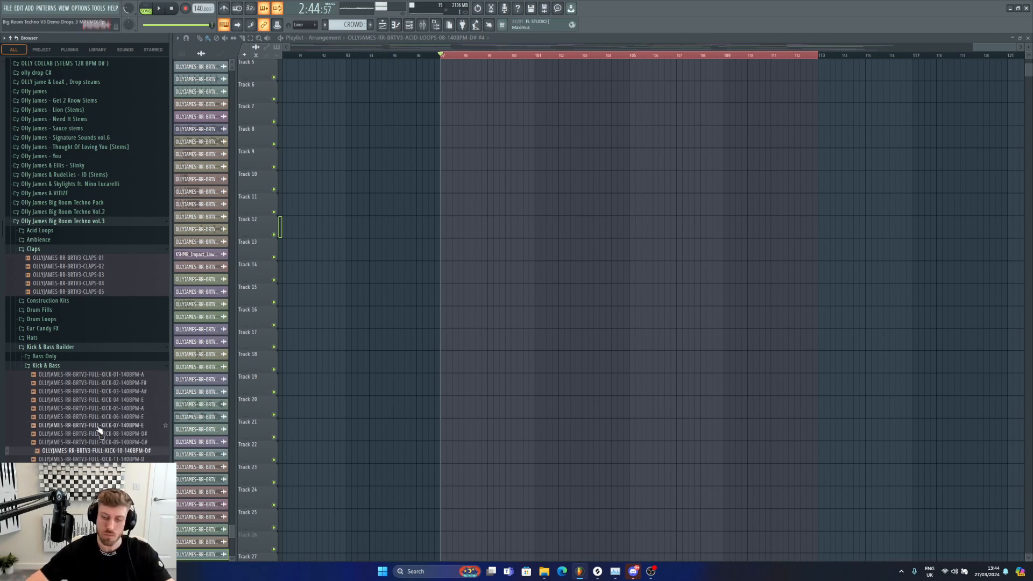
pyautogui.press('Down')
pyautogui.press('Down')
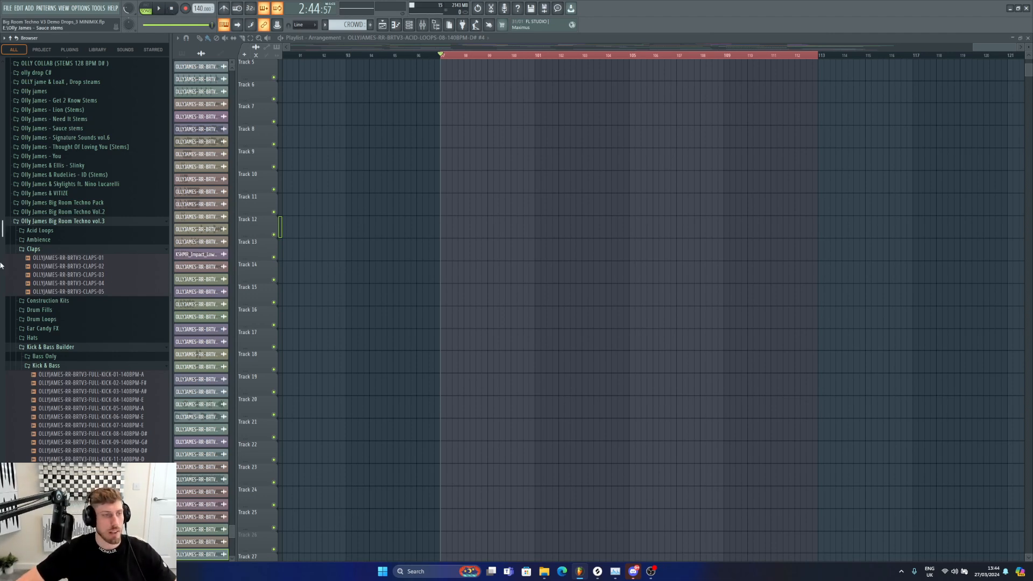
# From the Kicks Only folder, place KICK-04 on Track 6 and KICK-06 on Track 7 at bar 97, and mute Track 7.
pyautogui.click(69, 365)
pyautogui.click(69, 374)
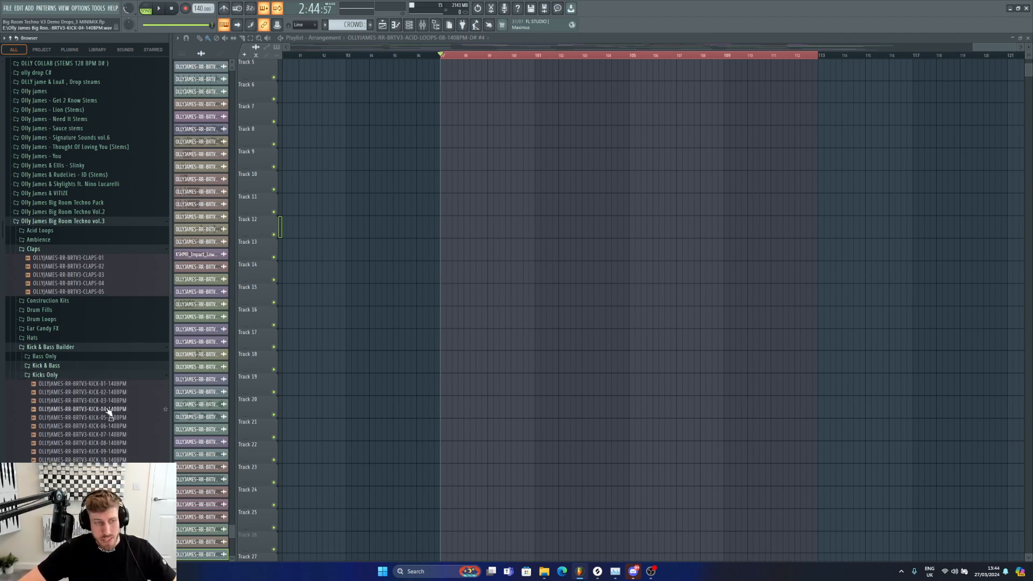
pyautogui.moveTo(86, 409); pyautogui.dragTo(439, 89)
pyautogui.moveTo(87, 425); pyautogui.dragTo(440, 114)
pyautogui.click(274, 122)
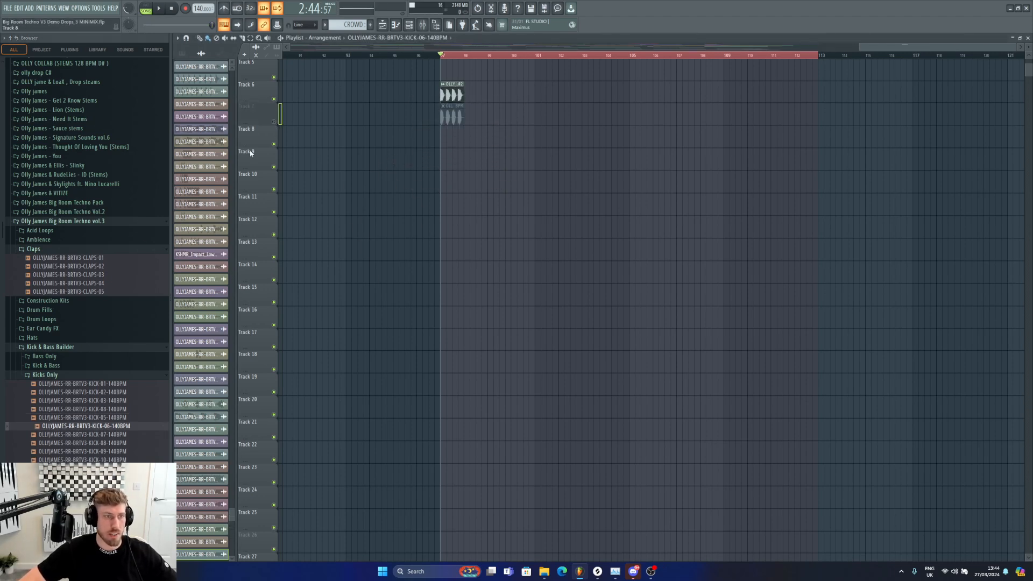
# From the Bass Only folder, place BASS-07 in E on Track 8 under the kicks and play the combination.
pyautogui.click(48, 357)
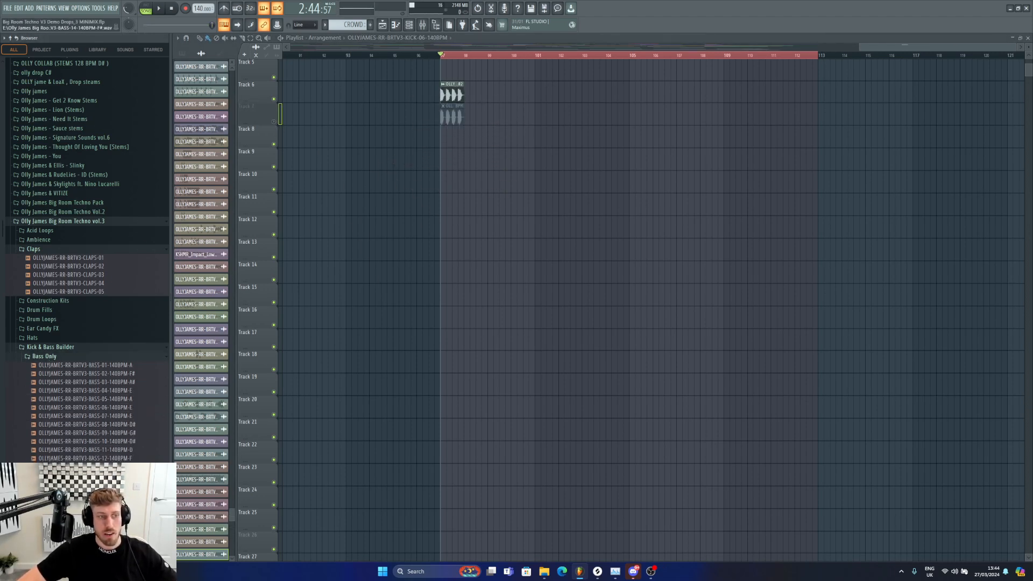
pyautogui.click(99, 416)
pyautogui.moveTo(99, 423); pyautogui.dragTo(463, 130)
pyautogui.press('space')
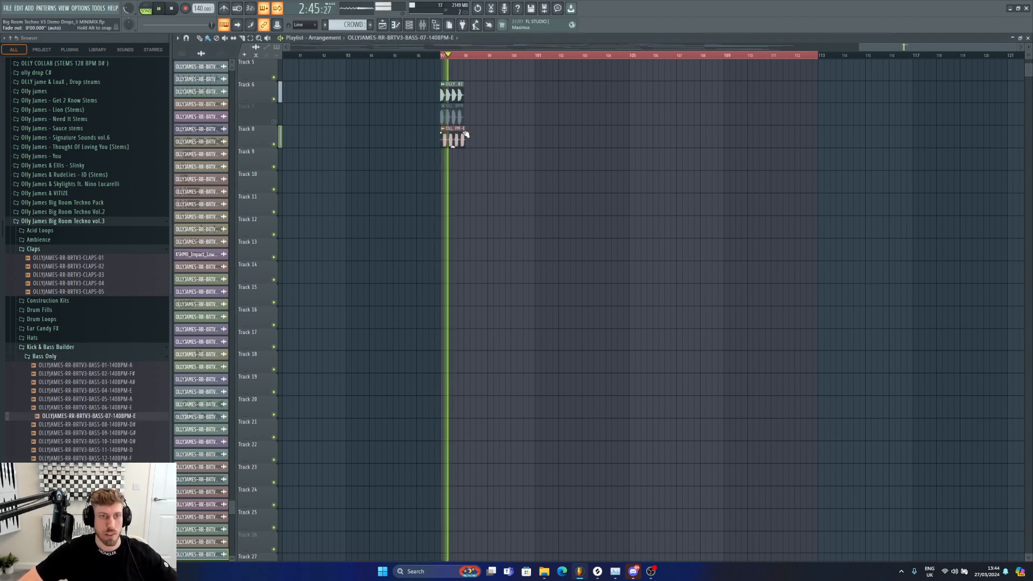
pyautogui.press('space')
# Swap the Track 8 bass for BASS-05 in A and BASS-03 in A#, playing each with the KICK-04 loop.
pyautogui.moveTo(81, 399); pyautogui.dragTo(448, 159)
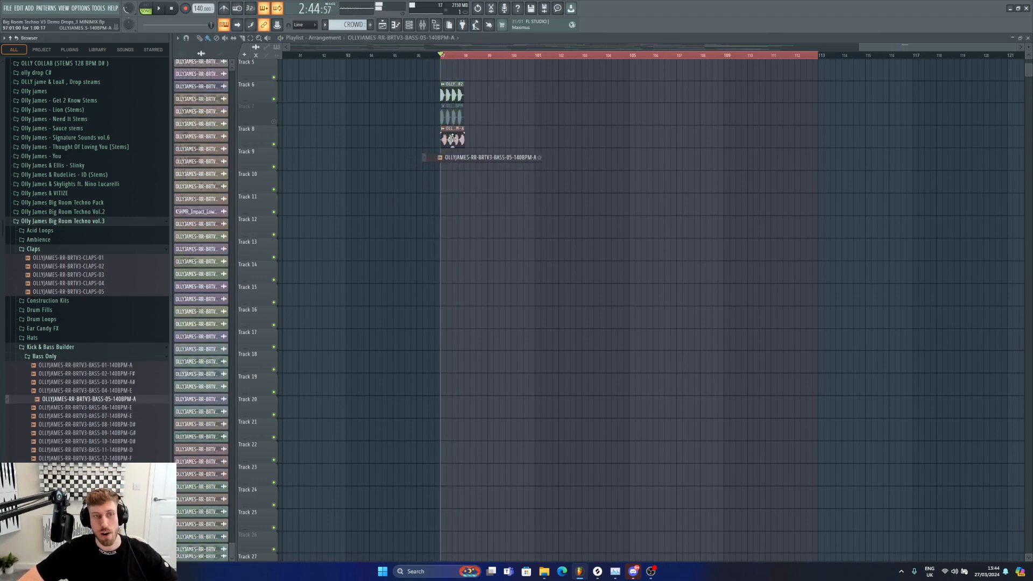
pyautogui.press('space')
pyautogui.press('space')
pyautogui.moveTo(117, 383); pyautogui.dragTo(454, 144)
pyautogui.press('space')
pyautogui.press('space')
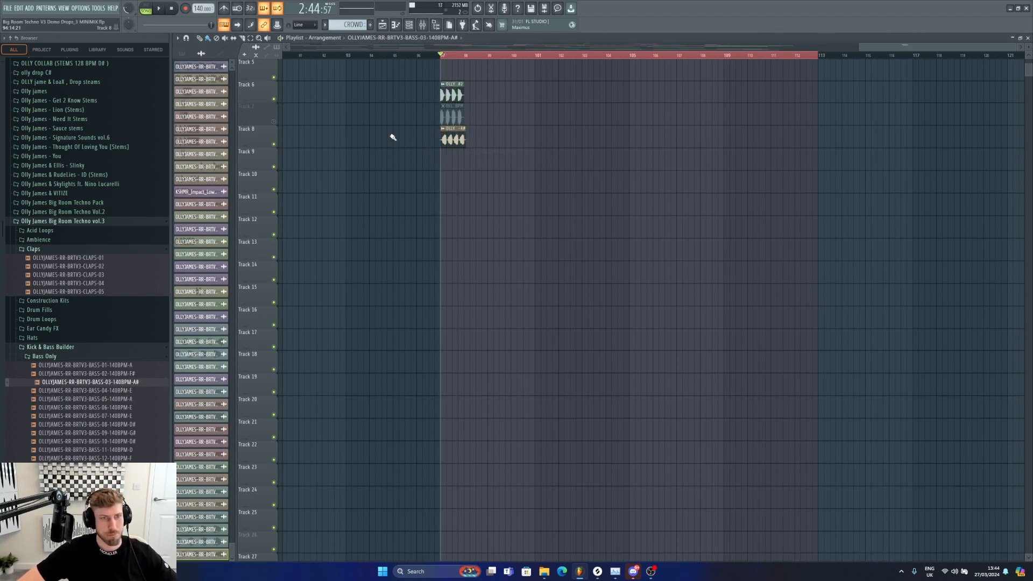
# Unmute Track 7, mute Track 6, and play BASS-13 in E on Track 8 with the KICK-06 loop.
pyautogui.click(274, 122)
pyautogui.click(274, 99)
pyautogui.moveTo(116, 467); pyautogui.dragTo(454, 142)
pyautogui.press('space')
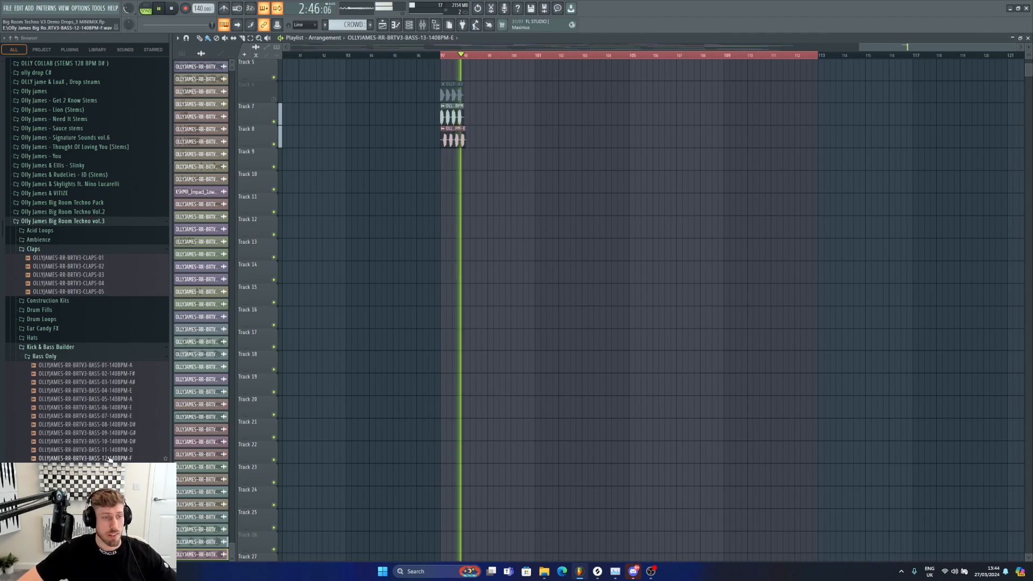
pyautogui.press('space')
# Replace the Track 8 bass with BASS-12 in F, BASS-10 in D# and BASS-08 in D#, playing each with KICK-06.
pyautogui.moveTo(89, 458); pyautogui.dragTo(455, 142)
pyautogui.press('space')
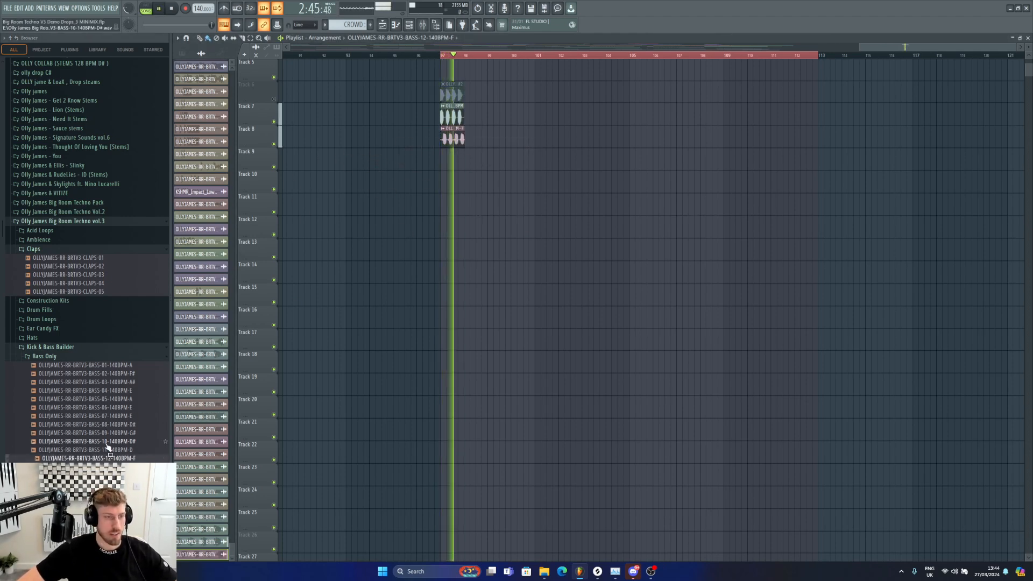
pyautogui.moveTo(106, 443); pyautogui.dragTo(455, 142)
pyautogui.press('space')
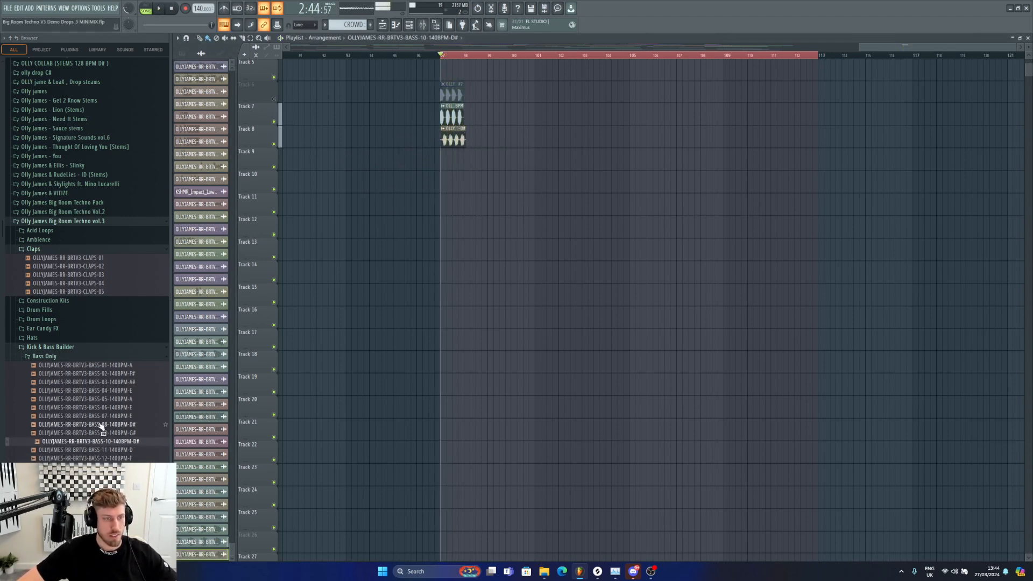
pyautogui.moveTo(99, 424); pyautogui.dragTo(451, 139)
pyautogui.press('space')
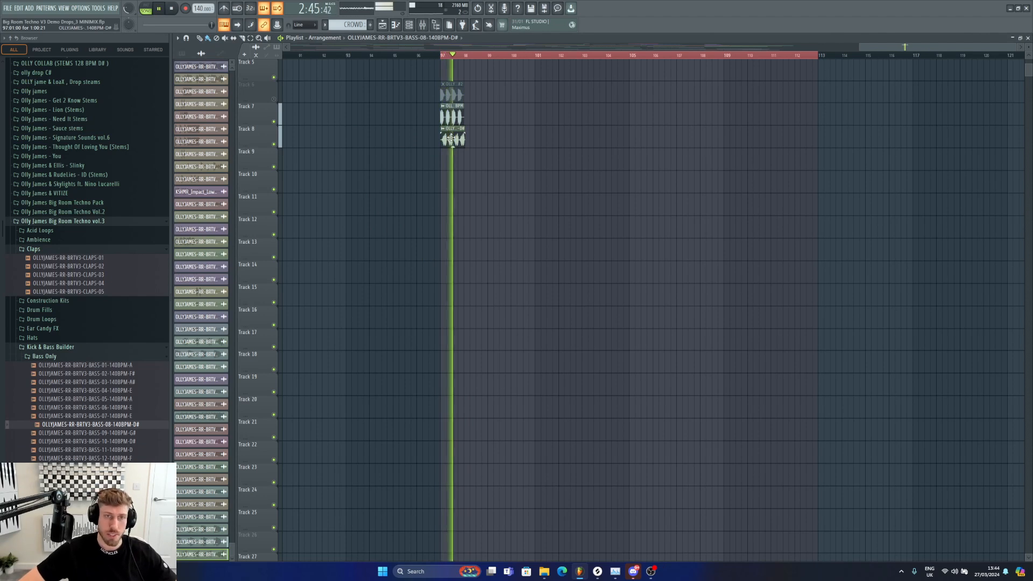
pyautogui.press('space')
# Delete the bass clip and both kick clips from Tracks 8, 7 and 6.
pyautogui.rightClick(452, 138)
pyautogui.rightClick(453, 115)
pyautogui.rightClick(455, 96)
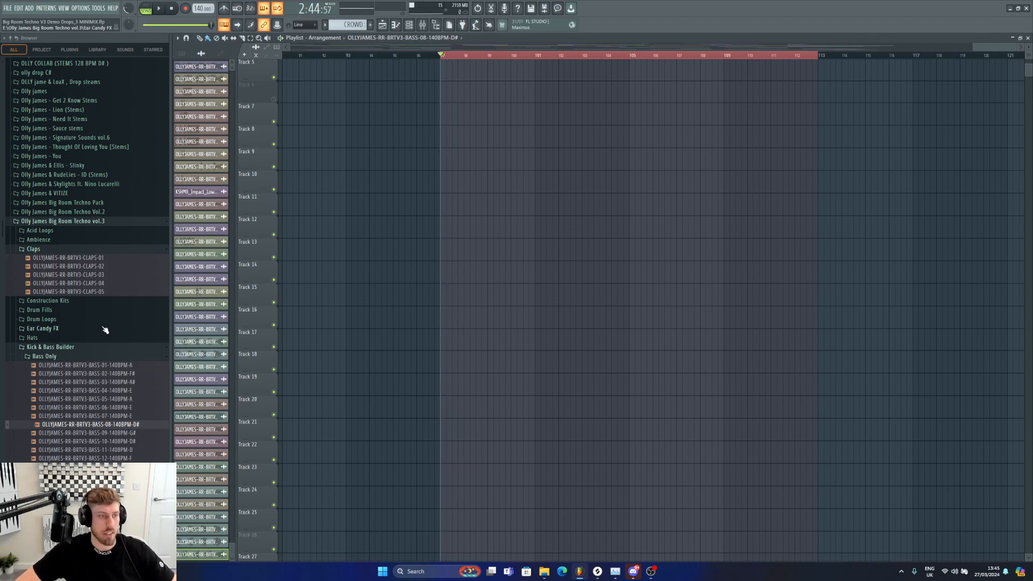
# Collapse the Kick & Bass Builder folder and view the contents of the Midis and Serum Presets folders.
pyautogui.click(32, 347)
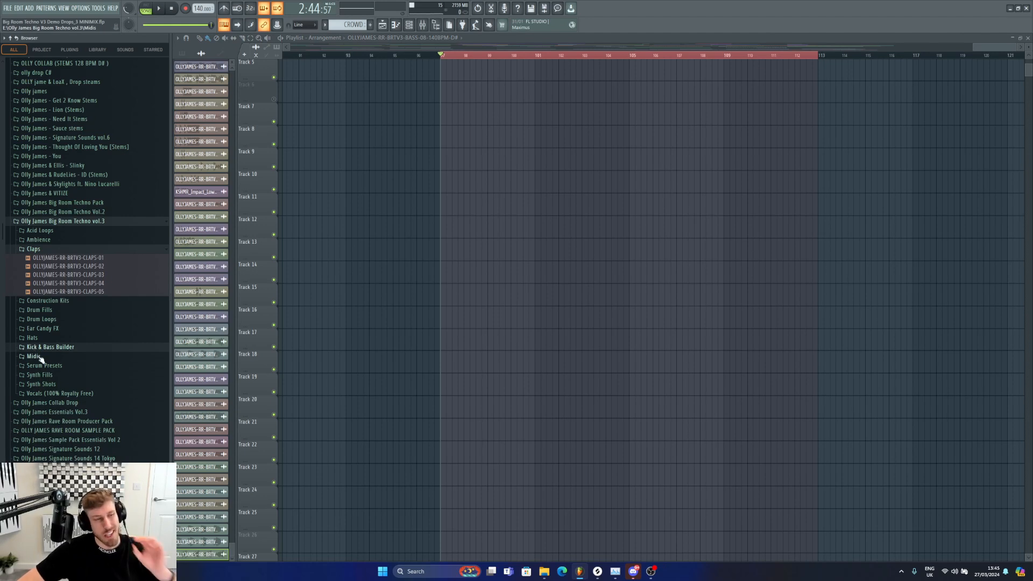
pyautogui.click(33, 356)
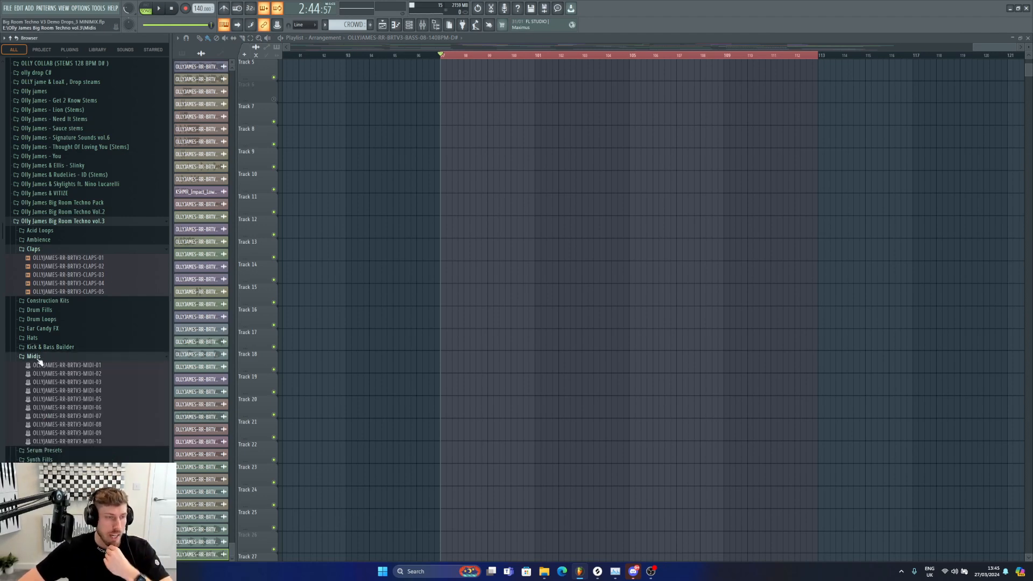
pyautogui.click(37, 357)
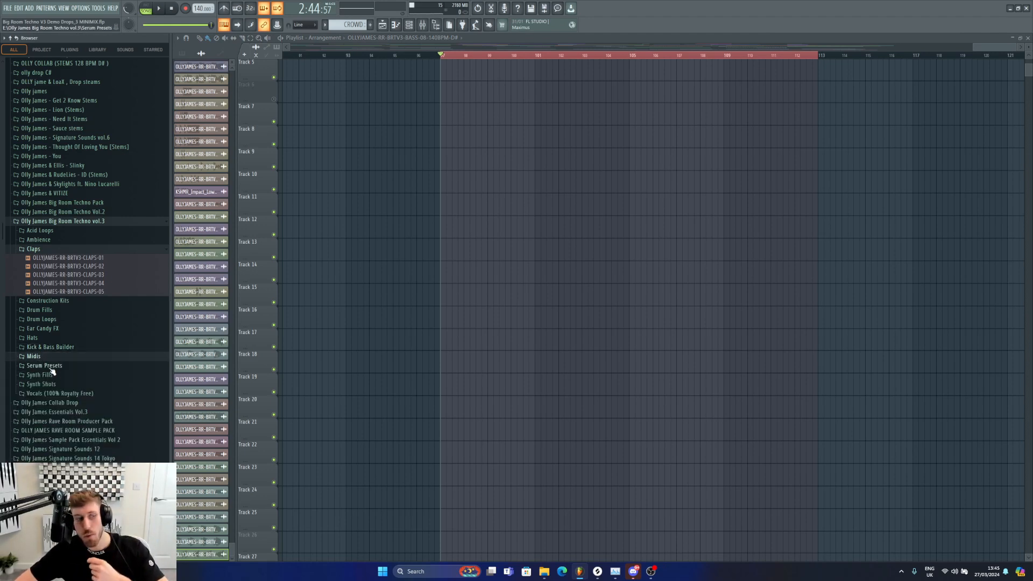
pyautogui.click(51, 367)
pyautogui.click(69, 373)
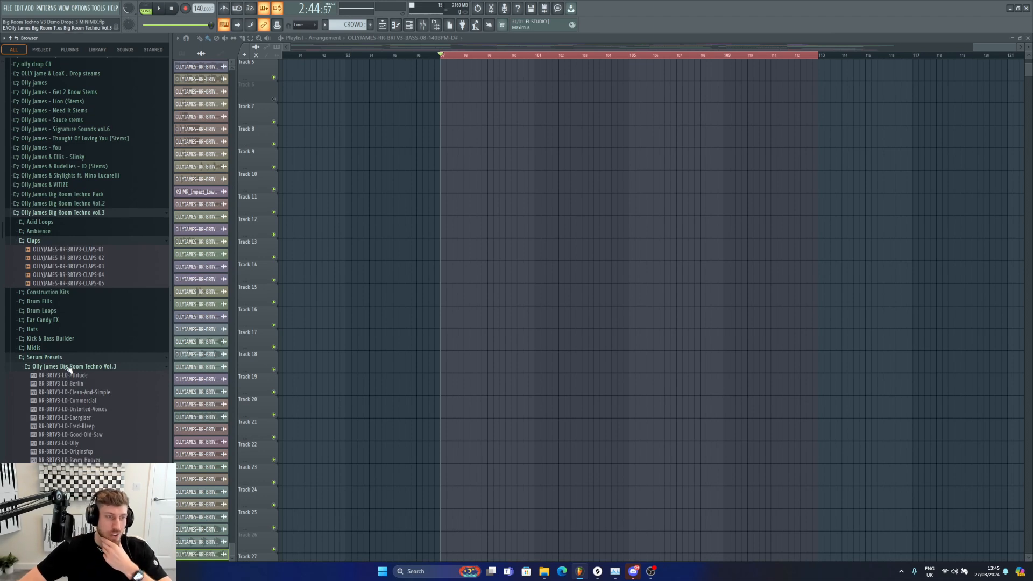
pyautogui.click(69, 369)
pyautogui.click(43, 357)
# Audition samples 03, 06, 08, 09, 10 and 04 in the Synth Fills folder, and collapse it again.
pyautogui.click(40, 367)
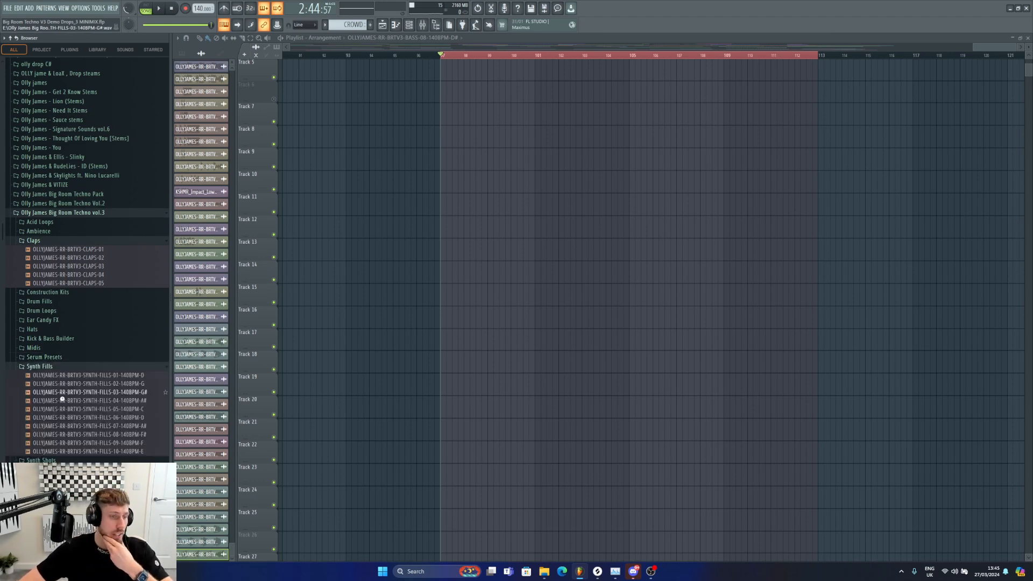
pyautogui.click(62, 394)
pyautogui.click(70, 419)
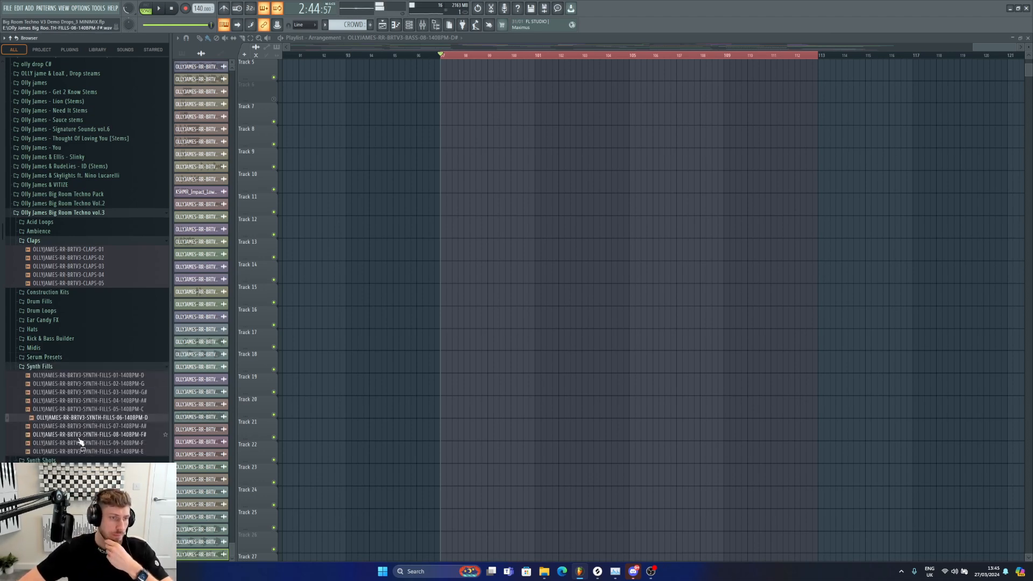
pyautogui.click(81, 436)
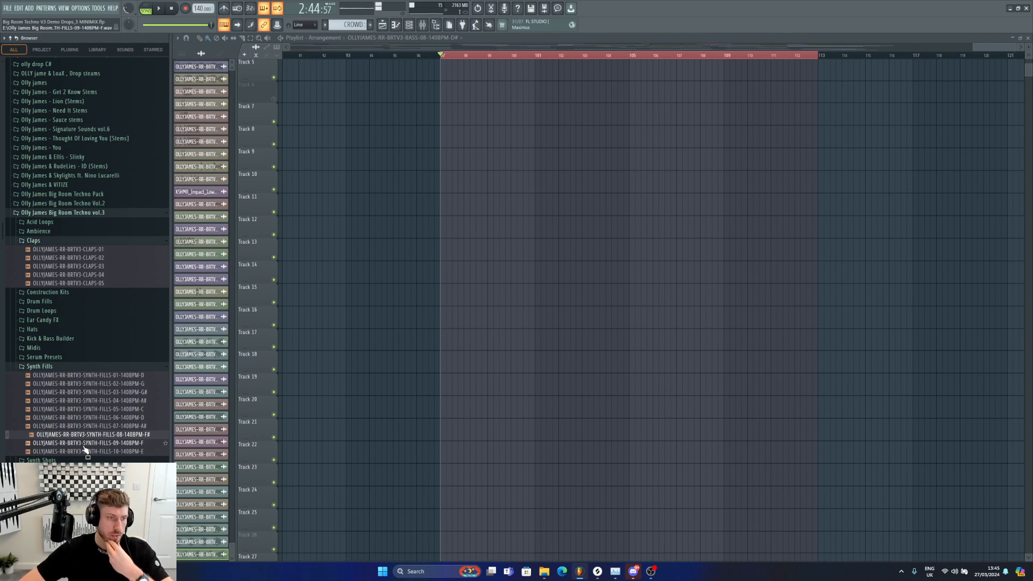
pyautogui.click(83, 445)
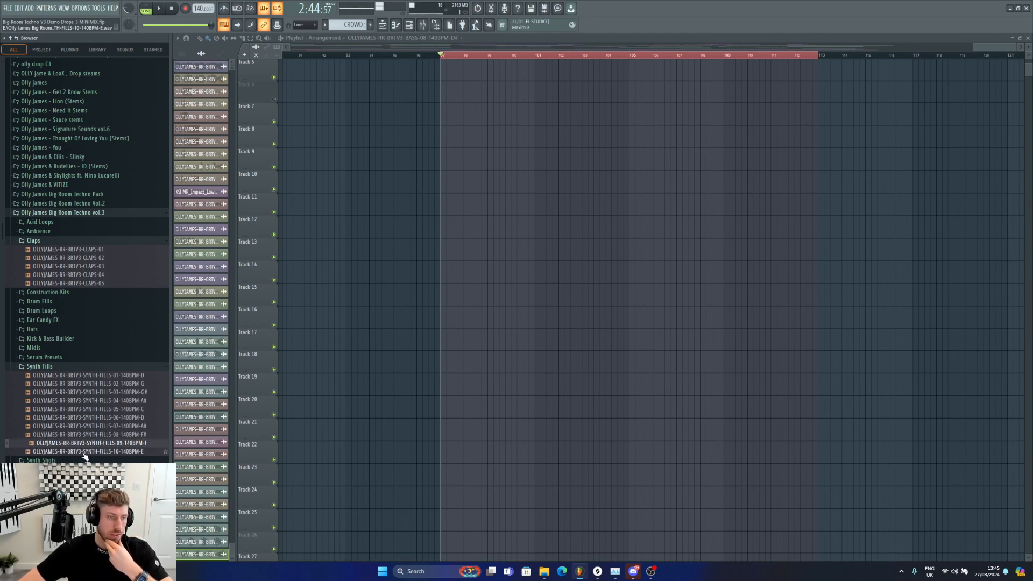
pyautogui.click(84, 452)
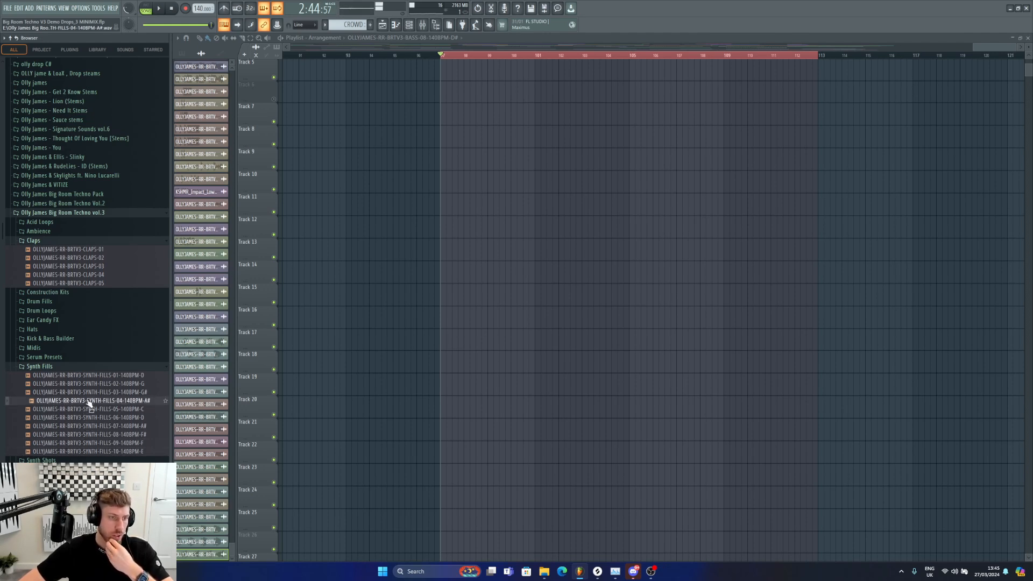
pyautogui.click(46, 366)
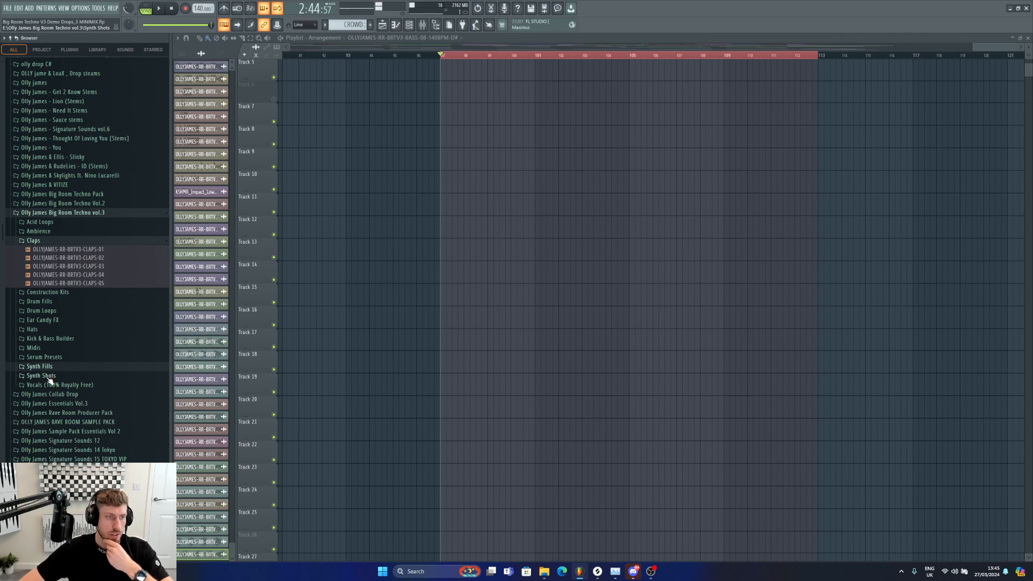
# Audition the Synth Shots folder sample by sample, starting with 01 in A# and 02 in G, and collapse the folder.
pyautogui.click(47, 377)
pyautogui.click(56, 386)
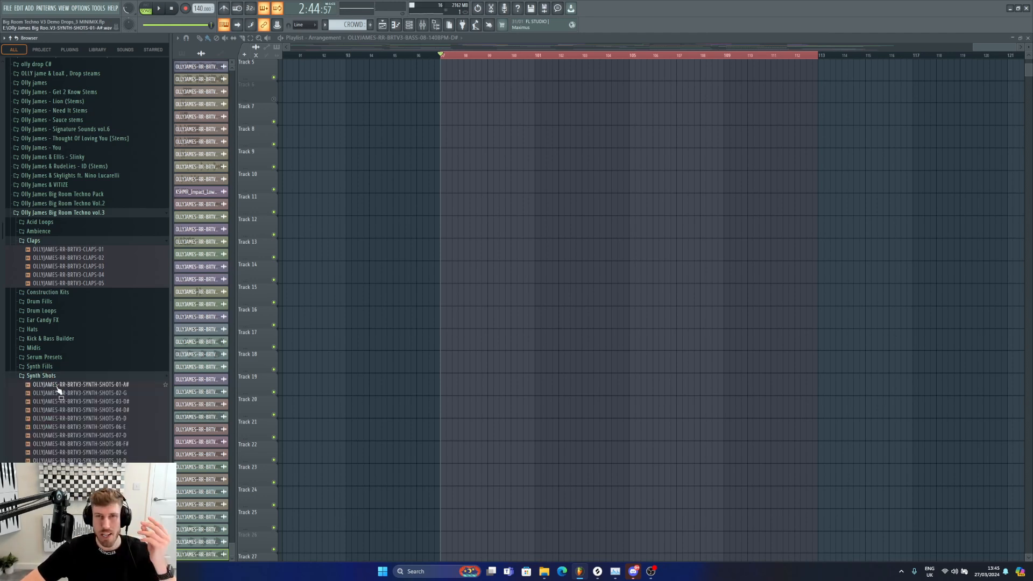
pyautogui.click(59, 395)
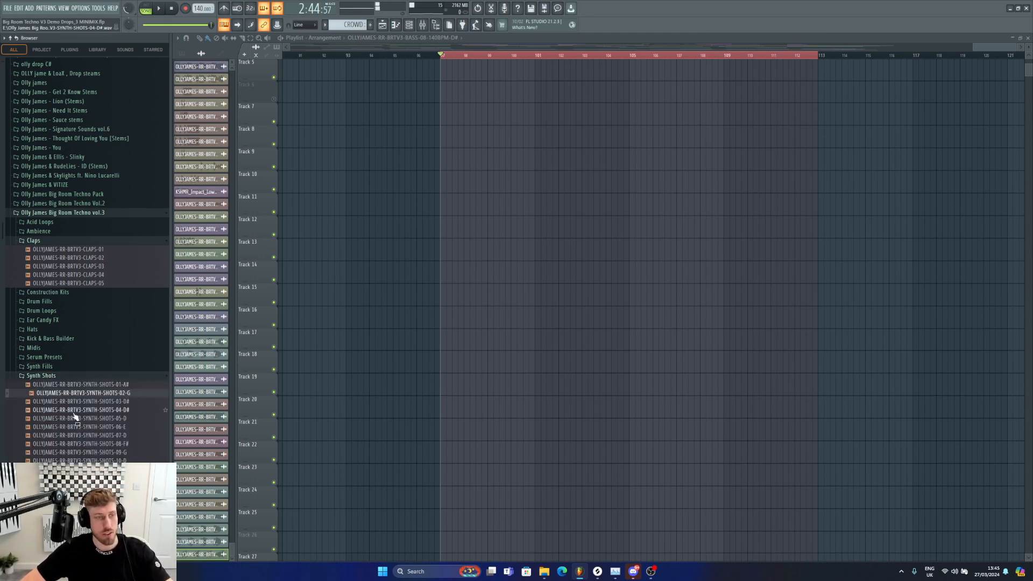
pyautogui.press('Down')
pyautogui.press('Down')
pyautogui.press('Down')
pyautogui.press('Down')
pyautogui.press('Down')
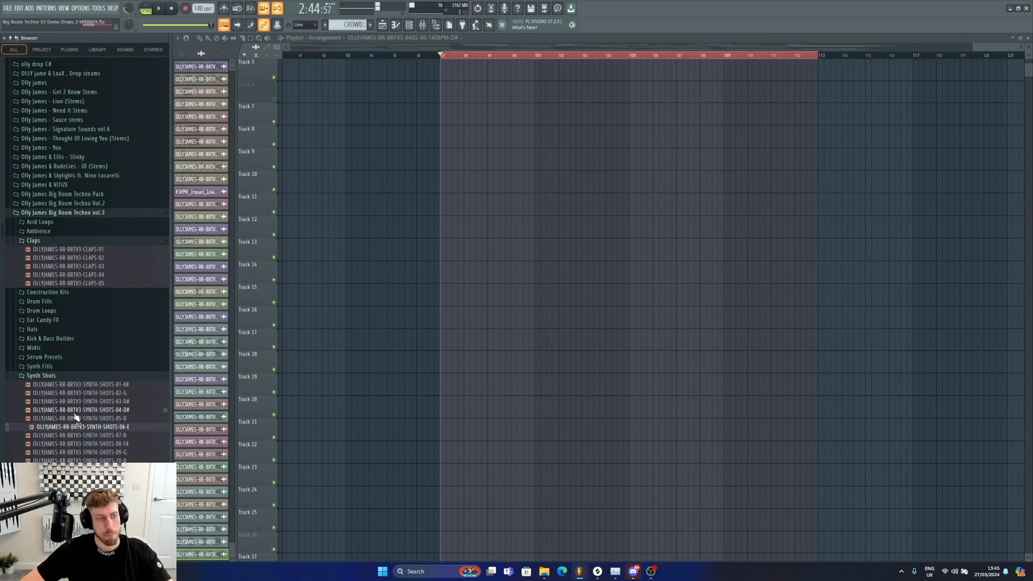
pyautogui.press('Down')
pyautogui.press('Down')
pyautogui.press('Down')
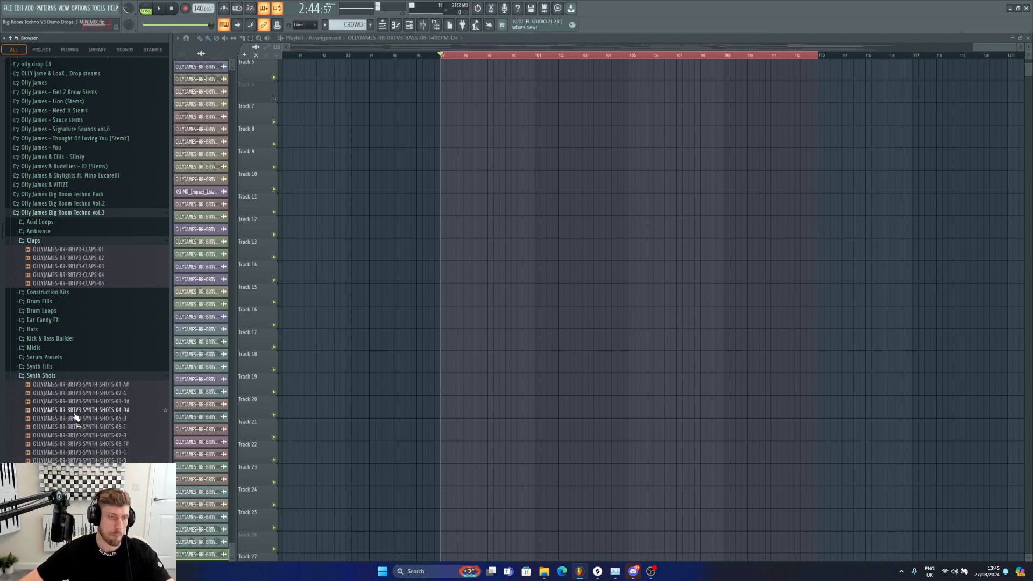
pyautogui.click(68, 376)
# Expand the Vocals (100% Royalty Free) folder and audition the ACID-RAVE and BASSLINE vocals.
pyautogui.click(55, 386)
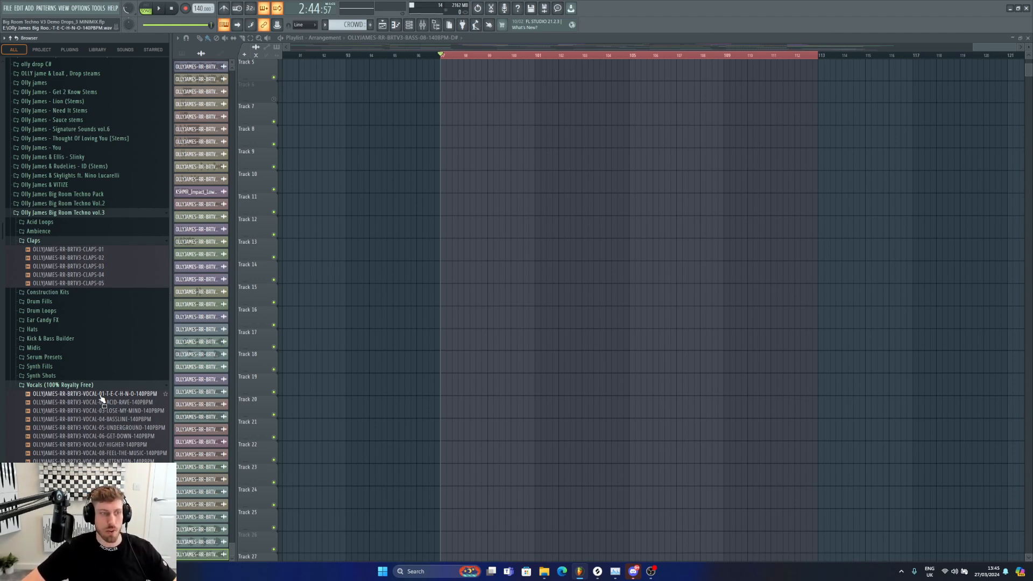
pyautogui.click(124, 402)
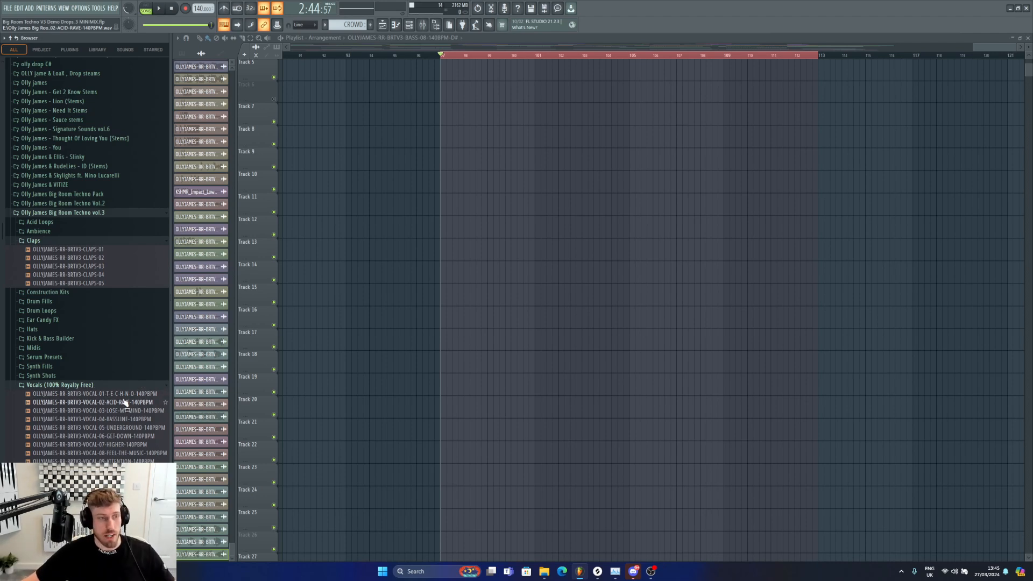
pyautogui.click(121, 420)
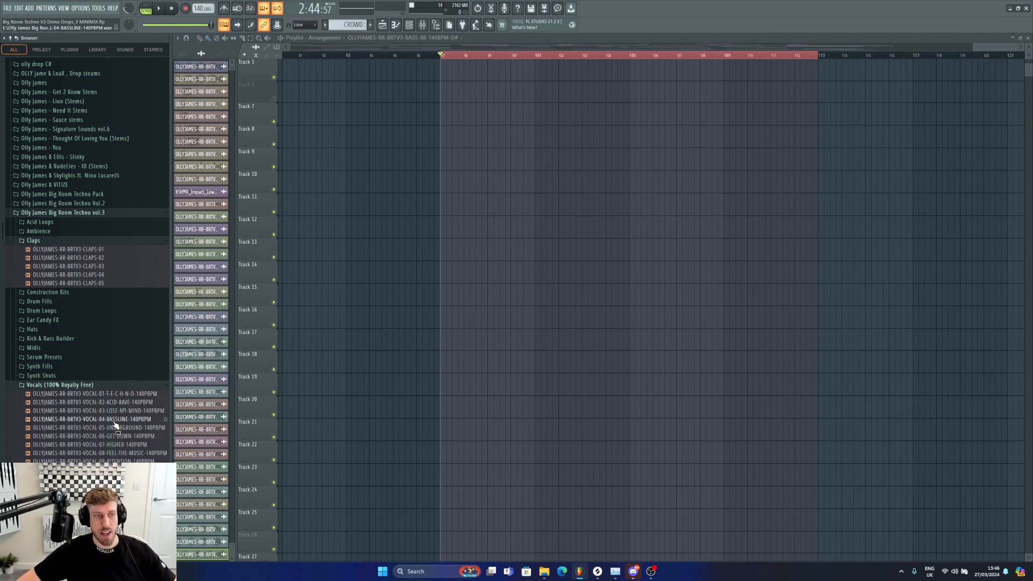
# Place VOCAL-04-BASSLINE on Track 5 at bar 97, play it in the playlist, and delete the clip.
pyautogui.moveTo(115, 424); pyautogui.dragTo(453, 93)
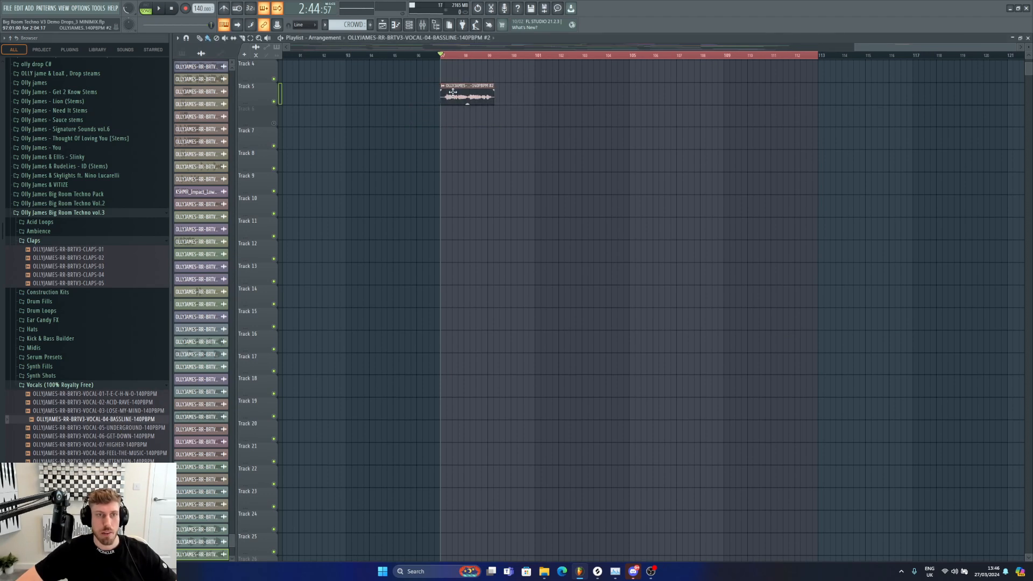
pyautogui.press('space')
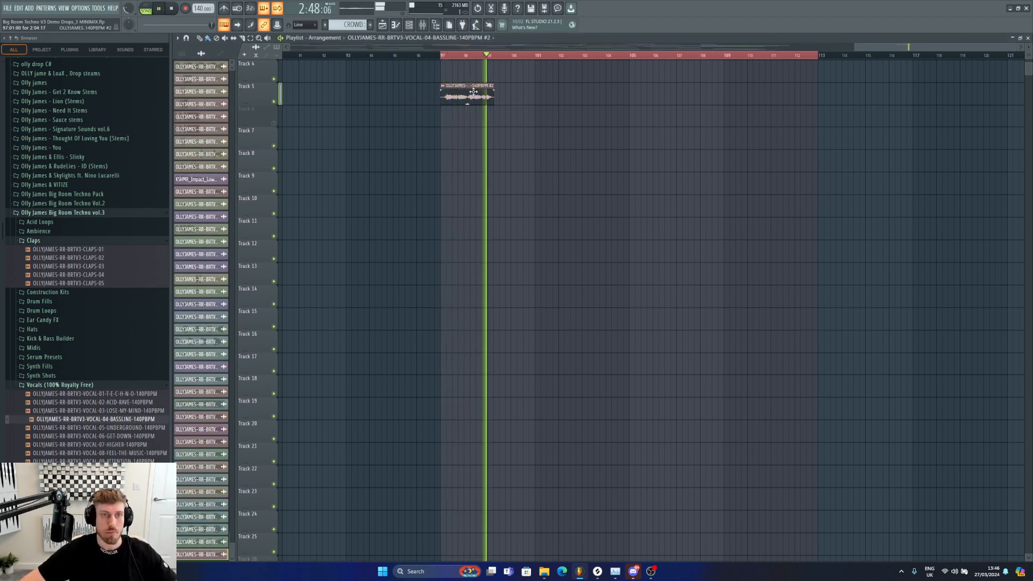
pyautogui.rightClick(473, 92)
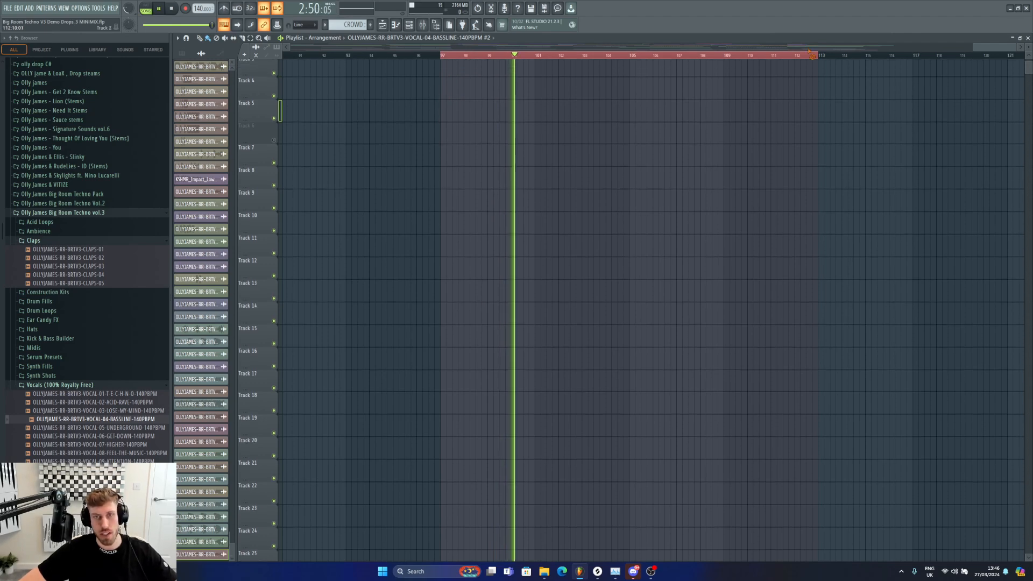
pyautogui.press('space')
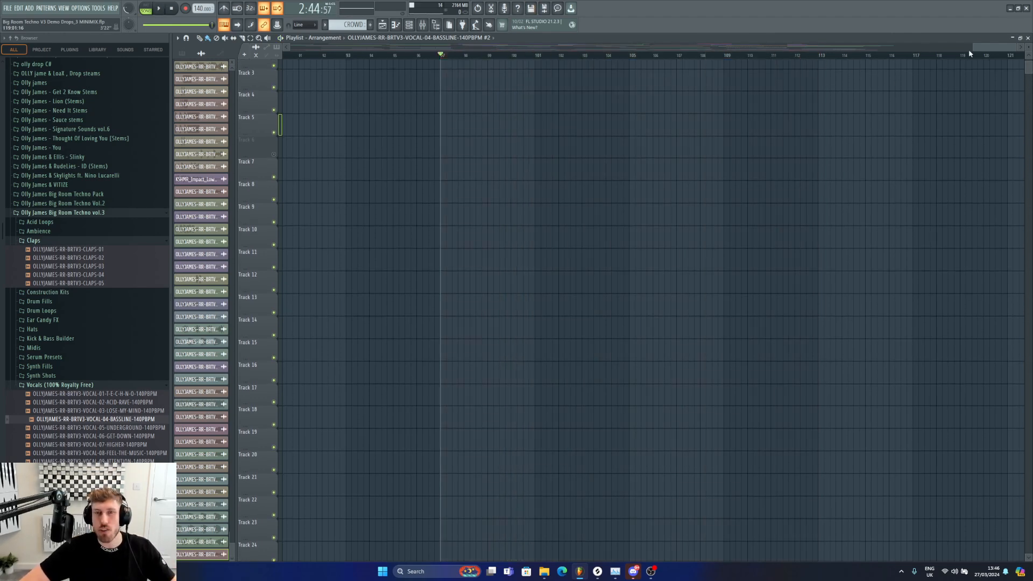
# Collapse the Vocals folder and view the settings of the ACID-RAVE vocal clip at the start of Track 5.
pyautogui.moveTo(969, 48); pyautogui.dragTo(417, 70)
pyautogui.moveTo(536, 48); pyautogui.dragTo(771, 55)
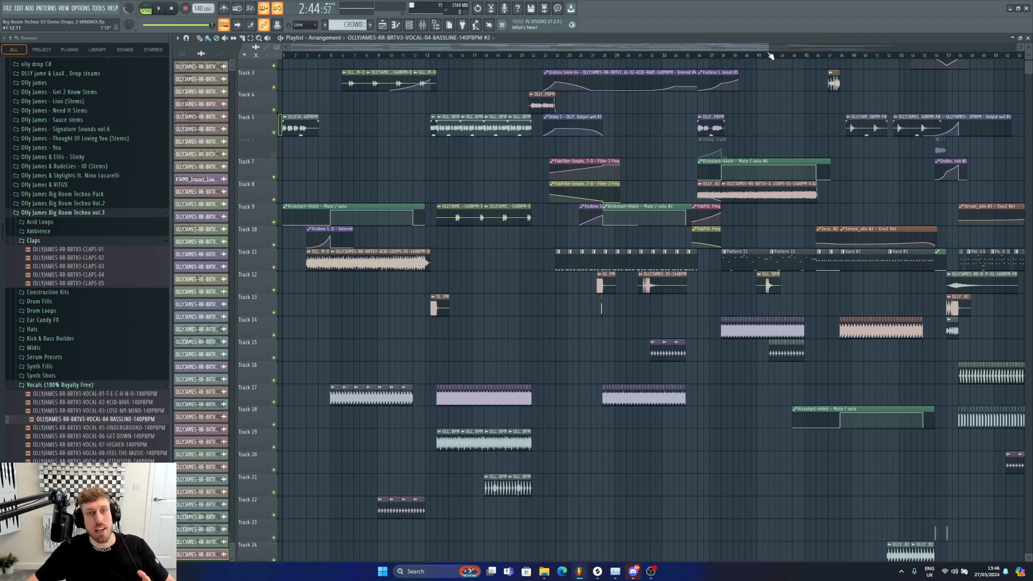
pyautogui.moveTo(767, 49); pyautogui.dragTo(338, 83)
pyautogui.click(53, 385)
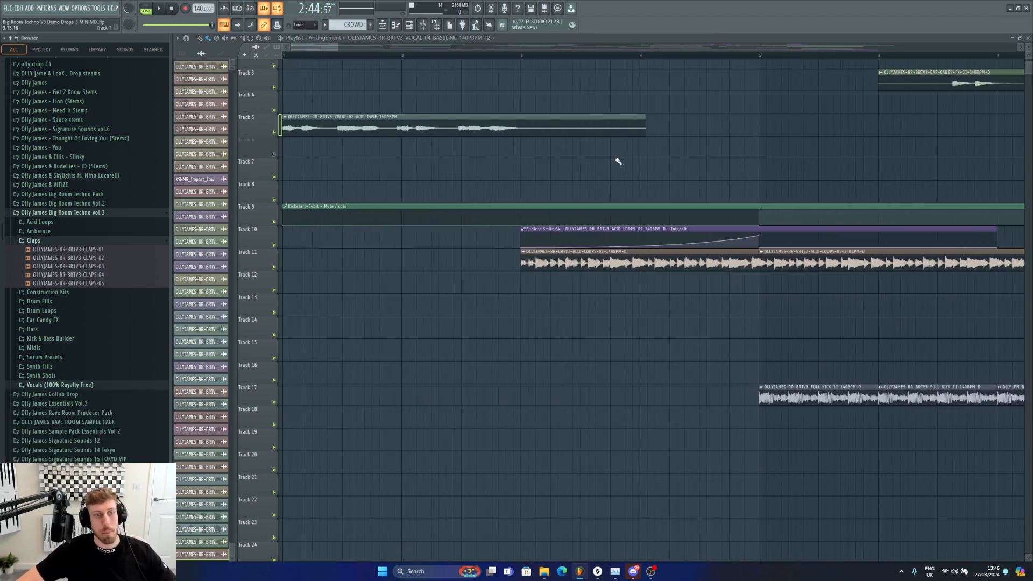
pyautogui.doubleClick(340, 132)
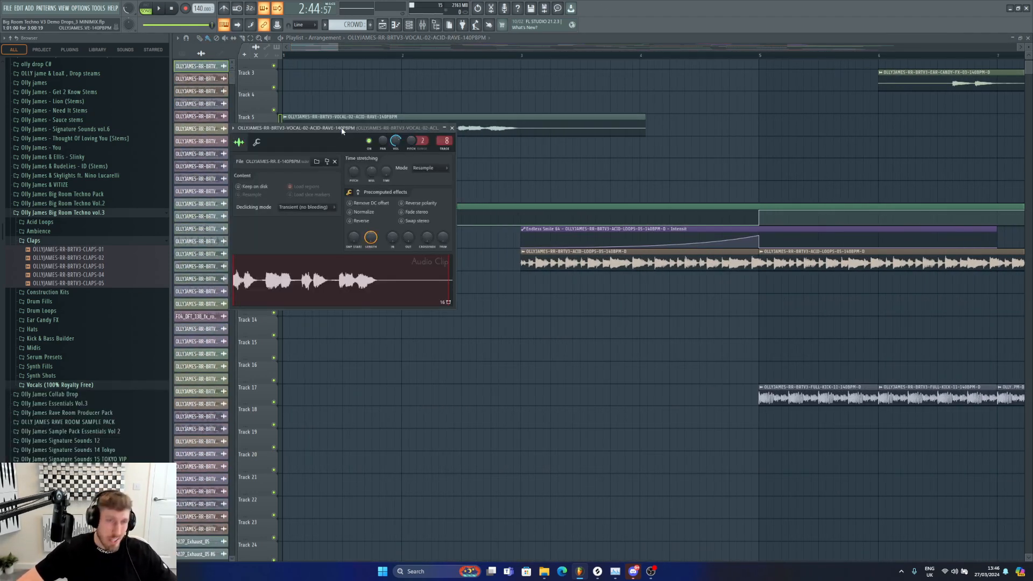
pyautogui.press('Escape')
# Play the arrangement's opening bars with the ACID-RAVE vocal leading into the acid loop, and stop playback.
pyautogui.moveTo(338, 48); pyautogui.dragTo(461, 45)
pyautogui.click(339, 61)
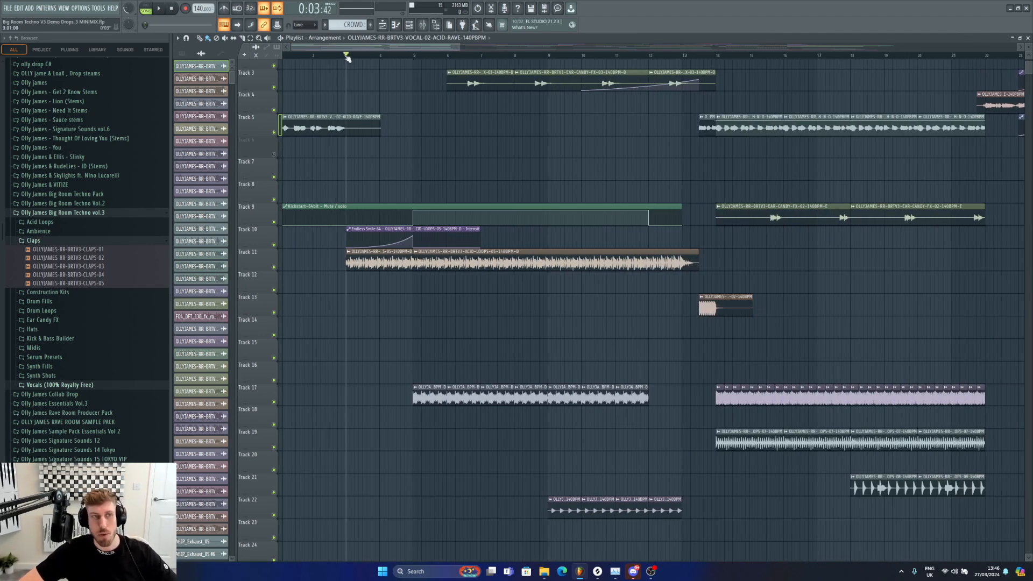
pyautogui.press('space')
pyautogui.doubleClick(316, 128)
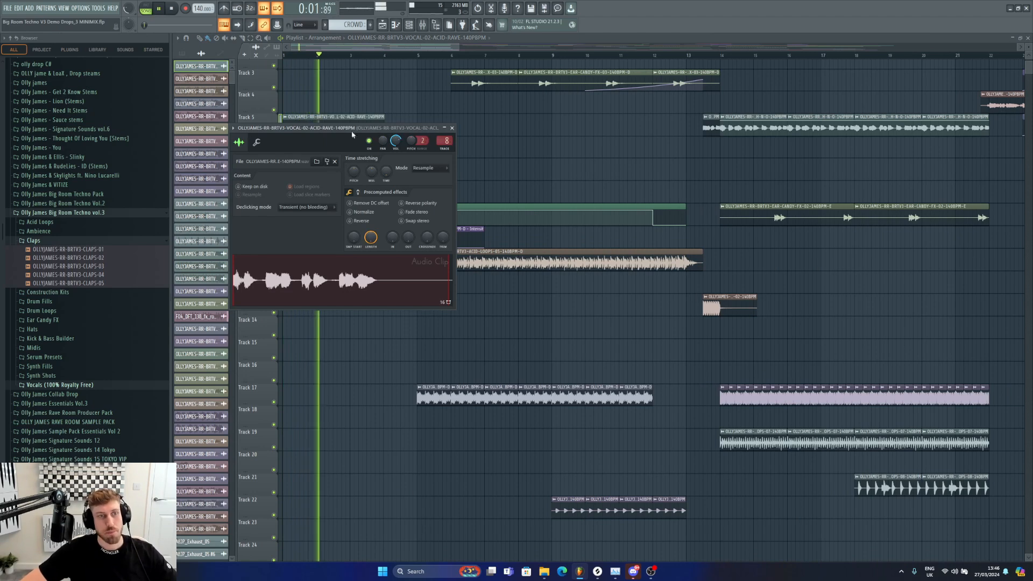
pyautogui.click(363, 117)
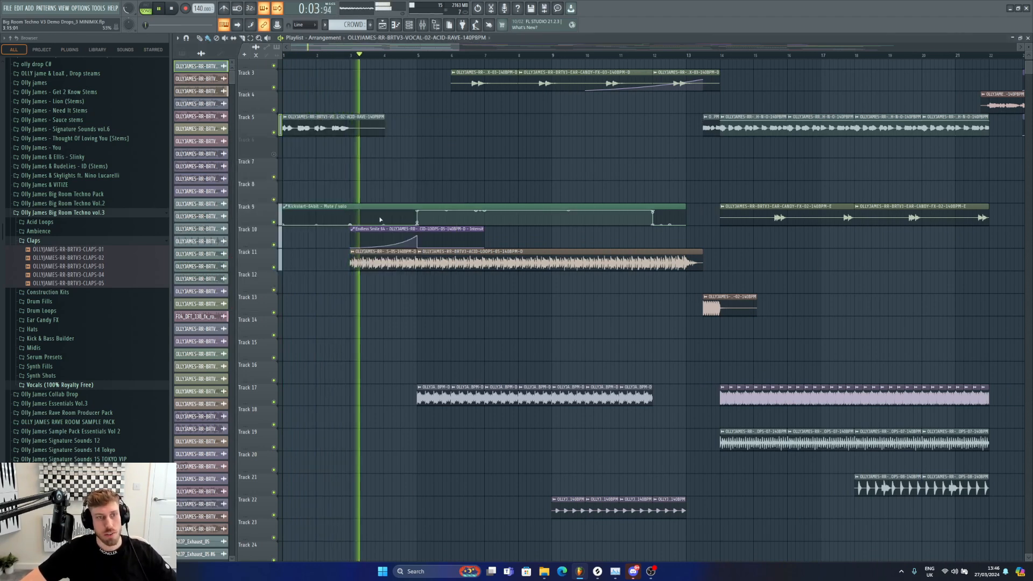
pyautogui.press('space')
# Inspect the channel settings and waveform of the ACID-LOOPS-05 clip on Track 11.
pyautogui.click(383, 261)
pyautogui.doubleClick(382, 260)
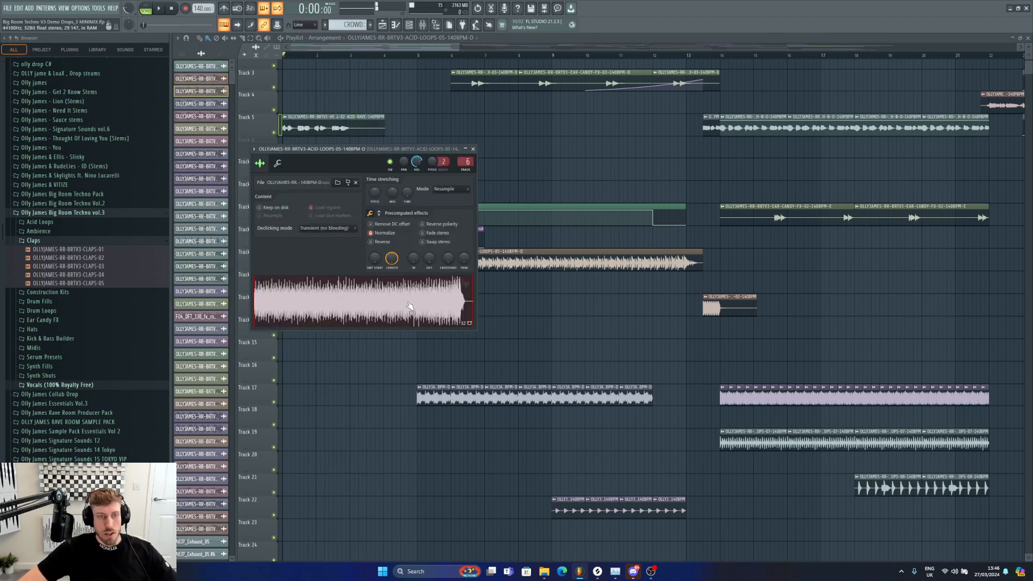
pyautogui.moveTo(460, 47); pyautogui.dragTo(421, 48)
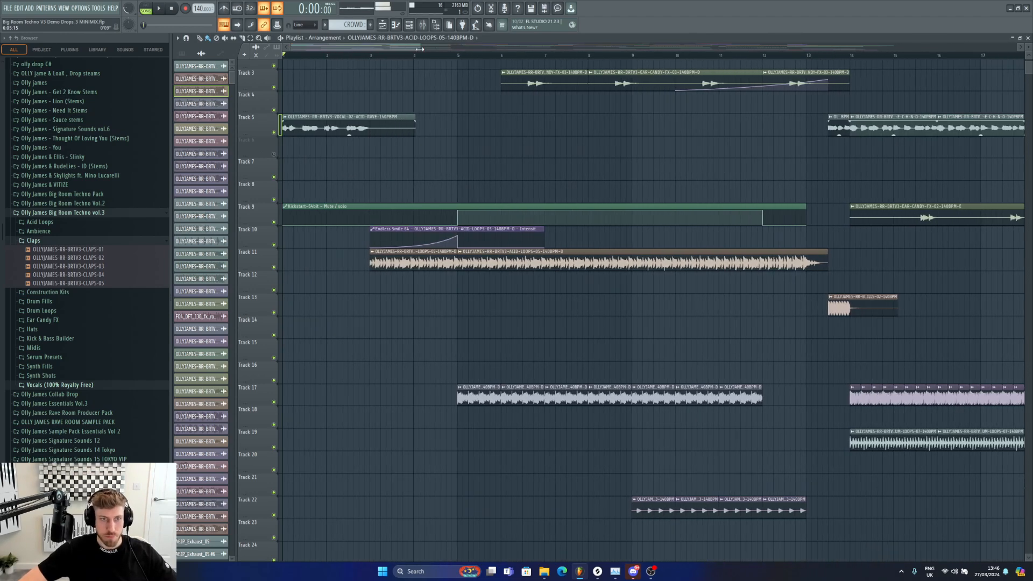
# Inspect the acid loop's mixer effects: ArtsAcousticReverb, Endless Smile 64 and FabFilter Pro-Q 3.
pyautogui.doubleClick(418, 257)
pyautogui.click(423, 25)
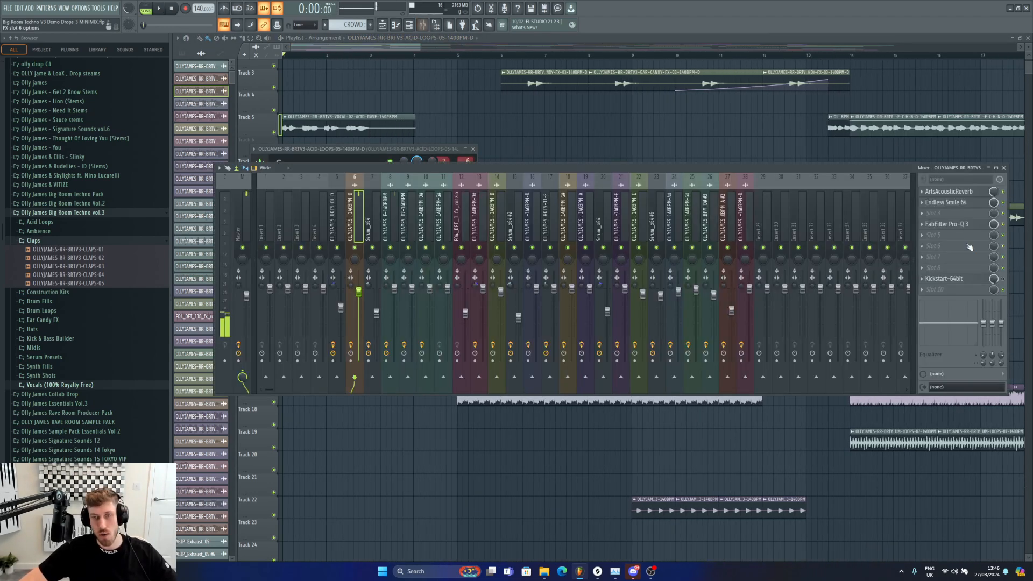
pyautogui.click(968, 193)
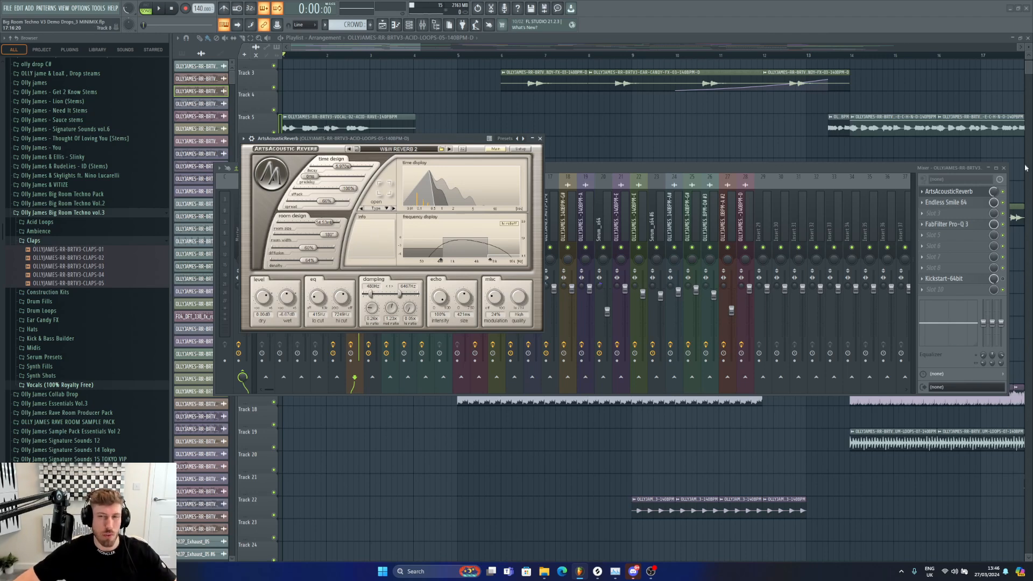
pyautogui.click(970, 208)
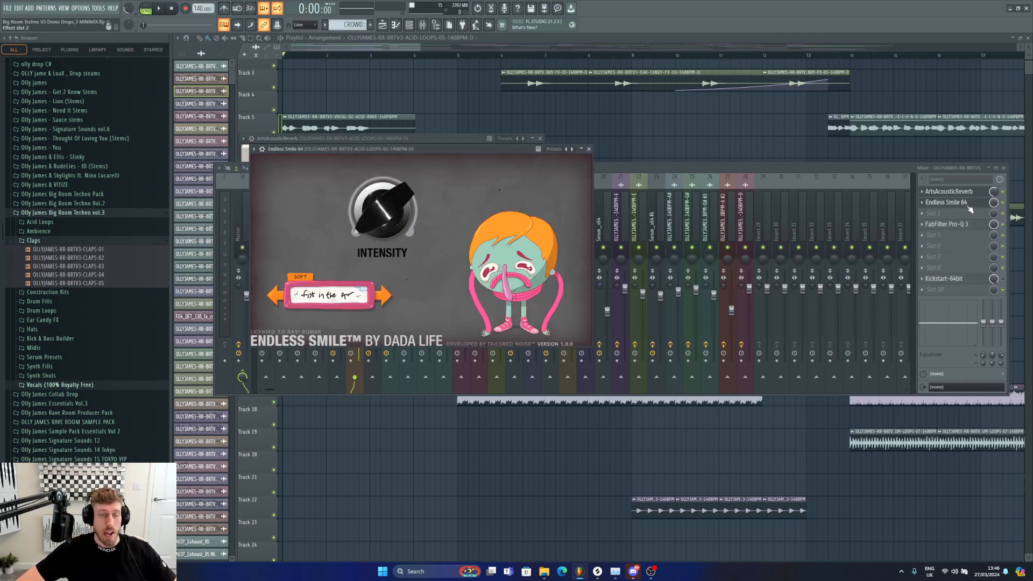
pyautogui.click(970, 209)
pyautogui.click(403, 125)
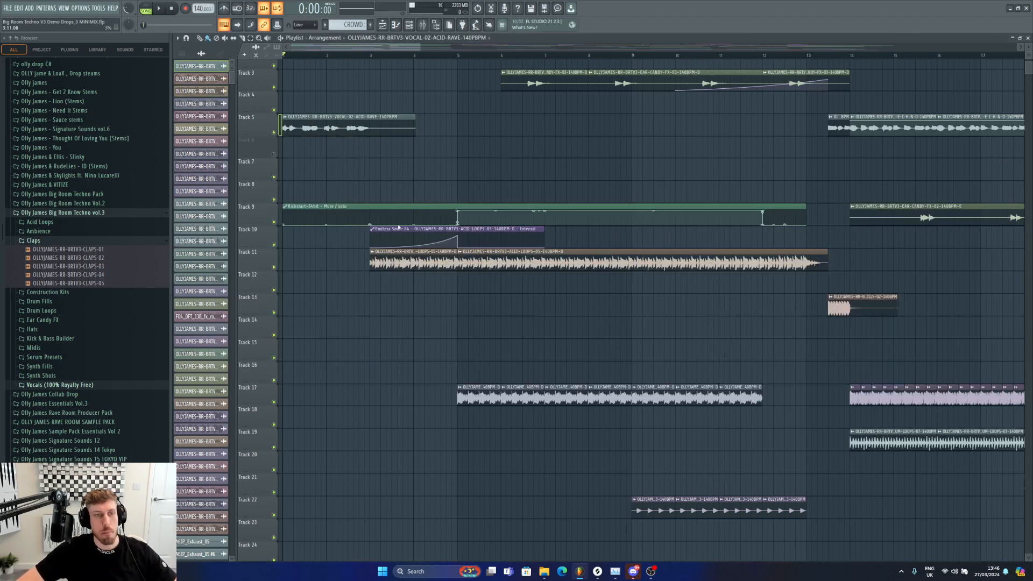
pyautogui.click(422, 25)
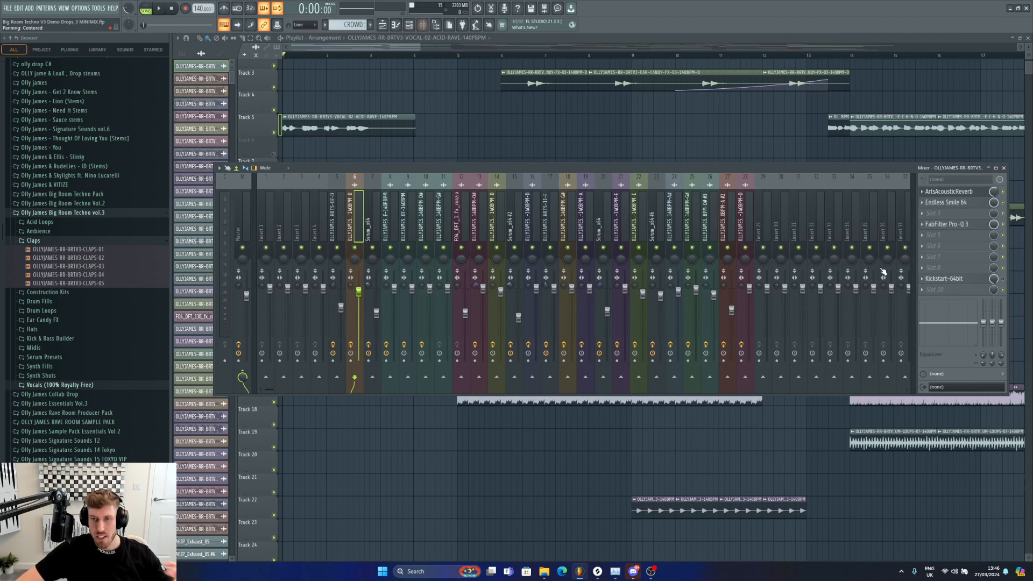
pyautogui.click(966, 225)
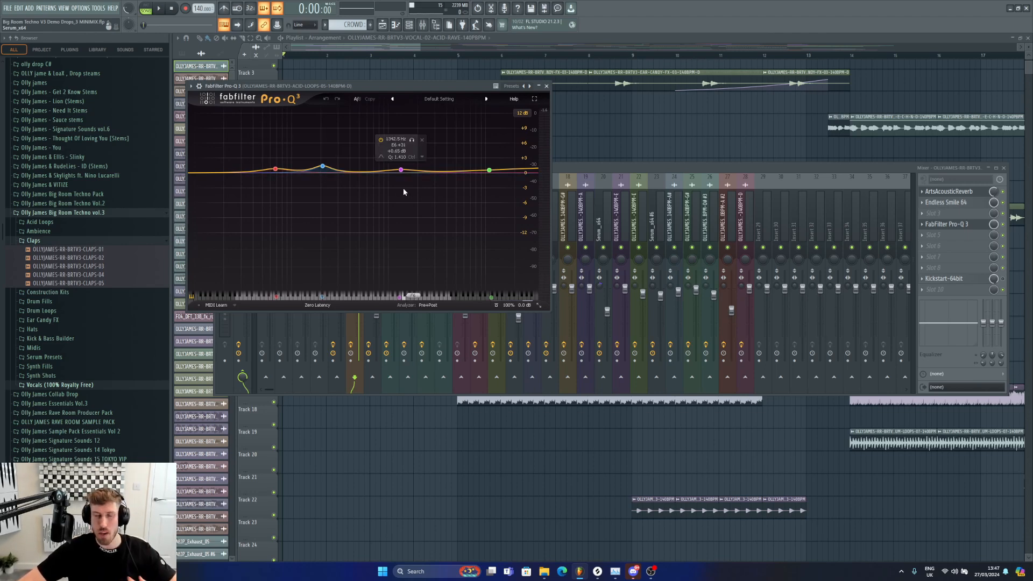
# Close the mixer and EQ windows and view the settings of the FULL-KICK-11 clip on Track 17.
pyautogui.click(377, 41)
pyautogui.click(378, 44)
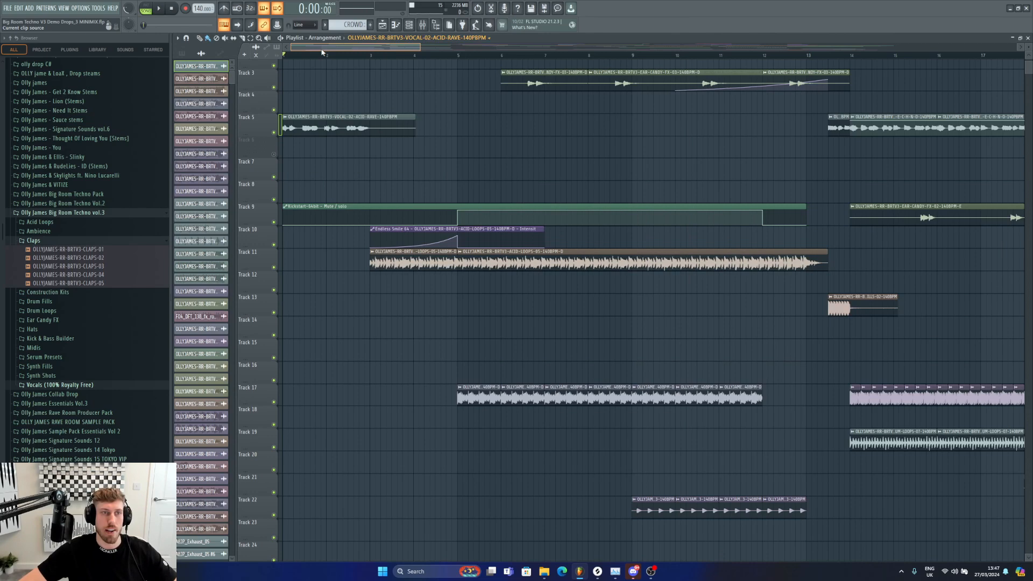
pyautogui.click(444, 55)
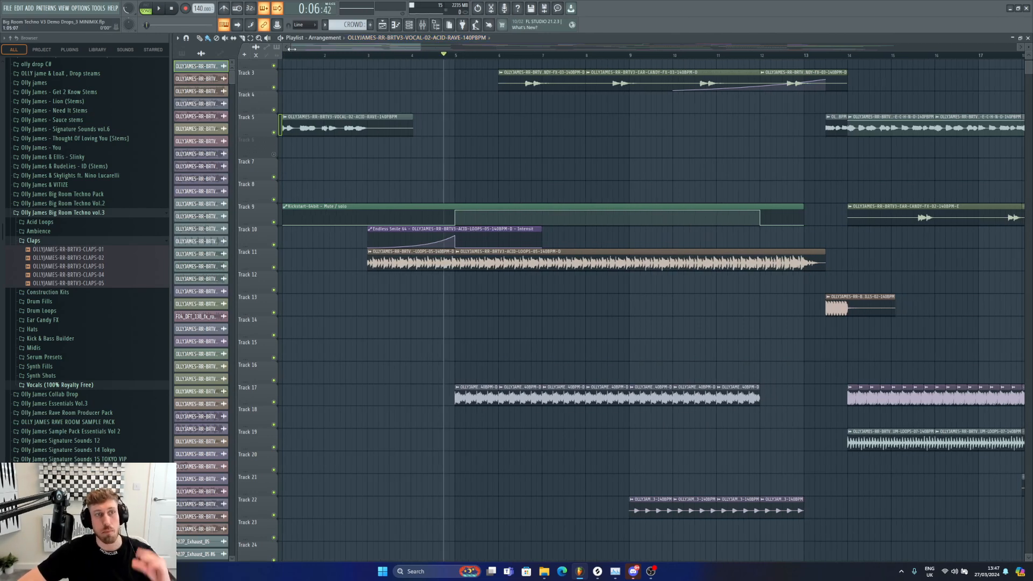
pyautogui.moveTo(291, 47); pyautogui.dragTo(316, 48)
pyautogui.doubleClick(367, 397)
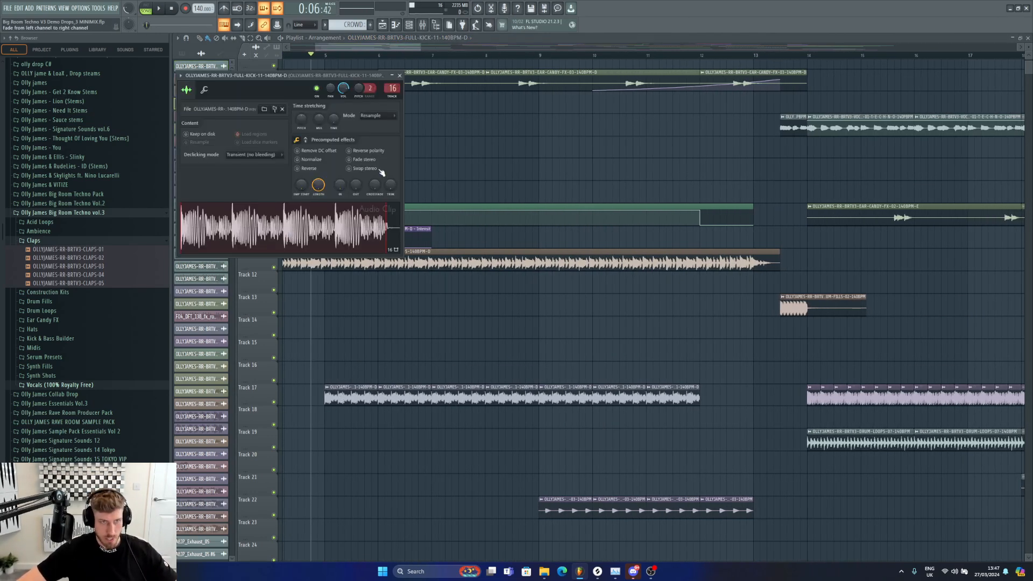
# Mute the acid loop on Track 11 and audition the FULL-KICK-11 clips on Track 17 from about bar 5.
pyautogui.click(324, 49)
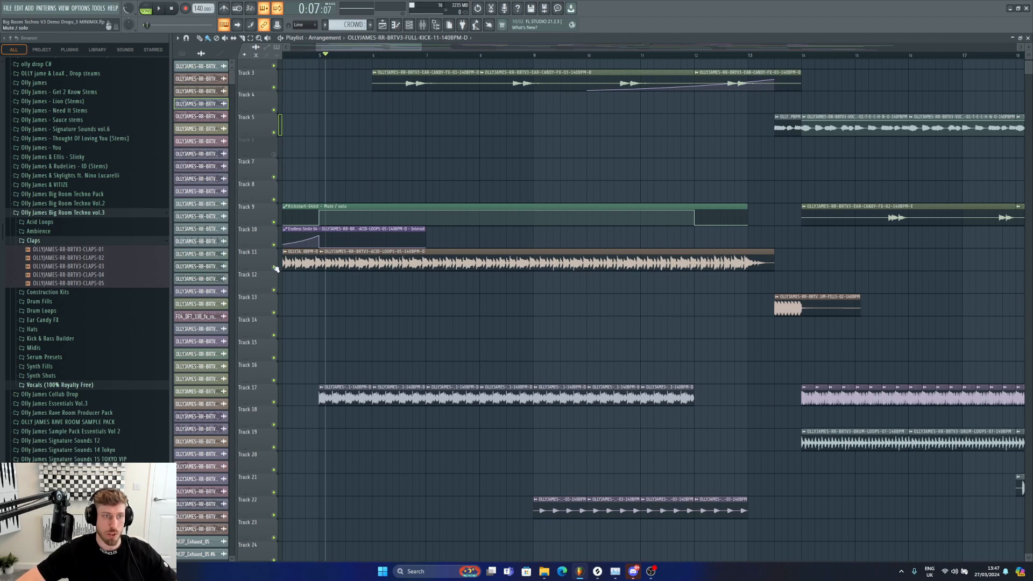
pyautogui.click(275, 267)
pyautogui.press('space')
pyautogui.doubleClick(392, 400)
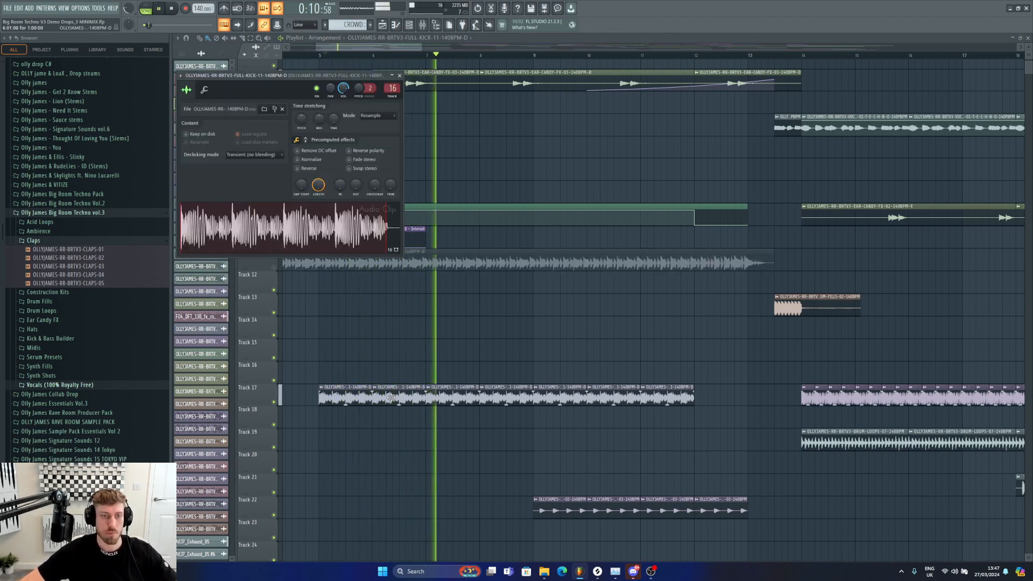
pyautogui.press('Escape')
pyautogui.press('space')
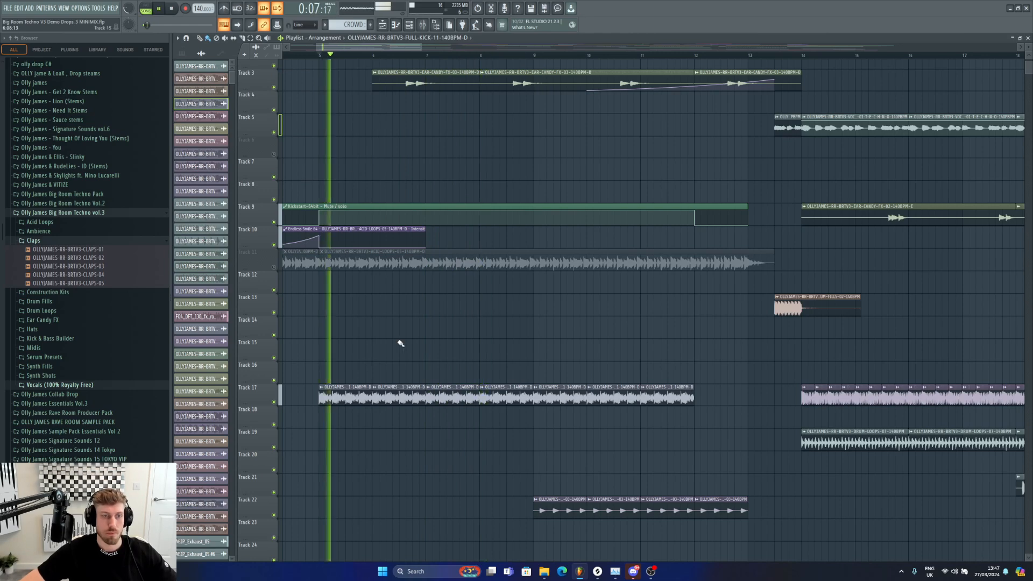
# Mute the CROWD clips on Track 30 and the exhaust effect on Track 25, play the kick section from bar 5, and stop.
pyautogui.scroll(-6, 339, 455)
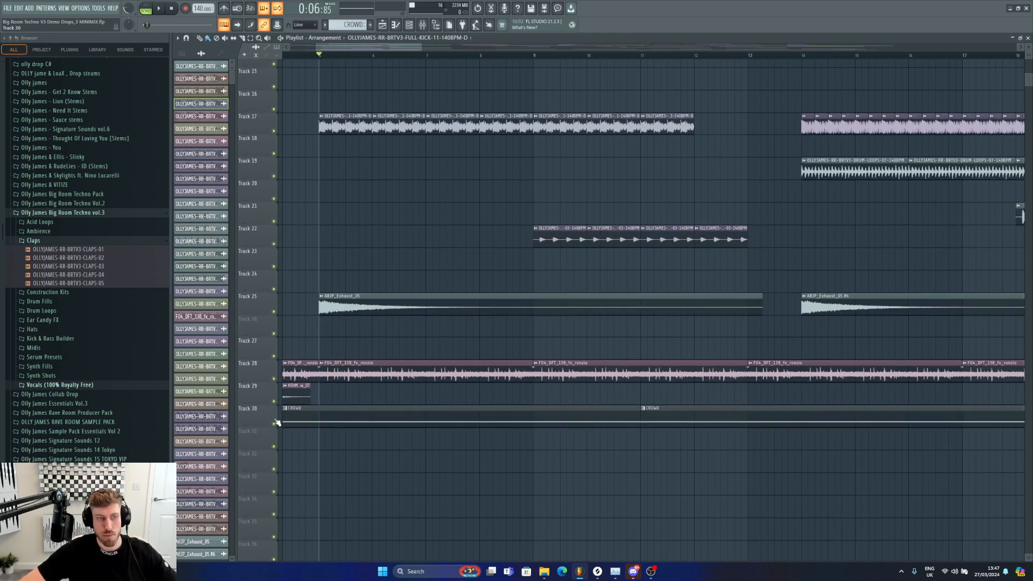
pyautogui.click(274, 423)
pyautogui.click(274, 312)
pyautogui.press('space')
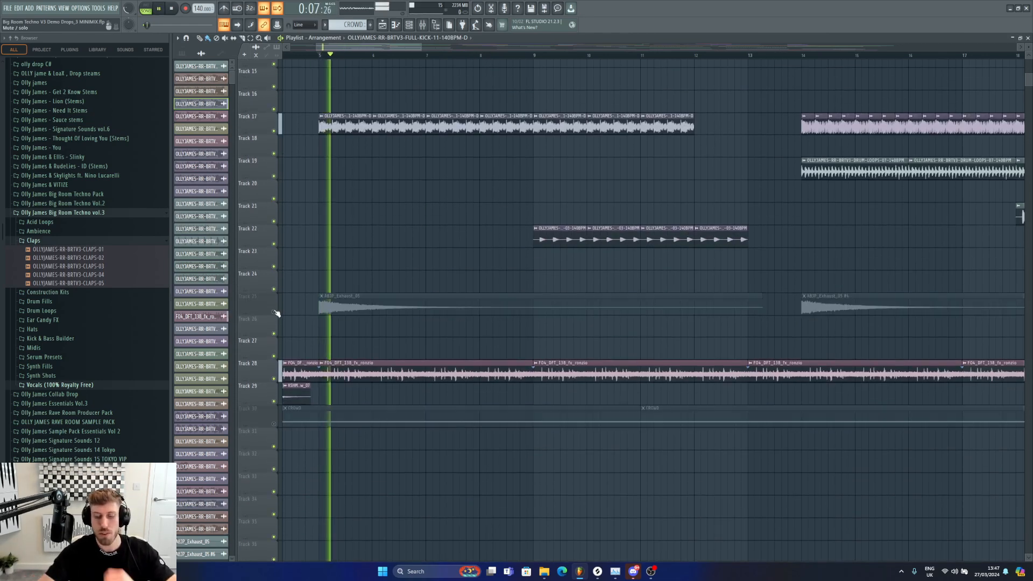
pyautogui.scroll(2, 276, 313)
pyautogui.scroll(6, 276, 313)
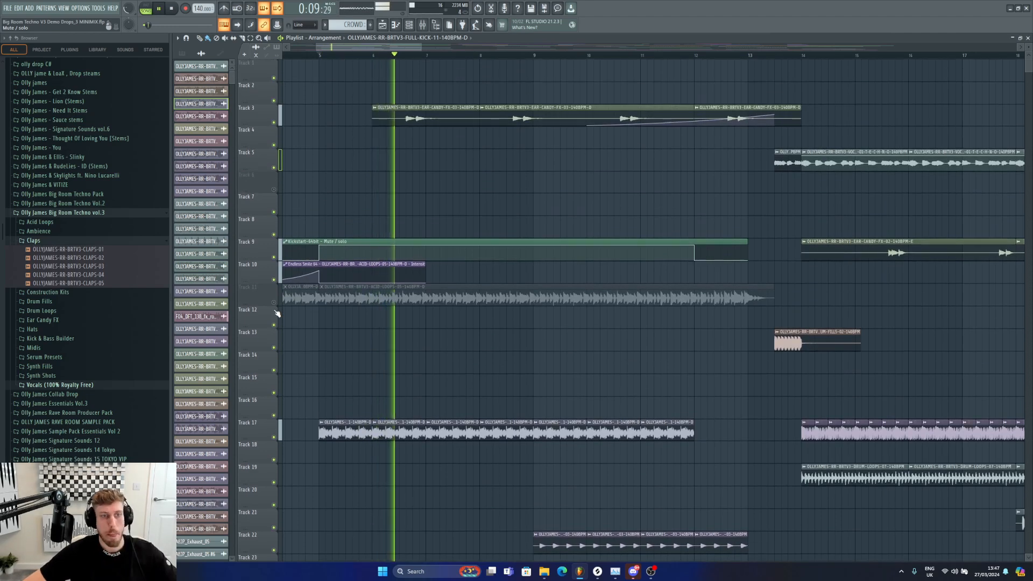
pyautogui.press('space')
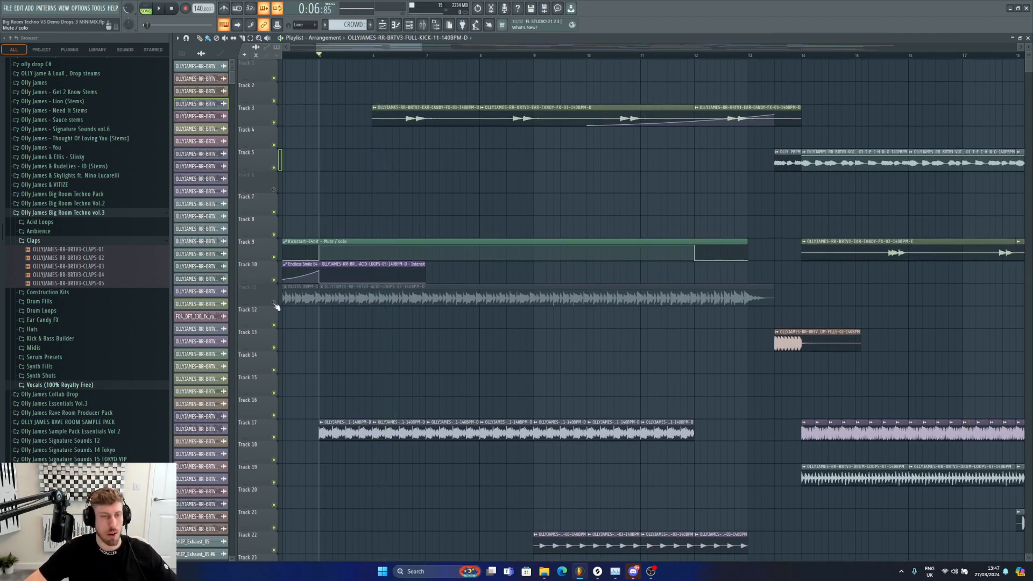
# Review the FULL-KICK-11 clip's waveform, then unmute Track 11 and play the kick with the acid loop.
pyautogui.doubleClick(396, 428)
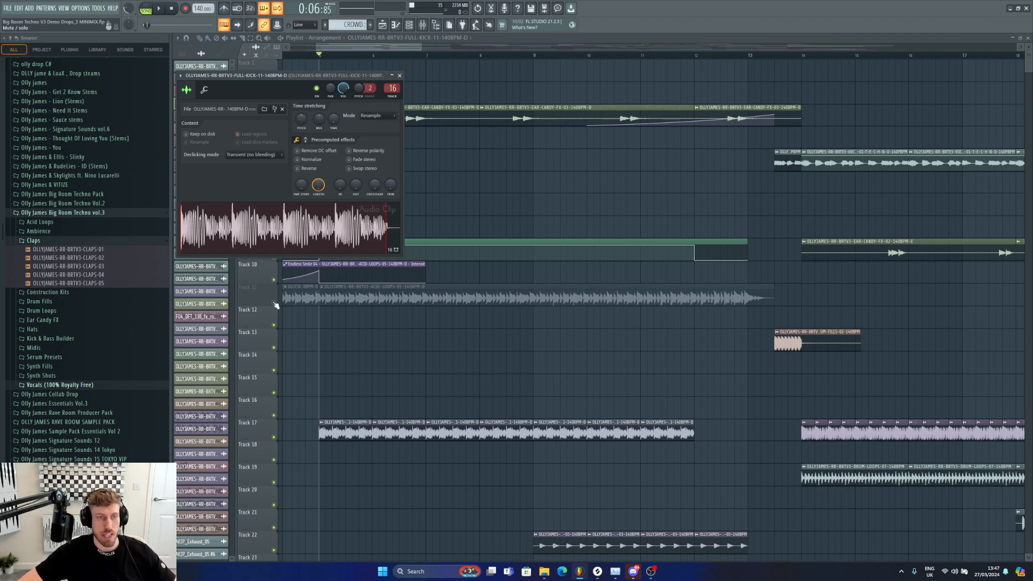
pyautogui.click(274, 303)
pyautogui.press('space')
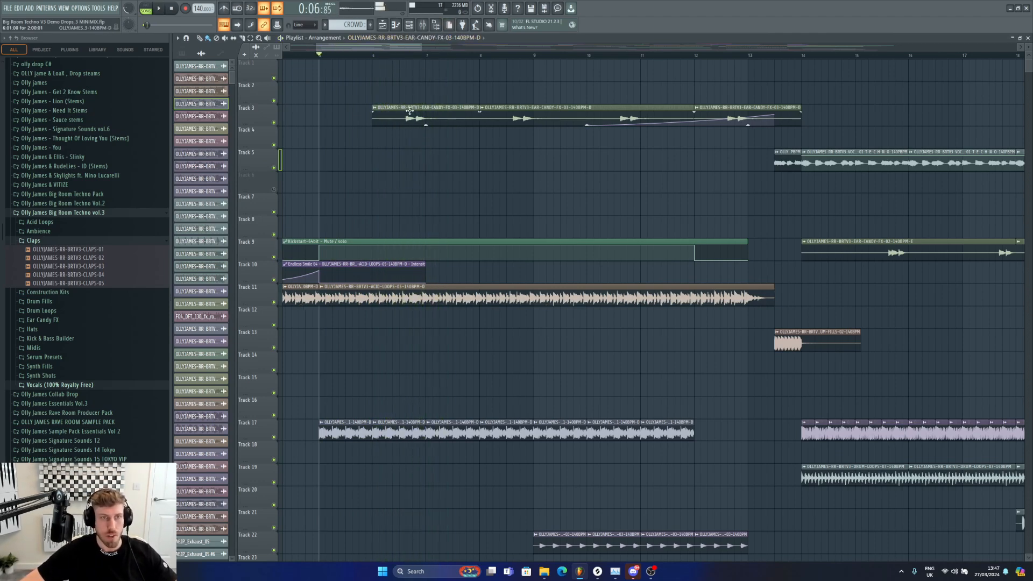
pyautogui.press('space')
# Solo Track 3 and audition the EAR-CANDY-FX-03 clips from about bar 6.5.
pyautogui.click(400, 58)
pyautogui.rightClick(274, 120)
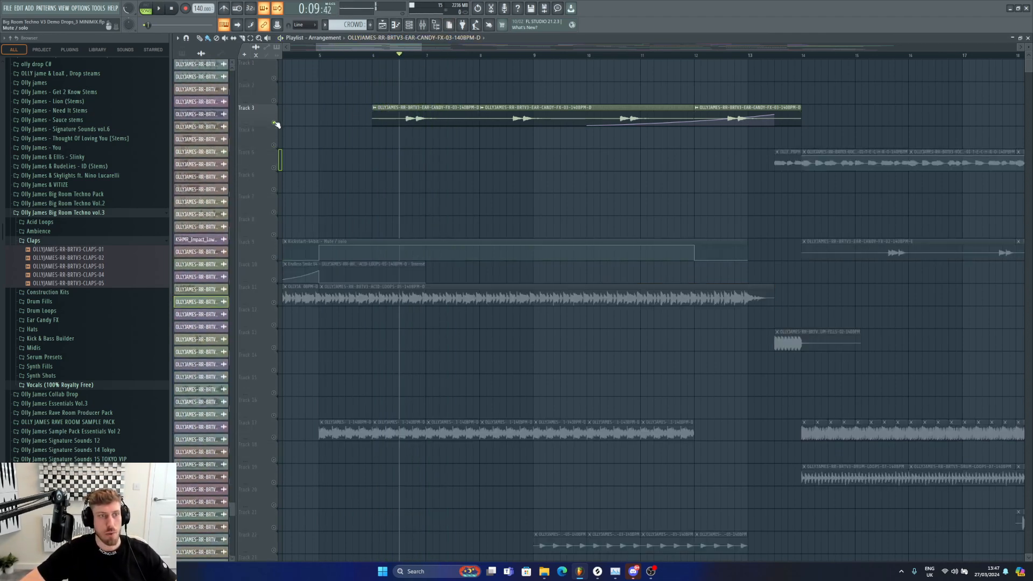
pyautogui.press('space')
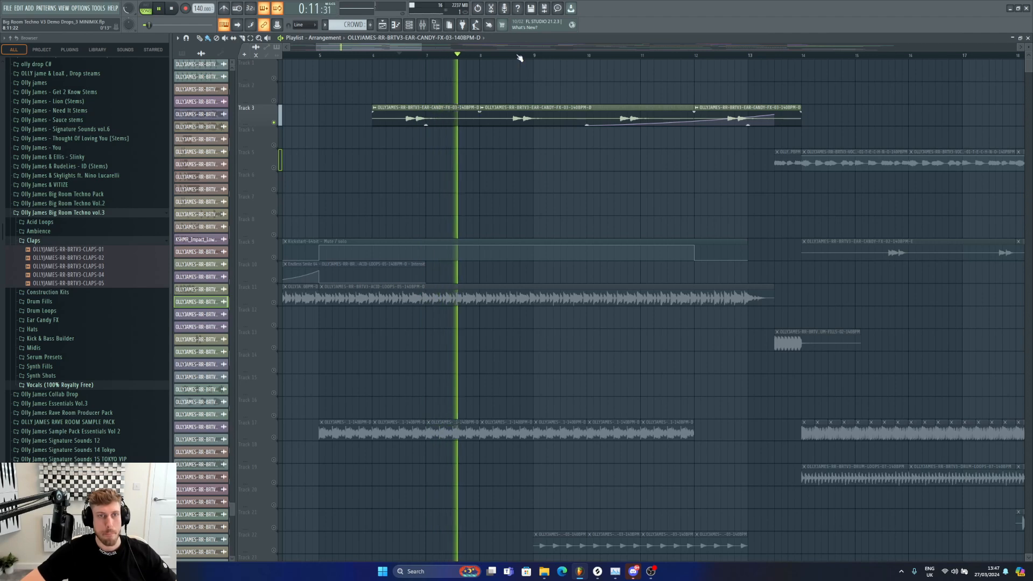
pyautogui.press('space')
# Cancel the Track 3 solo to reactivate all tracks, and play the arrangement from around bar 5.
pyautogui.moveTo(421, 46); pyautogui.dragTo(526, 47)
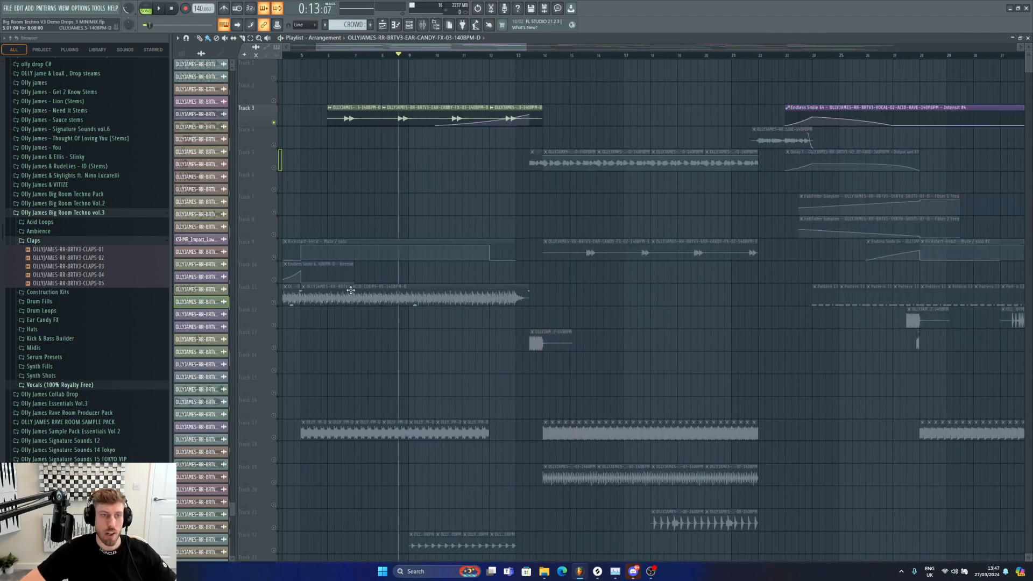
pyautogui.rightClick(270, 301)
pyautogui.click(269, 298)
pyautogui.rightClick(274, 303)
pyautogui.rightClick(275, 302)
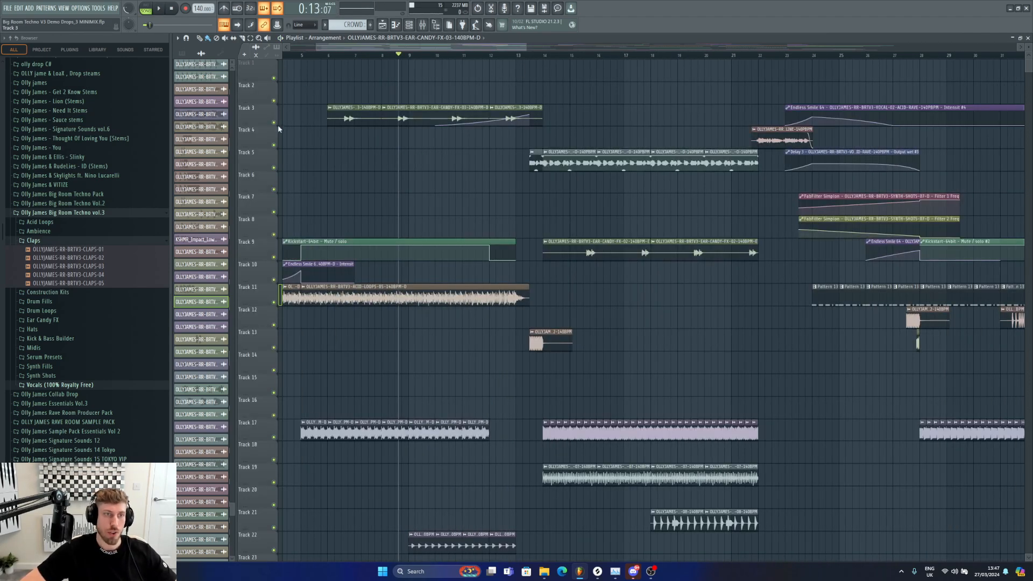
pyautogui.scroll(-5, 411, 469)
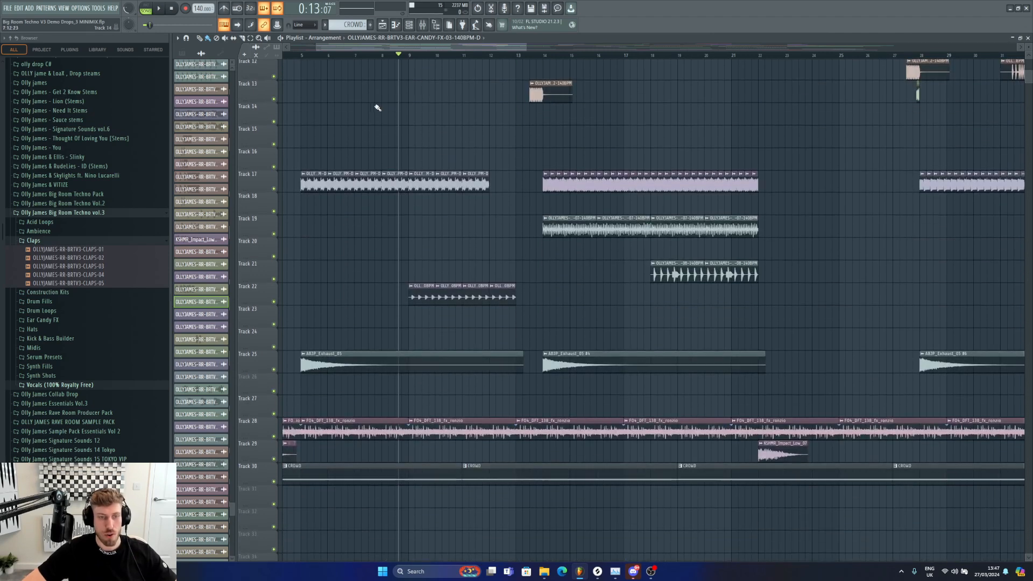
pyautogui.scroll(-1, 329, 55)
pyautogui.scroll(4, 372, 175)
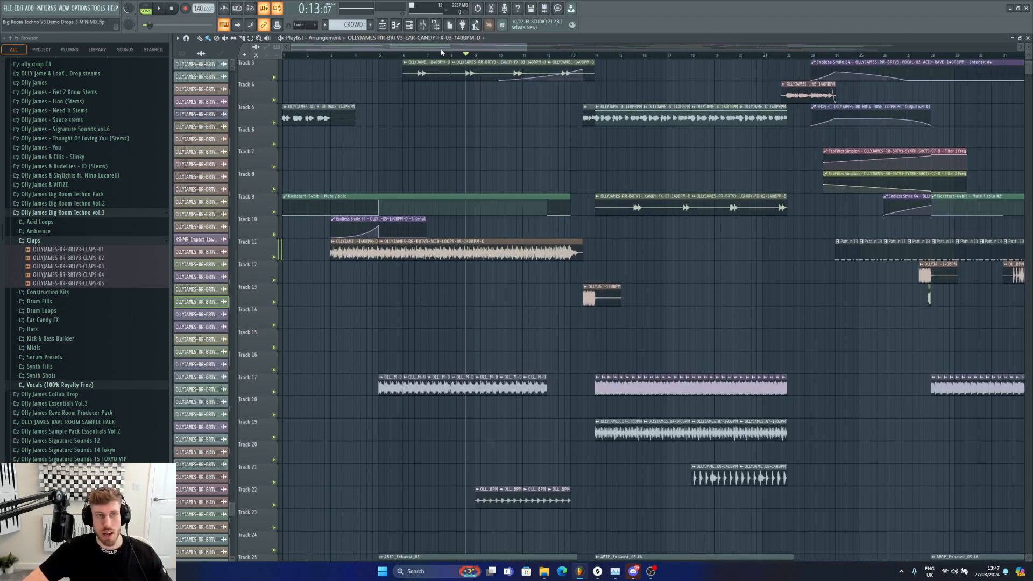
pyautogui.press('space')
pyautogui.scroll(-2, 484, 293)
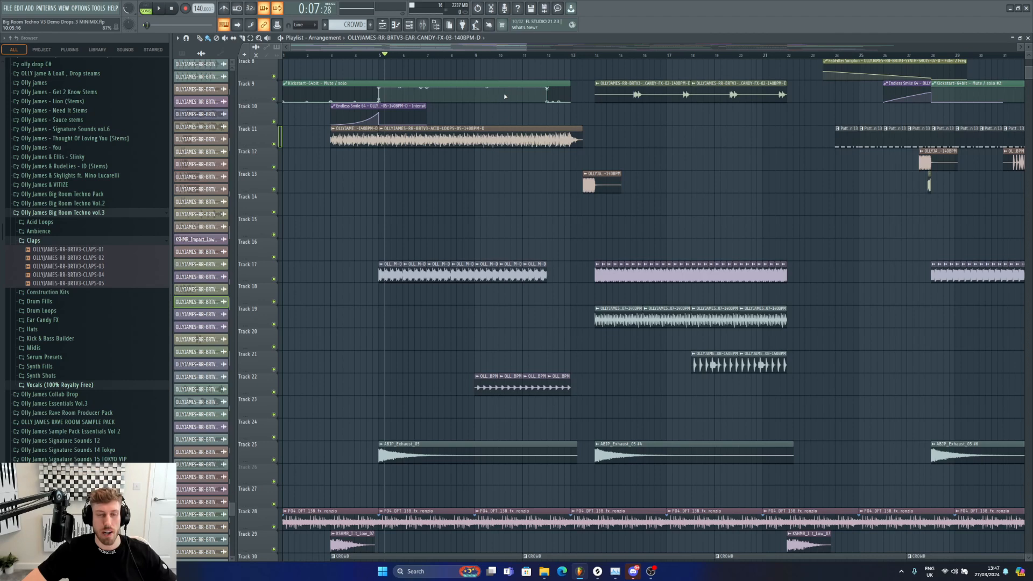
# Solo the HATS-03 clips on Track 22 and play them from bar 9.
pyautogui.click(475, 55)
pyautogui.keyDown('ctrl'); pyautogui.click(274, 393); pyautogui.keyUp('ctrl')
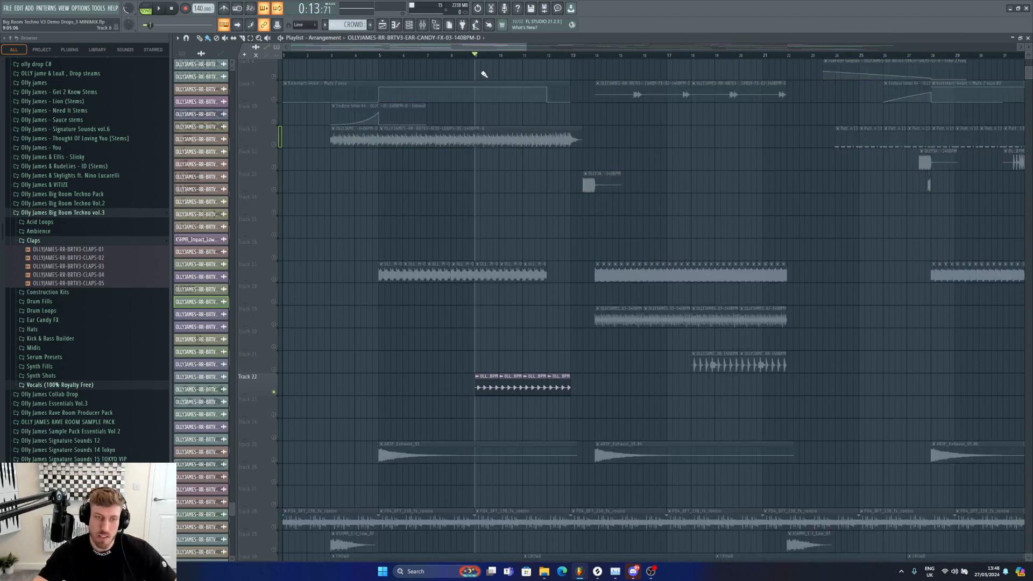
pyautogui.press('space')
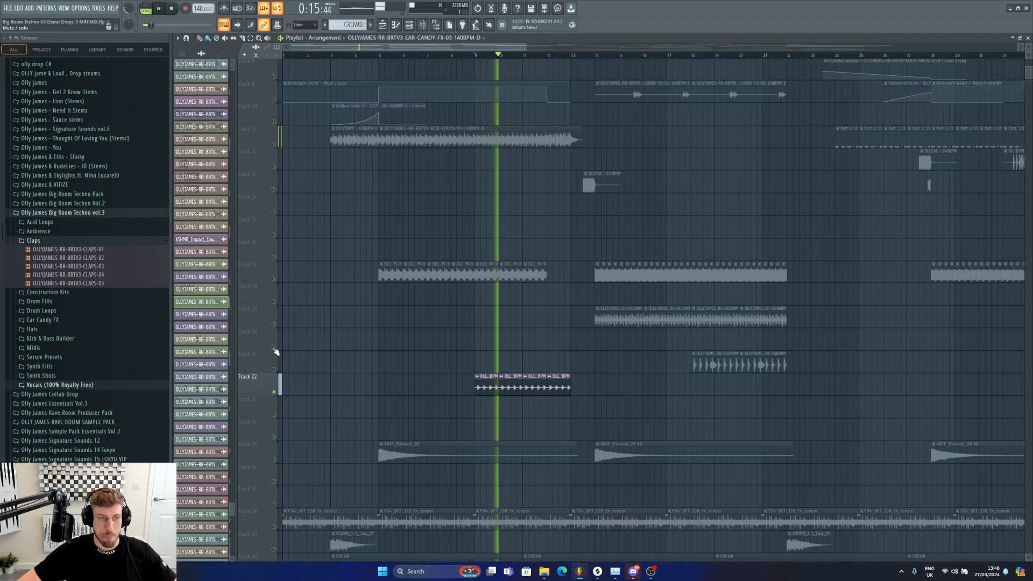
pyautogui.scroll(-1, 301, 183)
pyautogui.press('space')
# Add the Track 17 kick to the soloed hats, play both together, and reactivate all tracks.
pyautogui.click(274, 258)
pyautogui.press('space')
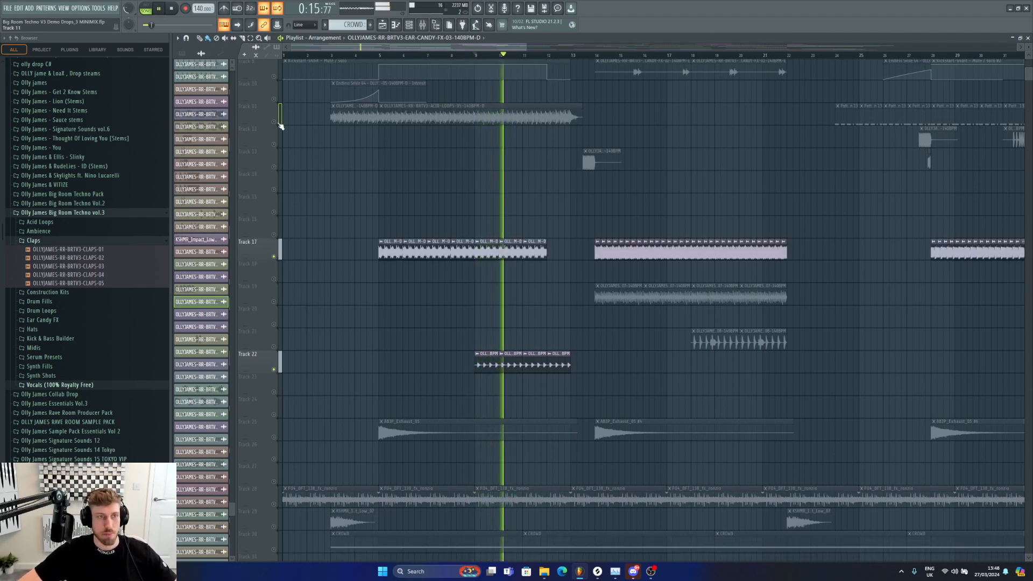
pyautogui.press('space')
pyautogui.scroll(8, 560, 299)
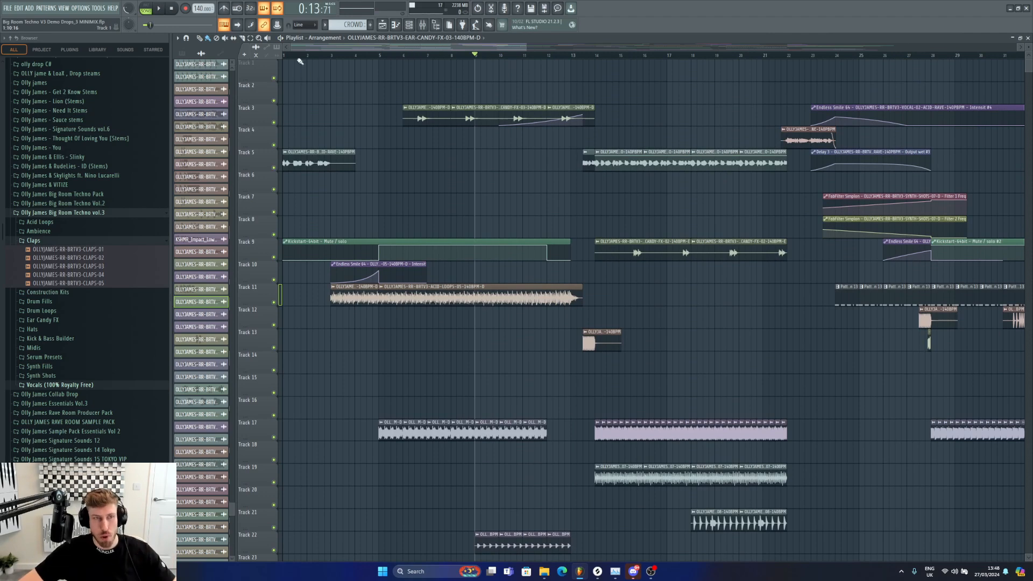
# Play the arrangement from the drum fill at about bar 13.5 into the section starting at bar 14.
pyautogui.moveTo(291, 50); pyautogui.dragTo(377, 50)
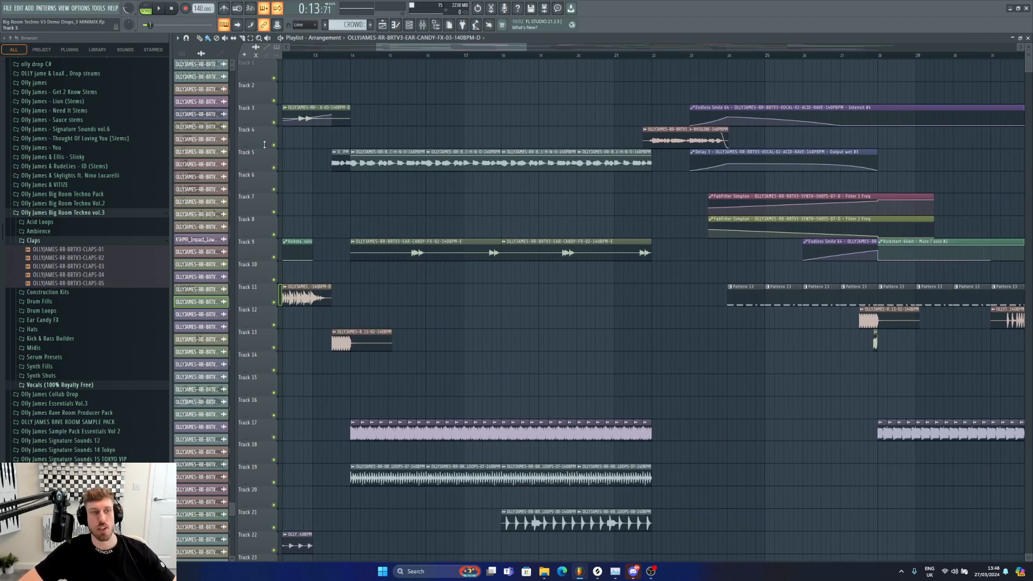
pyautogui.click(332, 54)
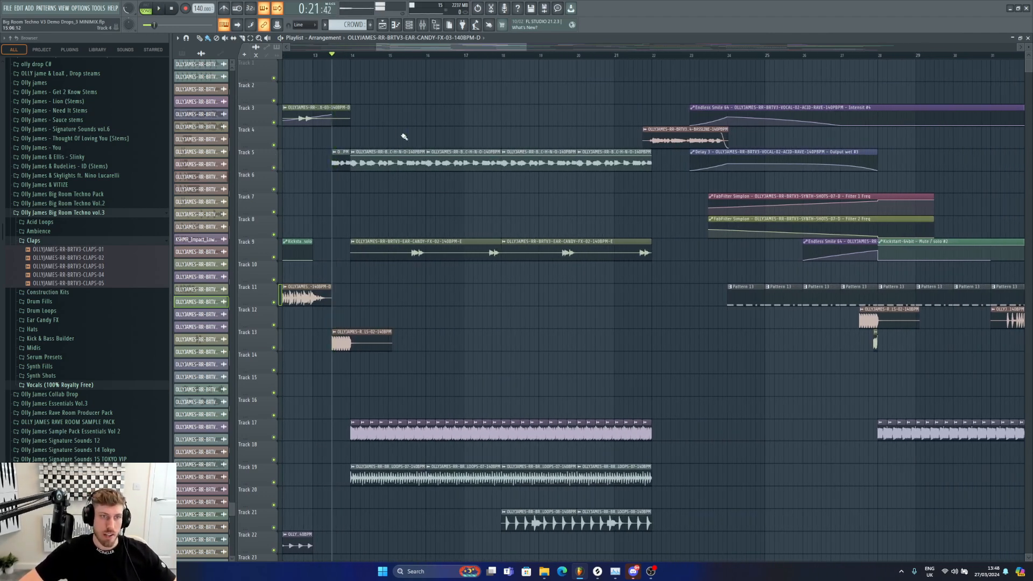
pyautogui.moveTo(521, 50); pyautogui.dragTo(426, 45)
pyautogui.press('space')
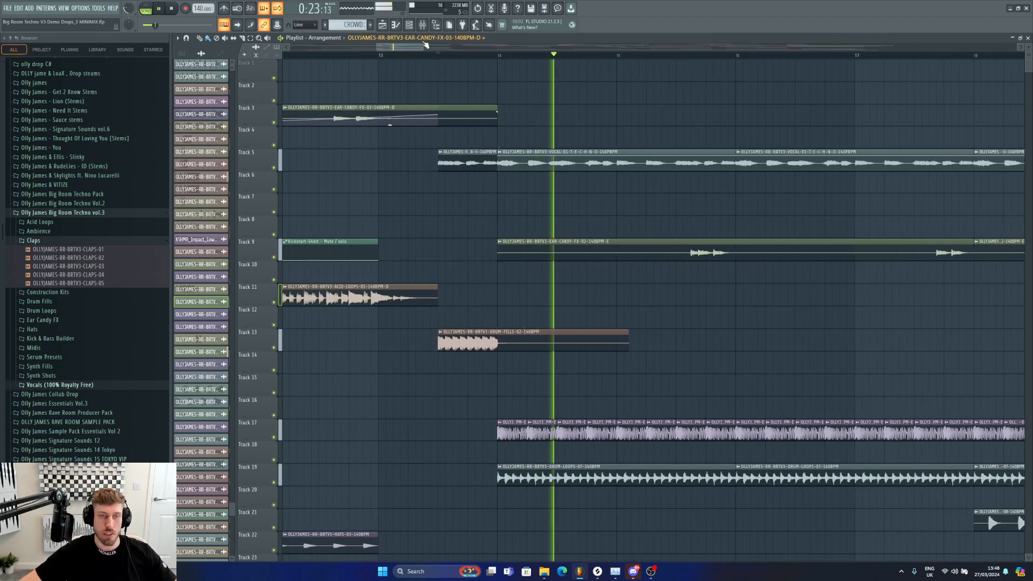
# Solo Track 5 to hear the T-E-C-H-N-O vocal on its own, and stop playback.
pyautogui.moveTo(376, 47); pyautogui.dragTo(580, 49)
pyautogui.rightClick(274, 167)
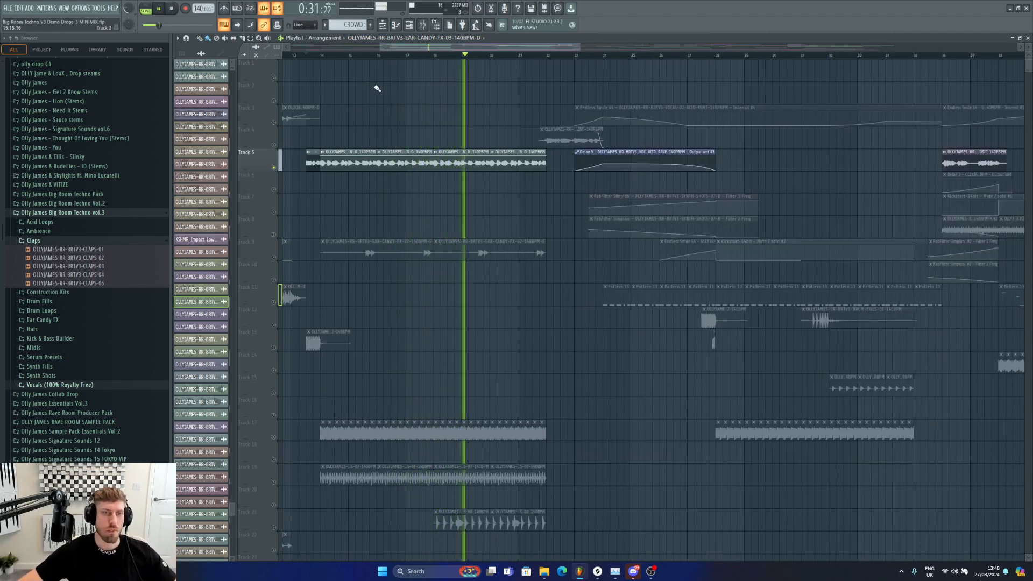
pyautogui.press('space')
# Switch the solo from Track 5 to Track 9 and audition the EAR-CANDY-FX-02 clip from about bar 15.5.
pyautogui.click(274, 257)
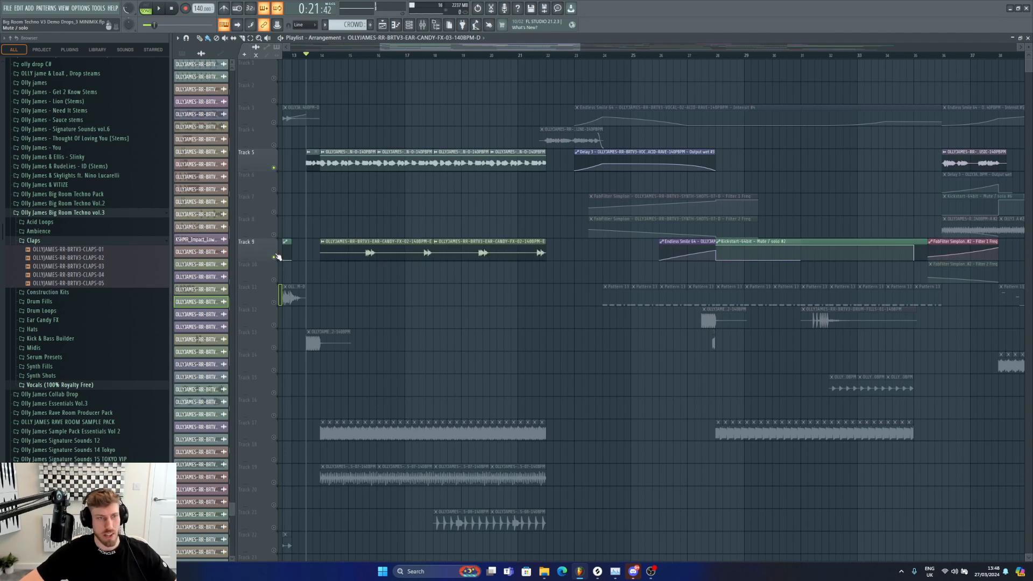
pyautogui.click(274, 168)
pyautogui.click(363, 54)
pyautogui.press('space')
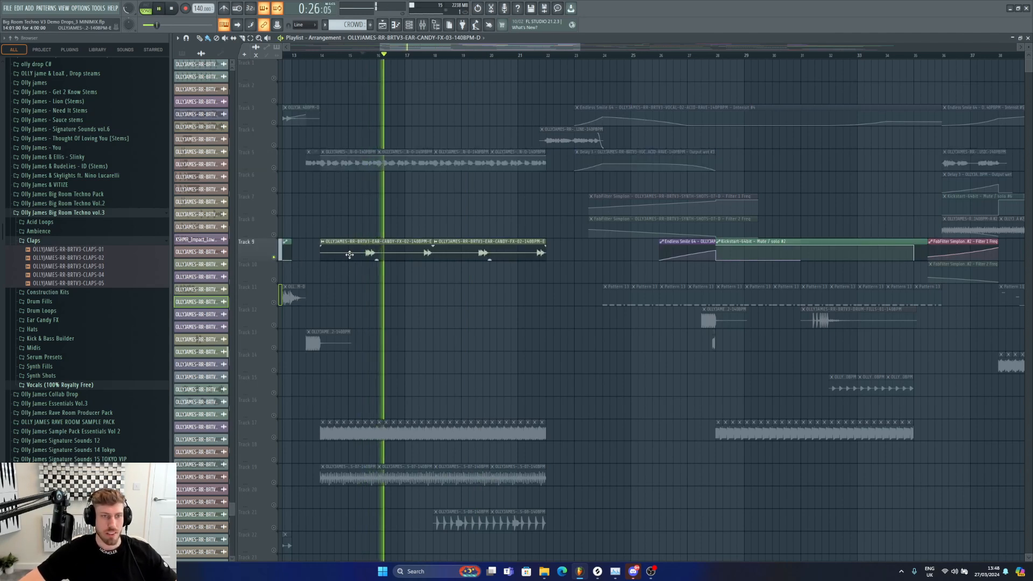
pyautogui.press('space')
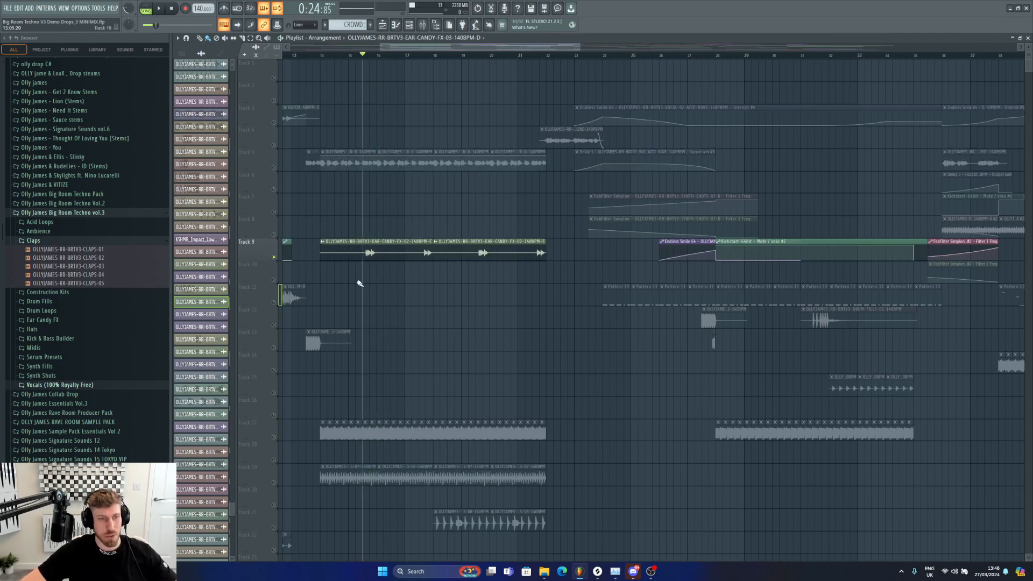
# Inspect the EAR-CANDY-FX-02 clip's channel settings and the effects on its mixer track.
pyautogui.doubleClick(366, 247)
pyautogui.click(424, 27)
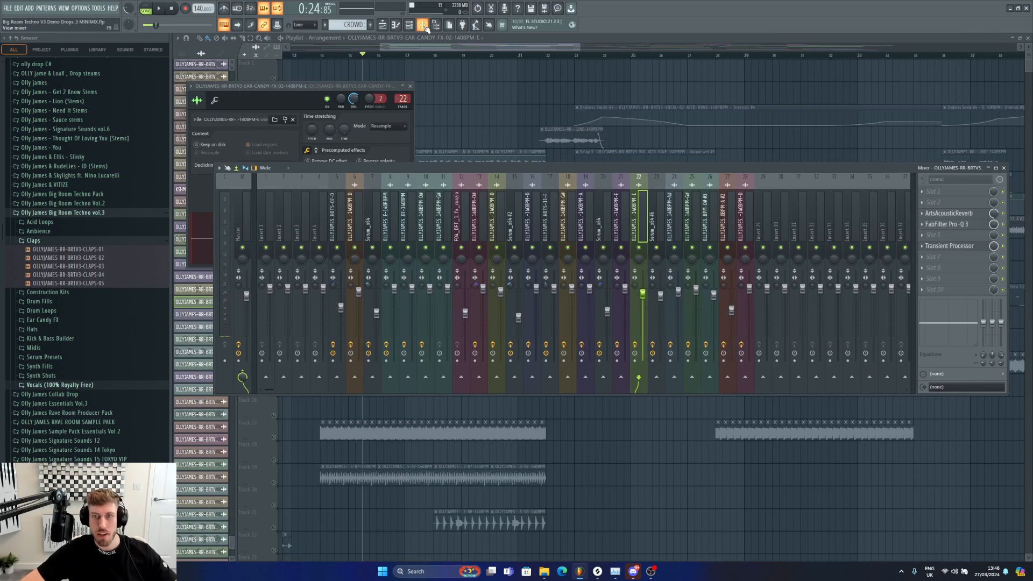
pyautogui.click(424, 27)
pyautogui.doubleClick(457, 254)
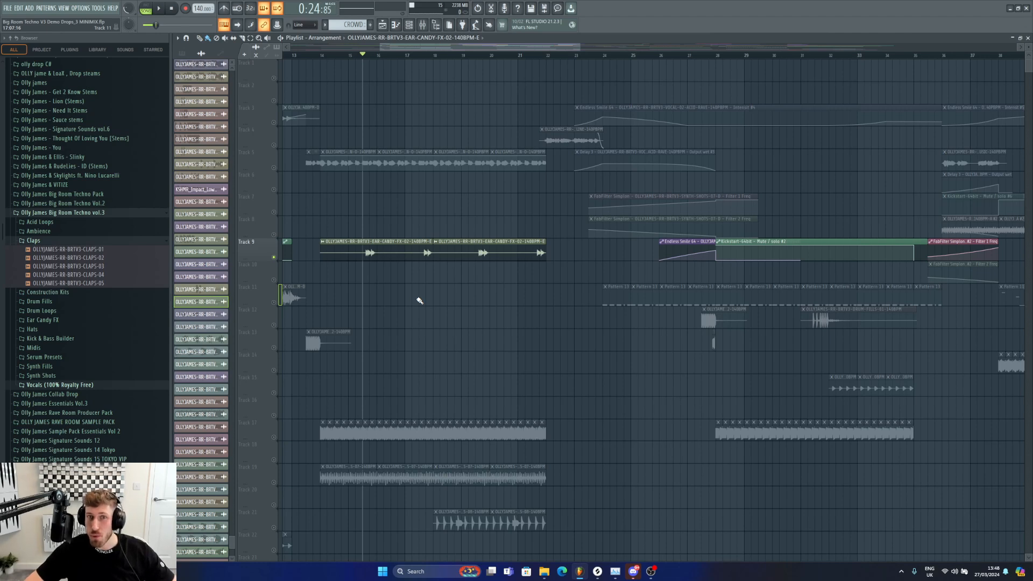
# Solo Track 17 and play the kick clips of the section that starts at bar 14.
pyautogui.click(276, 438)
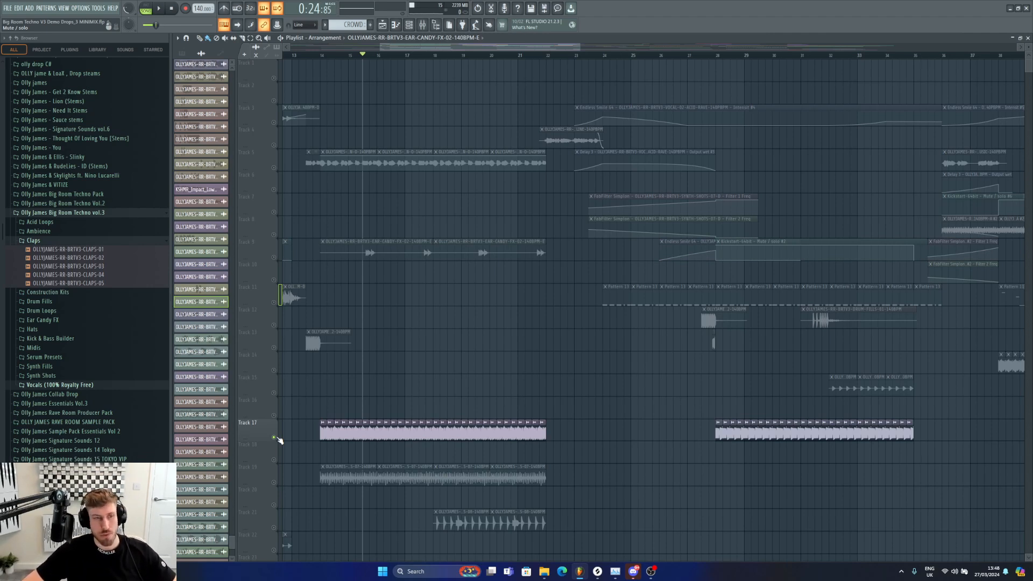
pyautogui.press('space')
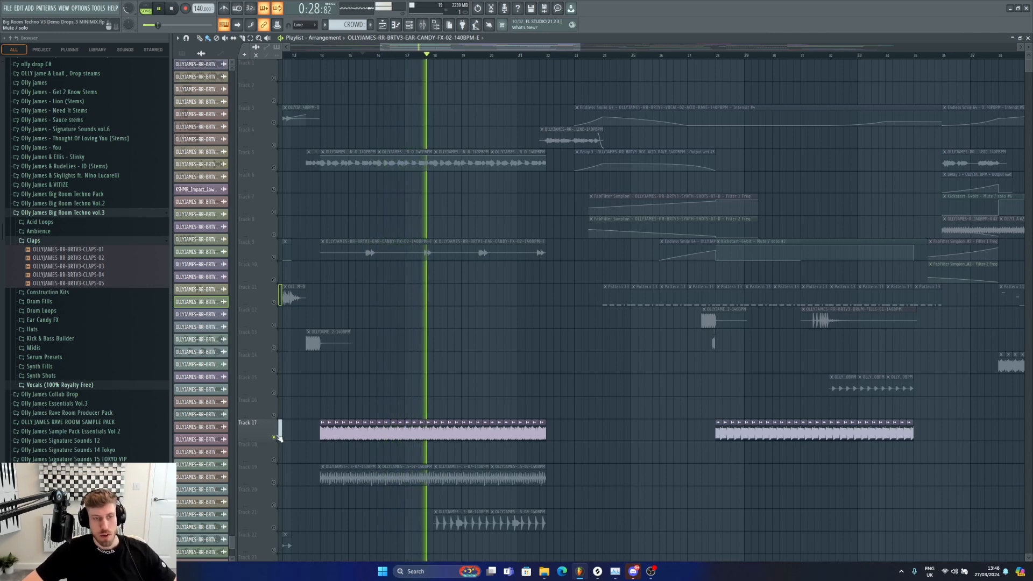
pyautogui.press('space')
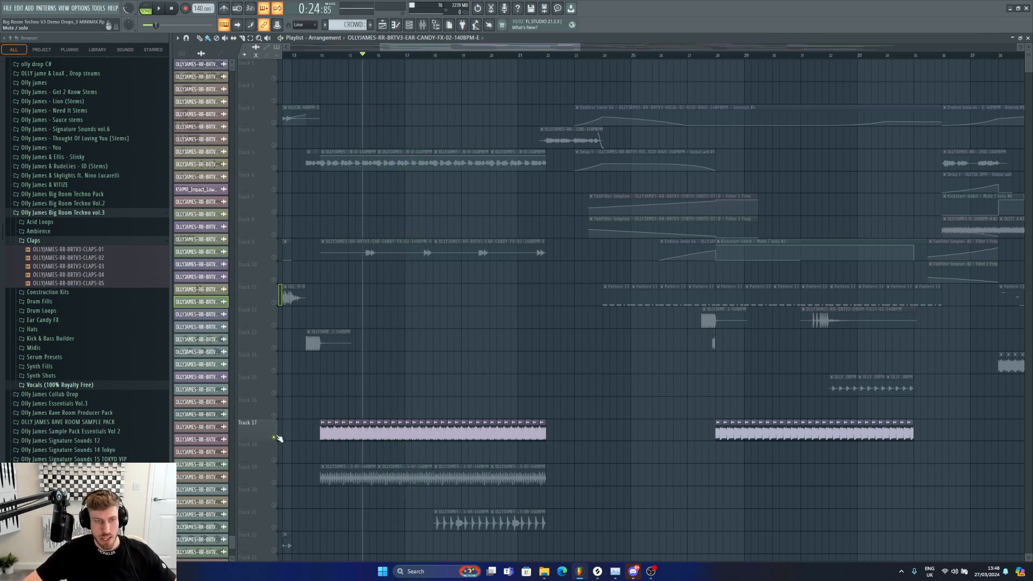
# Solo Track 19 to hear the drum loop alone, and add the Track 17 kick to play both together.
pyautogui.click(274, 483)
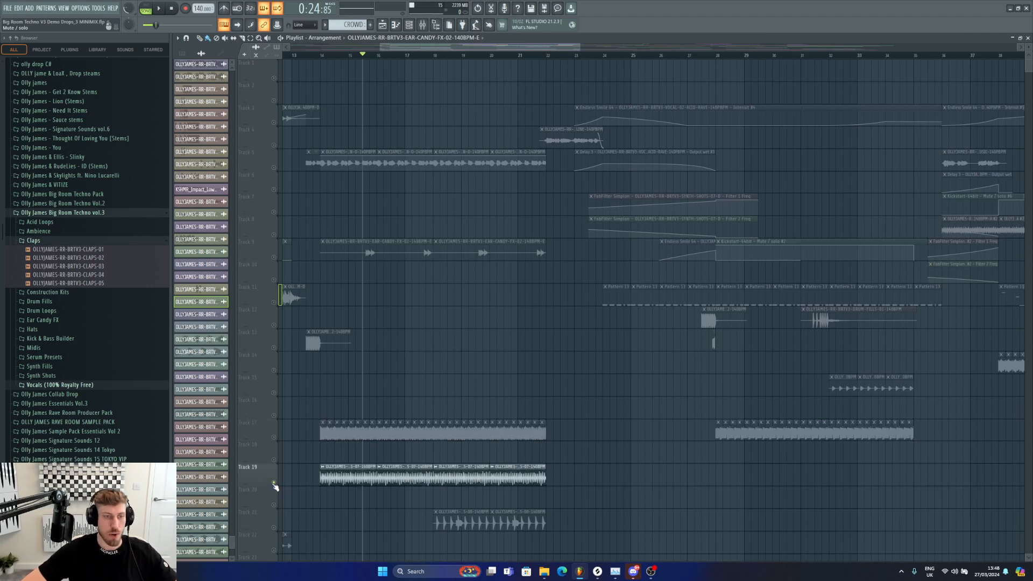
pyautogui.press('space')
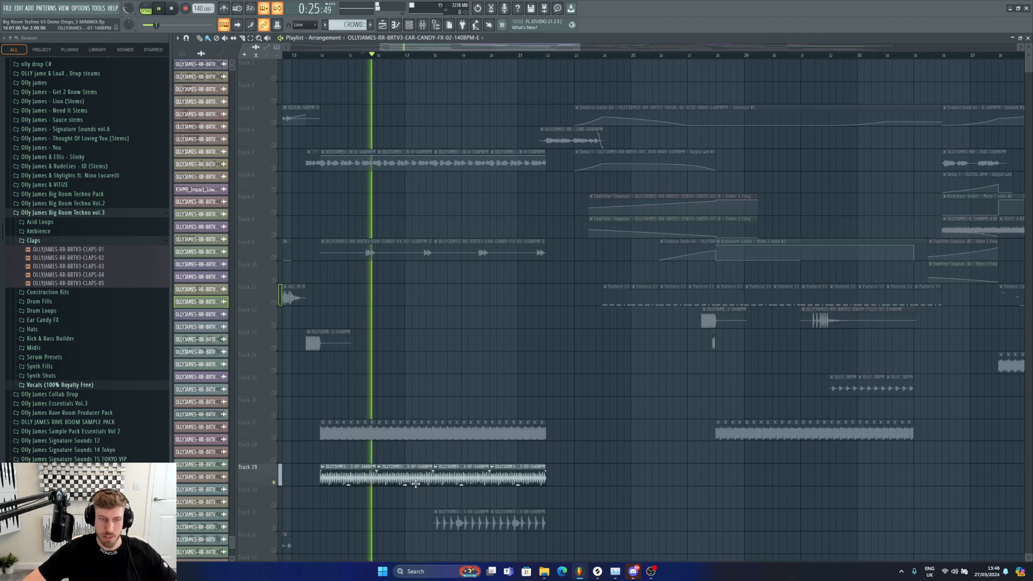
pyautogui.press('space')
pyautogui.click(274, 438)
pyautogui.press('space')
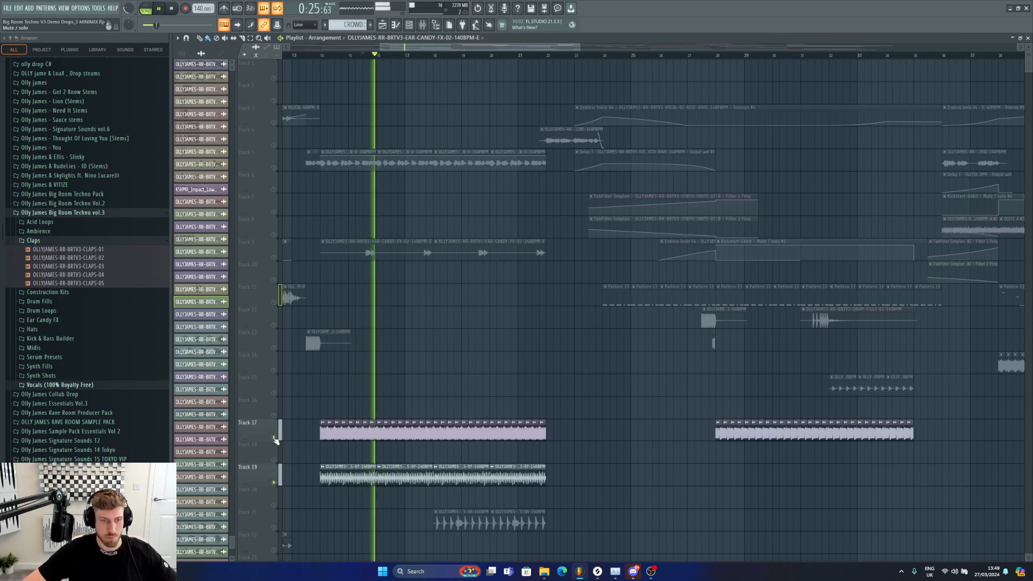
pyautogui.press('space')
# Inspect the DRUM-LOOPS-07 clip's channel settings and the kHs Haas effect on its mixer track, and play it with the kick.
pyautogui.doubleClick(355, 475)
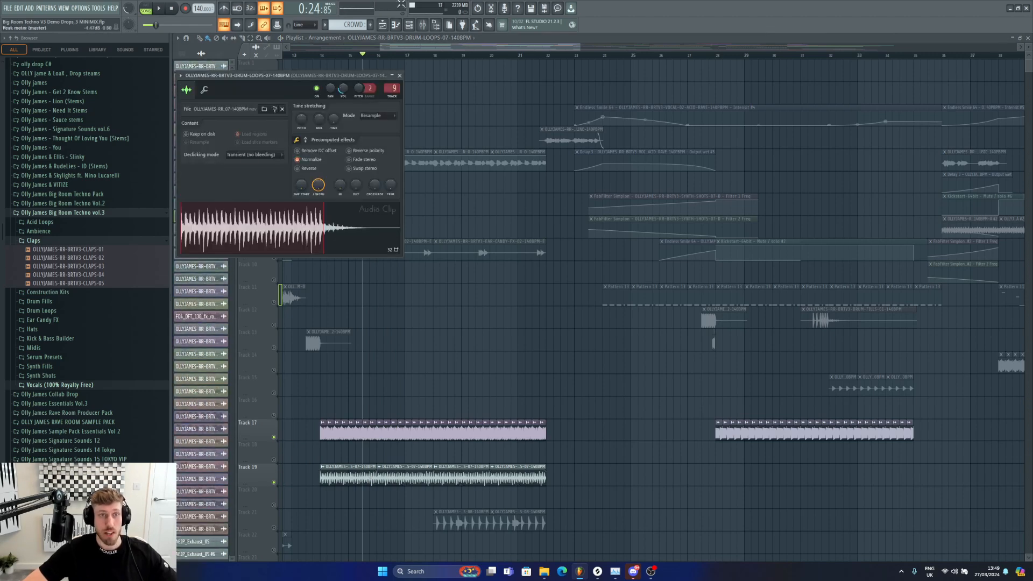
pyautogui.click(424, 25)
pyautogui.click(946, 258)
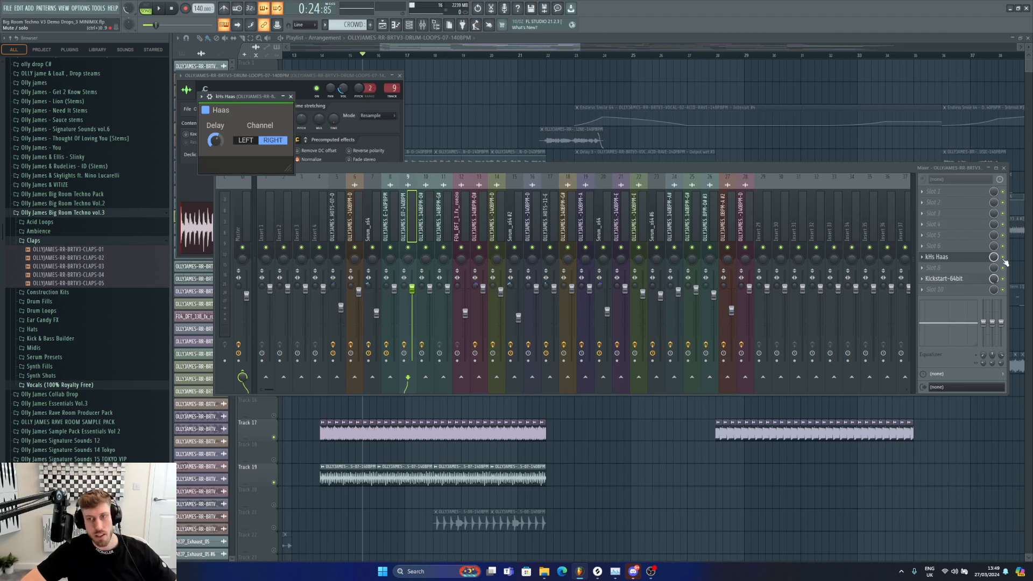
pyautogui.press('space')
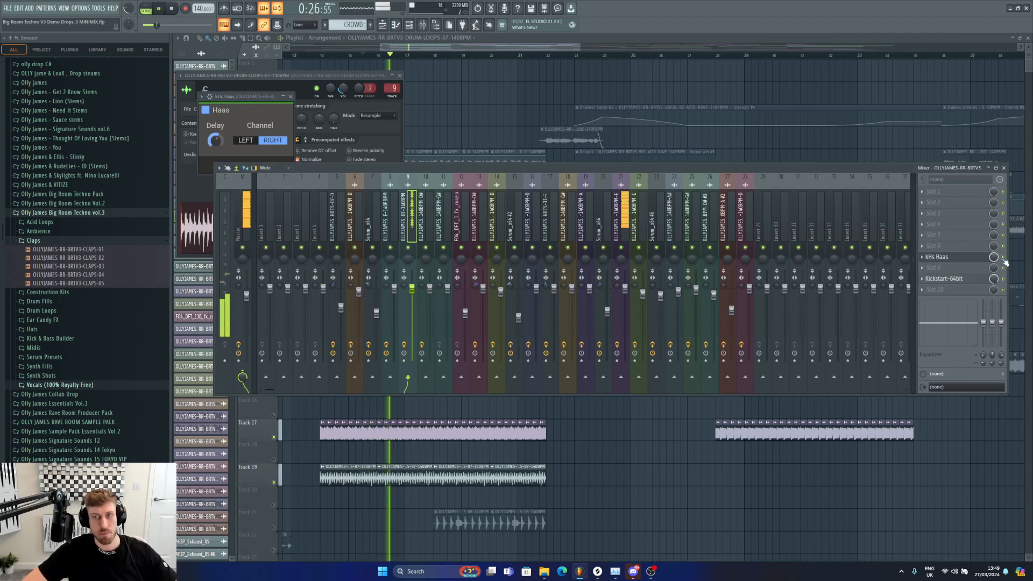
pyautogui.press('space')
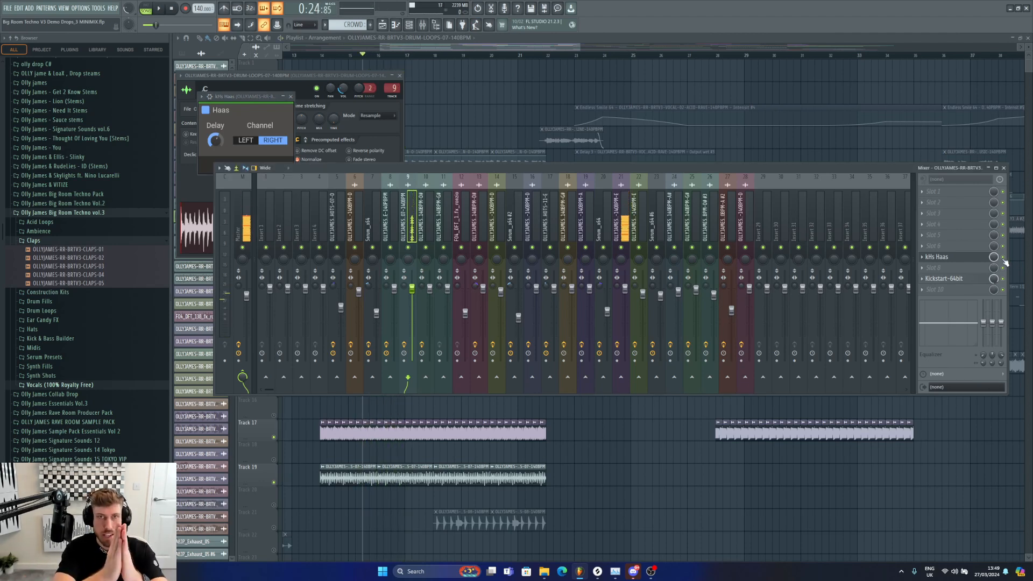
# Bring all tracks out of solo and play the full arrangement from about bar 15.5, following it to the section at bar 24.
pyautogui.moveTo(548, 48); pyautogui.dragTo(541, 47)
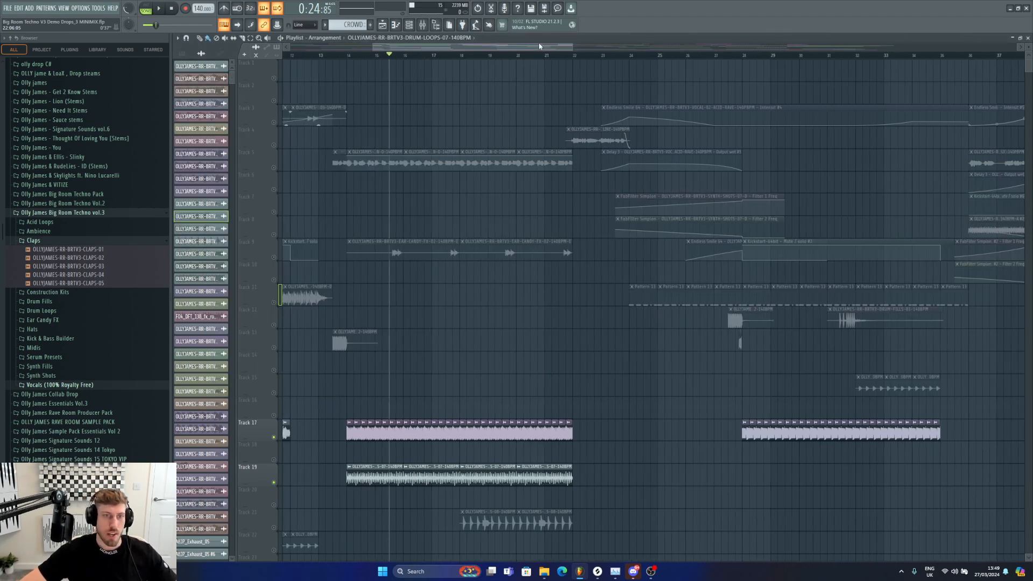
pyautogui.click(275, 168)
pyautogui.rightClick(275, 168)
pyautogui.rightClick(276, 170)
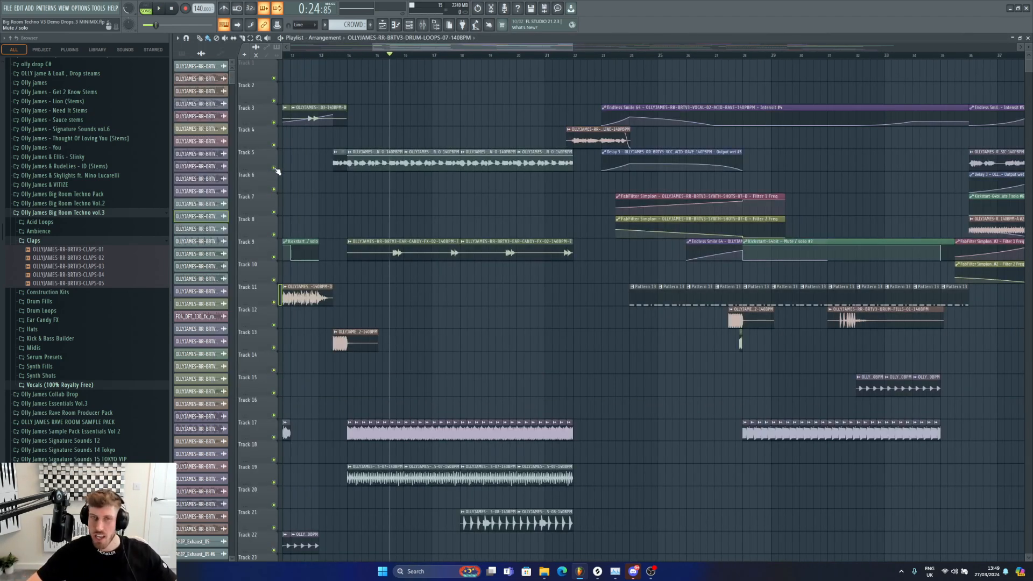
pyautogui.press('space')
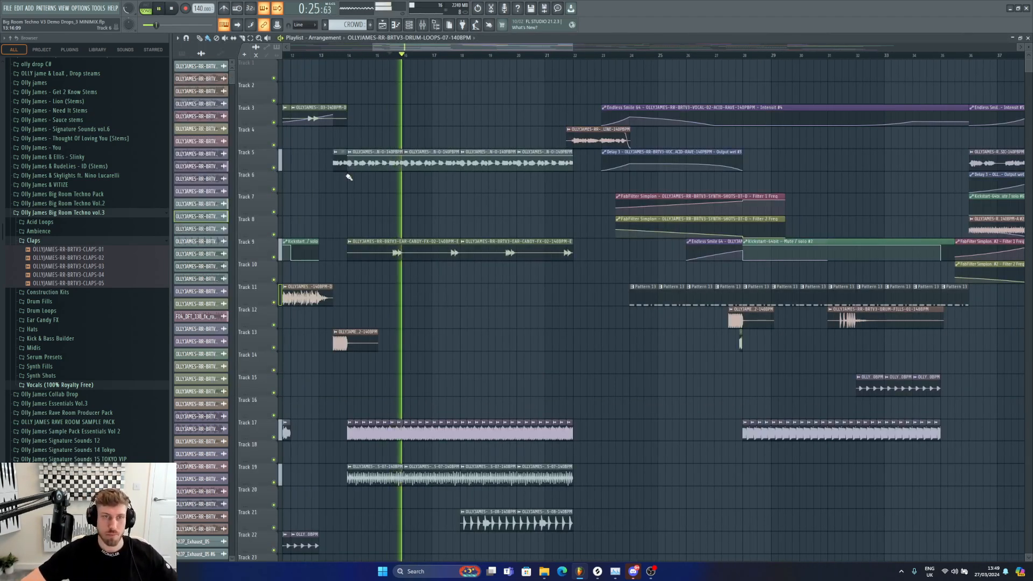
pyautogui.moveTo(574, 46); pyautogui.dragTo(626, 47)
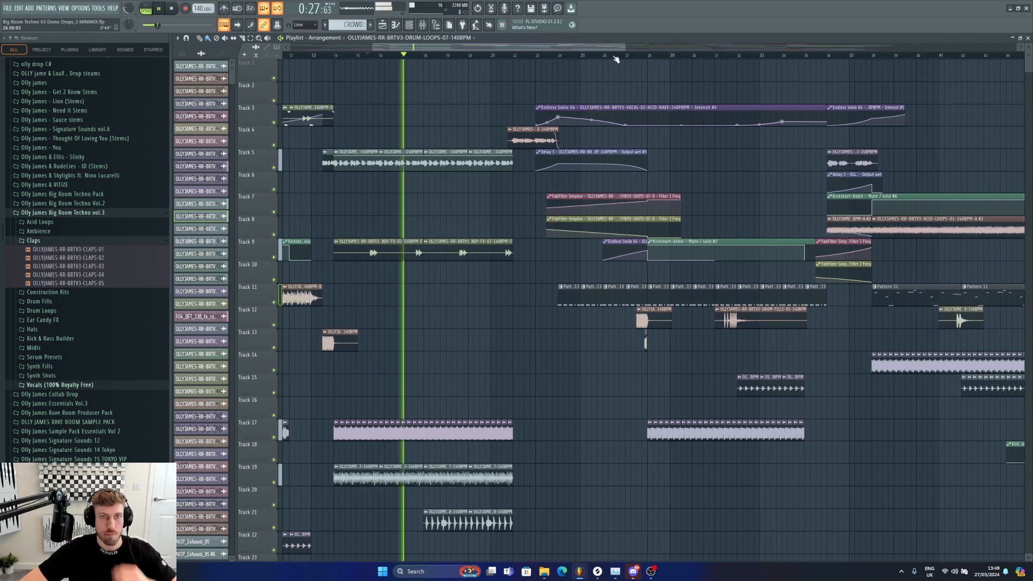
pyautogui.moveTo(373, 48); pyautogui.dragTo(452, 49)
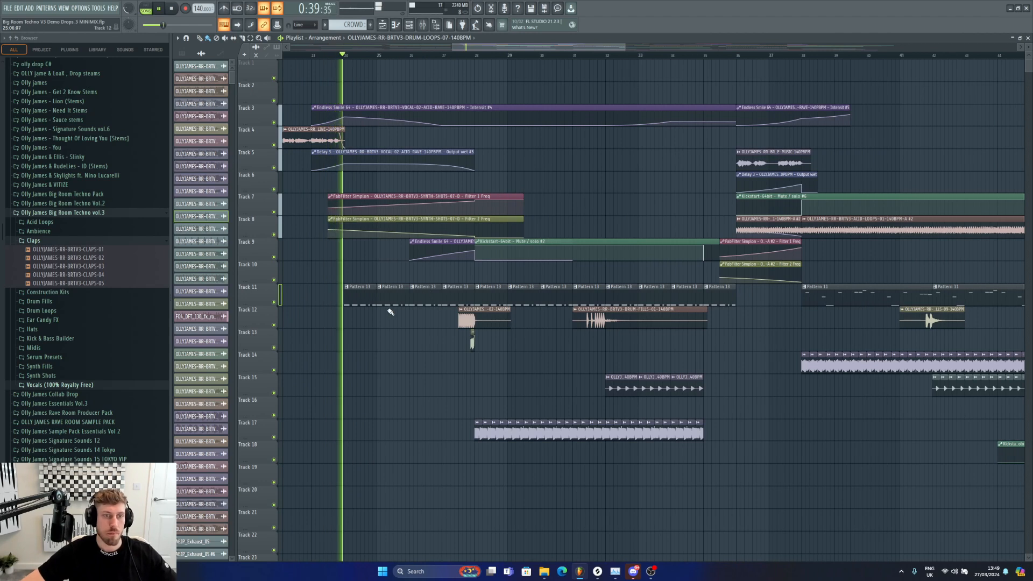
pyautogui.press('space')
# Play the arrangement from just before bar 27 and open the notes of Pattern 13 on Track 11.
pyautogui.click(440, 55)
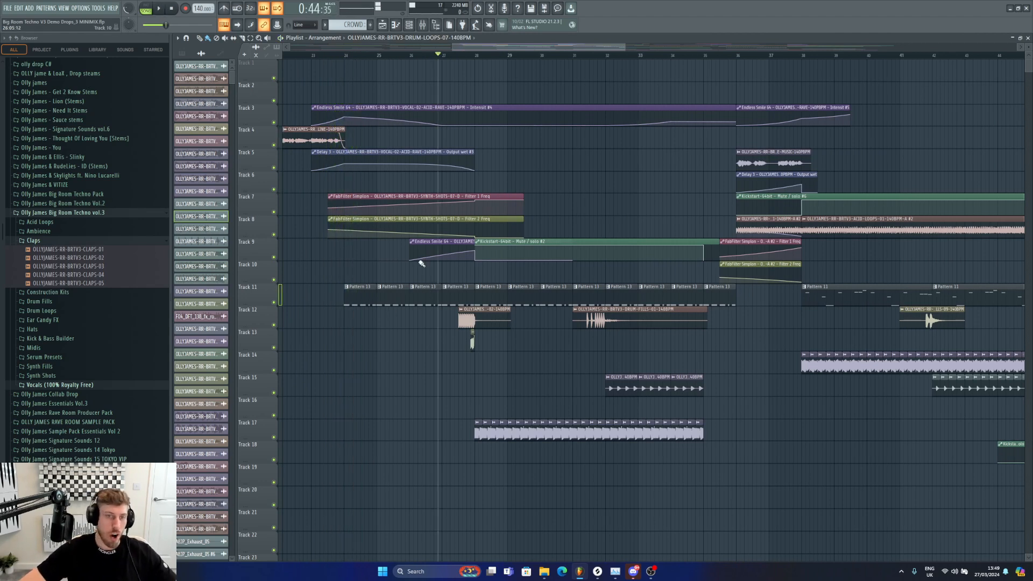
pyautogui.press('space')
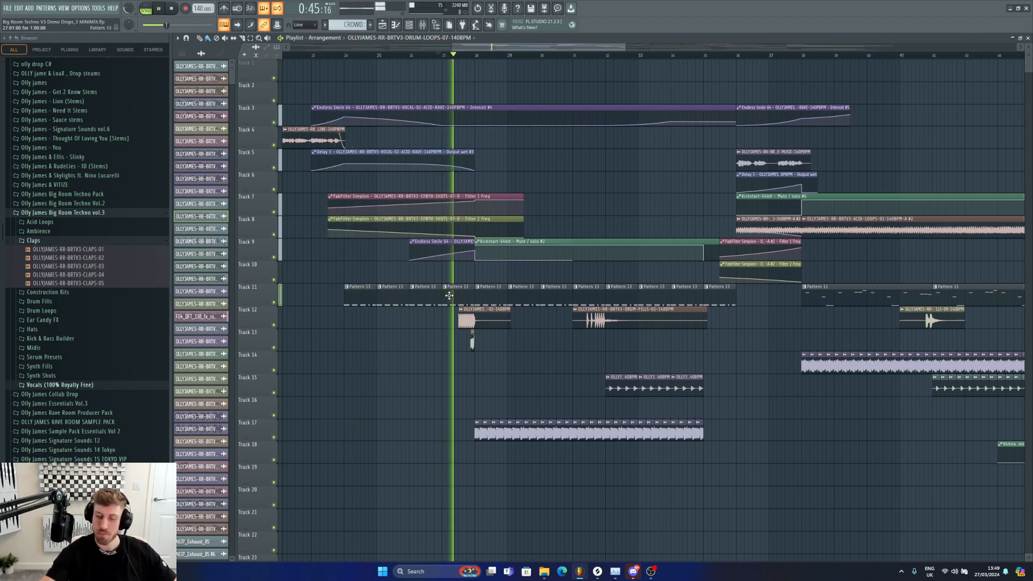
pyautogui.doubleClick(449, 296)
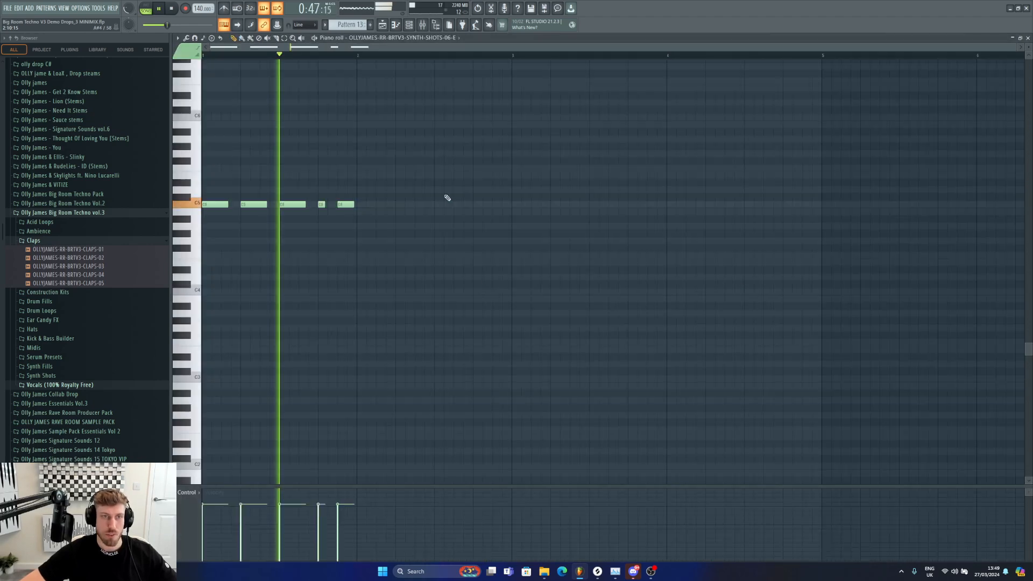
# Inspect the sample settings and volume envelope of the SYNTH-SHOTS-06-E channel, and return to the pattern's notes.
pyautogui.press('F6')
pyautogui.press('space')
pyautogui.click(437, 247)
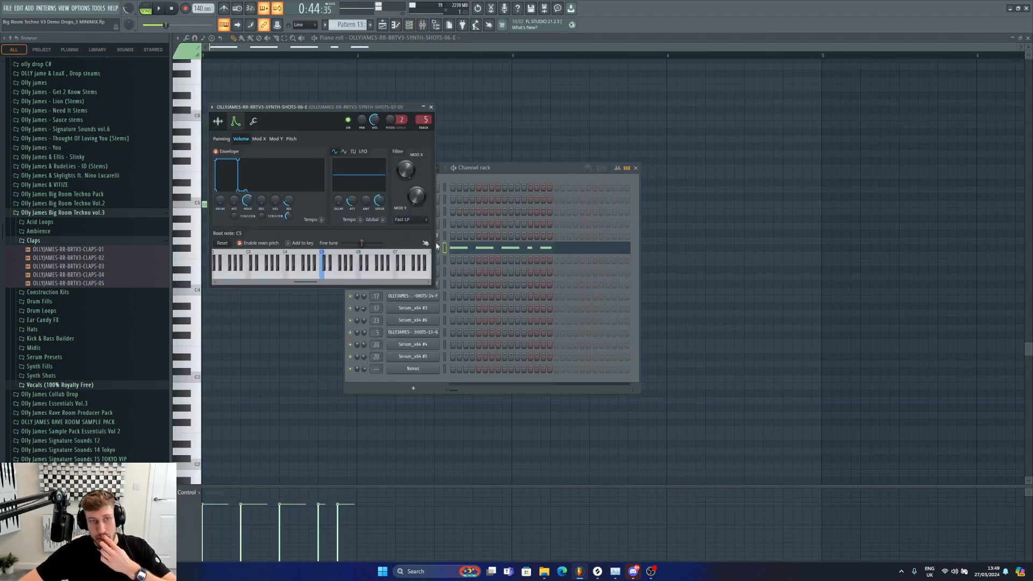
pyautogui.click(219, 122)
pyautogui.click(236, 122)
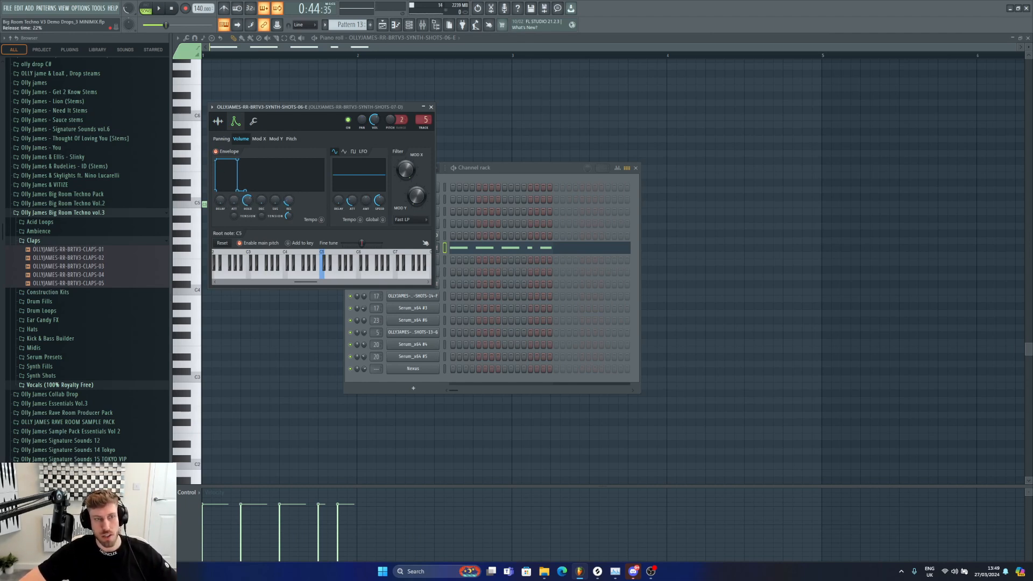
pyautogui.hotkey('ctrl', 'z')
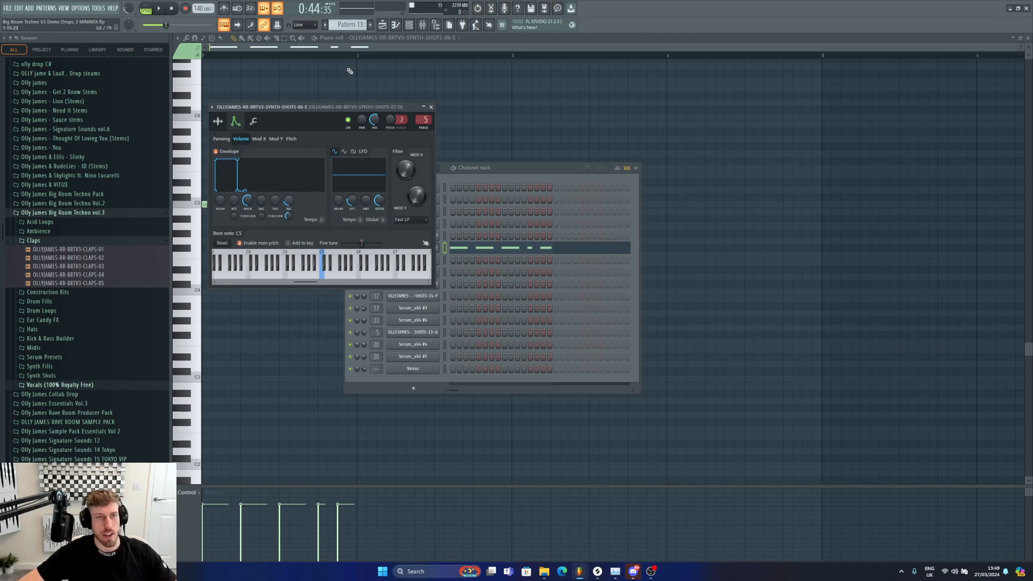
pyautogui.click(294, 49)
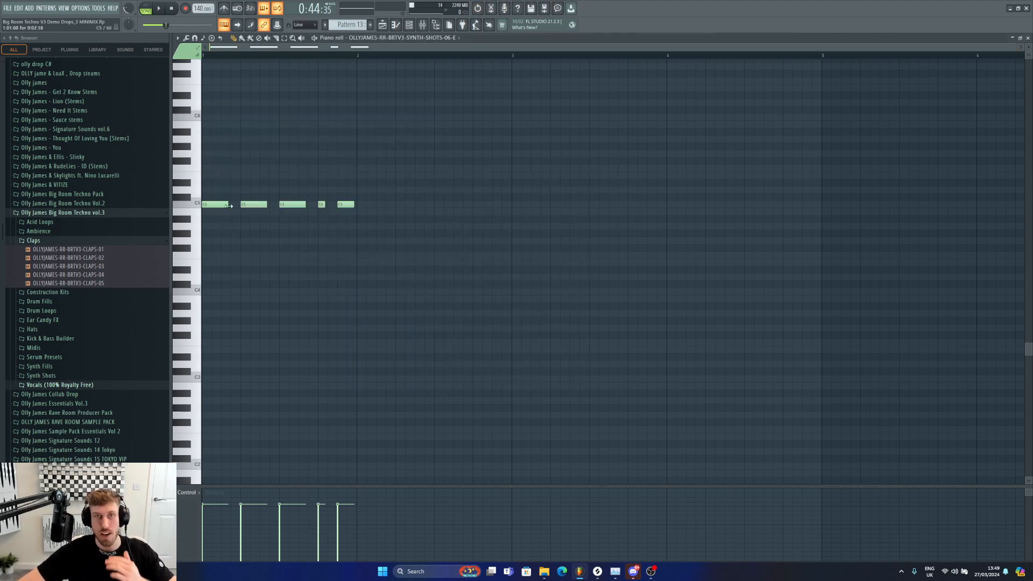
# Audition Pattern 13 on its own, and compare it with the effects on its mixer track bypassed.
pyautogui.press('space')
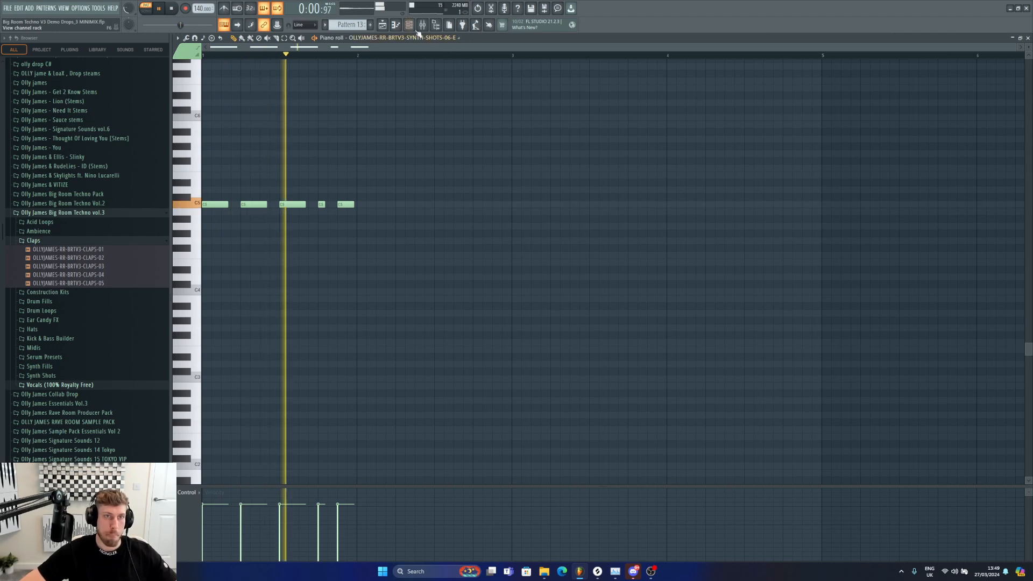
pyautogui.click(423, 25)
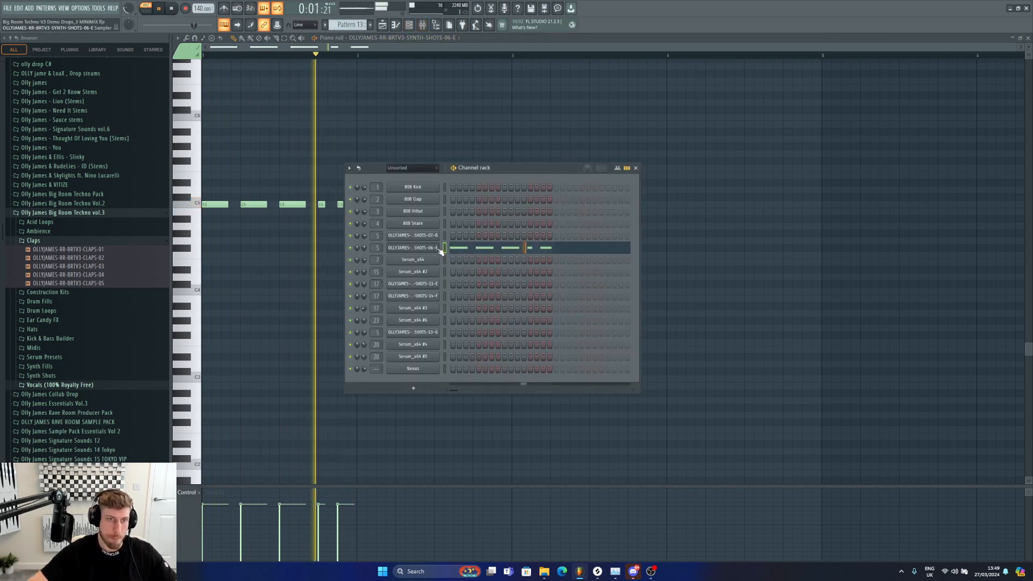
pyautogui.press('space')
pyautogui.click(423, 24)
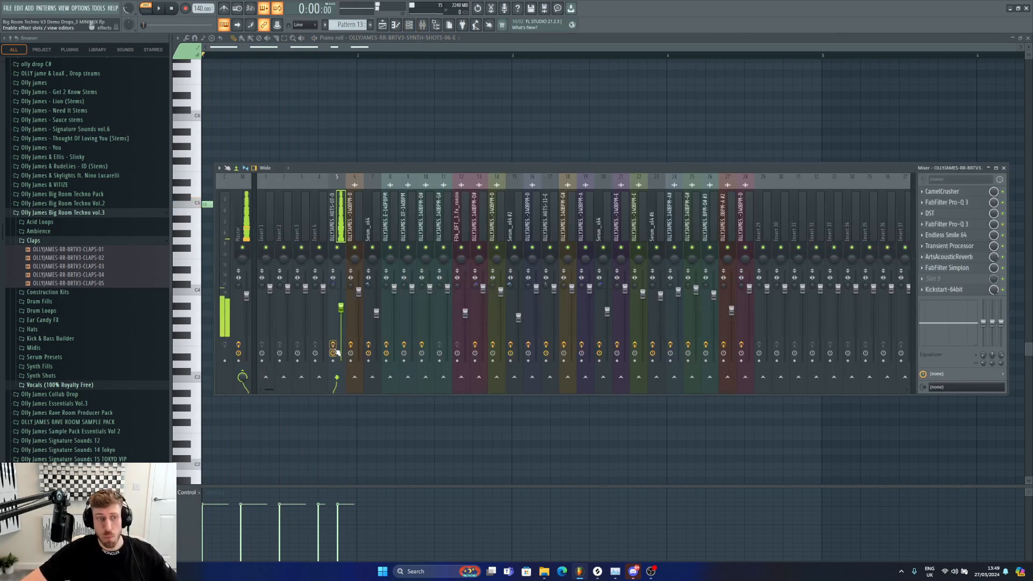
pyautogui.press('space')
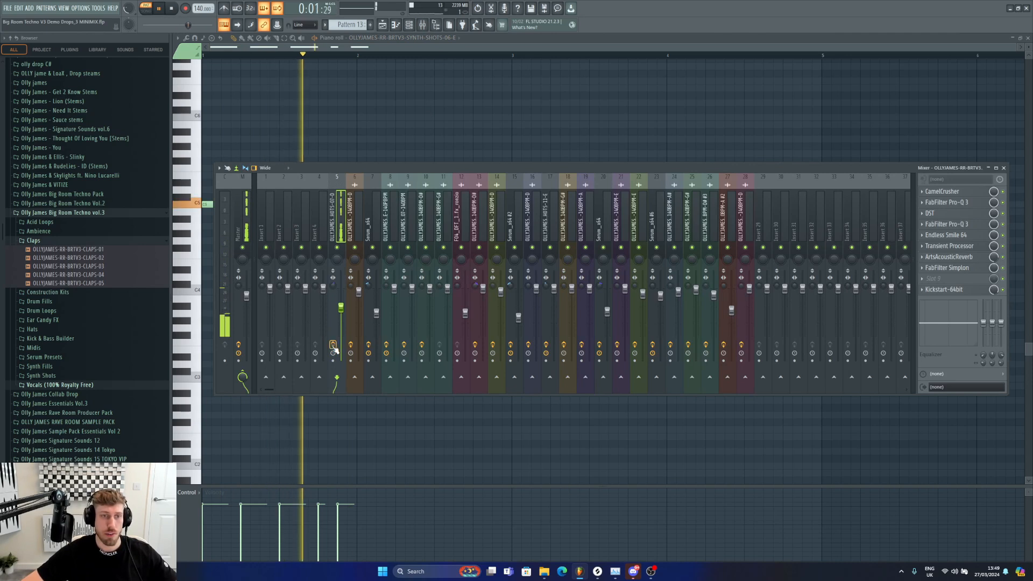
pyautogui.press('space')
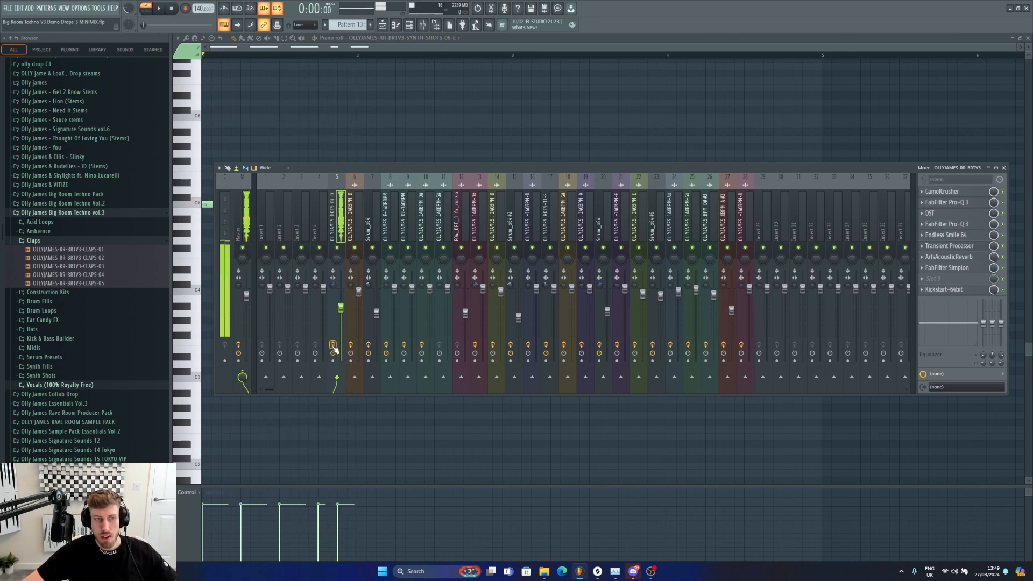
# Examine the synth shot's CamelCrusher, first FabFilter Pro-Q 3, DST and second Pro-Q 3 settings on mixer track 5.
pyautogui.click(980, 193)
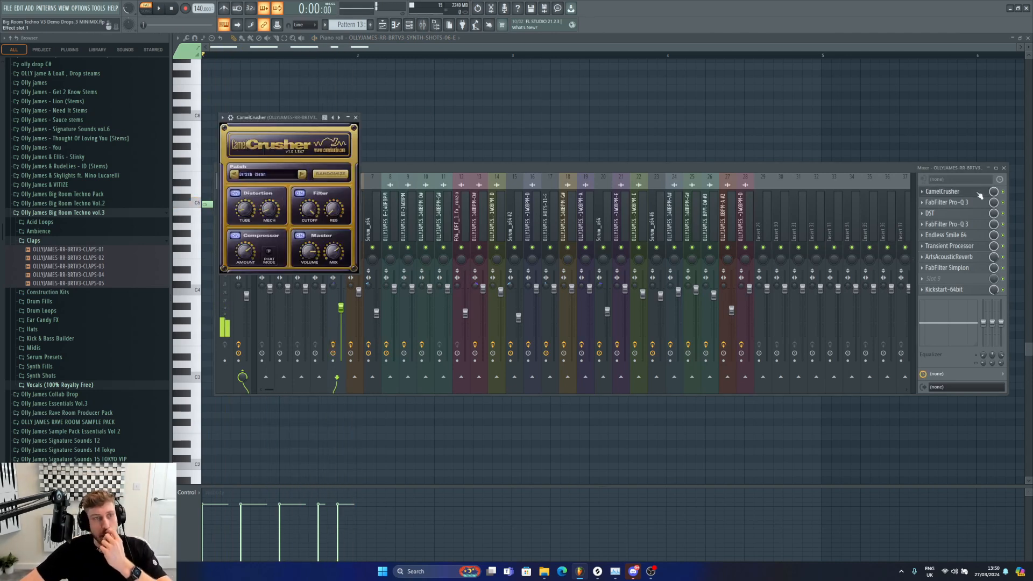
pyautogui.click(953, 202)
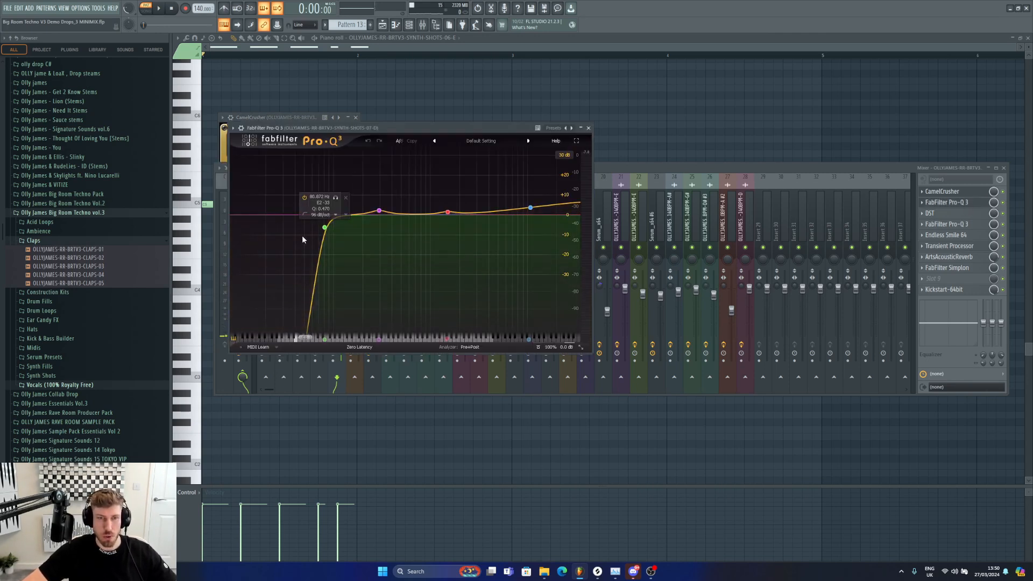
pyautogui.click(939, 214)
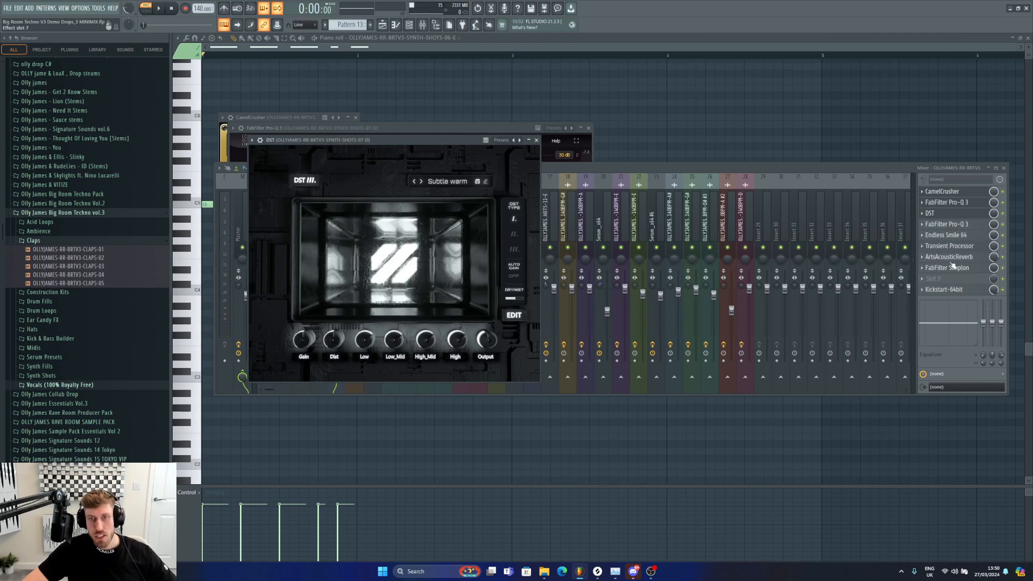
pyautogui.click(952, 225)
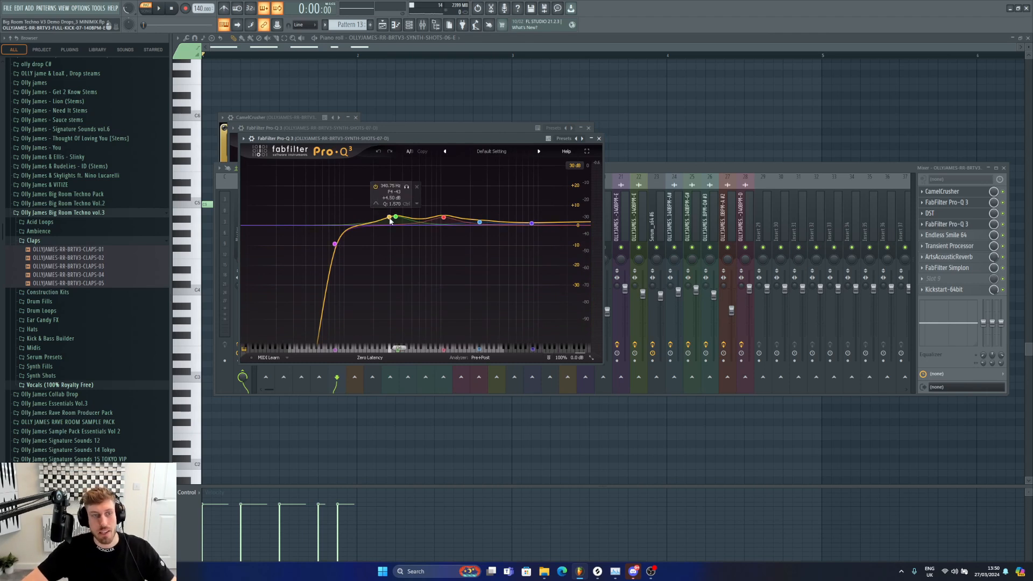
# Examine the Transient Processor, ArtsAcousticReverb and its mix level, and FabFilter Simplon on the synth shot's mixer track.
pyautogui.click(967, 247)
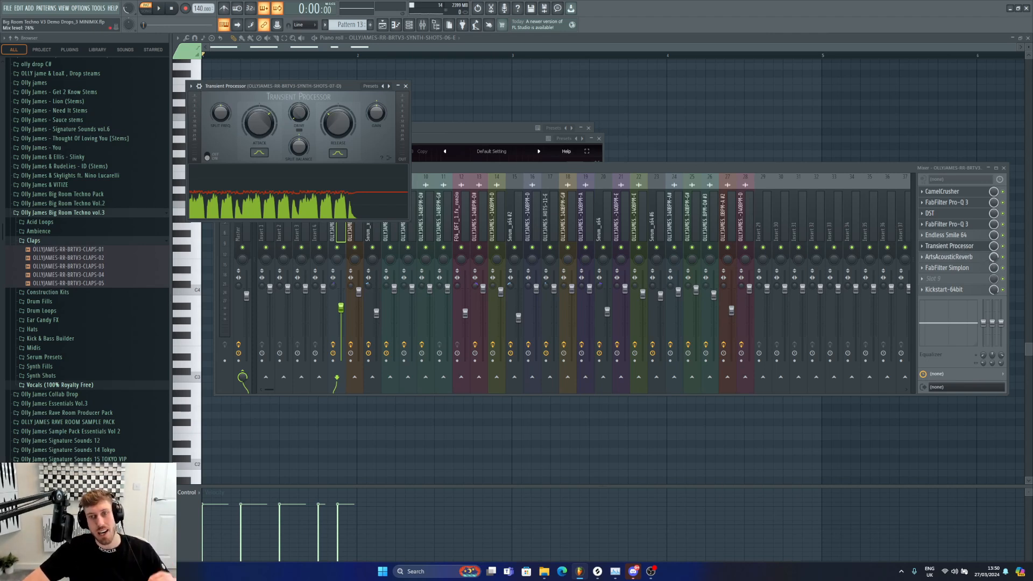
pyautogui.moveTo(994, 258); pyautogui.dragTo(994, 259)
pyautogui.click(961, 259)
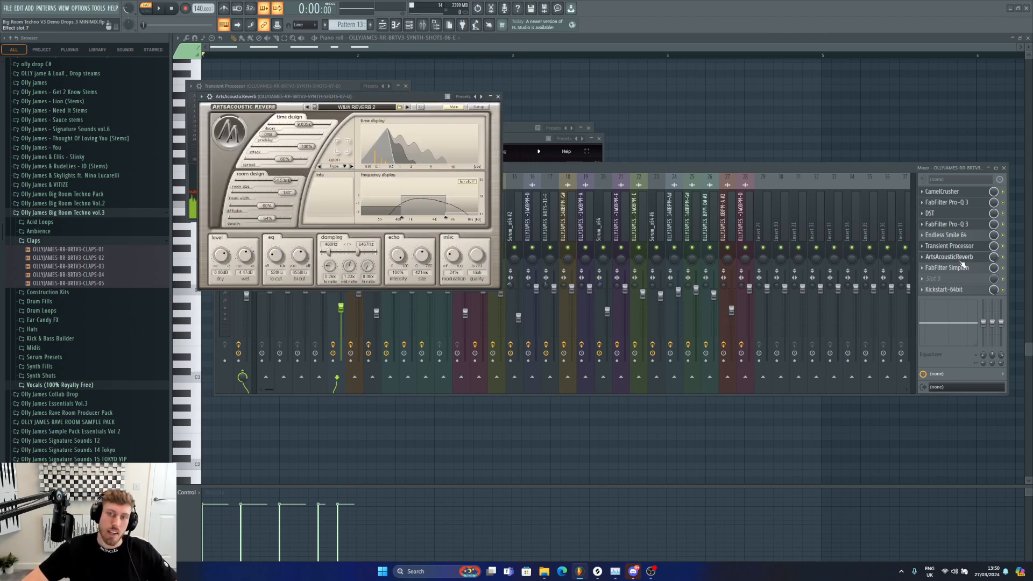
pyautogui.click(961, 258)
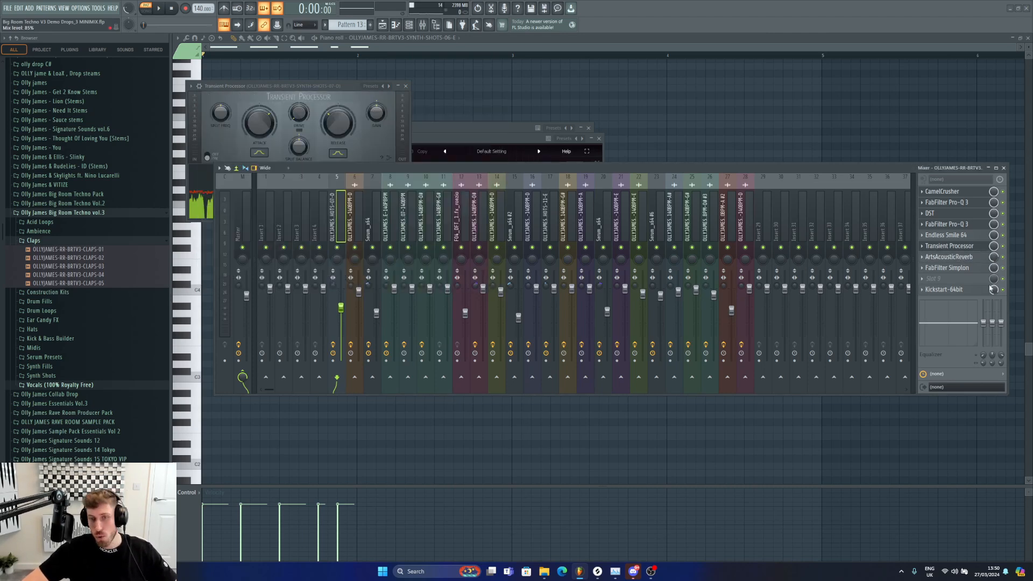
pyautogui.click(969, 268)
pyautogui.click(969, 267)
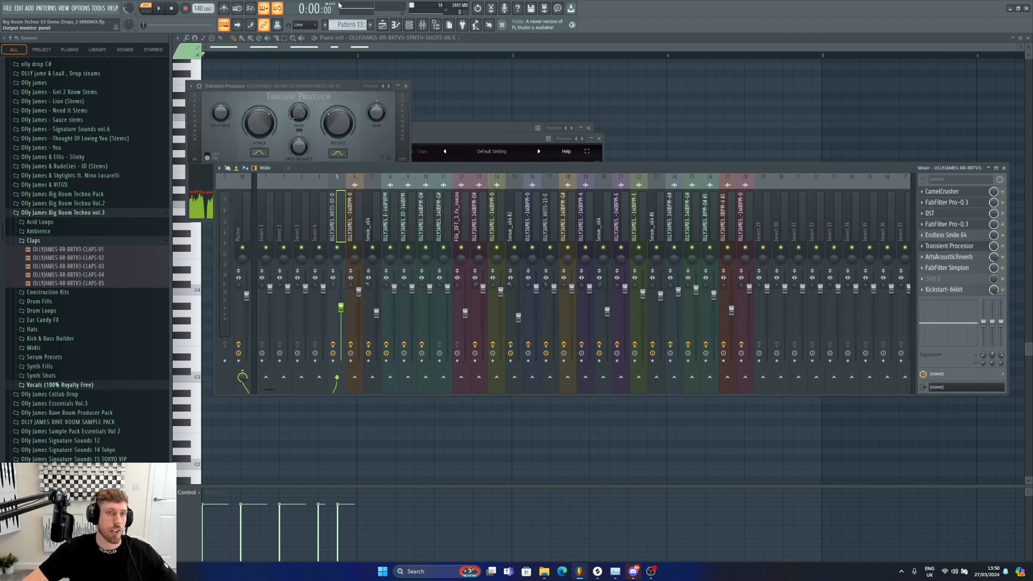
# Return to the playlist, solo Track 13 and audition its short clip just before bar 28.
pyautogui.click(382, 27)
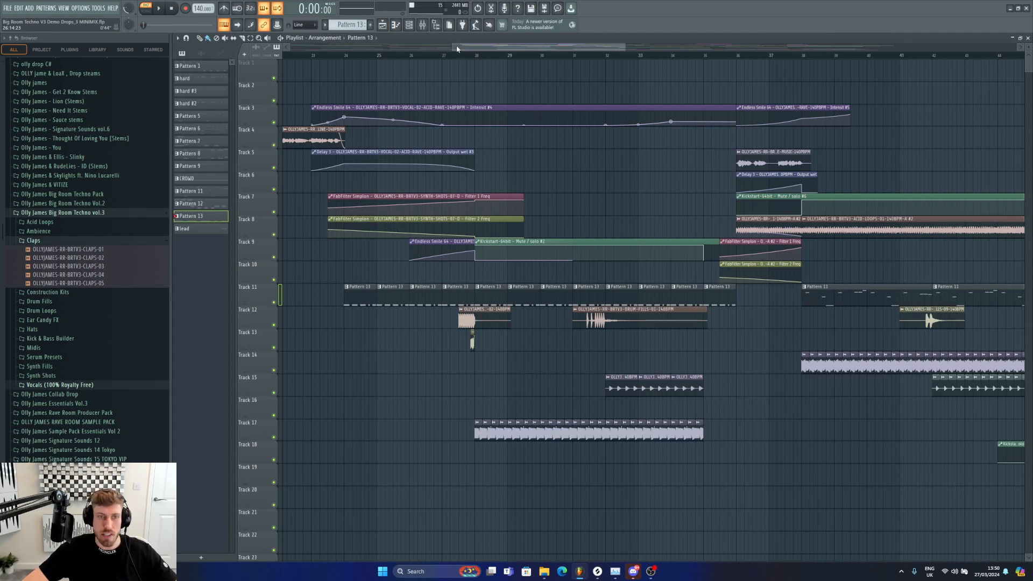
pyautogui.press('space')
pyautogui.moveTo(457, 49); pyautogui.dragTo(491, 49)
pyautogui.press('space')
pyautogui.rightClick(274, 348)
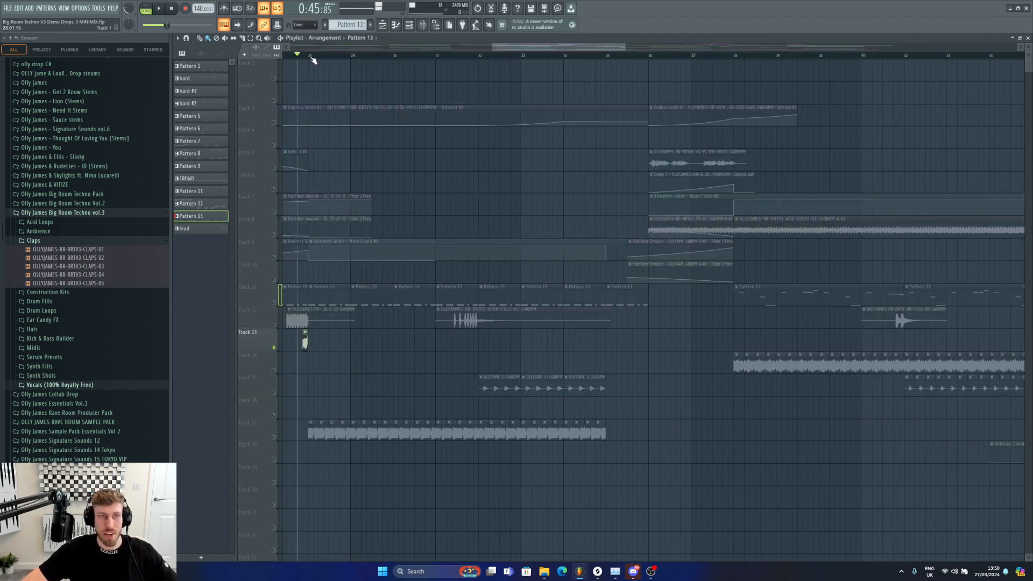
pyautogui.press('space')
pyautogui.press('space')
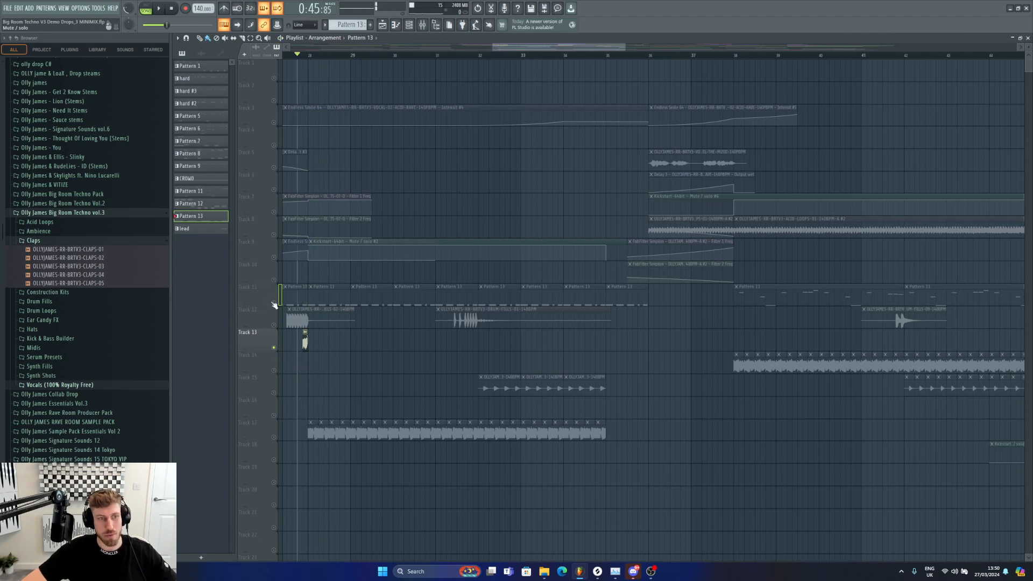
# Unmute Track 11 alongside the soloed Track 13 and audition the two together.
pyautogui.click(273, 303)
pyautogui.press('space')
pyautogui.press('space')
# Solo Track 17 and audition its row of repeated clips between bars 28 and 35.
pyautogui.rightClick(273, 441)
pyautogui.click(272, 435)
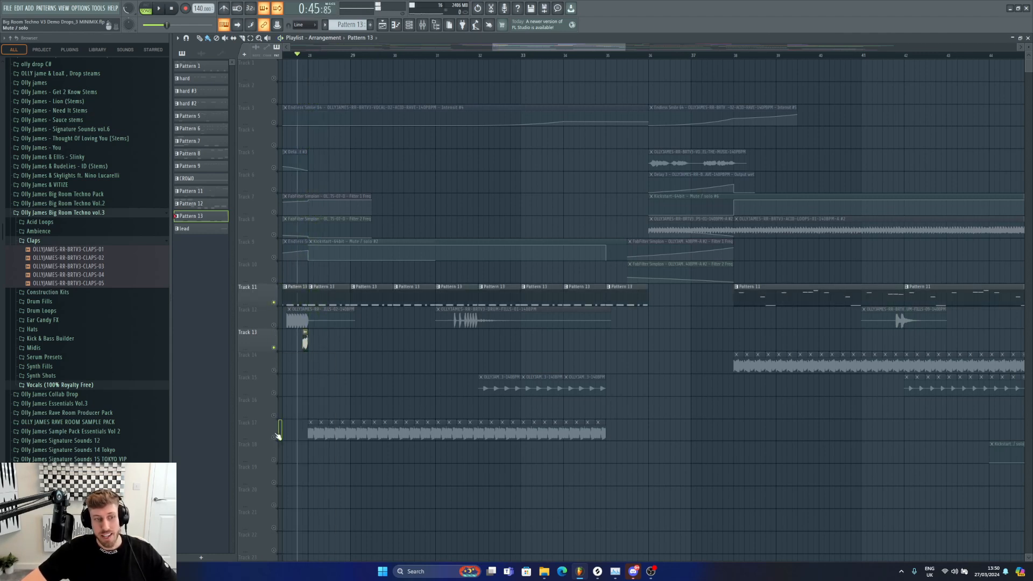
pyautogui.rightClick(274, 437)
pyautogui.scroll(-5, 582, 321)
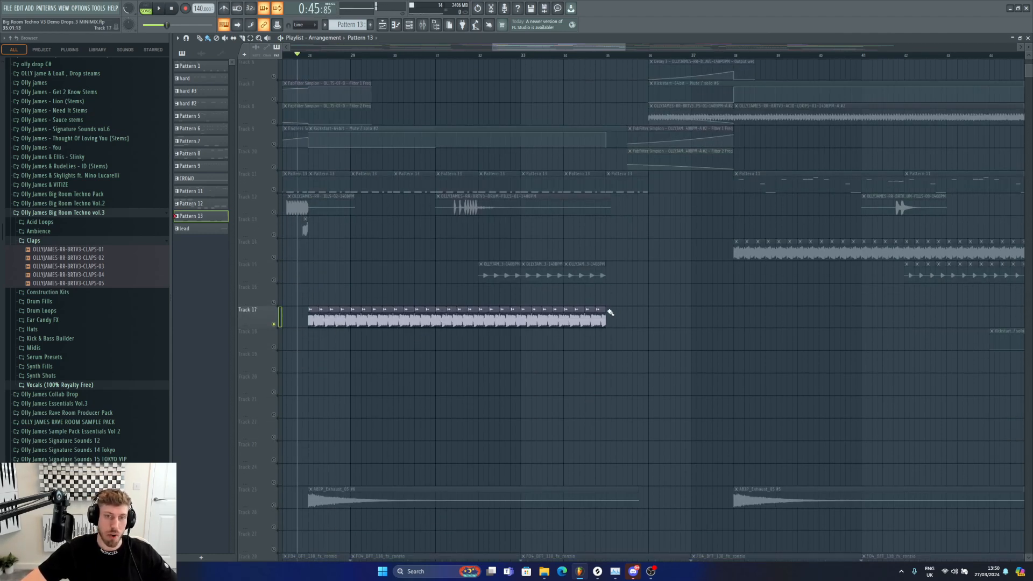
pyautogui.press('space')
pyautogui.moveTo(625, 48)
pyautogui.mouseDown()
pyautogui.moveTo(533, 56)
pyautogui.moveTo(734, 57)
pyautogui.moveTo(633, 54)
pyautogui.mouseUp()
pyautogui.press('space')
# Solo Track 12 and play its drum fill from bar 31, unmuting Tracks 15 and 17 during playback.
pyautogui.scroll(-5, 521, 263)
pyautogui.rightClick(274, 99)
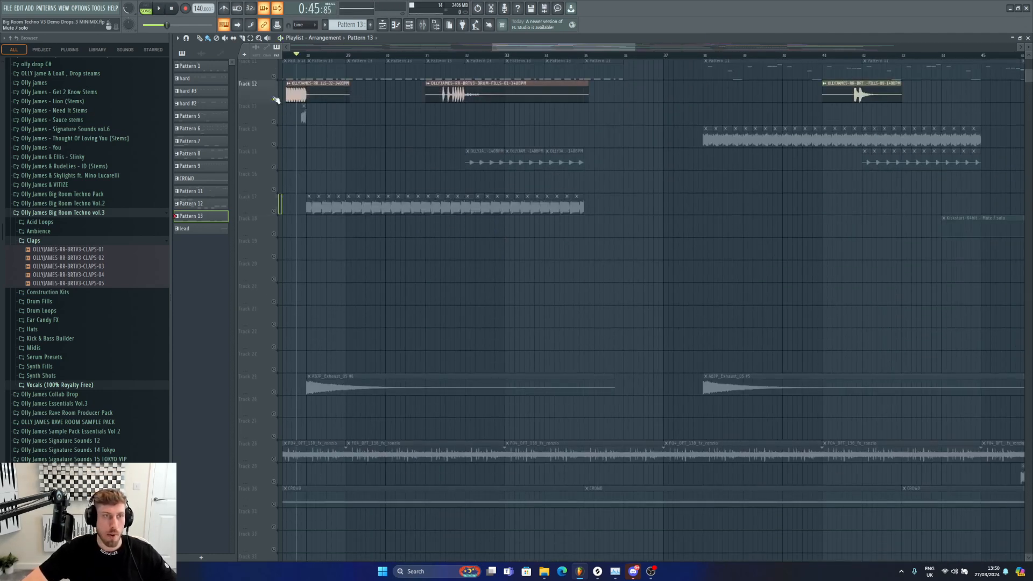
pyautogui.click(438, 53)
pyautogui.press('space')
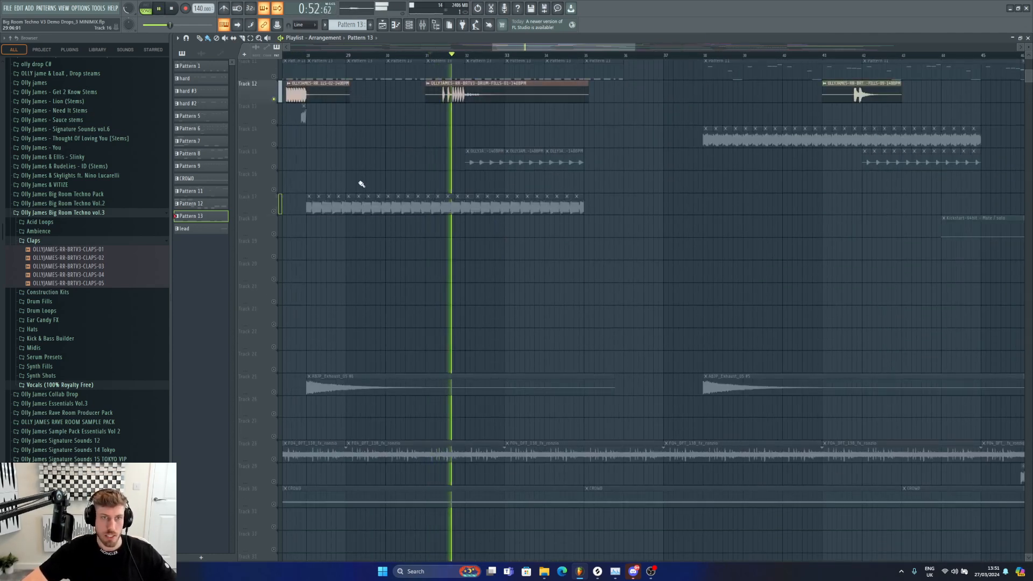
pyautogui.click(274, 167)
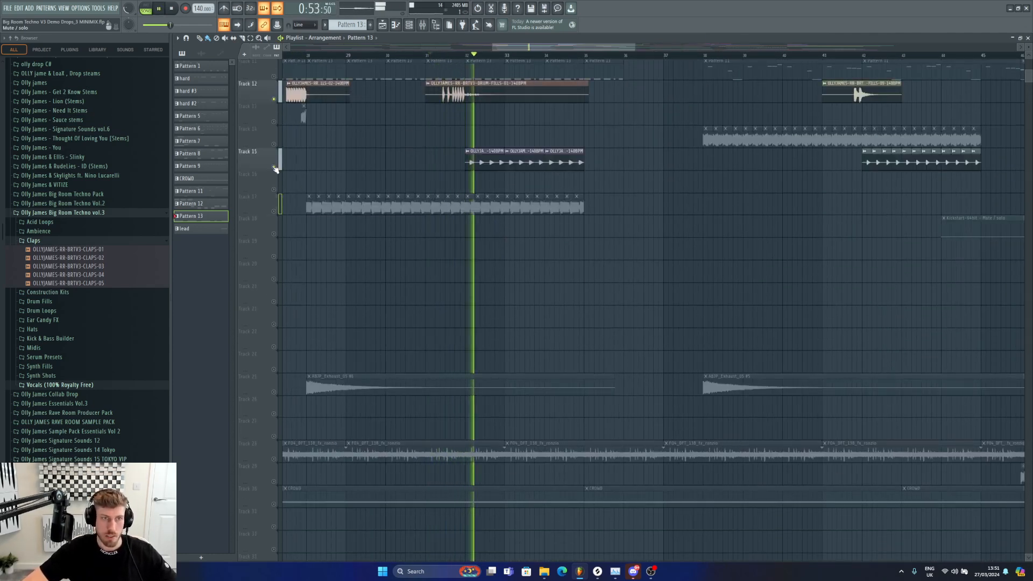
pyautogui.click(274, 212)
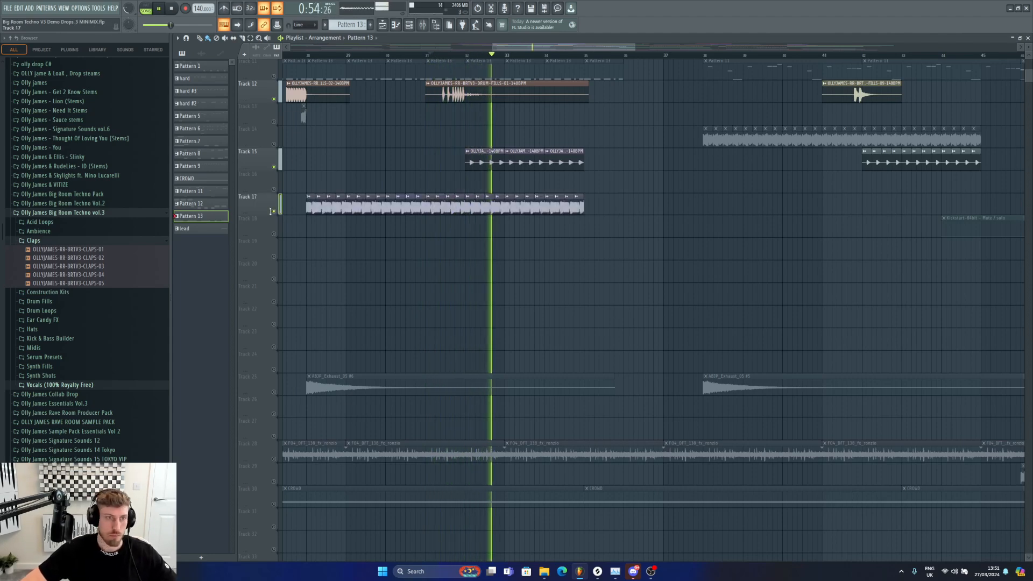
pyautogui.press('space')
# Restore all tracks to audible, select bars 36 to 46 and play through that section.
pyautogui.rightClick(274, 212)
pyautogui.rightClick(274, 212)
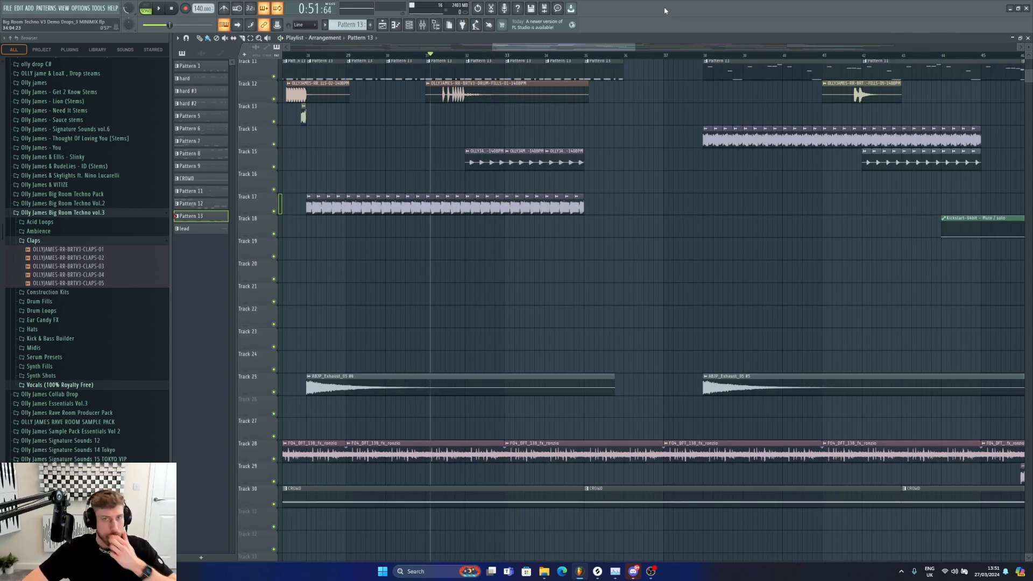
pyautogui.moveTo(635, 47); pyautogui.dragTo(727, 47)
pyautogui.scroll(5, 525, 226)
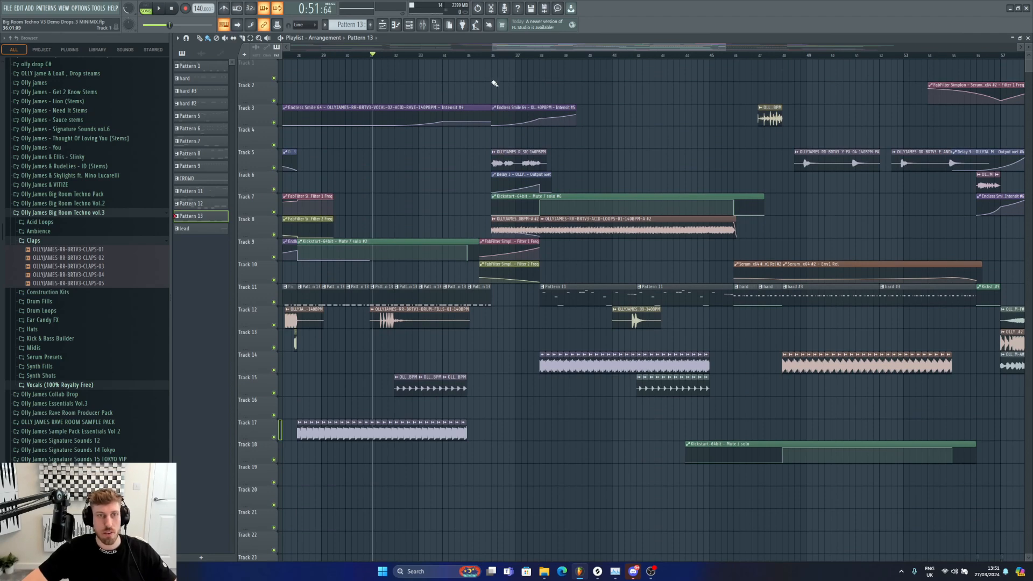
pyautogui.moveTo(494, 55); pyautogui.dragTo(733, 58)
pyautogui.press('space')
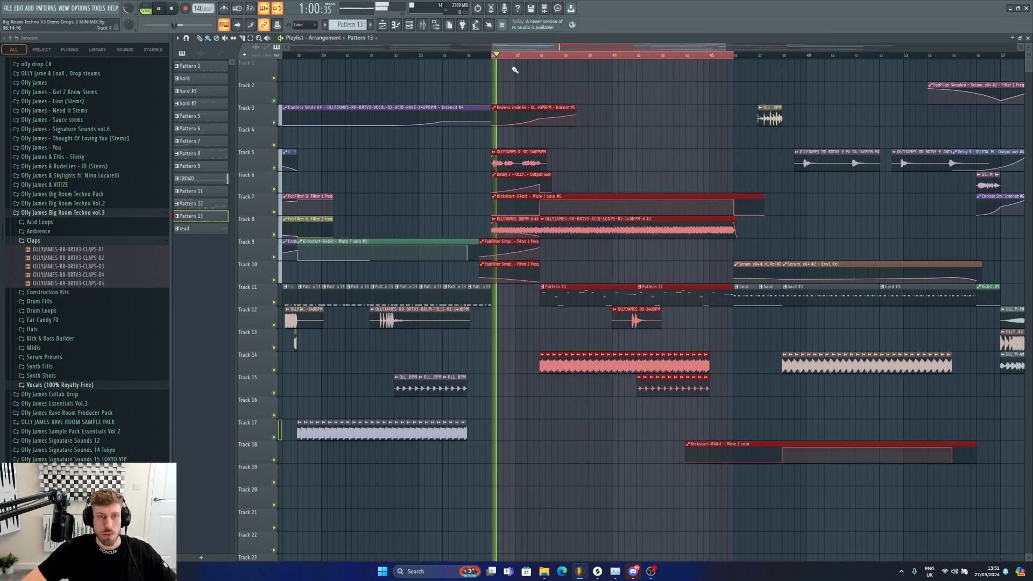
pyautogui.moveTo(492, 48); pyautogui.dragTo(689, 48)
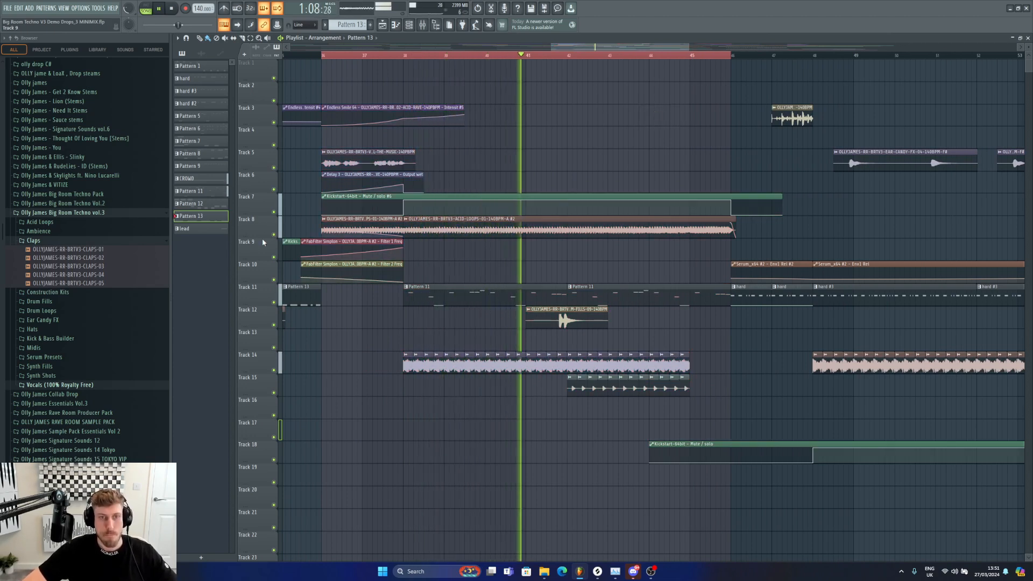
pyautogui.press('space')
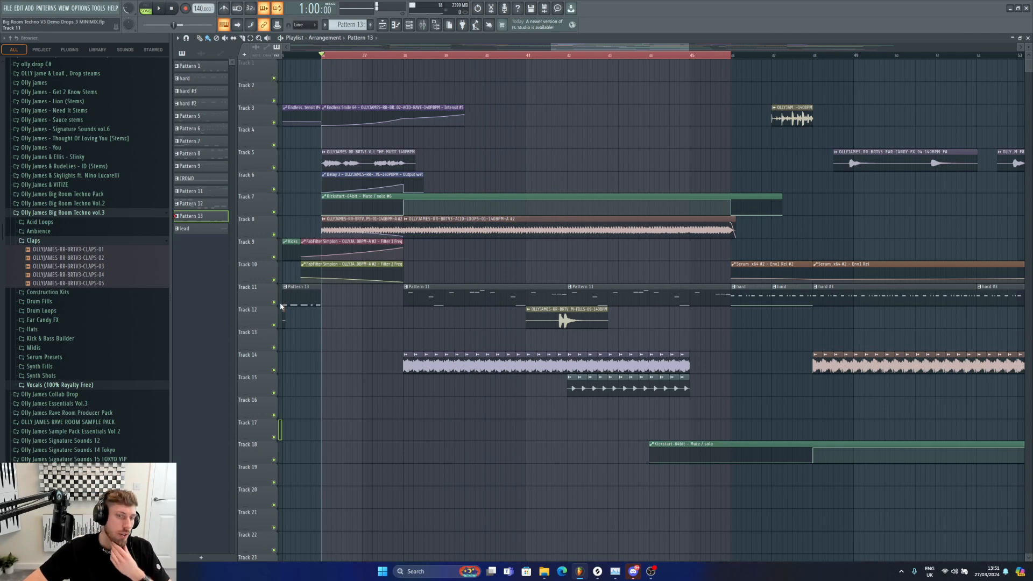
# Mute the acid loop on Track 8 and audition the arrangement from bar 38 without it.
pyautogui.click(275, 234)
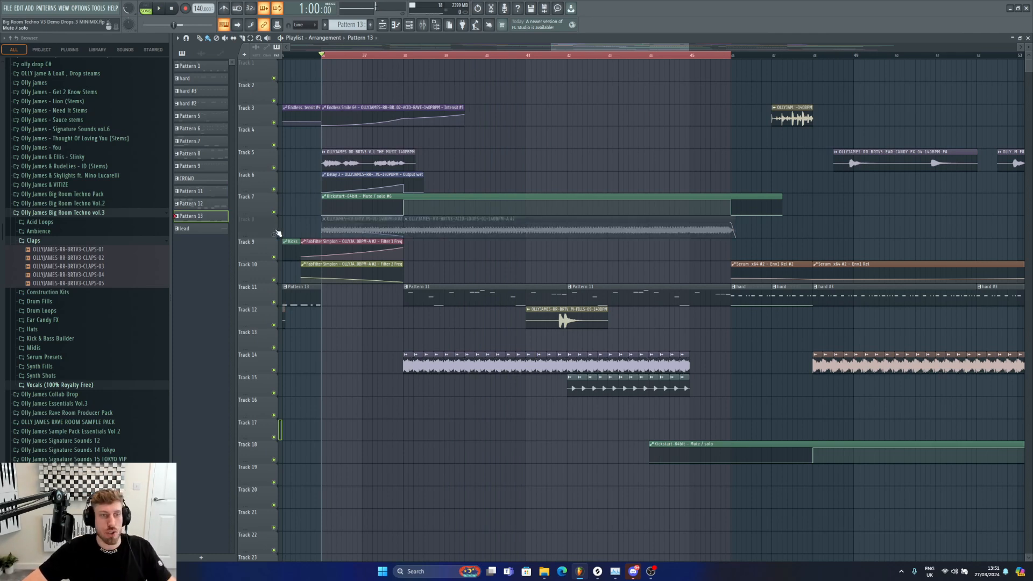
pyautogui.click(404, 56)
pyautogui.press('space')
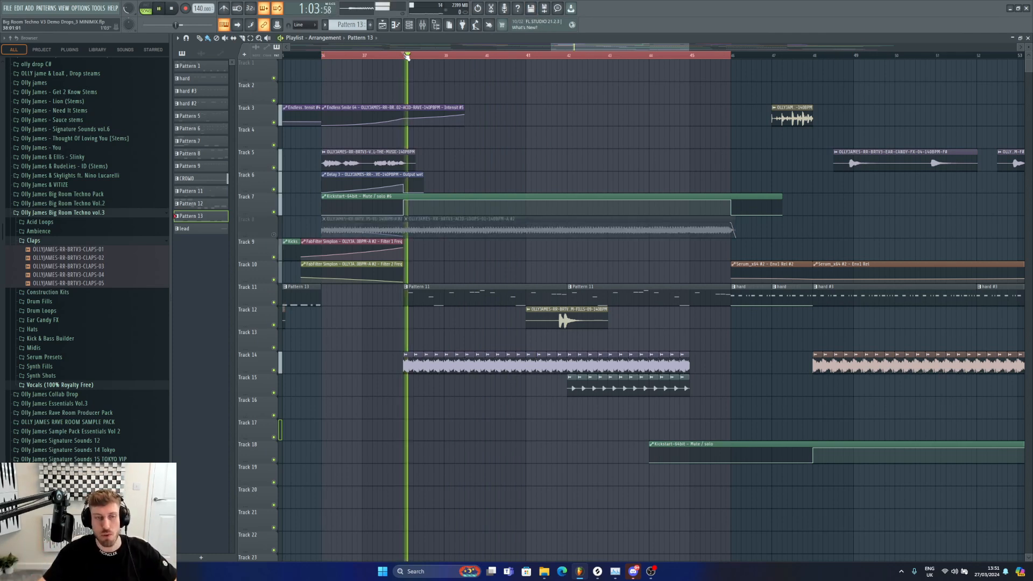
pyautogui.press('space')
# Solo Track 8 to audition the acid loop, and bring in the Kickstart automation on Track 7.
pyautogui.keyDown('ctrl'); pyautogui.click(274, 235); pyautogui.keyUp('ctrl')
pyautogui.press('space')
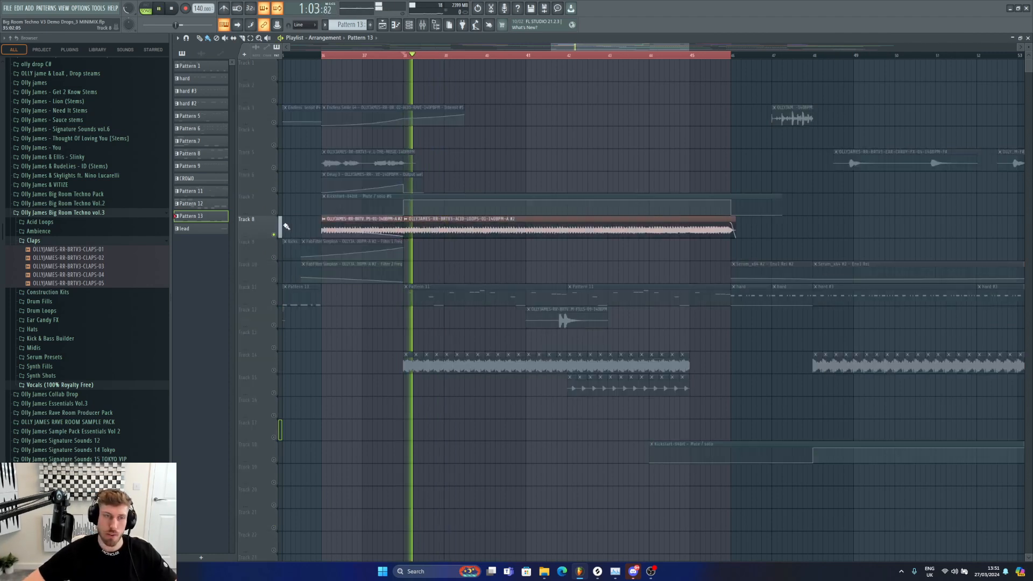
pyautogui.click(274, 212)
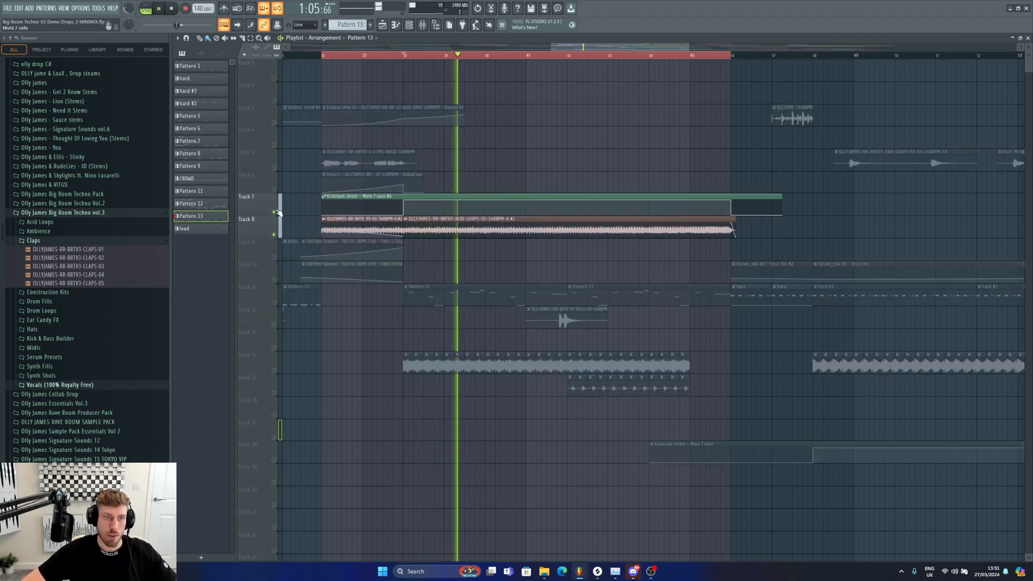
pyautogui.press('space')
# Examine the acid loop's effects chain on mixer track 27, including kHs Haas and FabFilter Pro-Q 3, and return to the playlist.
pyautogui.doubleClick(477, 223)
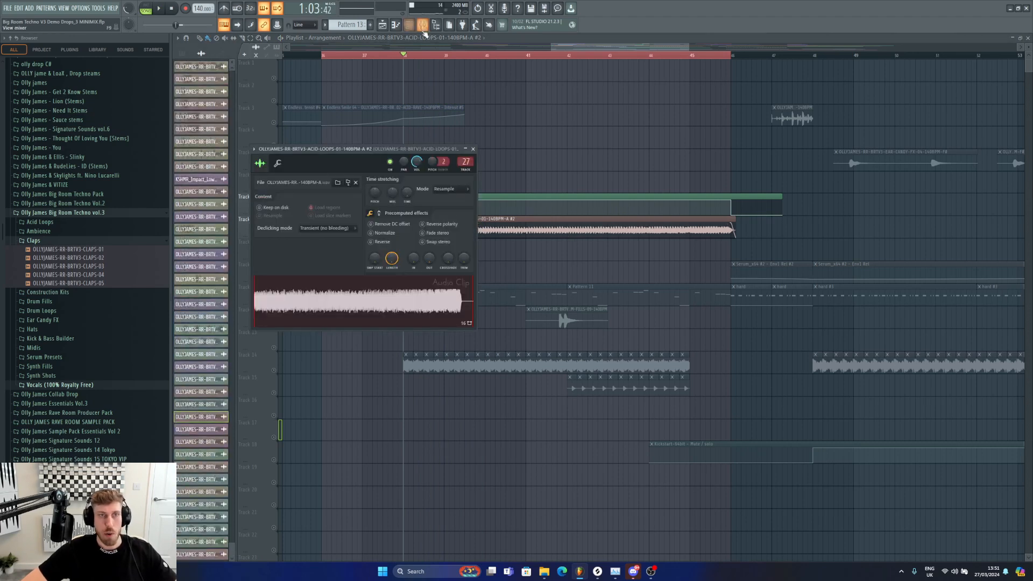
pyautogui.click(466, 160)
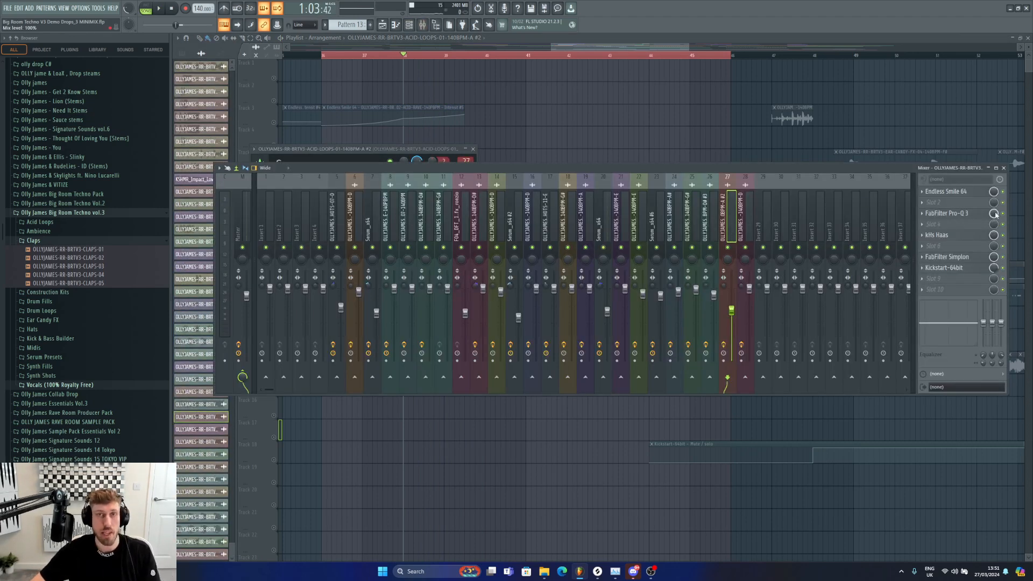
pyautogui.click(969, 239)
pyautogui.click(970, 239)
pyautogui.click(954, 205)
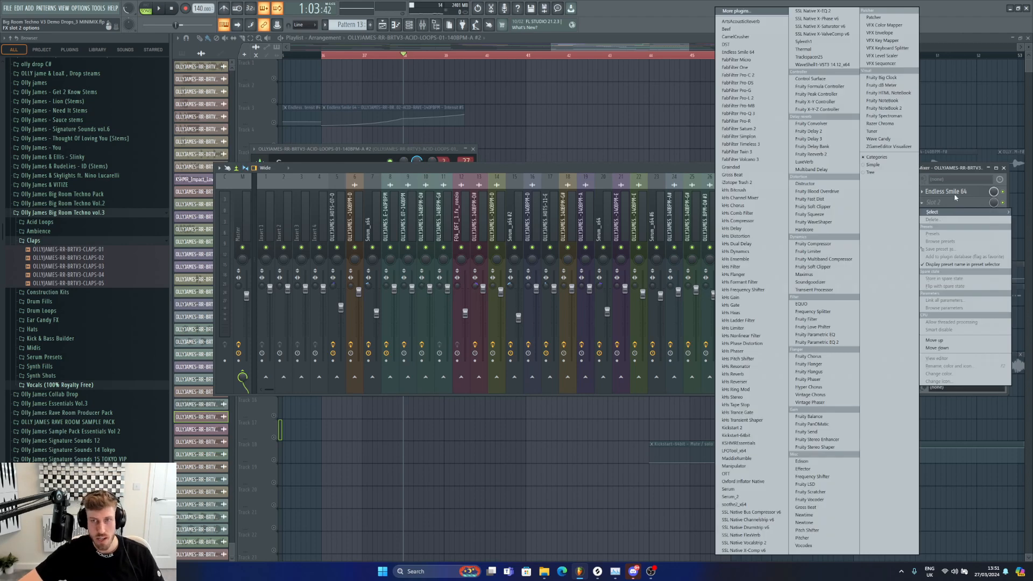
pyautogui.press('Escape')
pyautogui.click(958, 213)
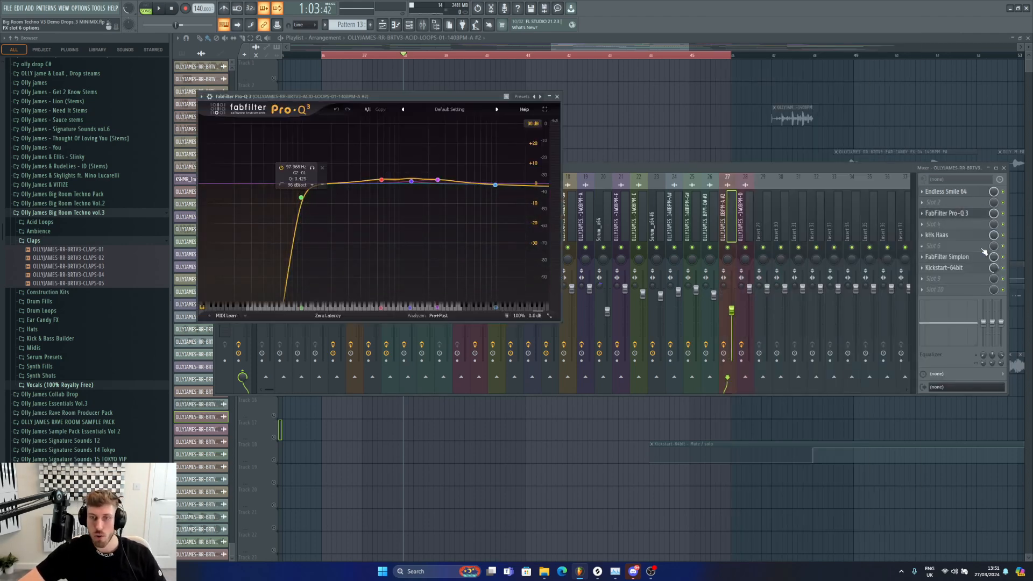
pyautogui.click(588, 48)
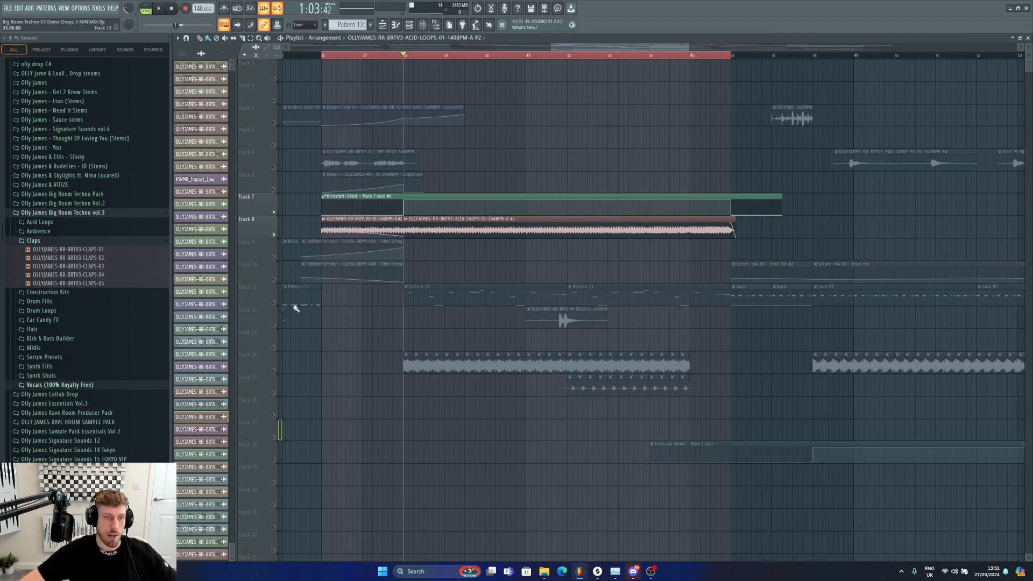
# Unmute Track 11, mute Track 8, and play from bar 38 while viewing Pattern 11's notes and channels.
pyautogui.click(275, 304)
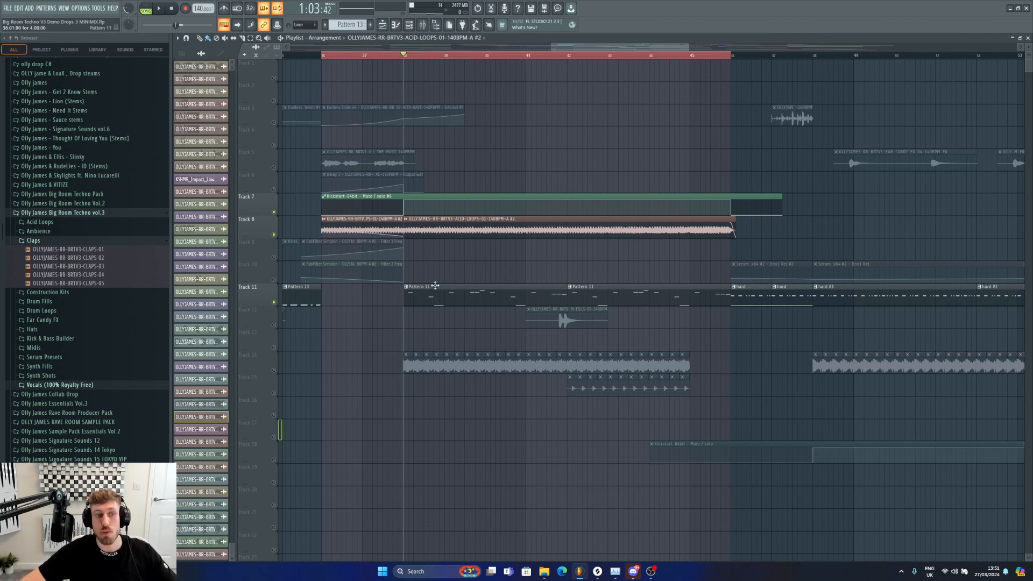
pyautogui.click(275, 235)
pyautogui.press('space')
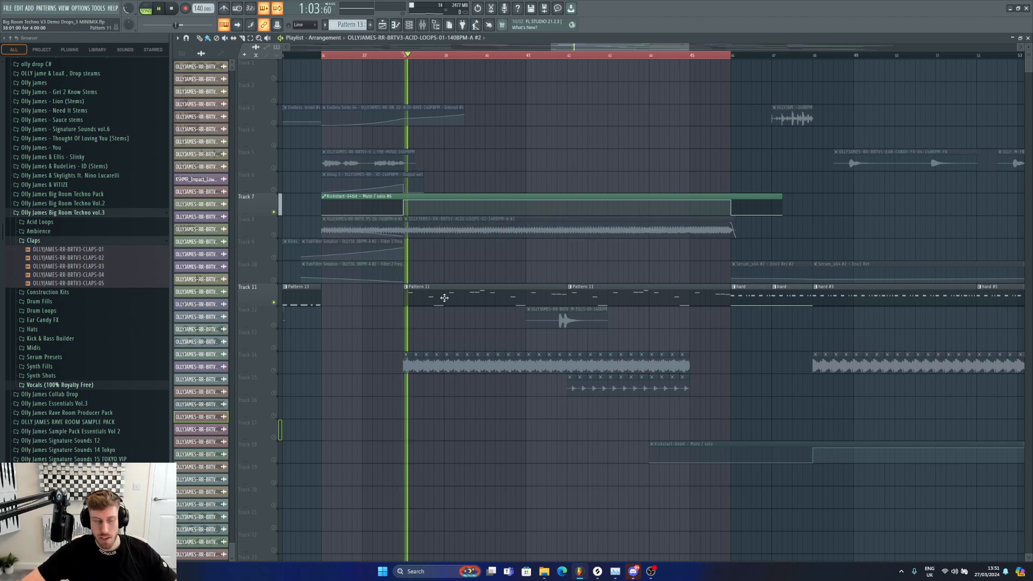
pyautogui.doubleClick(443, 295)
pyautogui.press('F6')
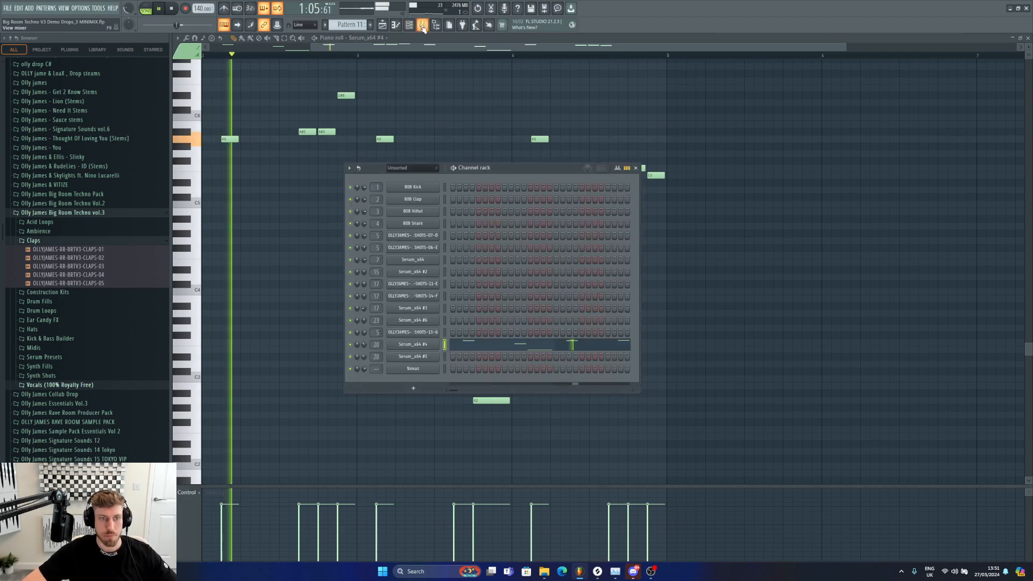
# Examine the effects chain on Serum's mixer track 20 and audition Pattern 11 on its own.
pyautogui.press('F9')
pyautogui.click(608, 224)
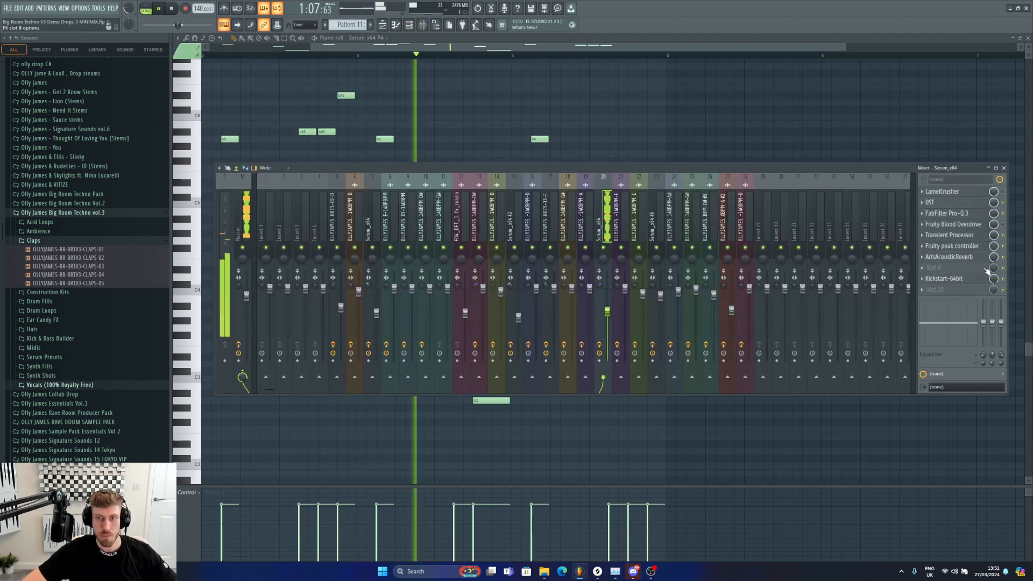
pyautogui.press('space')
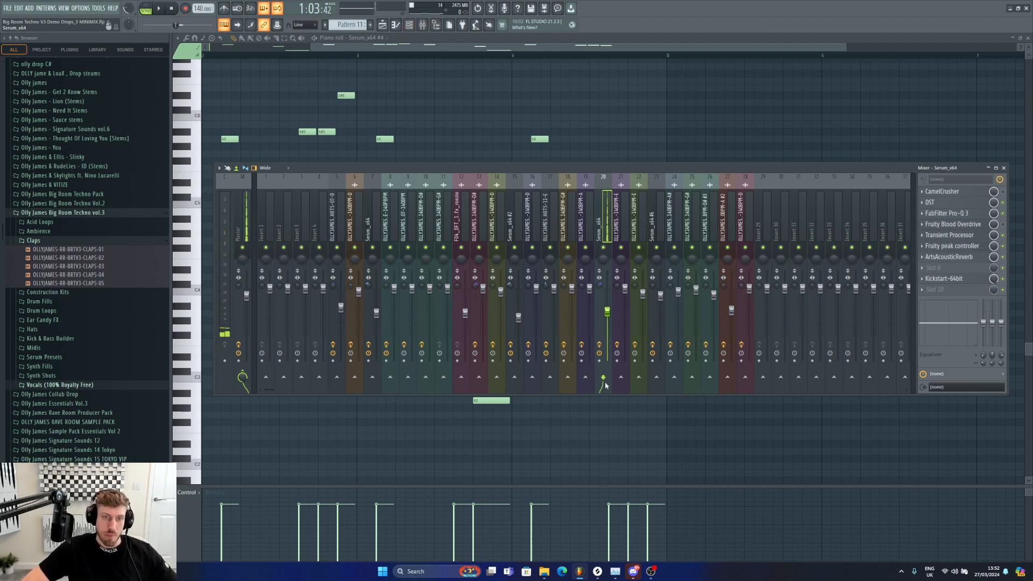
pyautogui.press('space')
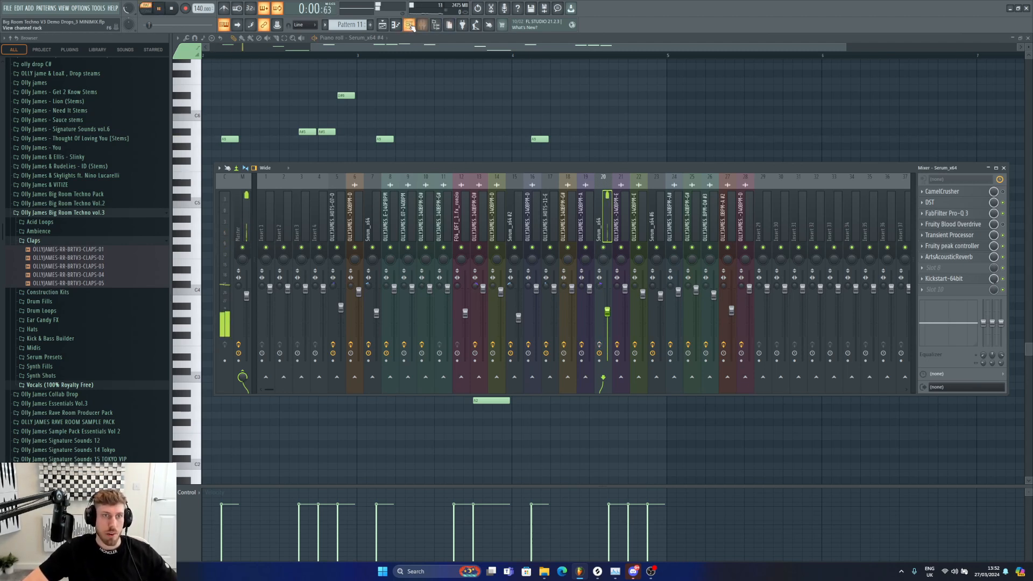
pyautogui.press('space')
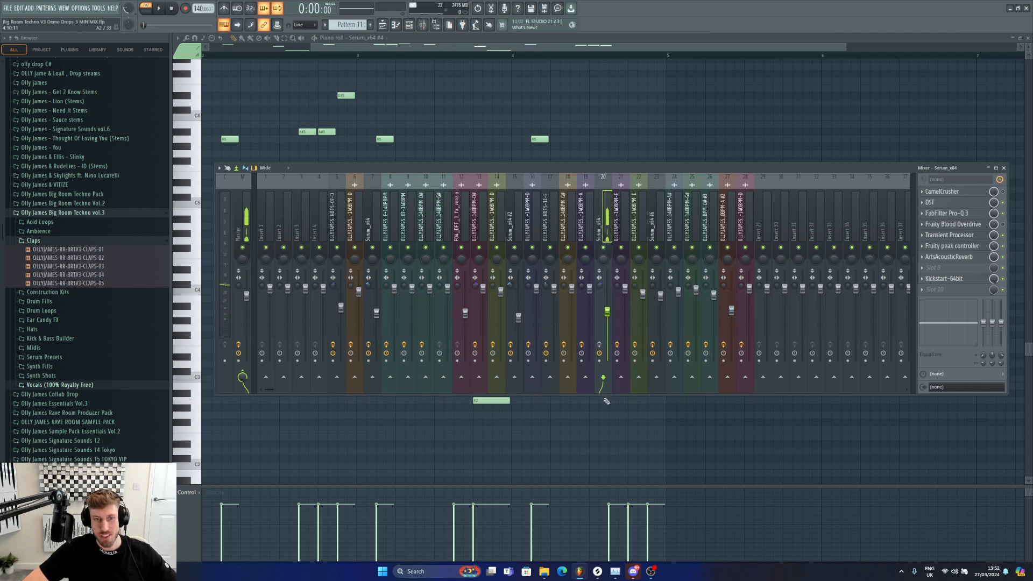
# Examine the Serum_x64 #4 lead preset RR-BRTV3-LD-Olly and the full melody in Pattern 11's piano roll.
pyautogui.click(409, 25)
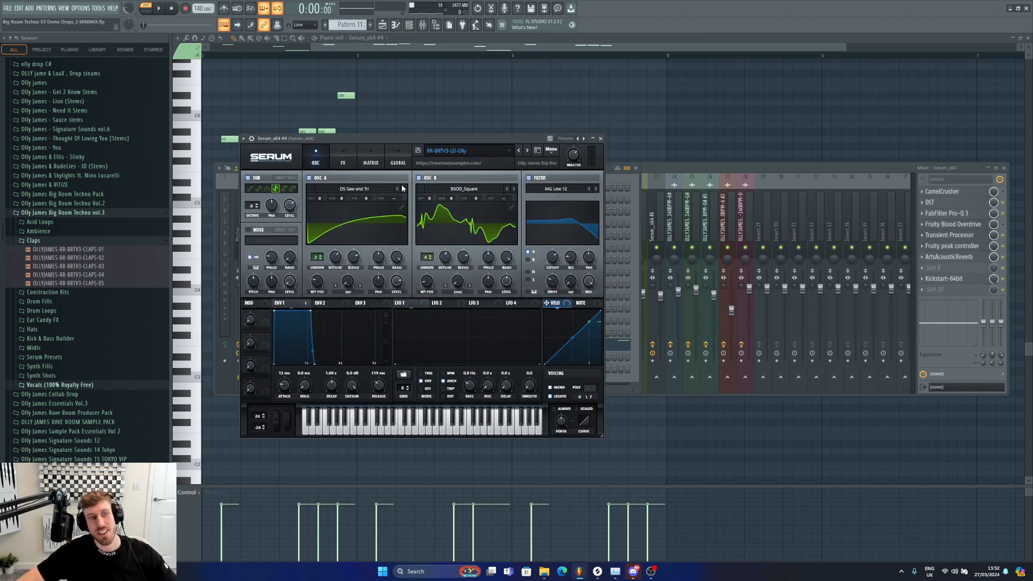
pyautogui.moveTo(467, 49); pyautogui.dragTo(230, 73)
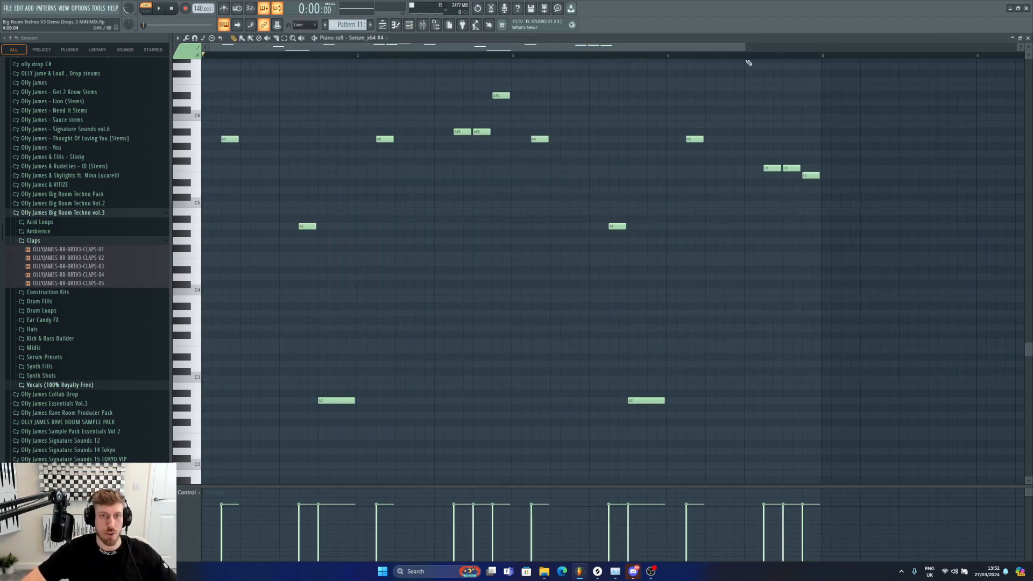
pyautogui.moveTo(747, 51); pyautogui.dragTo(808, 50)
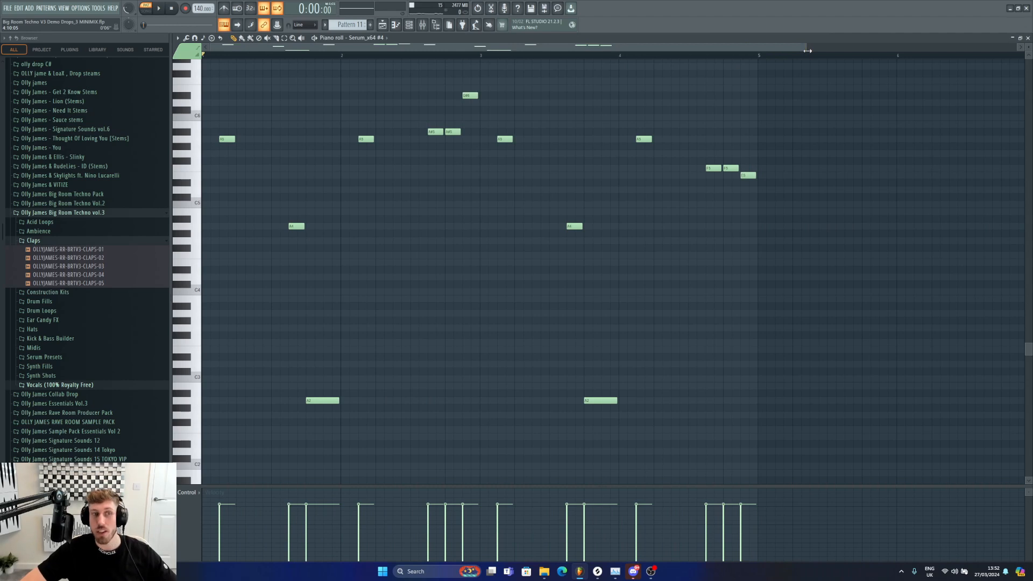
pyautogui.click(423, 26)
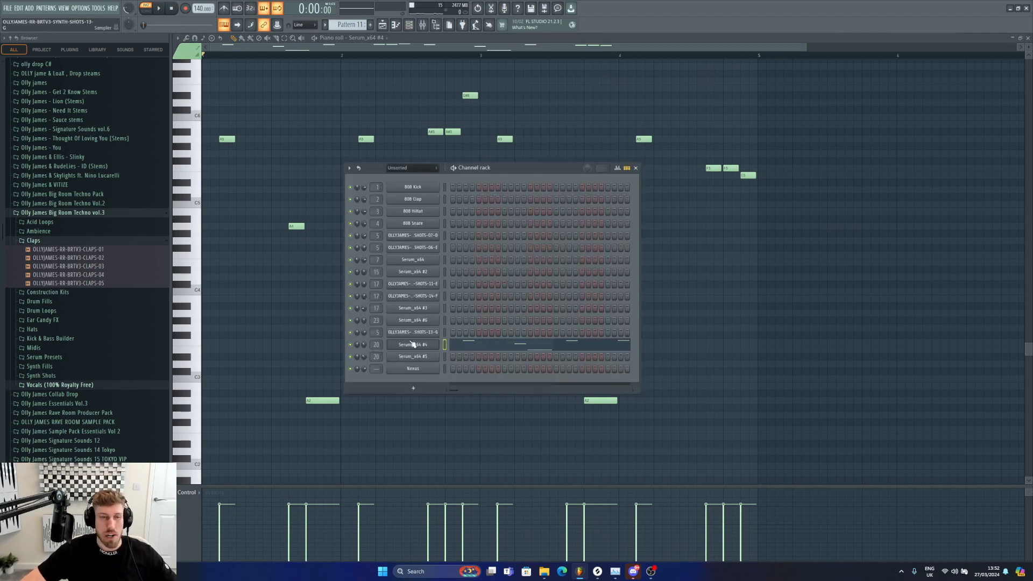
# Examine the effects chain on Serum mixer track 20, including FabFilter Pro-Q 3, Transient Processor and ArtsAcousticReverb.
pyautogui.click(424, 25)
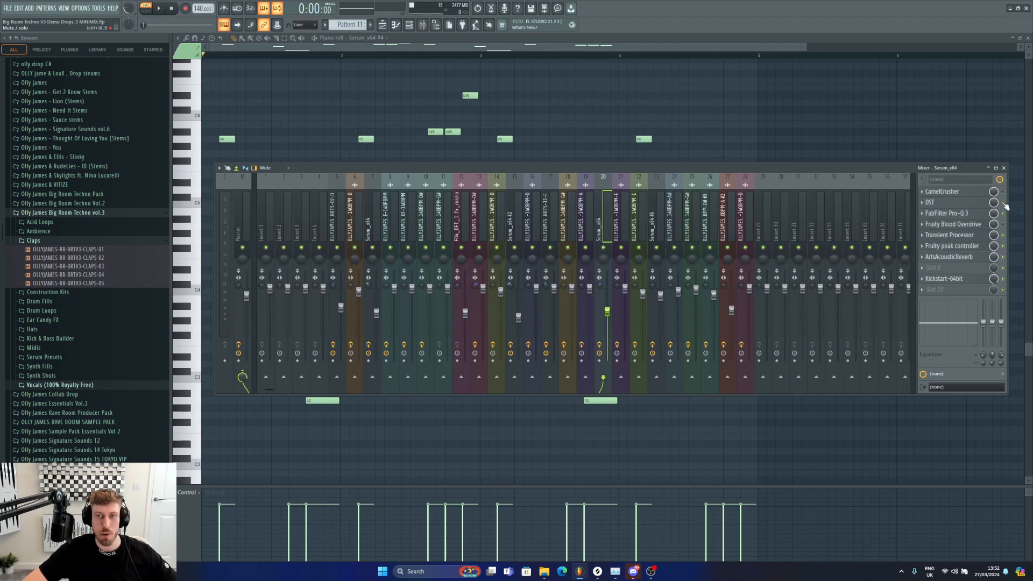
pyautogui.click(958, 203)
pyautogui.click(959, 204)
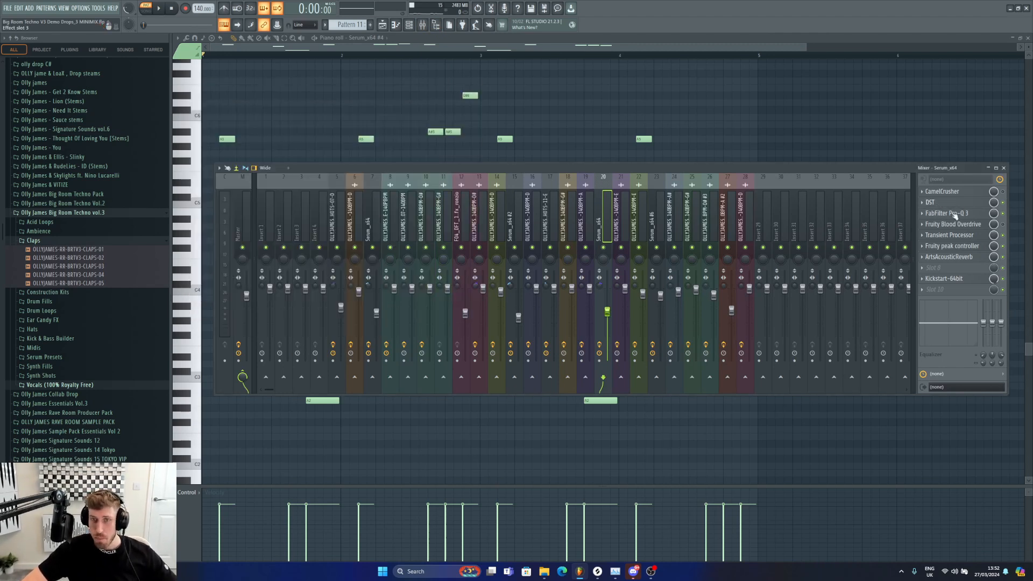
pyautogui.click(956, 214)
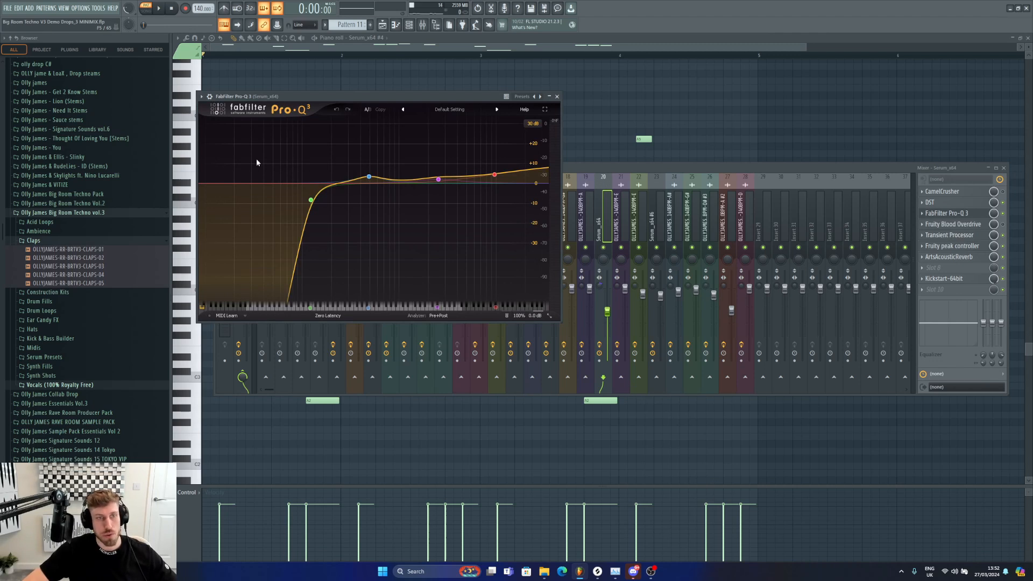
pyautogui.click(966, 236)
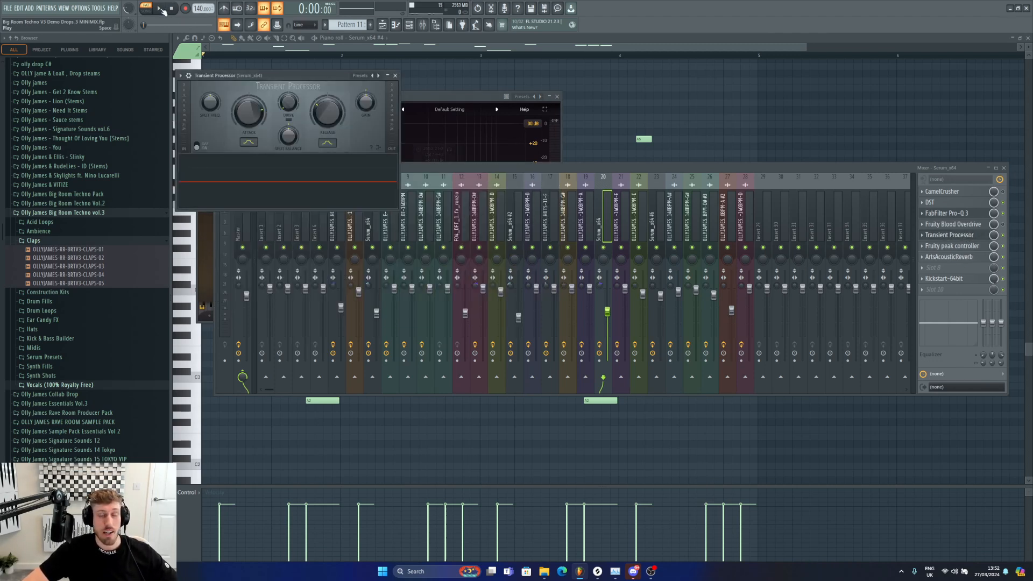
pyautogui.click(967, 262)
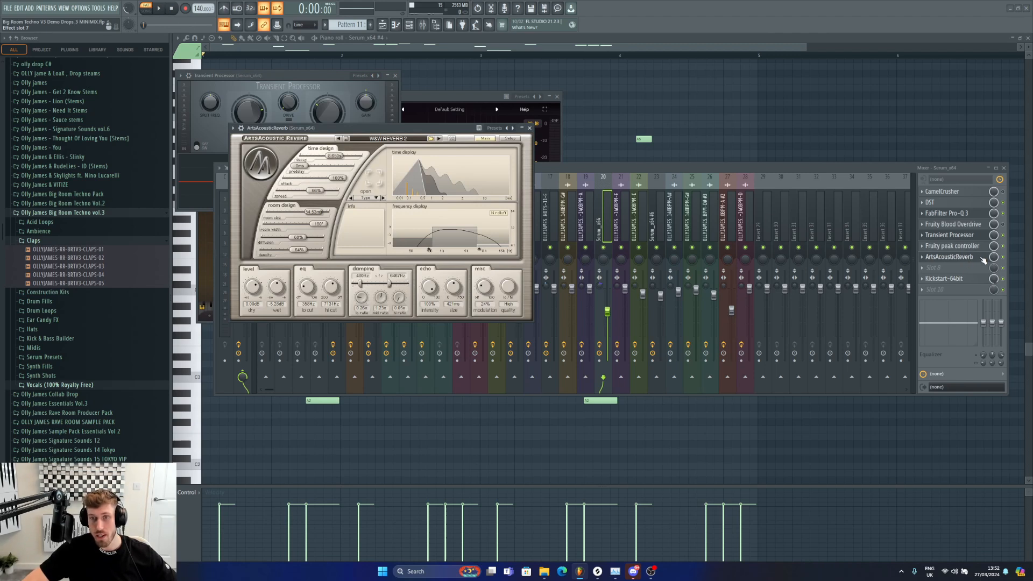
pyautogui.click(984, 261)
pyautogui.press('space')
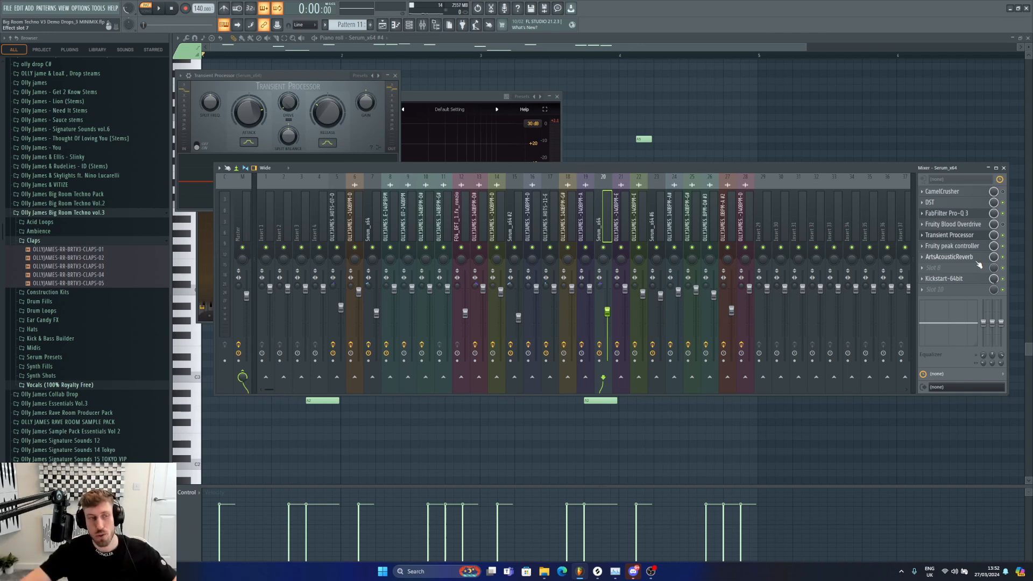
# Audition Pattern 11's melody from the piano roll and view its signal on mixer track 20.
pyautogui.click(231, 51)
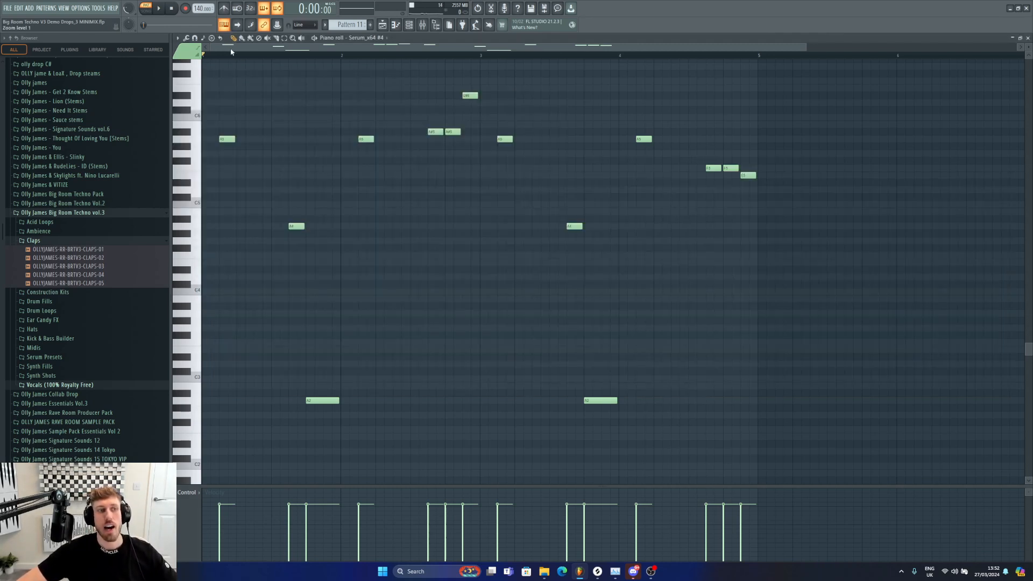
pyautogui.press('space')
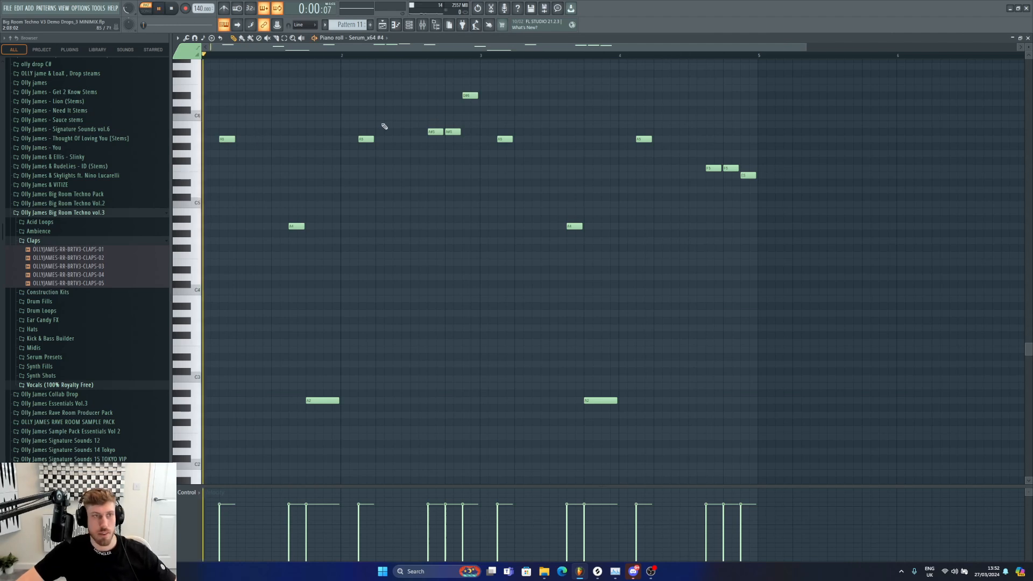
pyautogui.press('F9')
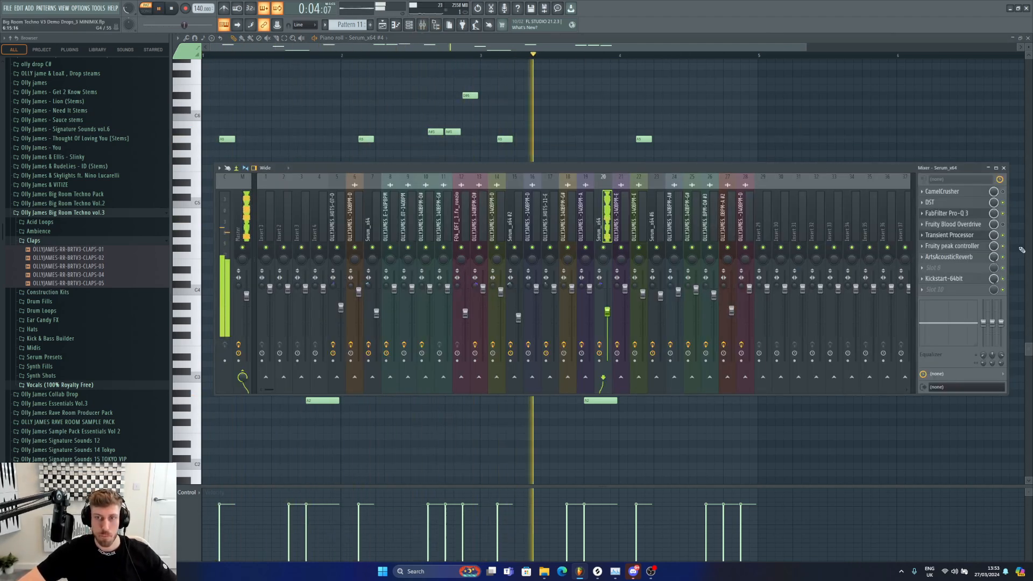
pyautogui.press('space')
# Return to the playlist, unmute Track 8, and play the acid loop with Pattern 11 from just before bar 38.
pyautogui.click(382, 25)
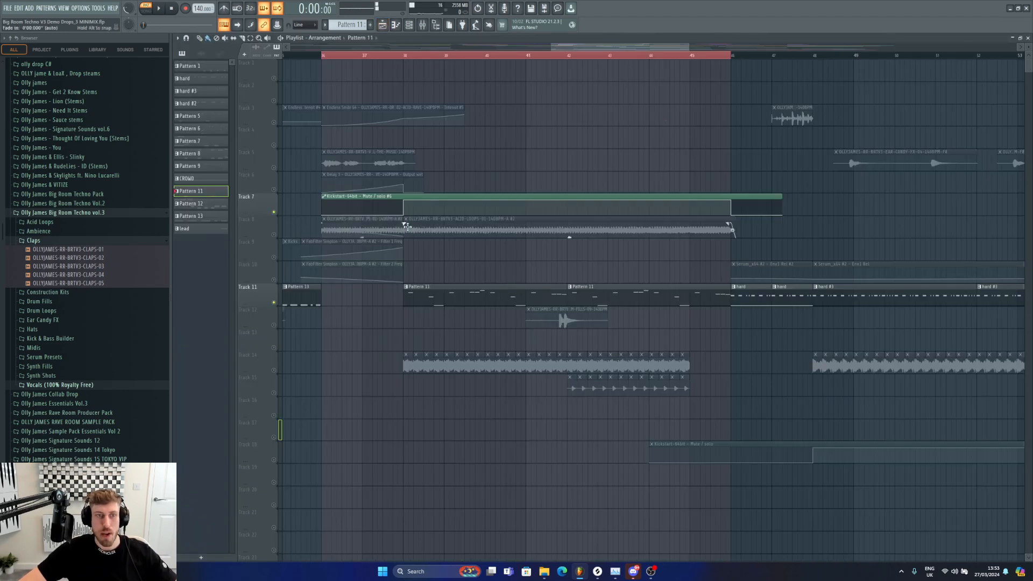
pyautogui.click(274, 235)
pyautogui.click(403, 53)
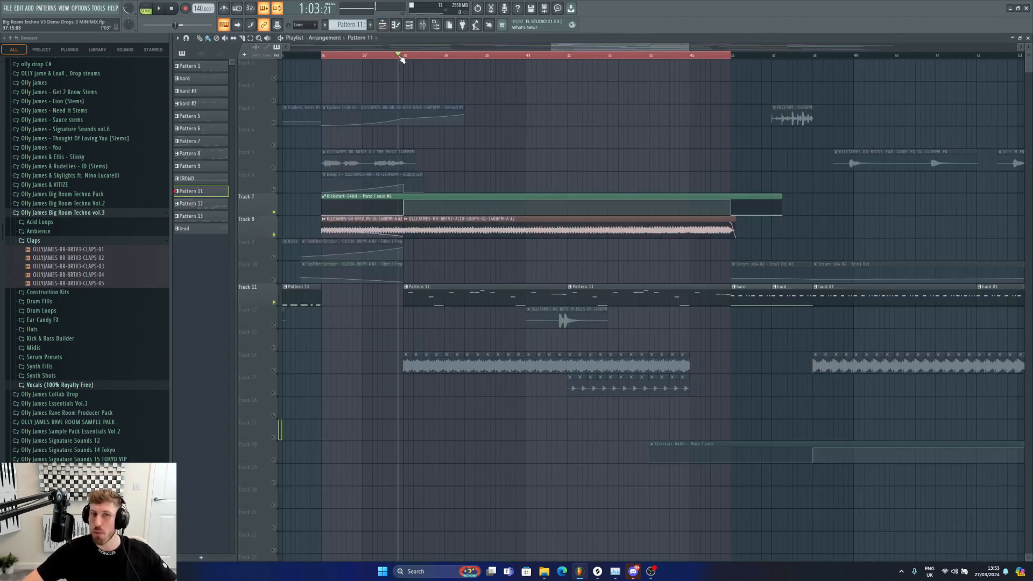
pyautogui.press('space')
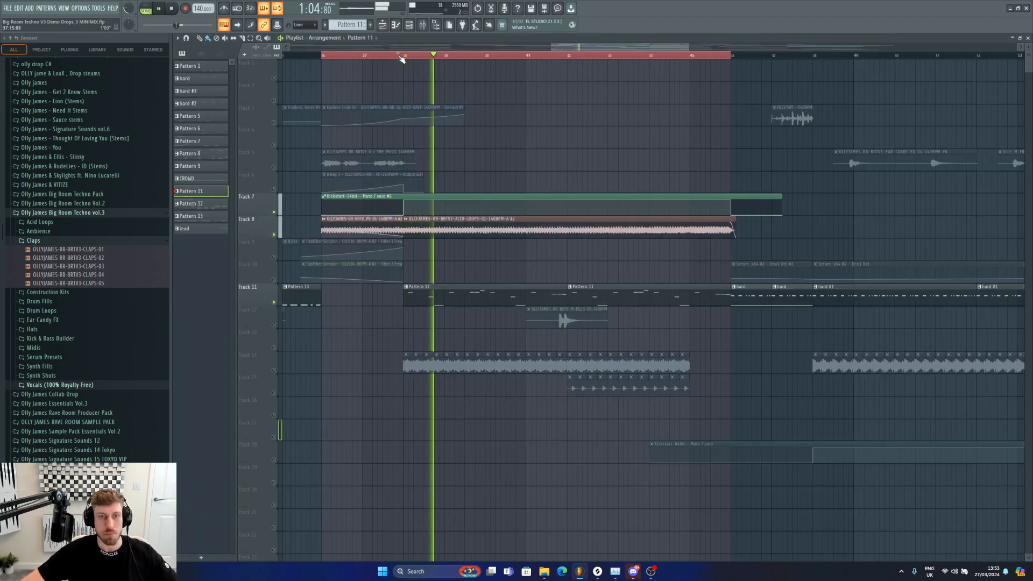
pyautogui.press('space')
# Solo Track 14, identify its FULL-KICK-05 sample, and play the kick from just before bar 38.
pyautogui.rightClick(274, 370)
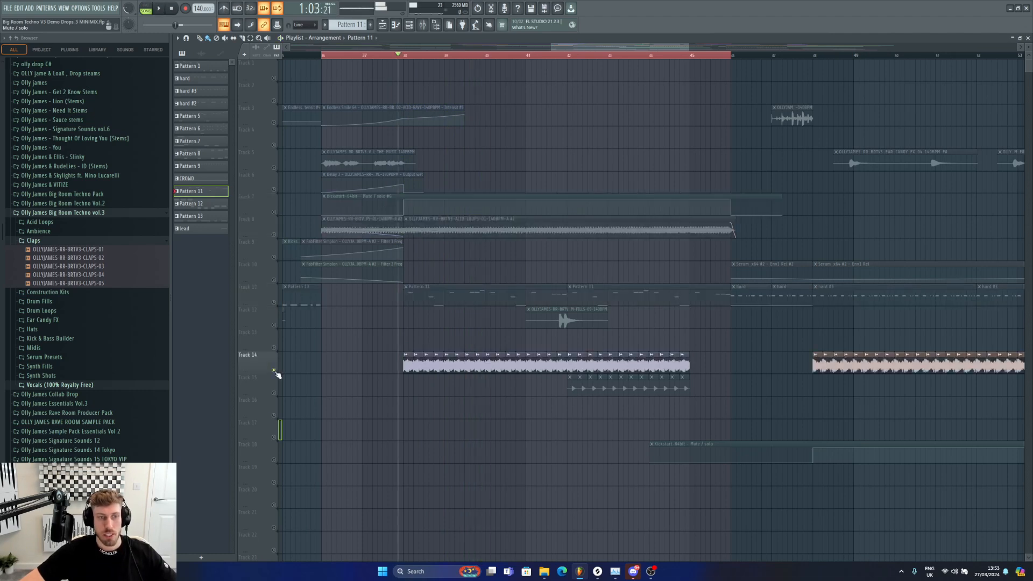
pyautogui.doubleClick(474, 355)
pyautogui.click(581, 38)
pyautogui.press('space')
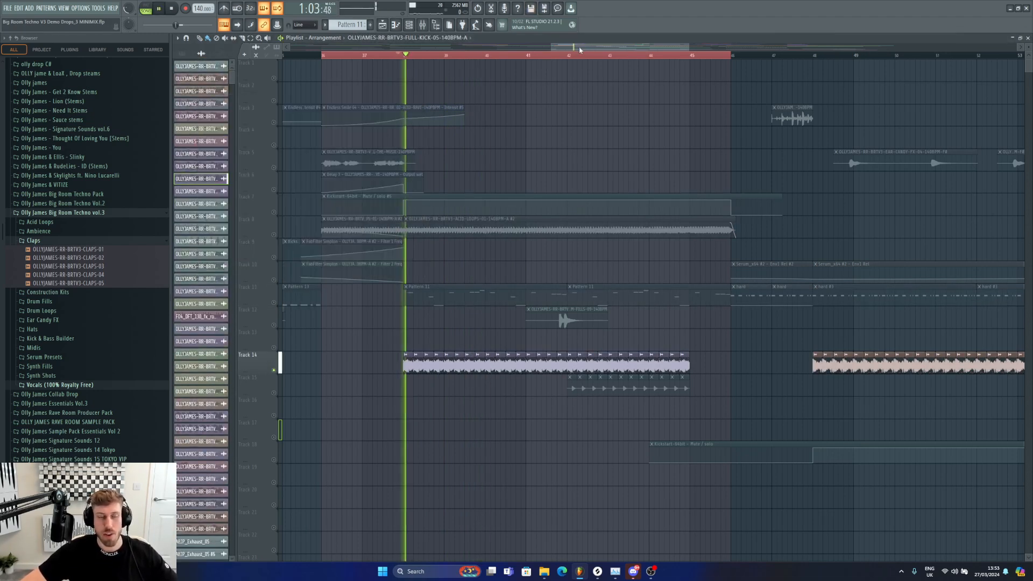
pyautogui.press('space')
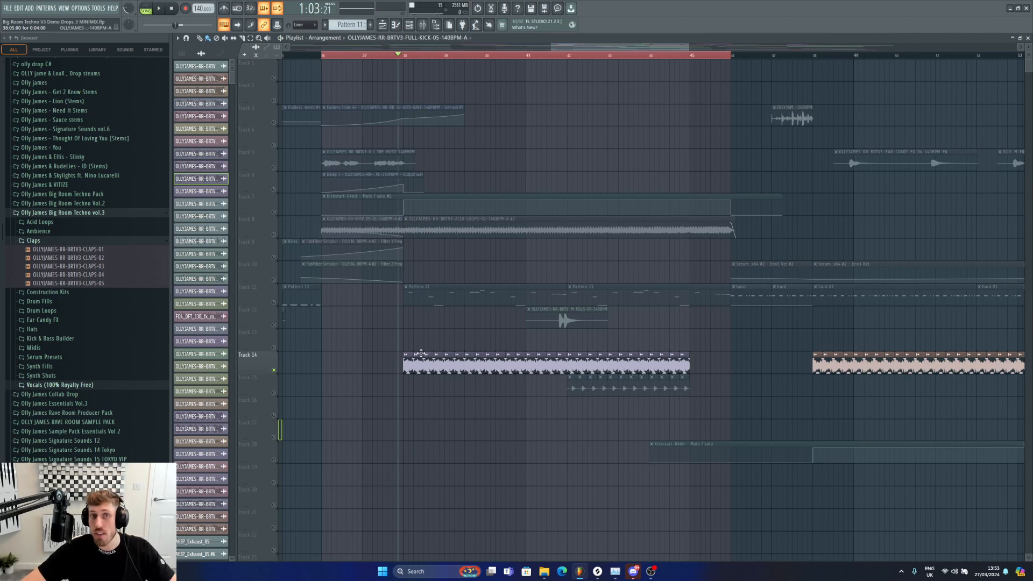
# Play the kick again and bring in Track 11 and Track 8 during playback.
pyautogui.press('space')
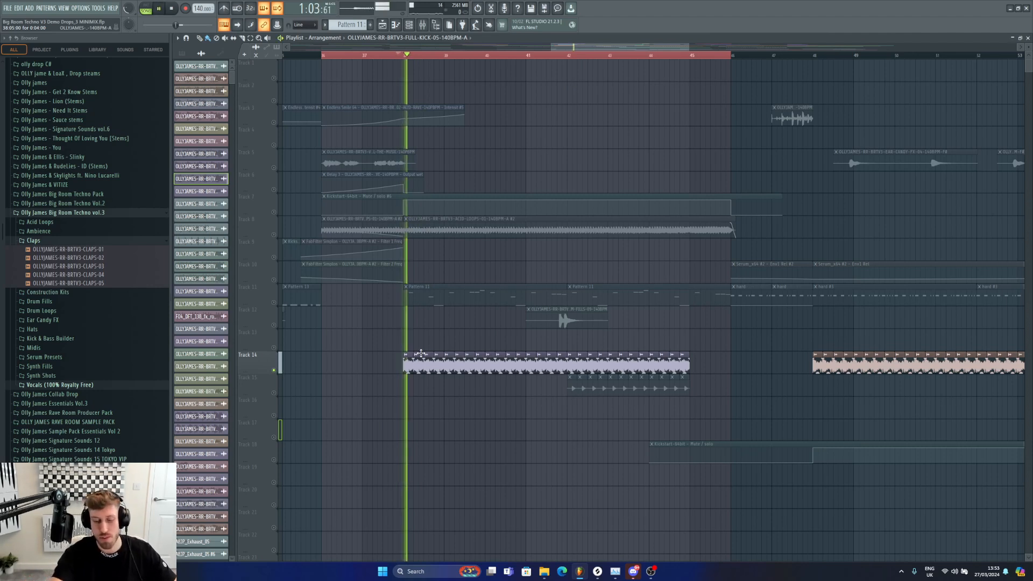
pyautogui.click(280, 303)
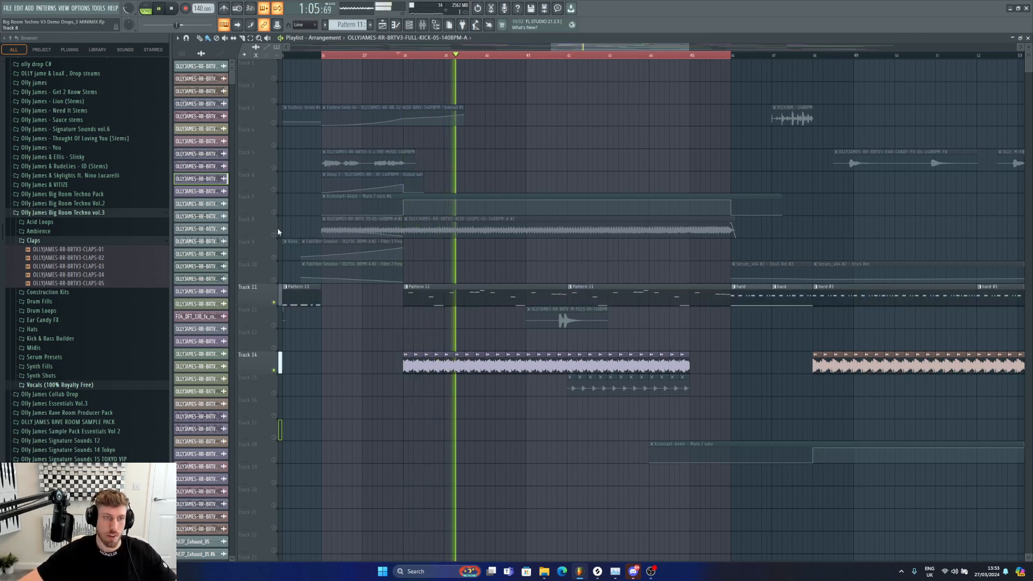
pyautogui.click(279, 231)
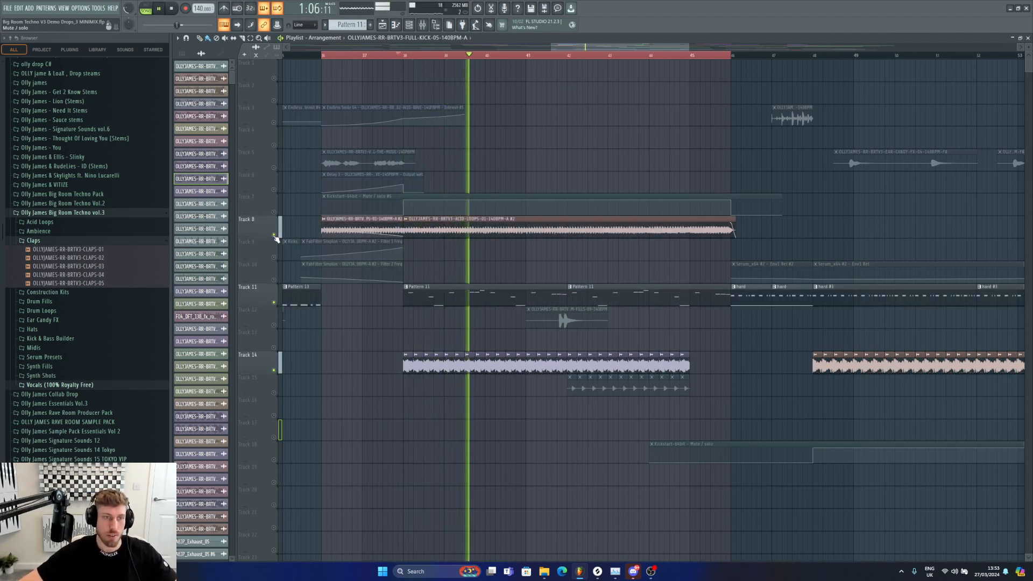
# Solo the Track 12 drum fill, unmute Track 15, and audition both from around bar 41, identifying the DRUM-LOOPS-08 sample.
pyautogui.keyDown('ctrl'); pyautogui.click(280, 318); pyautogui.keyUp('ctrl')
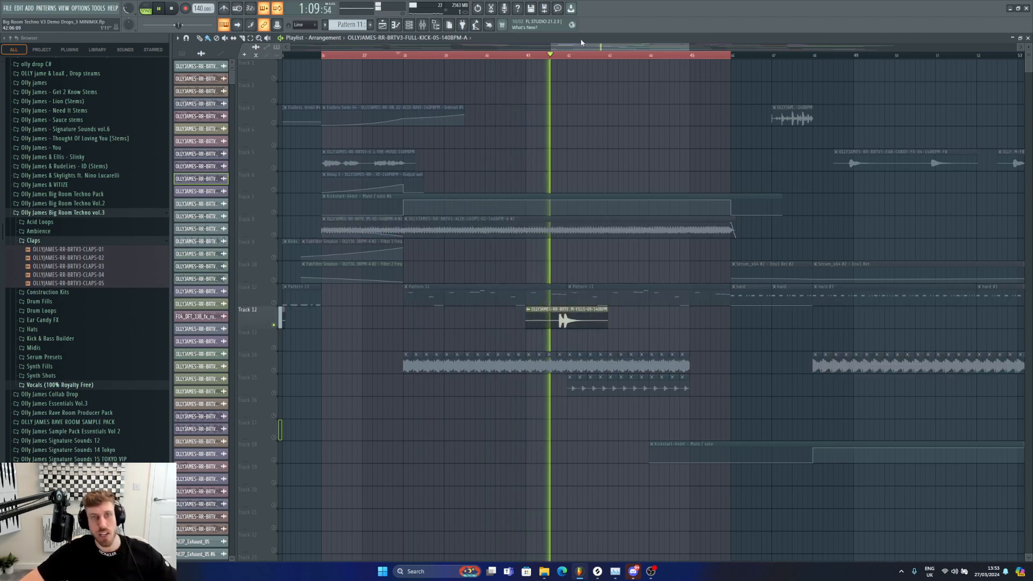
pyautogui.press('space')
pyautogui.click(280, 386)
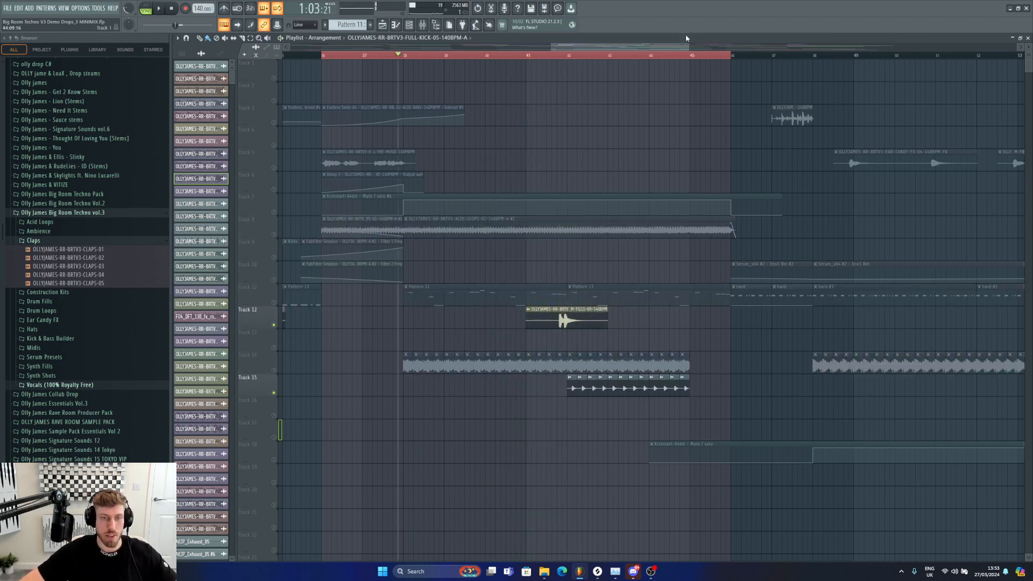
pyautogui.click(551, 58)
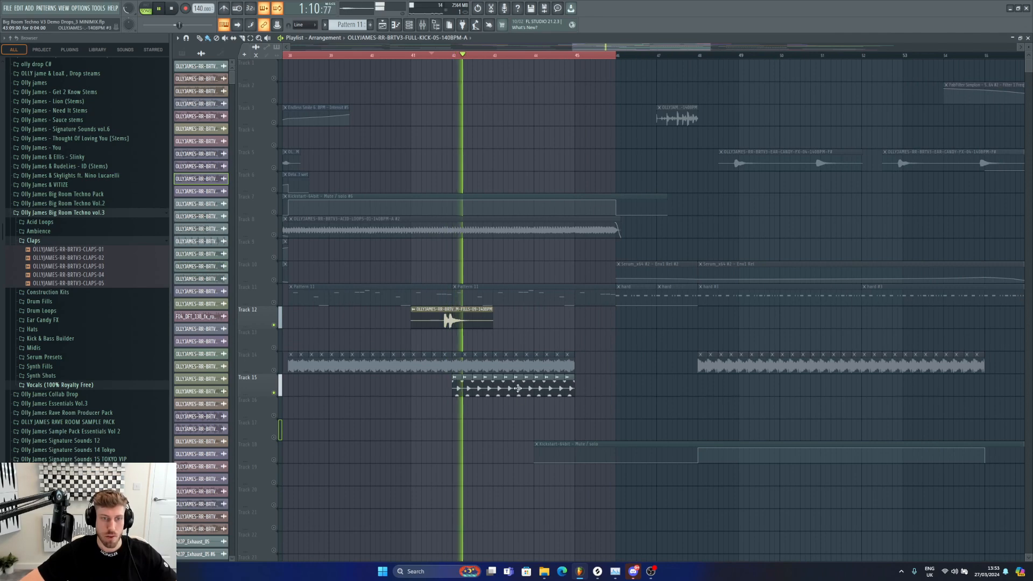
pyautogui.doubleClick(514, 380)
pyautogui.press('space')
pyautogui.press('Escape')
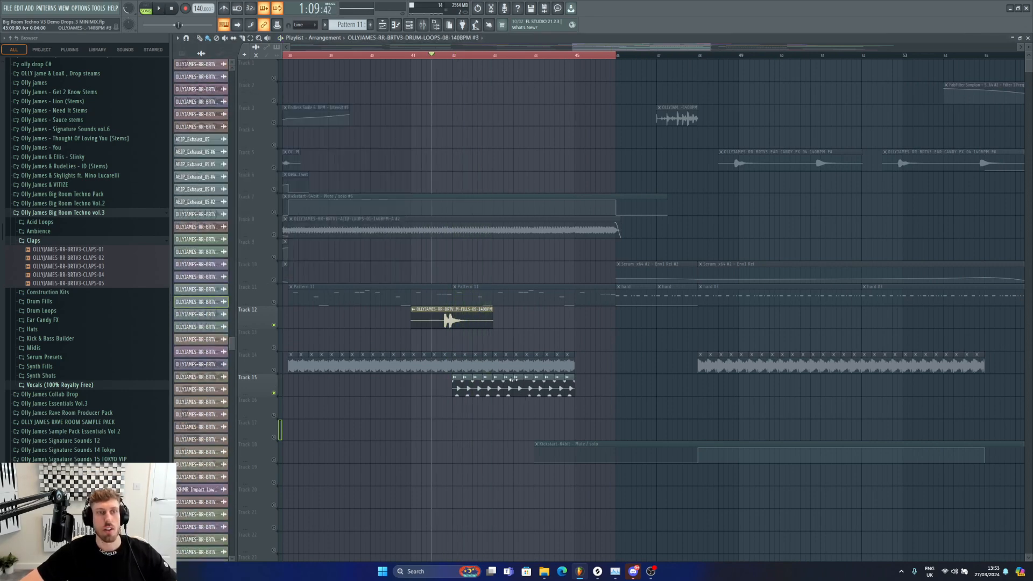
# Restore all tracks from solo, select bars 46 to 57 in the playlist, and play that section.
pyautogui.rightClick(274, 235)
pyautogui.rightClick(274, 235)
pyautogui.scroll(-3, 482, 358)
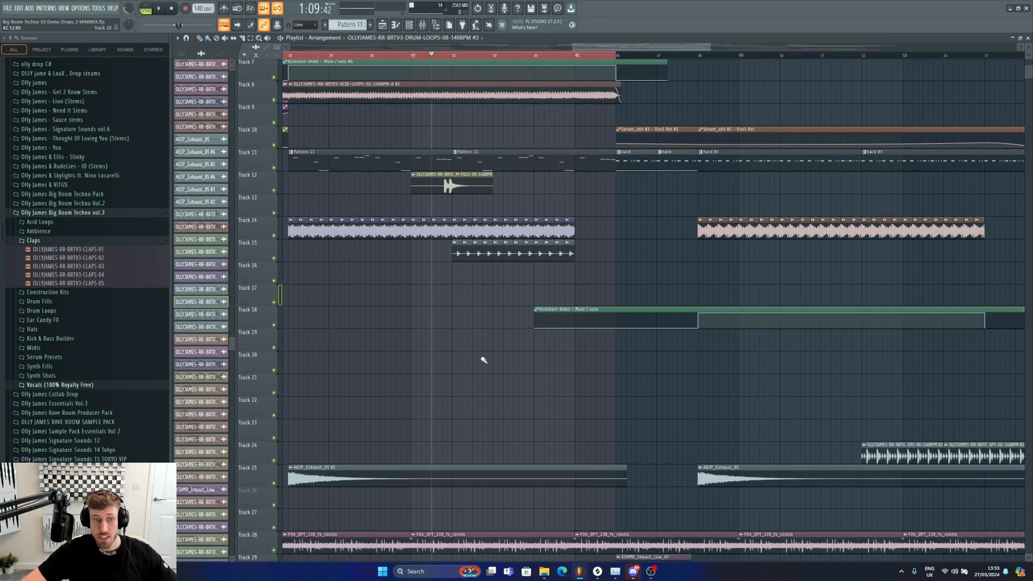
pyautogui.scroll(3, 480, 362)
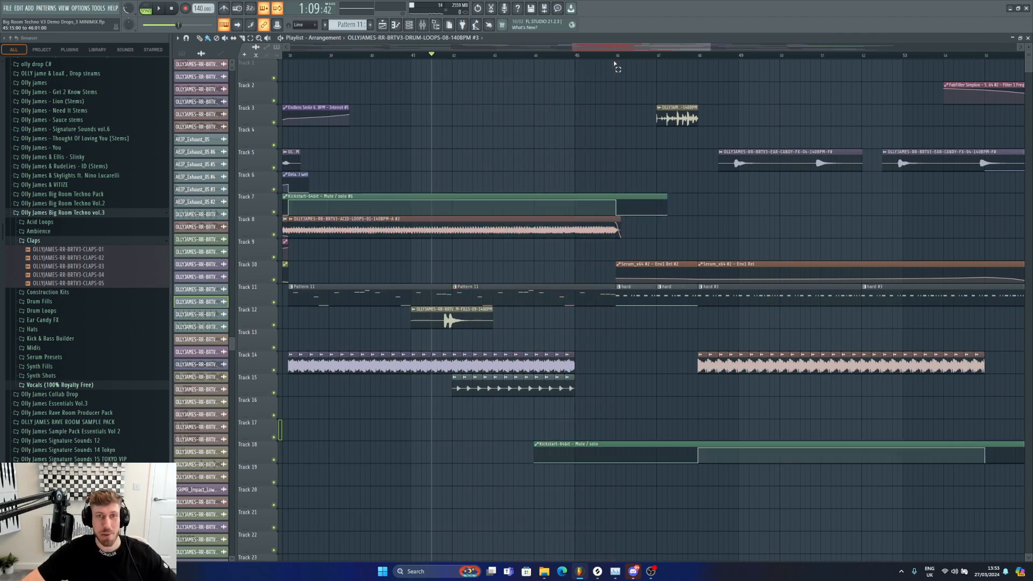
pyautogui.scroll(-3, 305, 187)
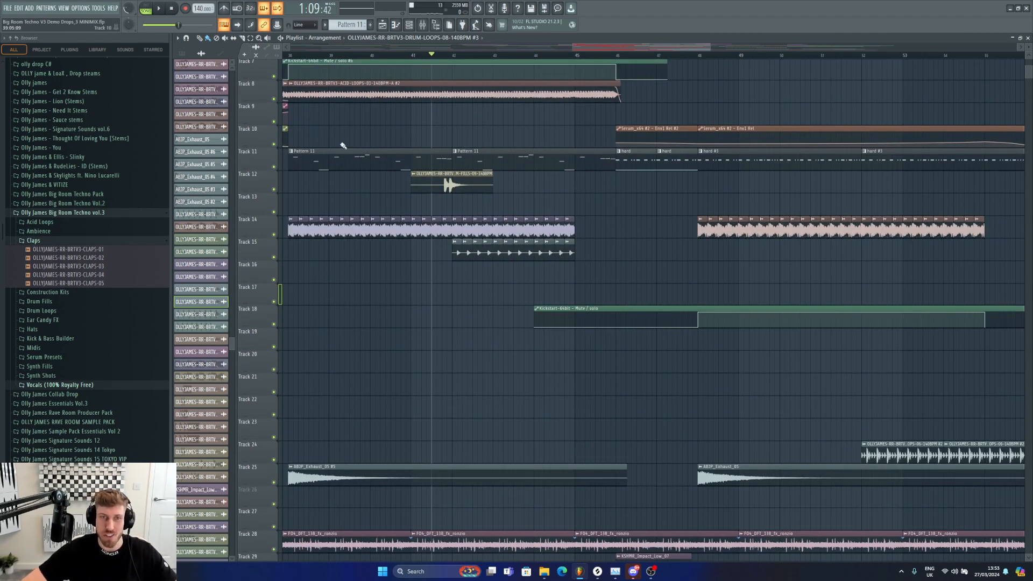
pyautogui.scroll(-4, 443, 81)
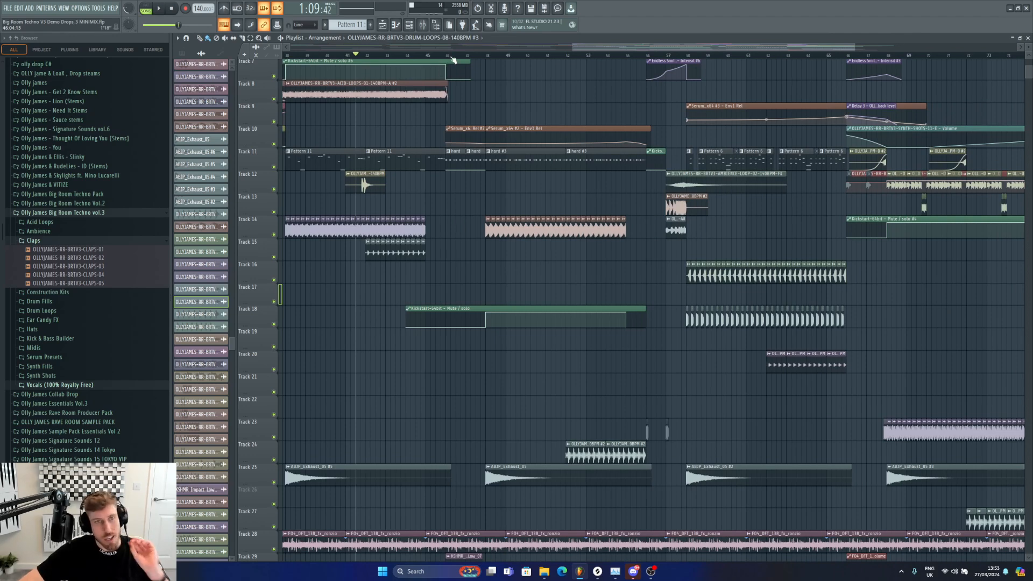
pyautogui.moveTo(450, 56); pyautogui.dragTo(669, 51)
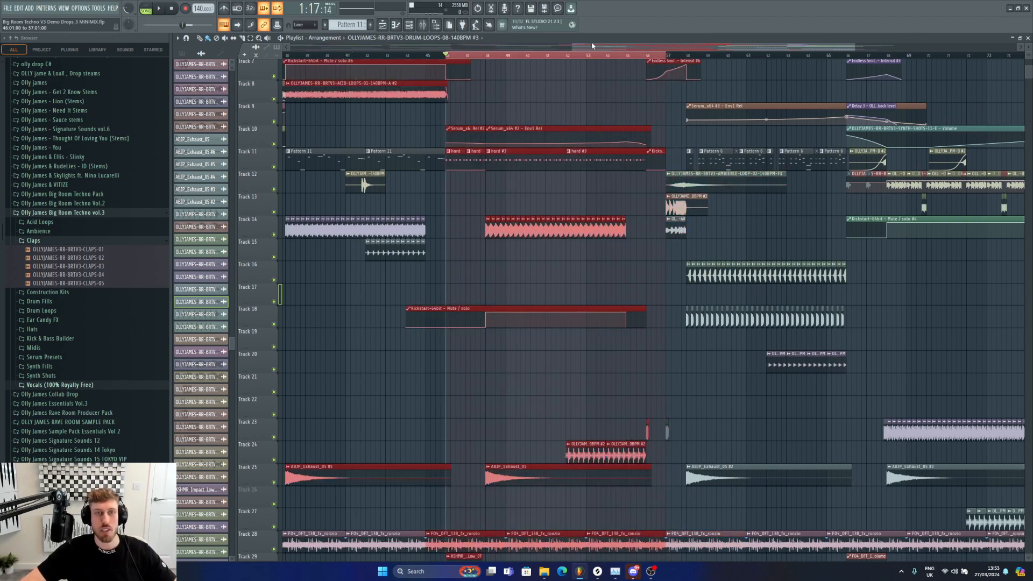
pyautogui.moveTo(574, 48); pyautogui.dragTo(607, 47)
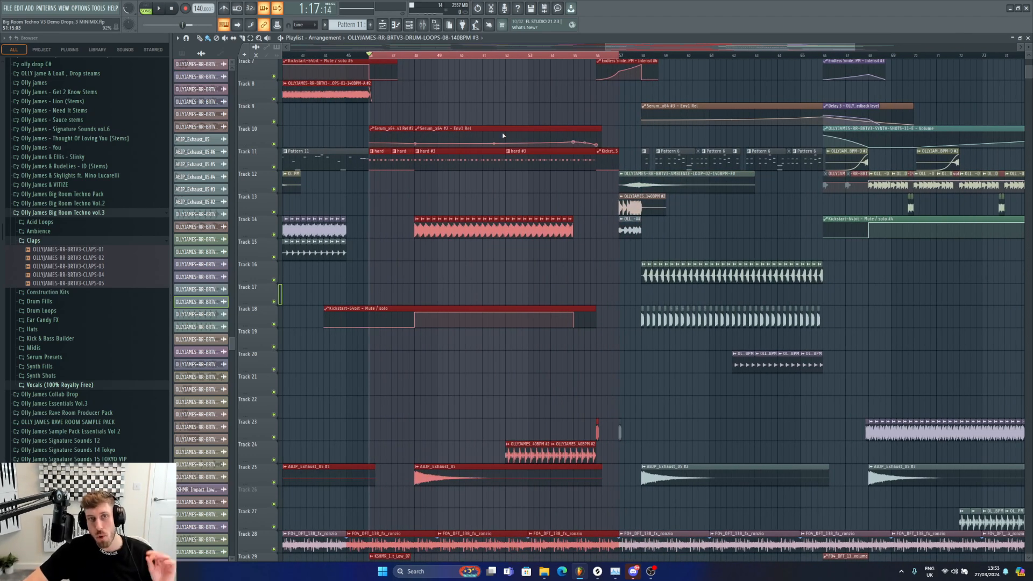
pyautogui.press('space')
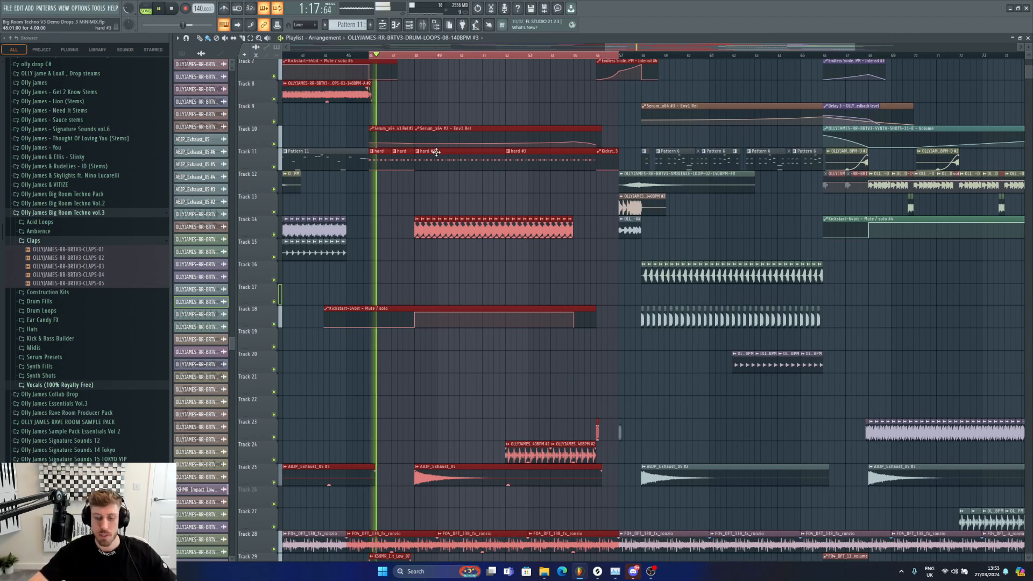
# Mute Tracks 25, 28 and 30 during playback and frame the section from bar 46 to 57.
pyautogui.click(274, 483)
pyautogui.scroll(-4, 279, 488)
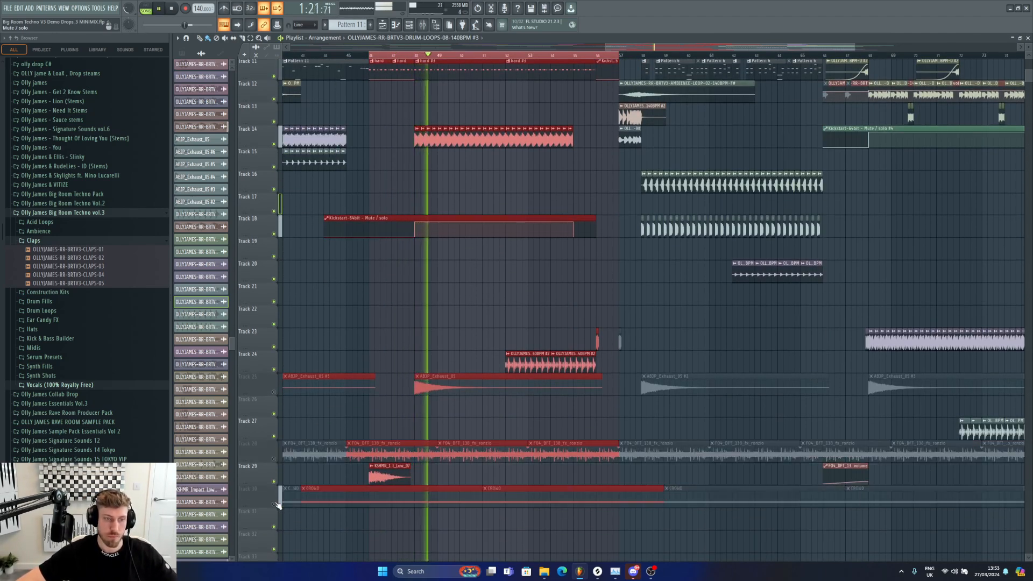
pyautogui.scroll(5, 590, 307)
pyautogui.scroll(4, 590, 307)
pyautogui.moveTo(855, 48); pyautogui.dragTo(720, 61)
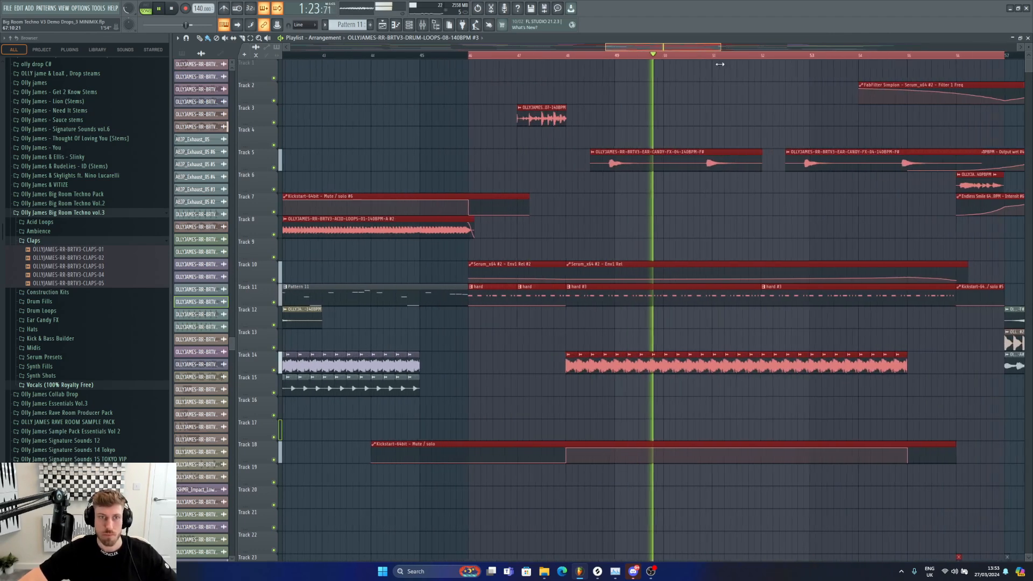
pyautogui.moveTo(606, 47); pyautogui.dragTo(628, 48)
pyautogui.doubleClick(633, 86)
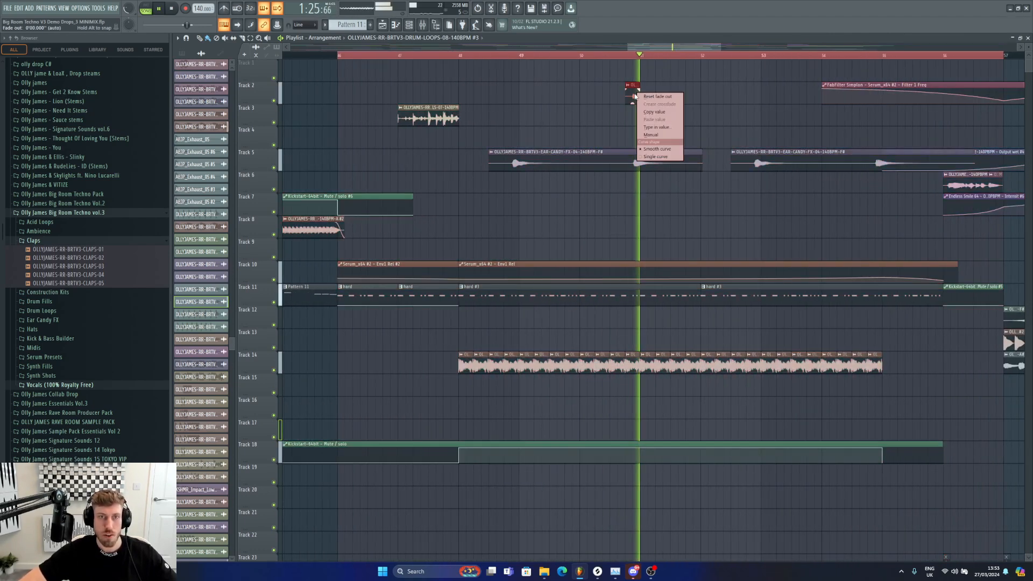
pyautogui.click(637, 84)
pyautogui.rightClick(634, 92)
# Solo Track 3 and audition its DRUM-FILLS-07 clip from bar 47.
pyautogui.press('space')
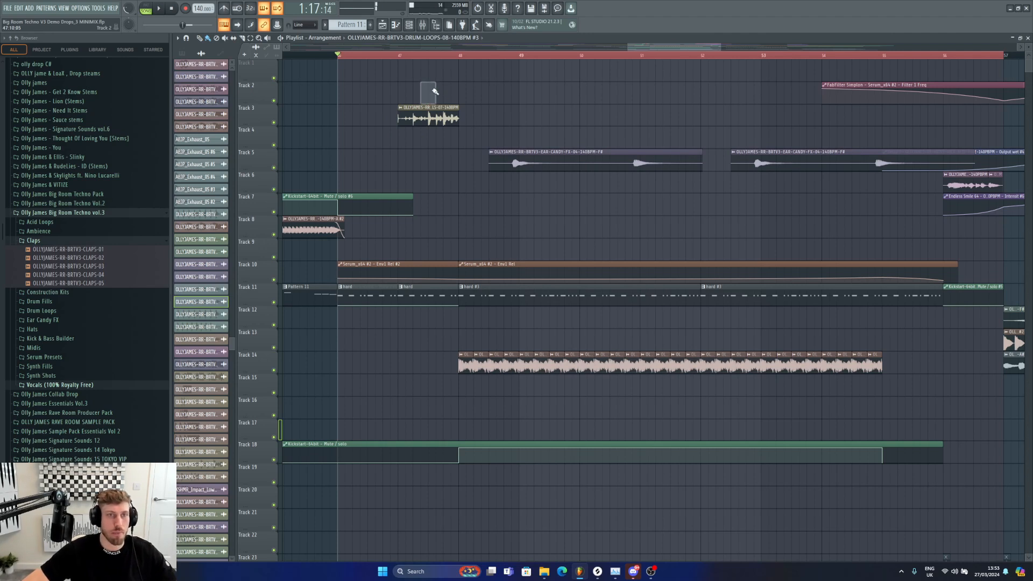
pyautogui.rightClick(275, 123)
pyautogui.click(429, 115)
pyautogui.click(404, 56)
pyautogui.press('space')
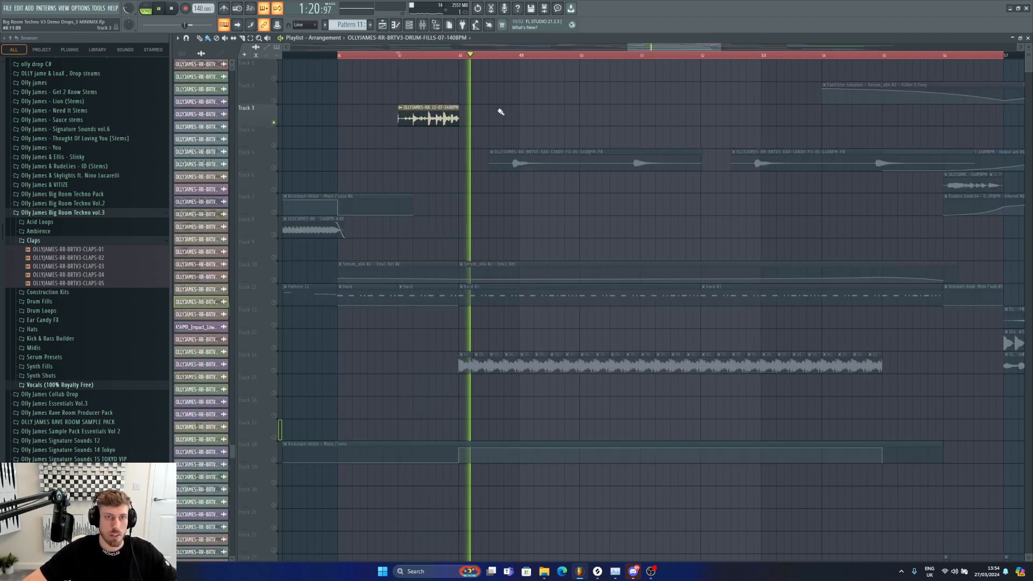
pyautogui.press('space')
# Solo Track 5 and audition its EAR-CANDY-FX-04 clips from around bar 48.
pyautogui.rightClick(274, 168)
pyautogui.click(549, 165)
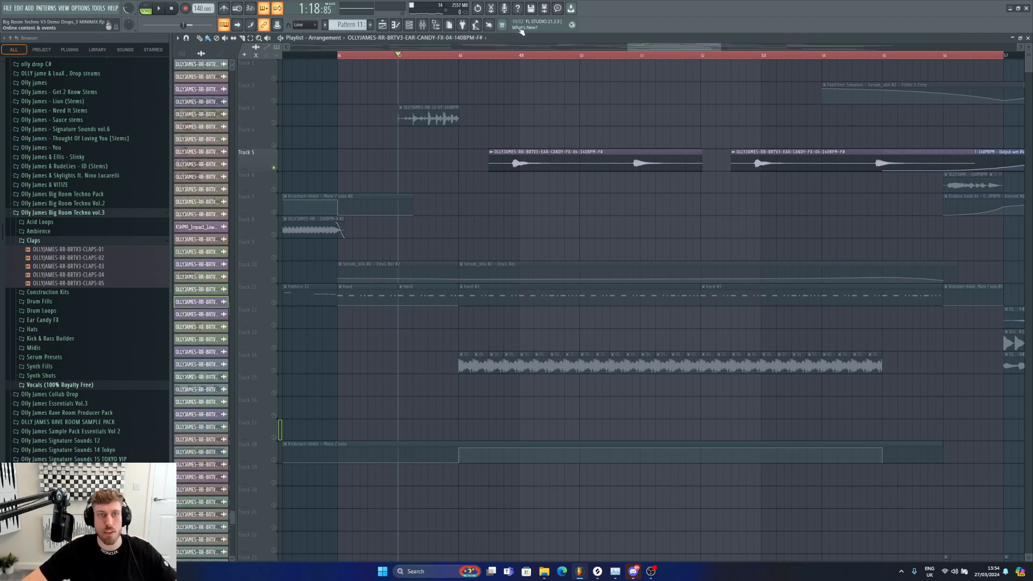
pyautogui.click(497, 56)
pyautogui.press('space')
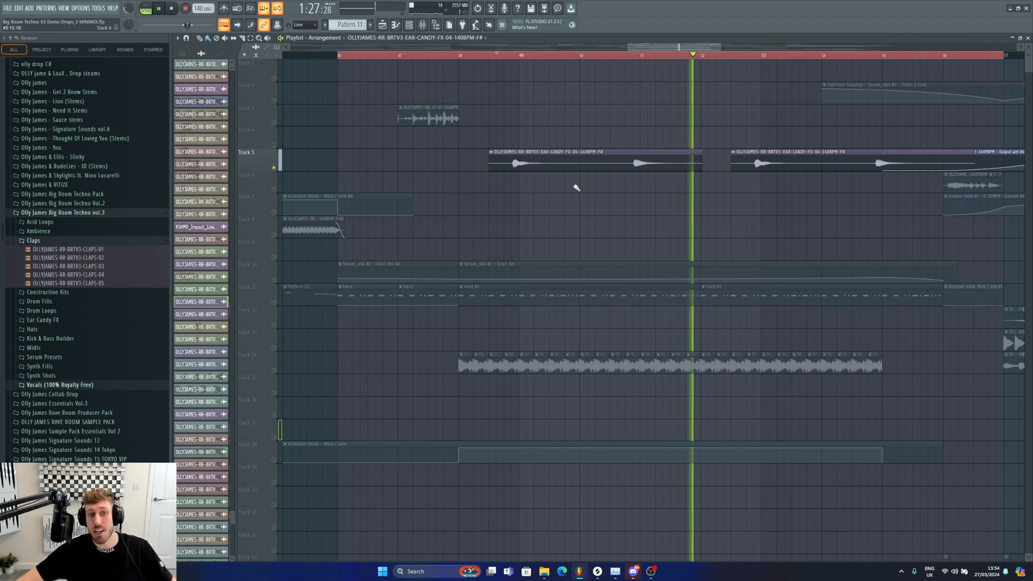
pyautogui.press('space')
# Solo Track 14, audition its kick clips, and open the settings of the FULL-KICK-14 sample during playback.
pyautogui.rightClick(274, 371)
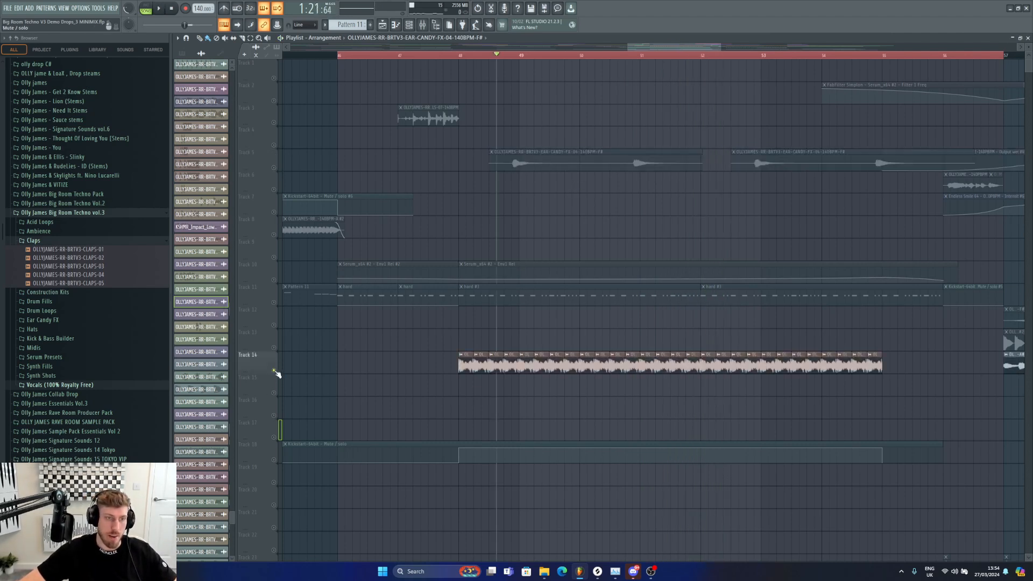
pyautogui.press('space')
pyautogui.doubleClick(530, 362)
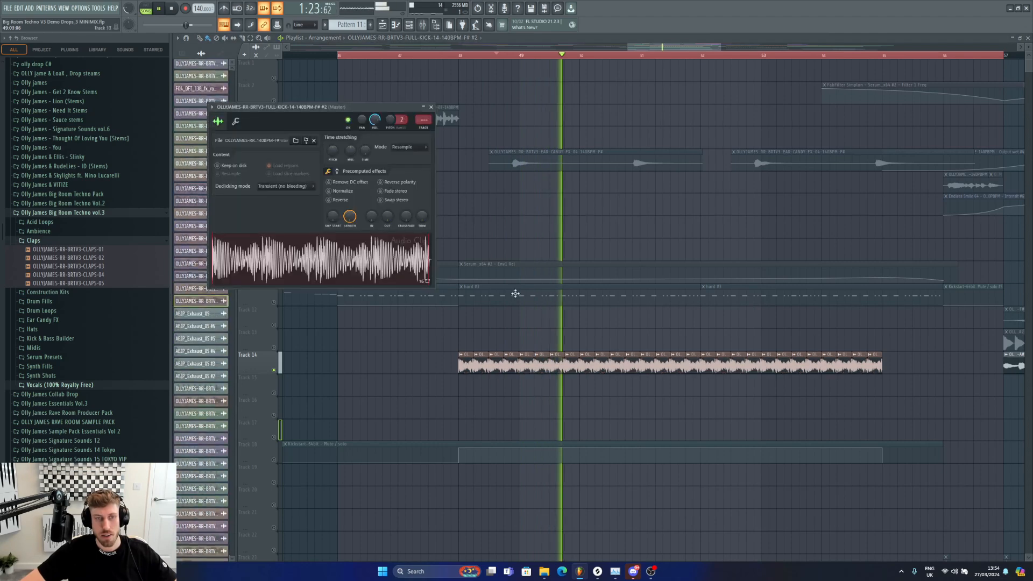
pyautogui.click(423, 25)
pyautogui.click(423, 25)
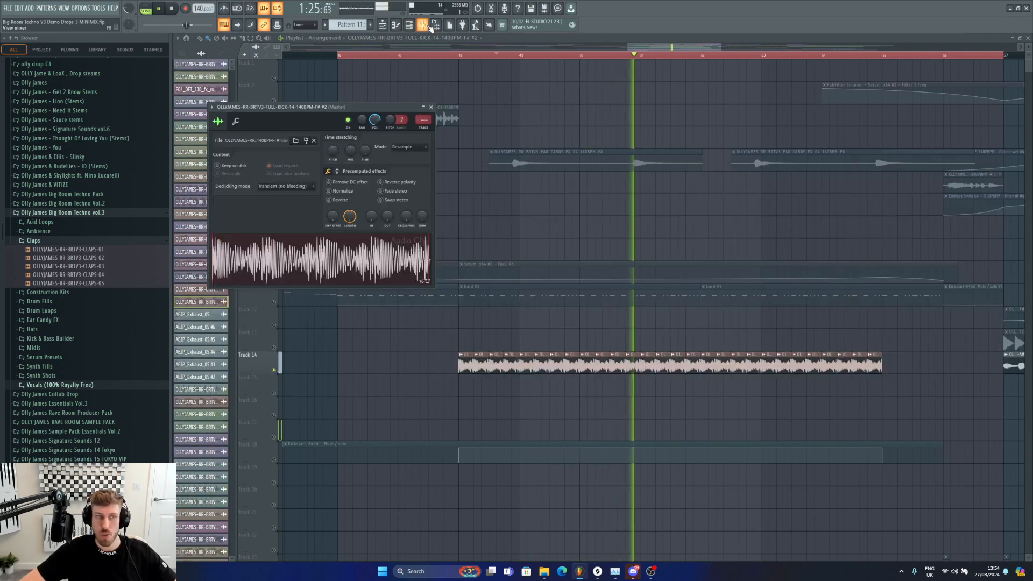
pyautogui.press('space')
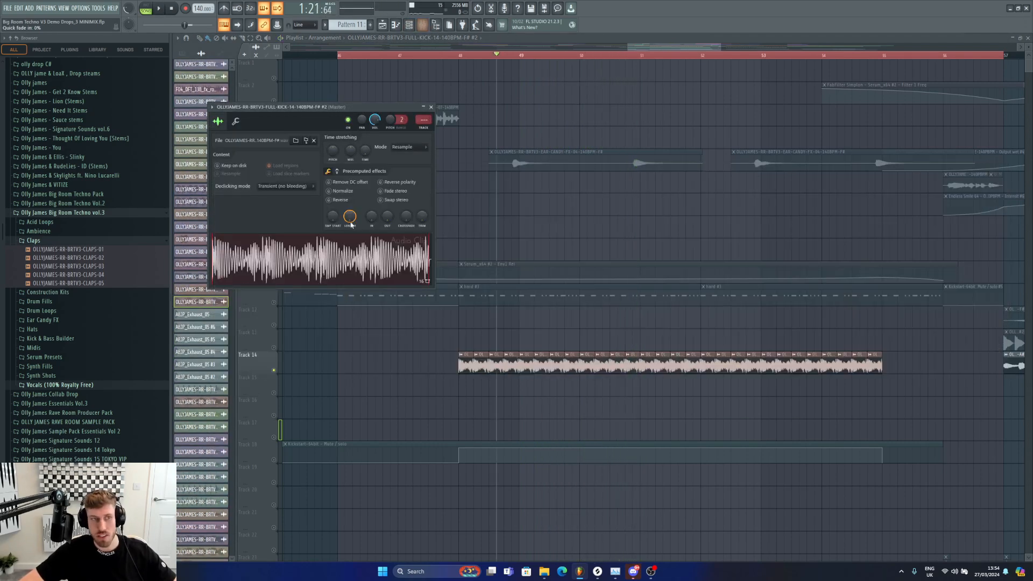
pyautogui.click(580, 164)
# Solo Track 11, unmute Track 10, and inspect the hard #3 pattern's notes and its Serum preset RR-BRTV3-LD-Olly.
pyautogui.scroll(-7, 294, 239)
pyautogui.scroll(4, 301, 271)
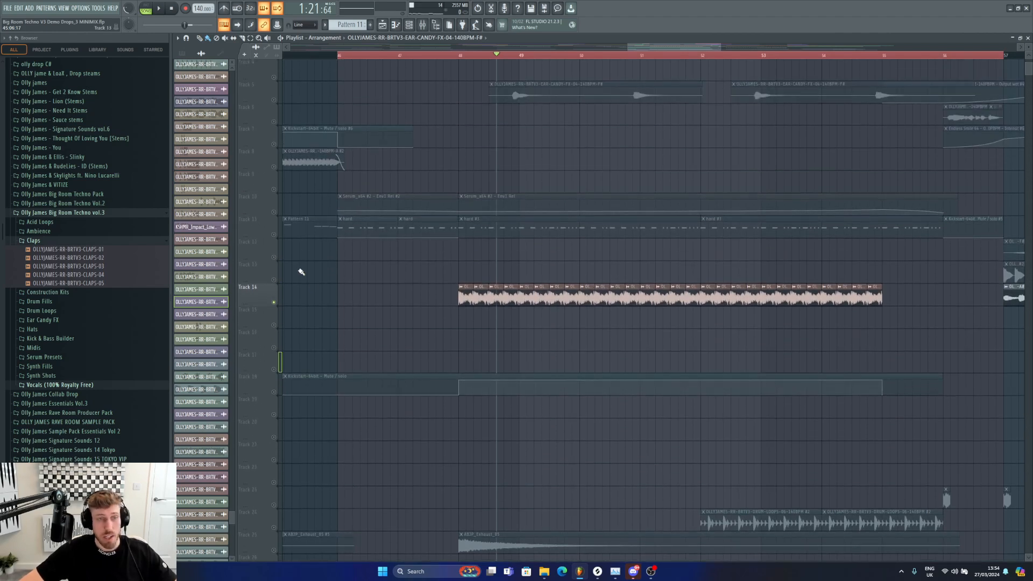
pyautogui.rightClick(274, 235)
pyautogui.click(274, 212)
pyautogui.doubleClick(557, 227)
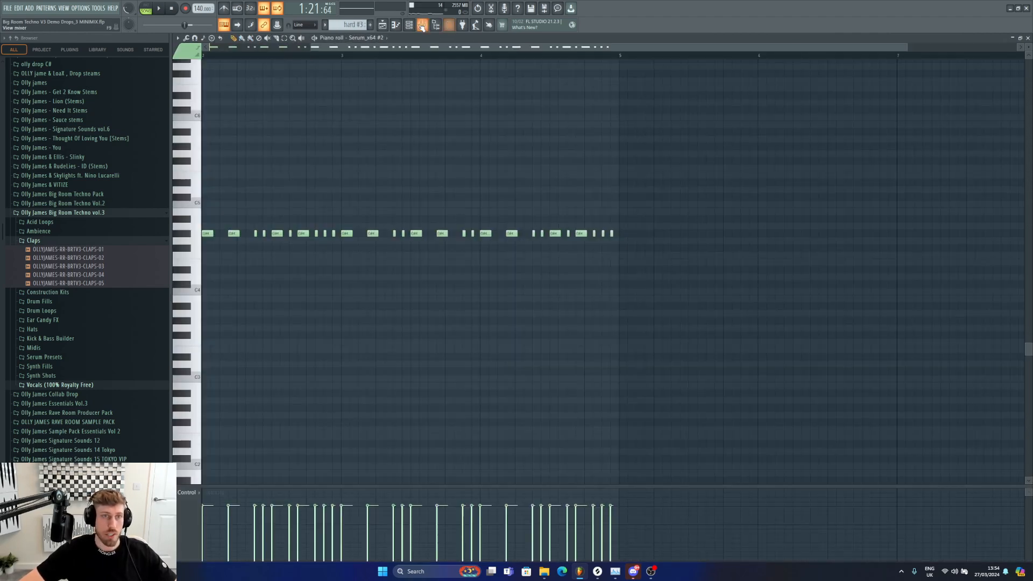
pyautogui.click(409, 25)
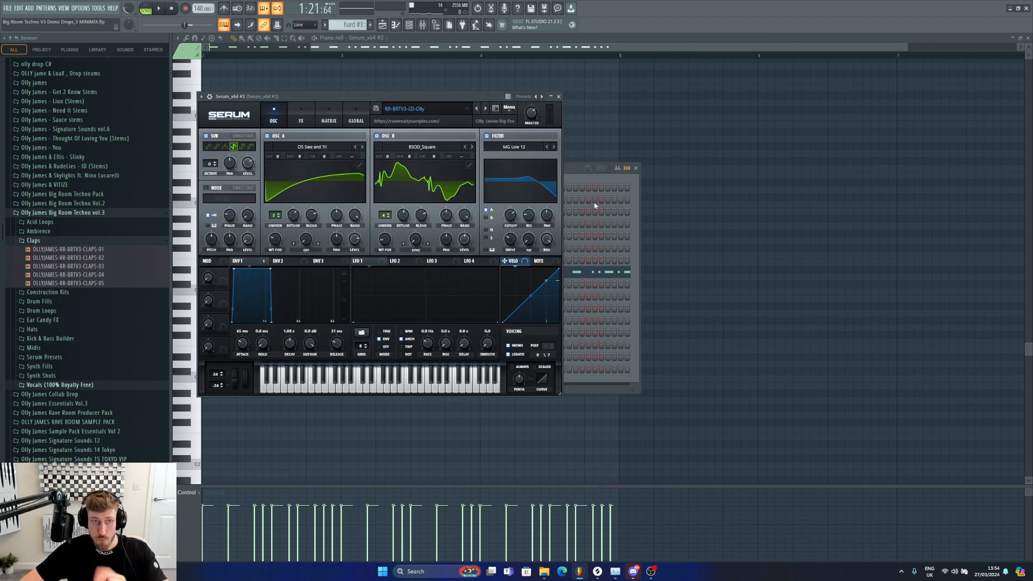
# Play the hard #3 pattern on its own in pattern mode and return to the playlist.
pyautogui.moveTo(431, 48); pyautogui.dragTo(330, 48)
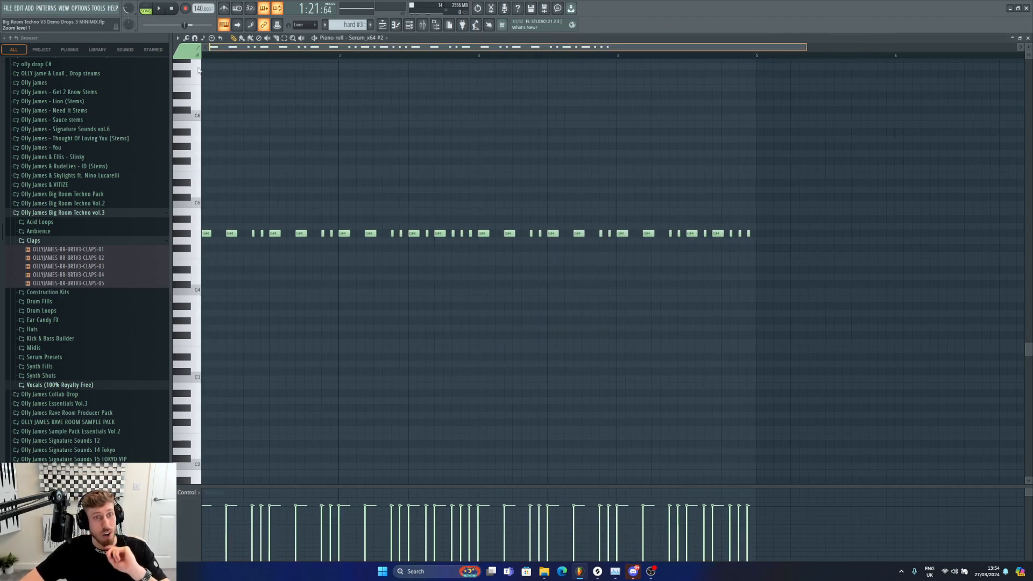
pyautogui.click(160, 8)
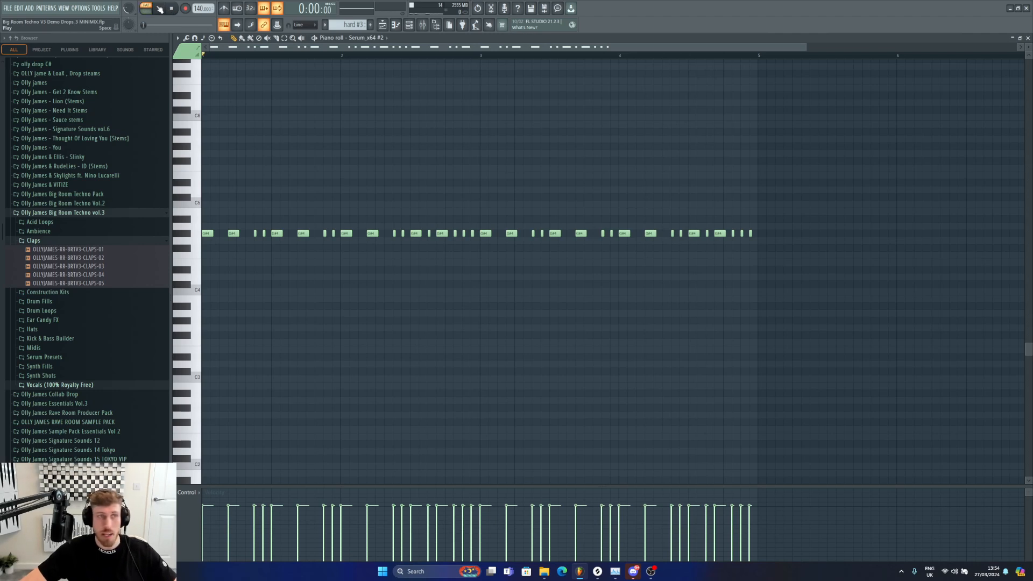
pyautogui.click(161, 8)
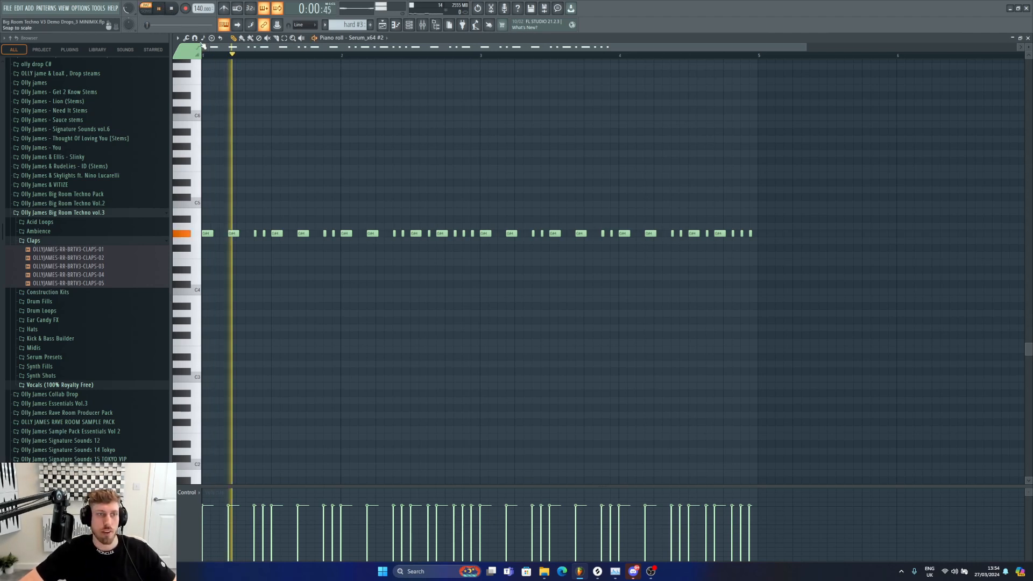
pyautogui.click(387, 25)
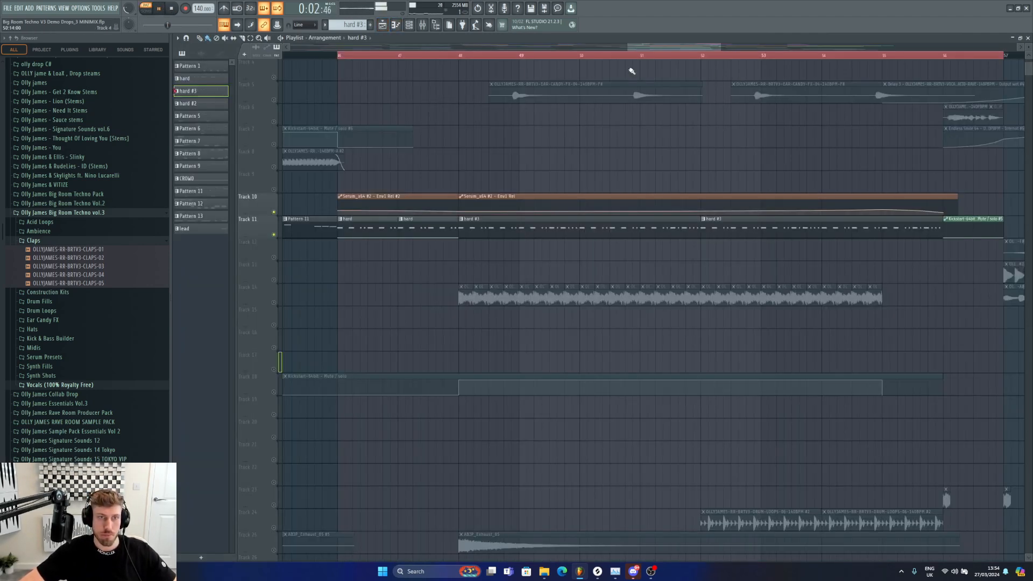
# Play the song from bar 48 while trying higher Serum Env1 Rel automation values on Track 10, and undo each change.
pyautogui.click(460, 56)
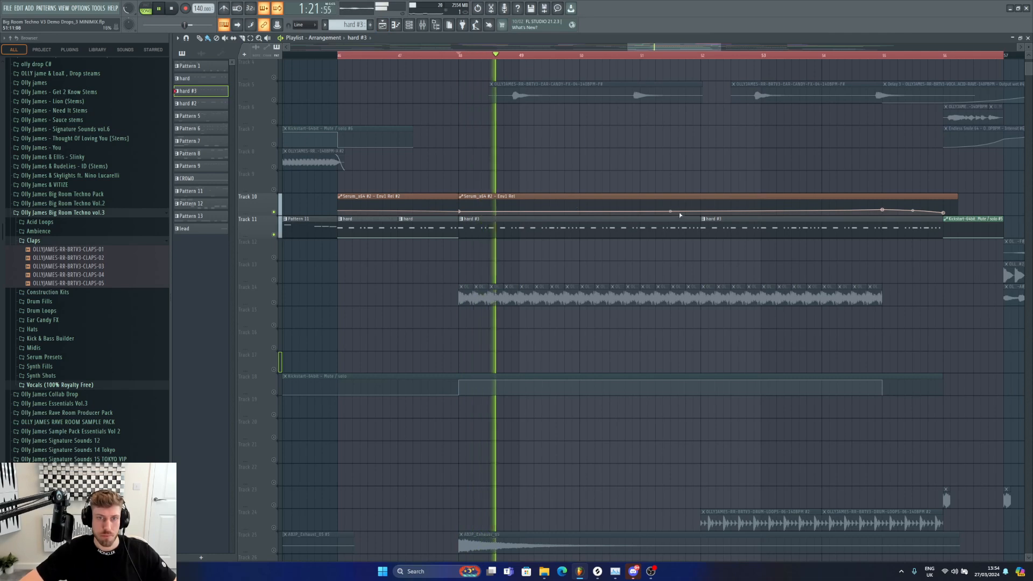
pyautogui.moveTo(670, 210); pyautogui.dragTo(671, 204)
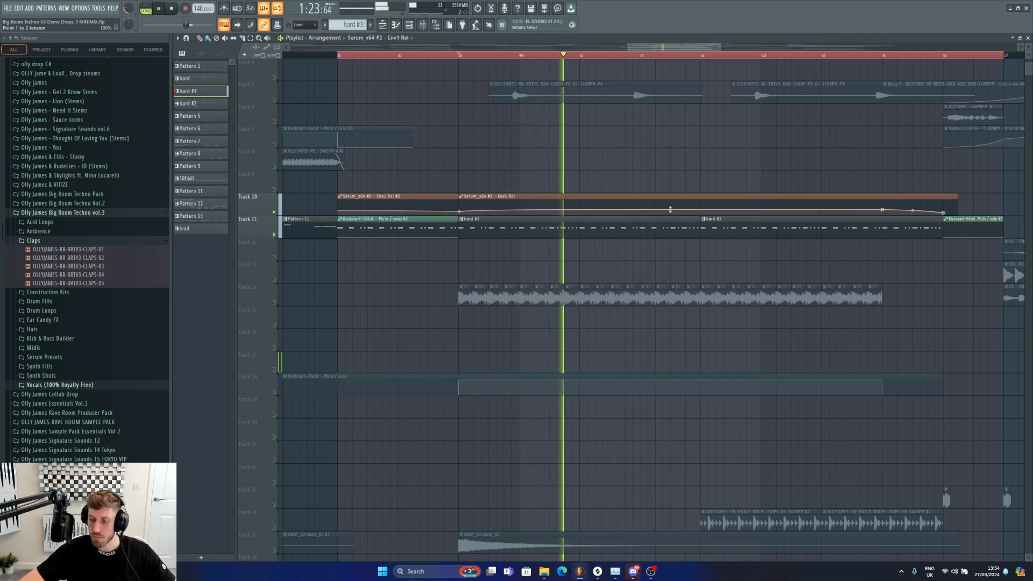
pyautogui.hotkey('ctrl', 'z')
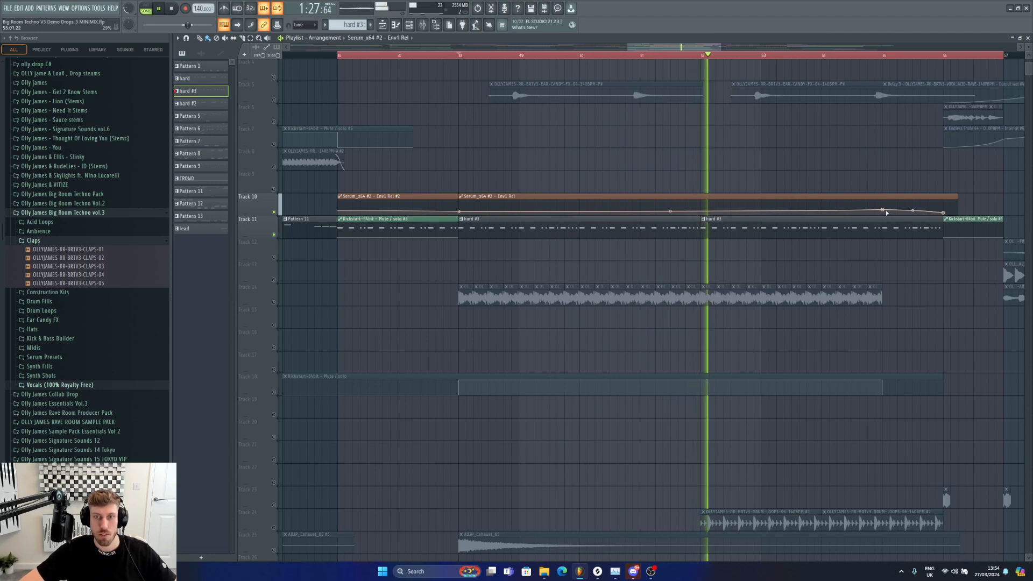
pyautogui.moveTo(882, 210); pyautogui.dragTo(883, 204)
pyautogui.hotkey('ctrl', 'z')
pyautogui.press('space')
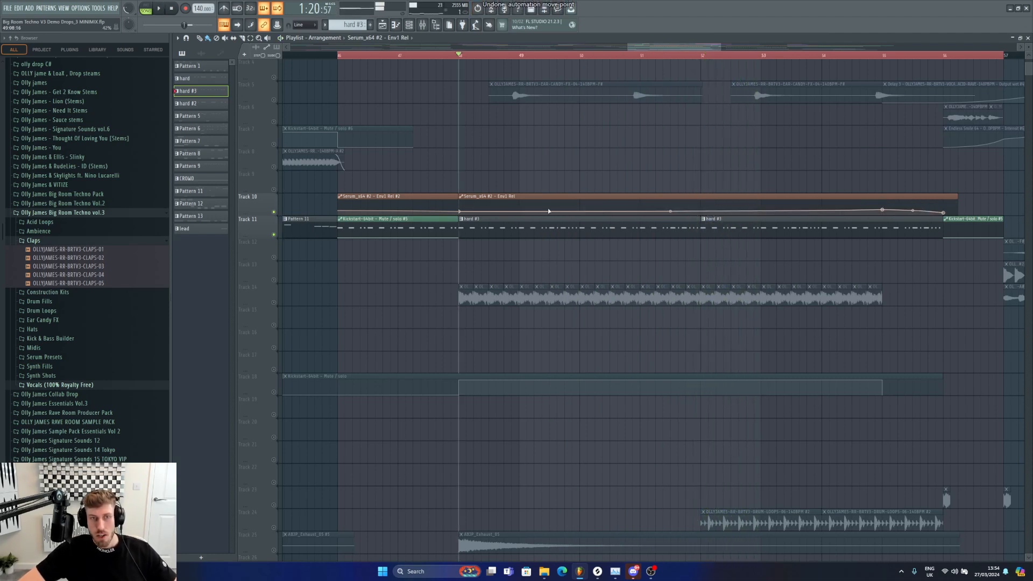
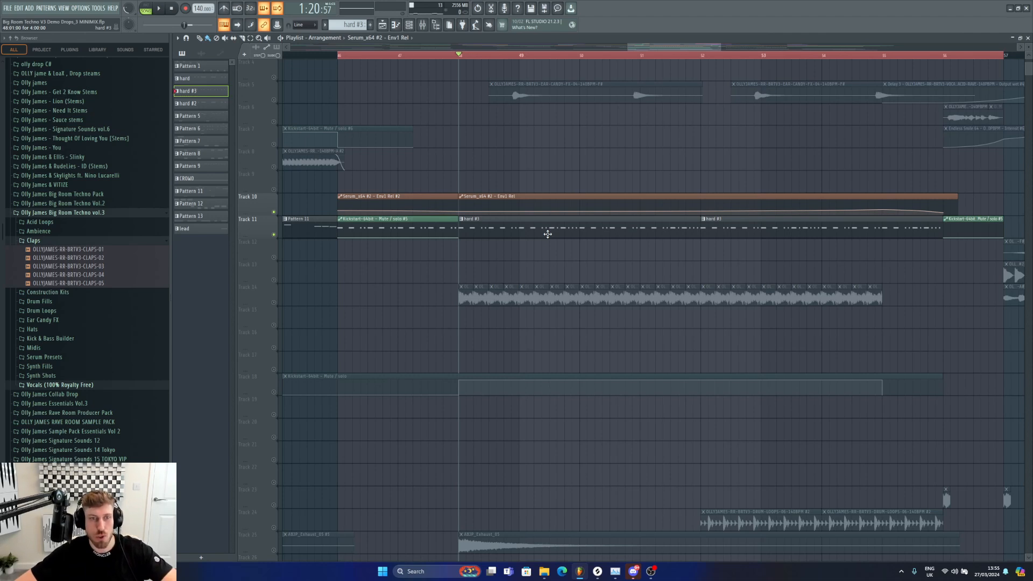
# Play Tracks 10 and 11 from bar 54, unmute Track 14, and replay them together from around bar 52.
pyautogui.click(830, 56)
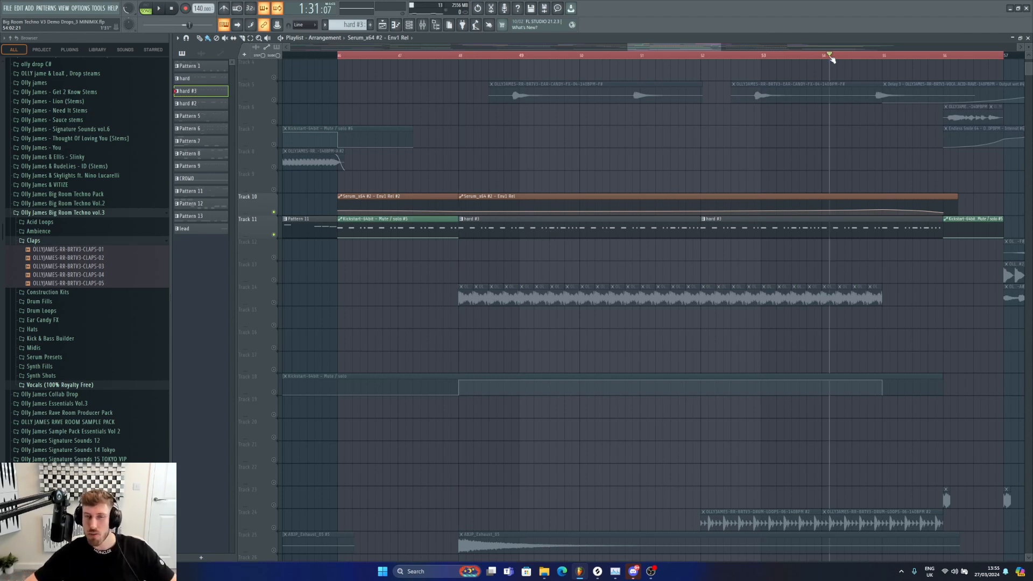
pyautogui.press('space')
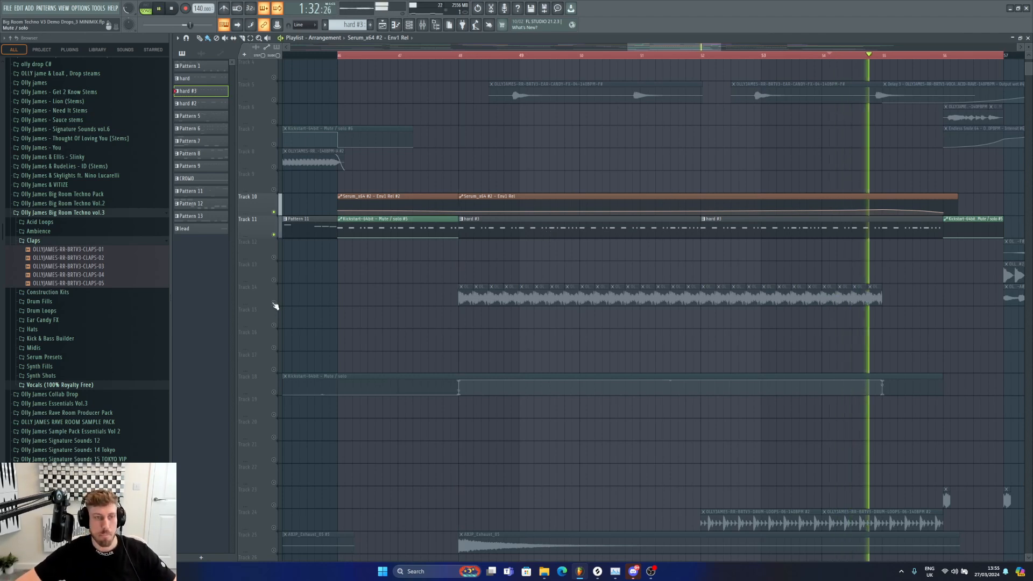
pyautogui.click(754, 56)
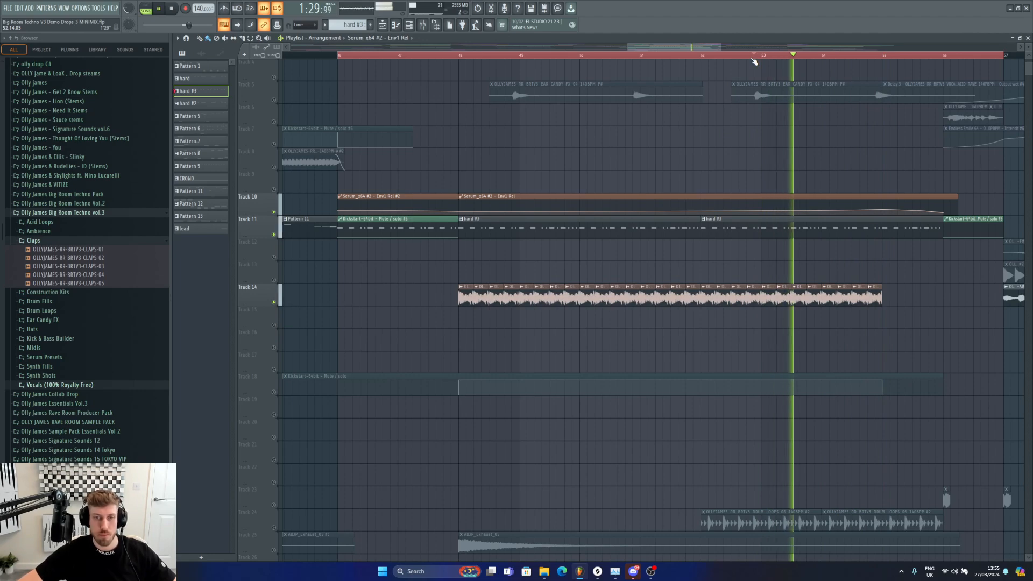
# Solo Track 24 and audition its DRUM-LOOPS-06 clips from the end of bar 51.
pyautogui.scroll(-4, 618, 381)
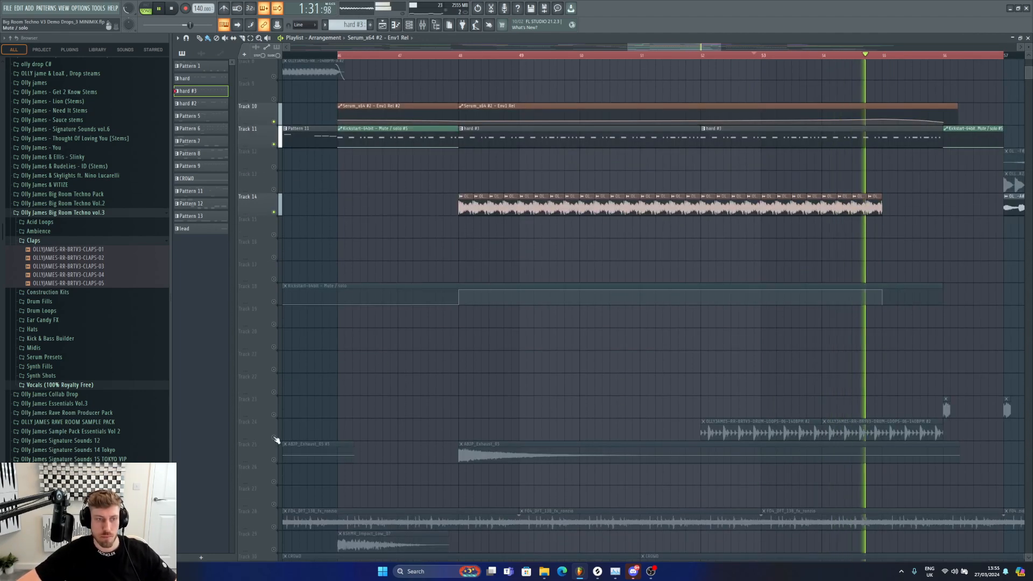
pyautogui.rightClick(274, 438)
pyautogui.press('space')
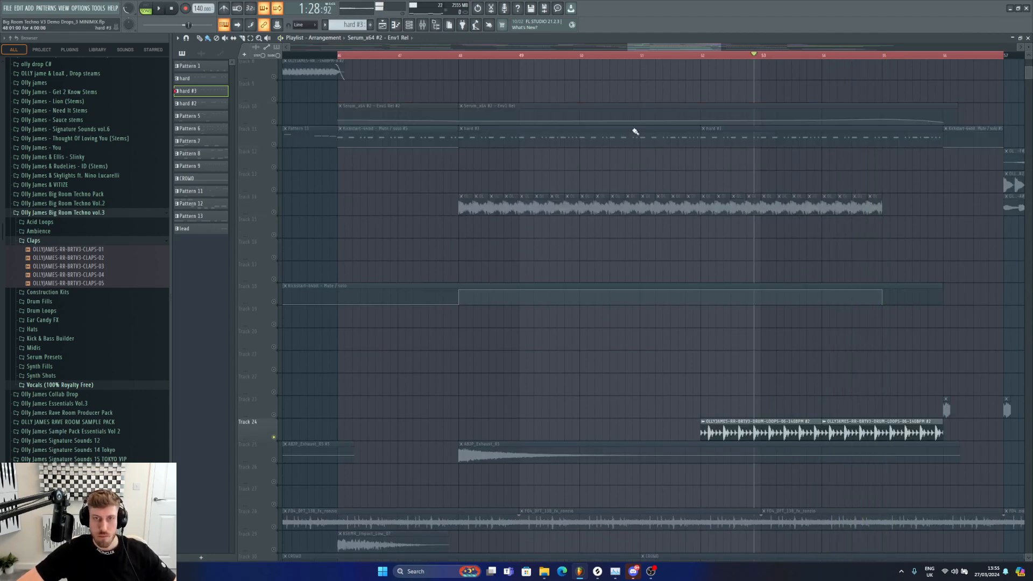
pyautogui.click(694, 54)
pyautogui.moveTo(676, 49); pyautogui.dragTo(709, 42)
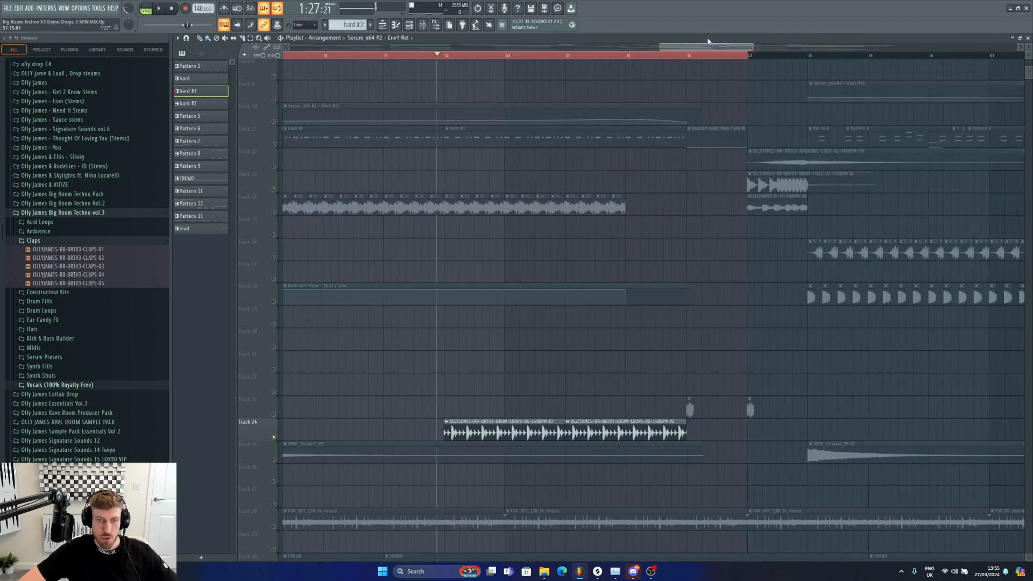
pyautogui.press('space')
pyautogui.press('space')
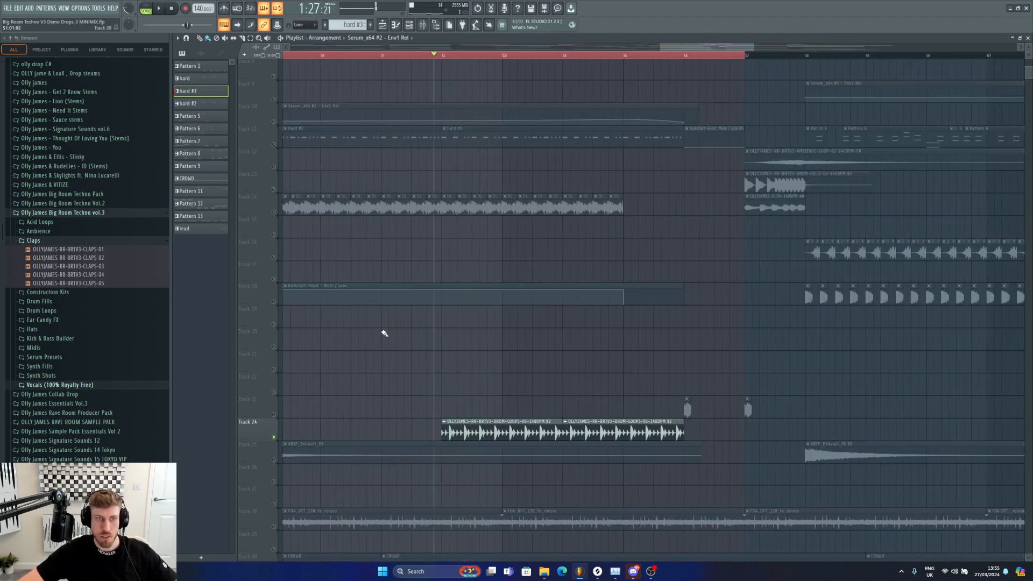
# Unmute Track 14 alongside Track 24, play both, and open the settings of the DRUM-LOOPS-06 sample.
pyautogui.click(274, 213)
pyautogui.press('space')
pyautogui.doubleClick(469, 432)
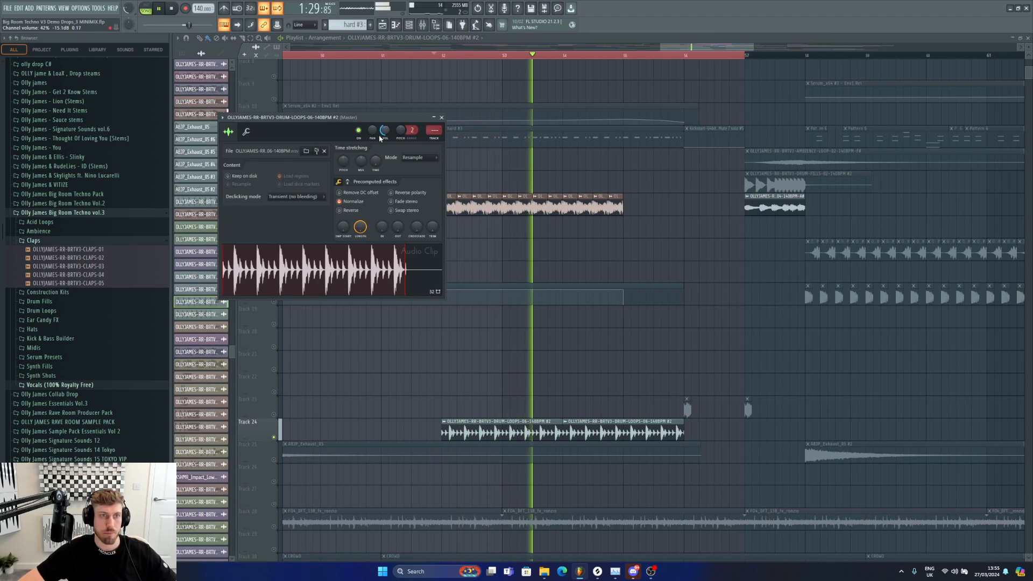
pyautogui.press('space')
# Restore all playlist tracks from solo.
pyautogui.rightClick(274, 77)
pyautogui.rightClick(274, 77)
pyautogui.scroll(4, 589, 295)
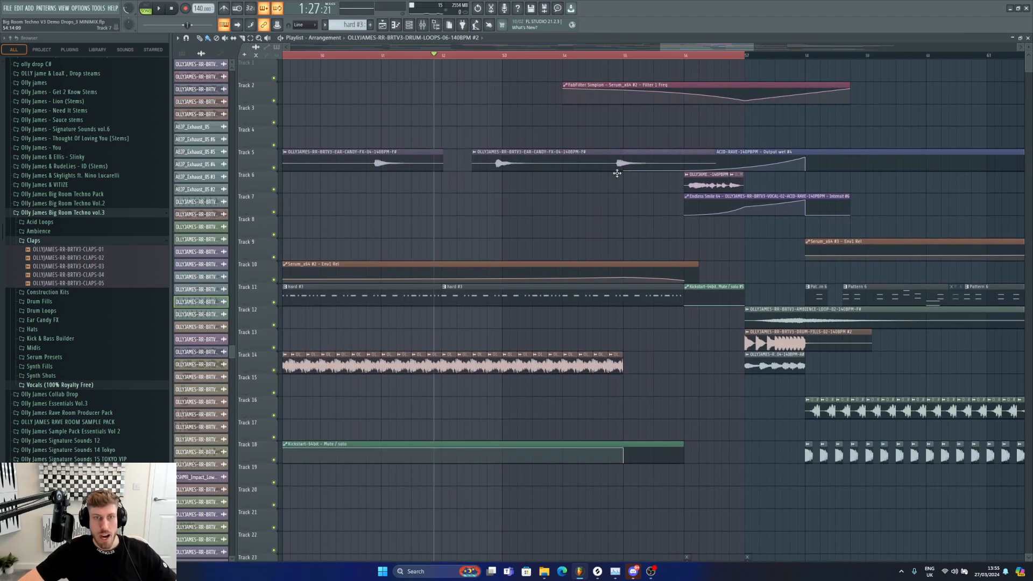
# Select bars 57 to 66 in the playlist as the playback range.
pyautogui.moveTo(319, 57); pyautogui.dragTo(755, 53)
pyautogui.scroll(-4, 702, 258)
pyautogui.scroll(4, 670, 251)
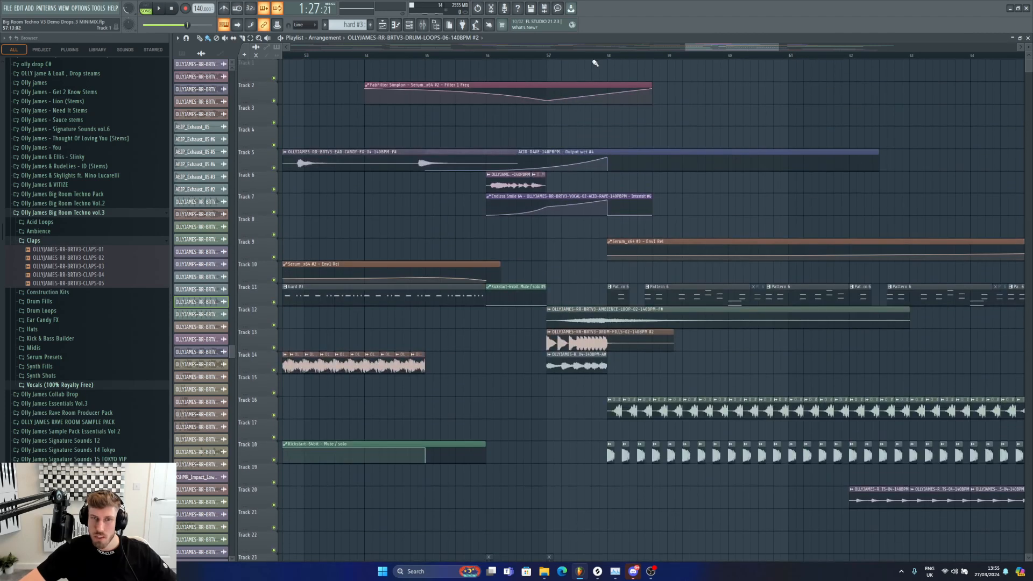
pyautogui.click(609, 56)
pyautogui.press('space')
pyautogui.press('space')
pyautogui.click(539, 57)
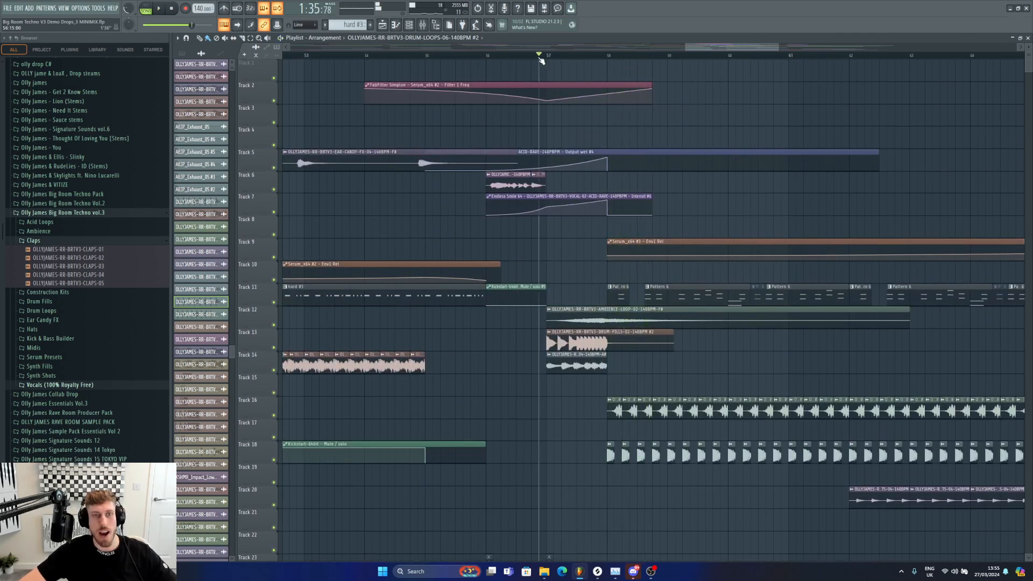
pyautogui.moveTo(541, 61); pyautogui.dragTo(924, 71)
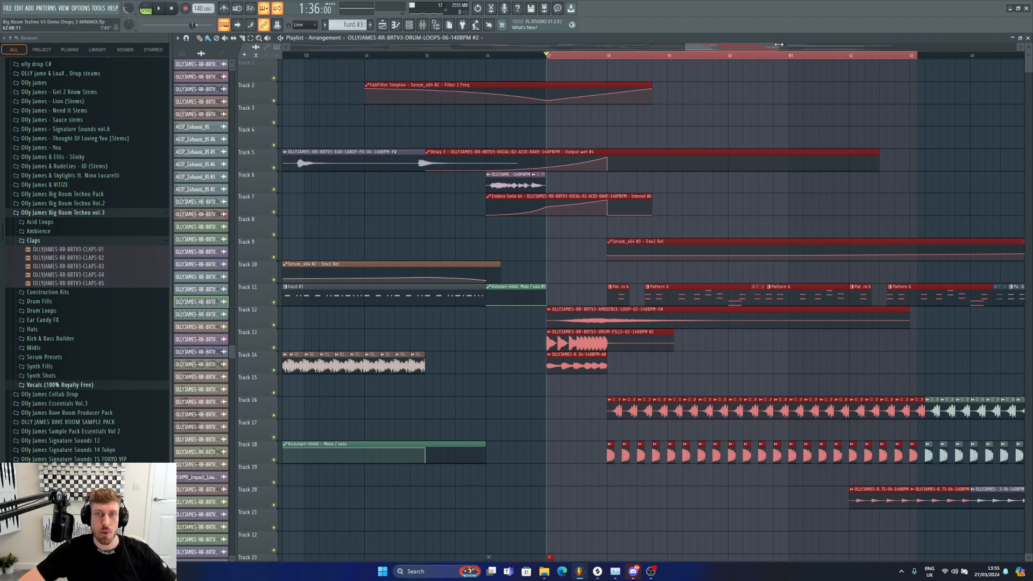
pyautogui.moveTo(779, 45); pyautogui.dragTo(856, 46)
pyautogui.moveTo(630, 56); pyautogui.dragTo(725, 57)
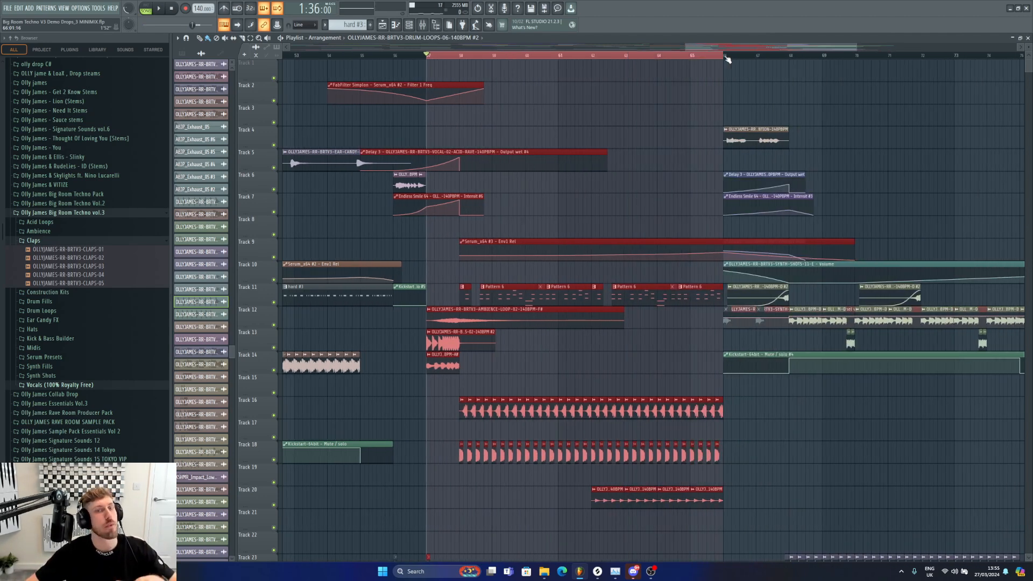
# Deselect the clips, play bars 57 to 66, and identify the AMBIENCE-LOOP-02 sample on Track 12.
pyautogui.moveTo(850, 50); pyautogui.dragTo(805, 50)
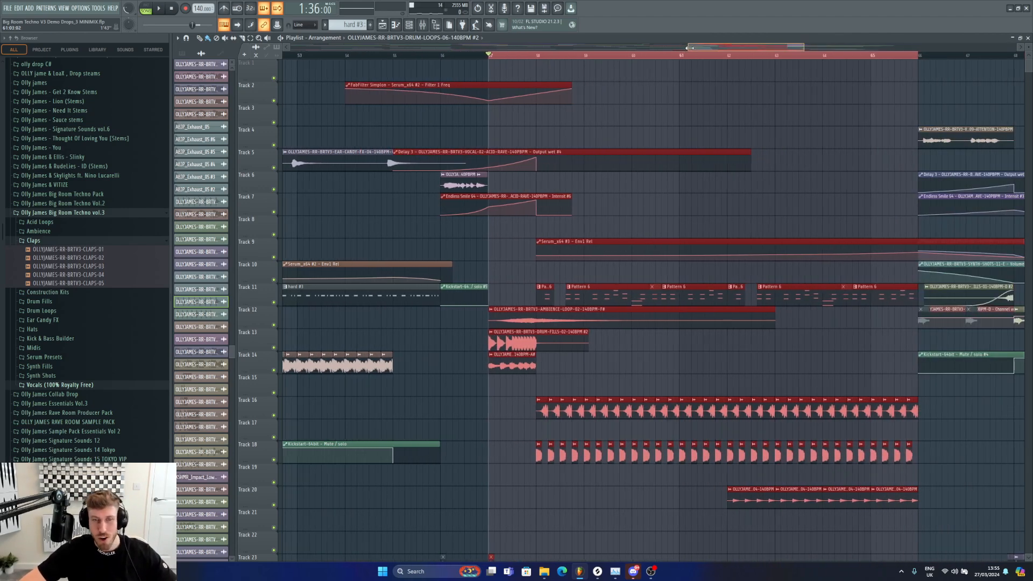
pyautogui.moveTo(686, 46); pyautogui.dragTo(708, 46)
pyautogui.click(616, 173)
pyautogui.rightClick(617, 176)
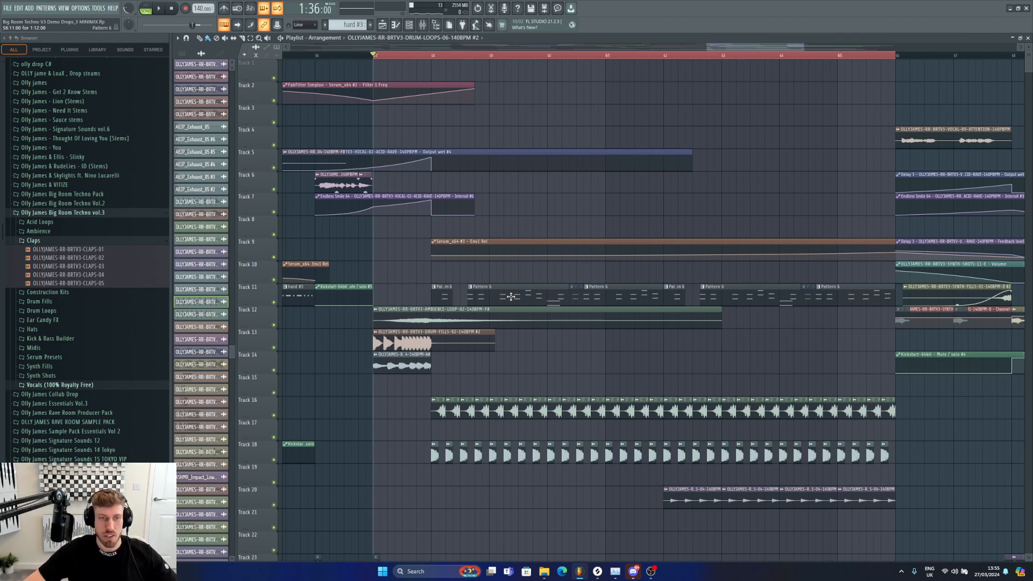
pyautogui.press('space')
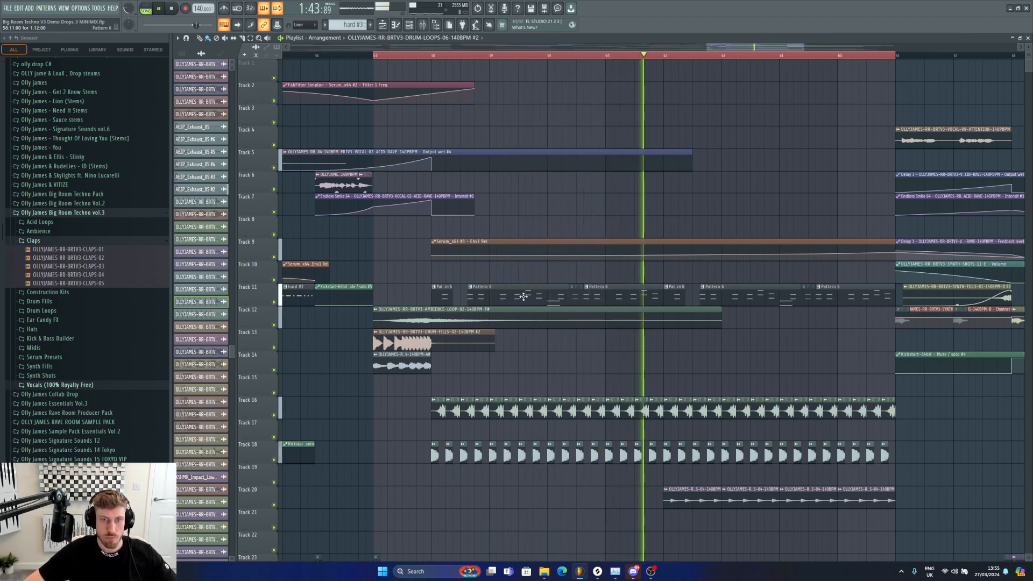
pyautogui.press('space')
pyautogui.click(440, 308)
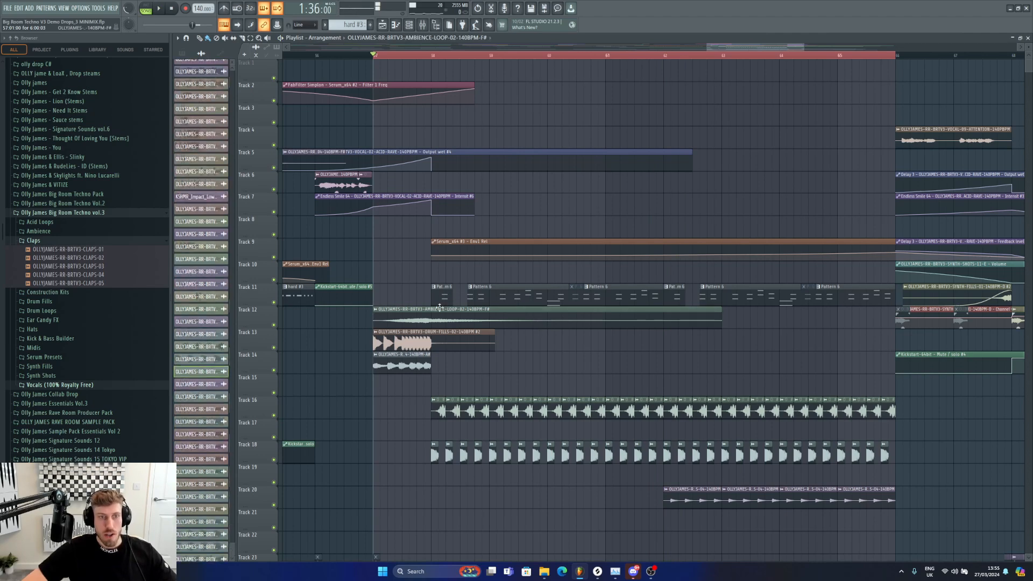
# Open Pattern 6 from Track 11 and inspect its SYNTH-SHOTS-11-E sampler and the Serum_x64 #3 preset LD-Good-Old-Saw.
pyautogui.doubleClick(440, 305)
pyautogui.click(409, 26)
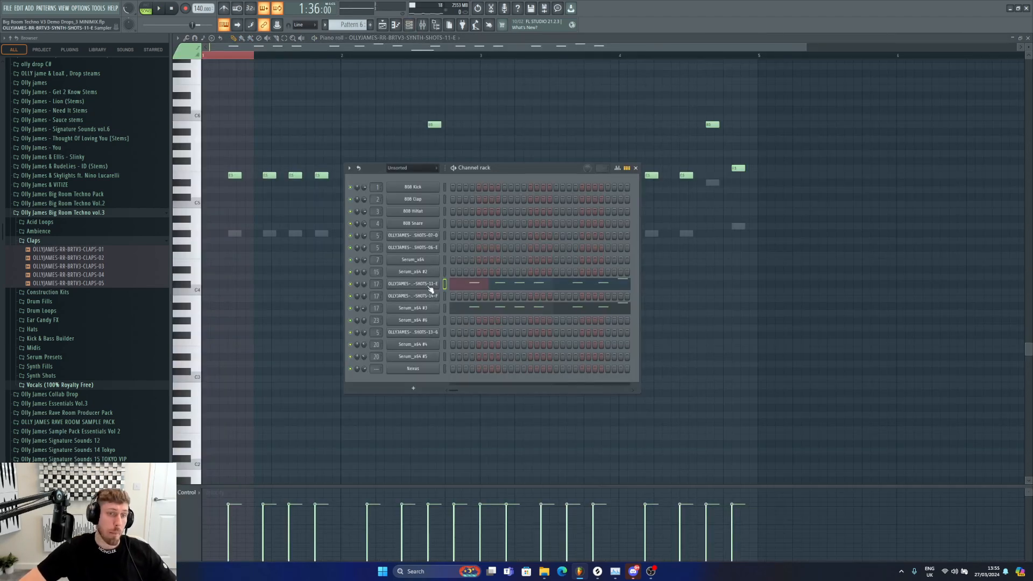
pyautogui.click(430, 287)
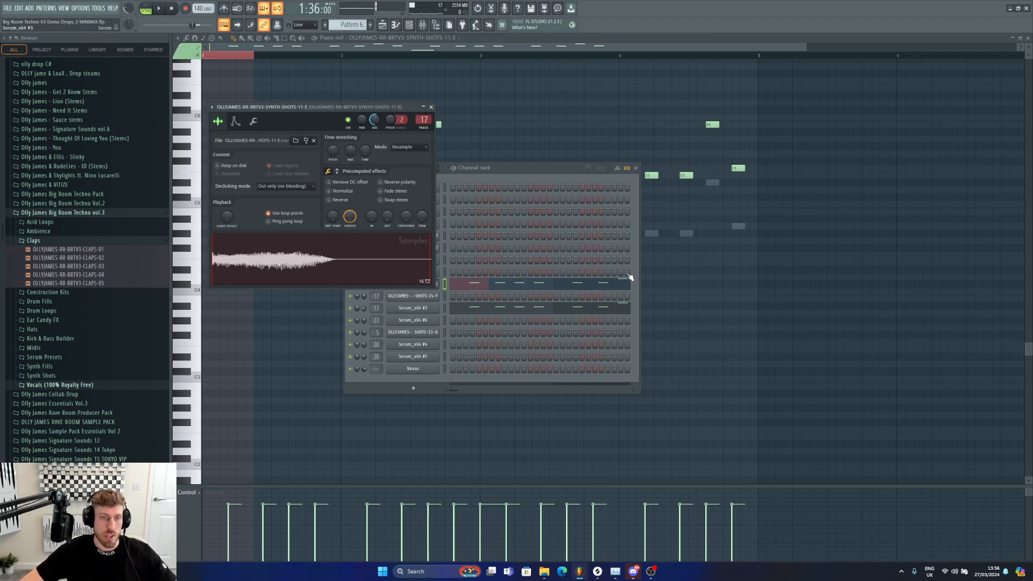
pyautogui.click(630, 280)
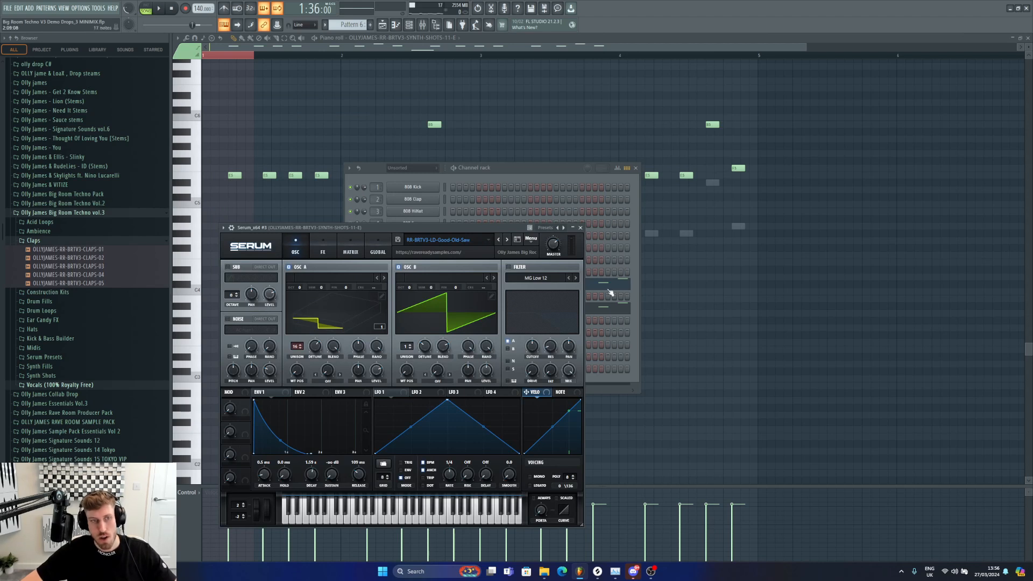
pyautogui.click(471, 163)
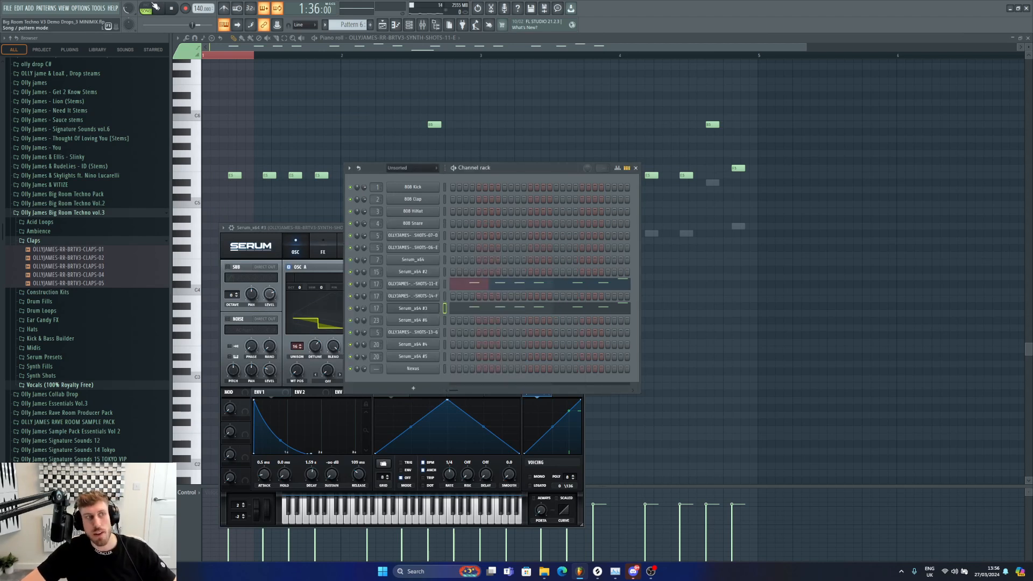
# Play Pattern 6 on its own without a loop selection, toggling the channel mutes to compare its synth shot and Serum_x64 #3 layers.
pyautogui.click(147, 8)
pyautogui.click(158, 8)
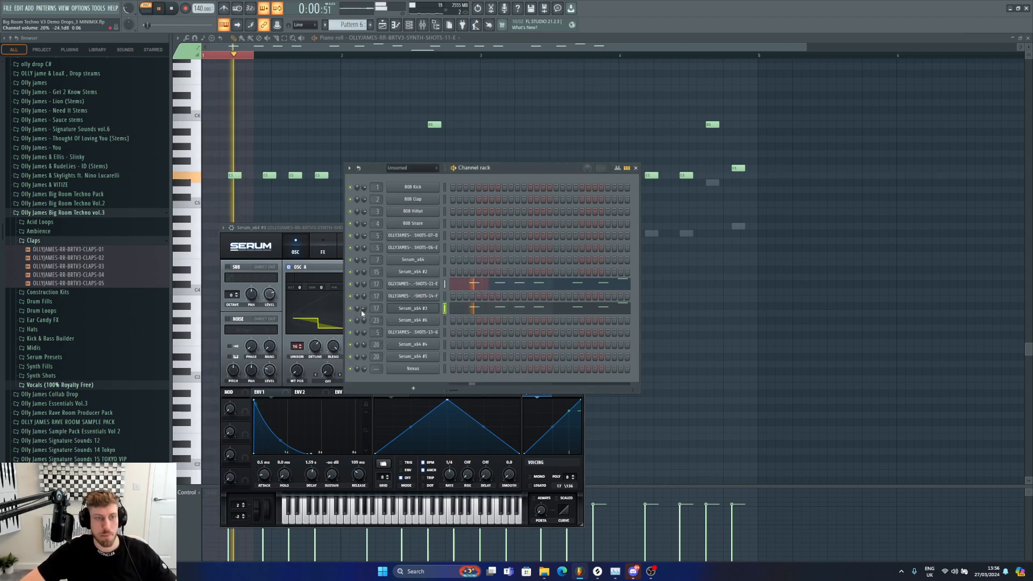
pyautogui.doubleClick(231, 55)
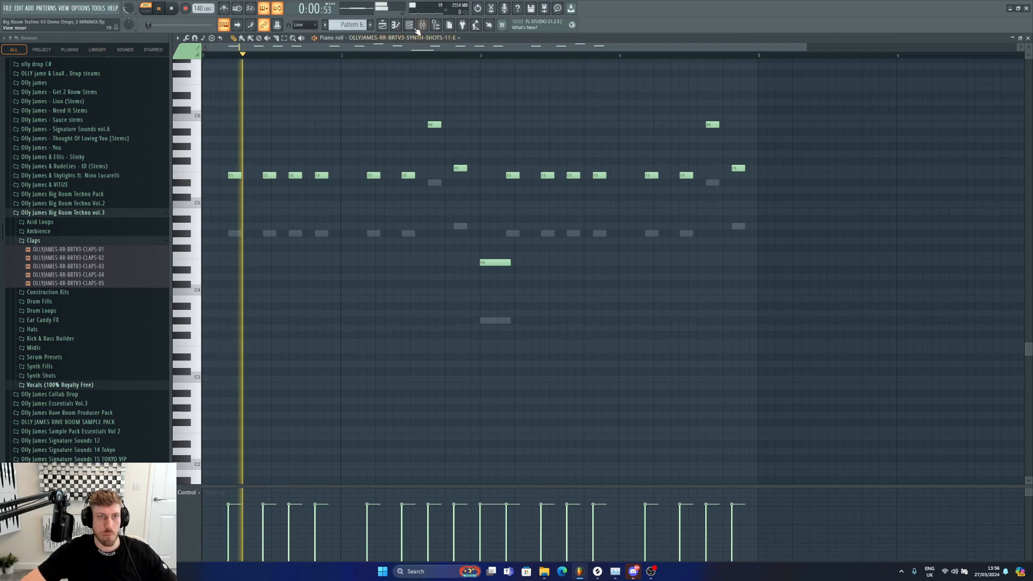
pyautogui.click(396, 25)
pyautogui.click(410, 25)
pyautogui.click(351, 309)
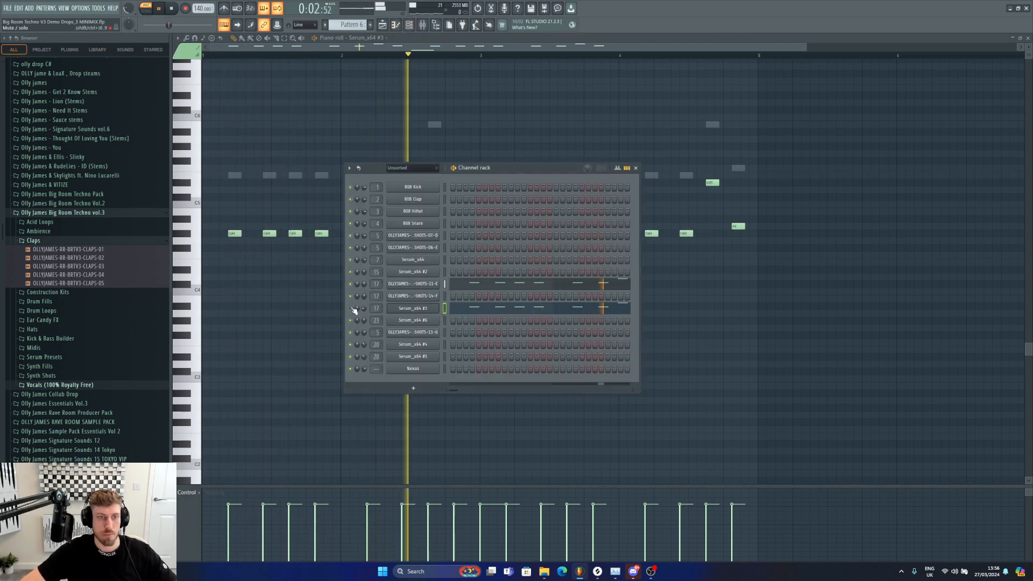
pyautogui.press('space')
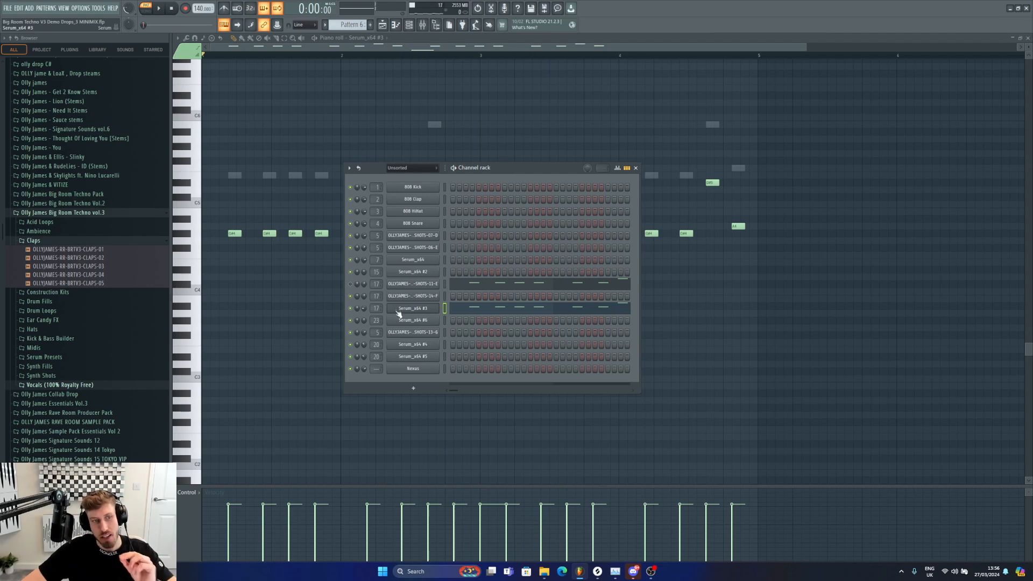
pyautogui.press('space')
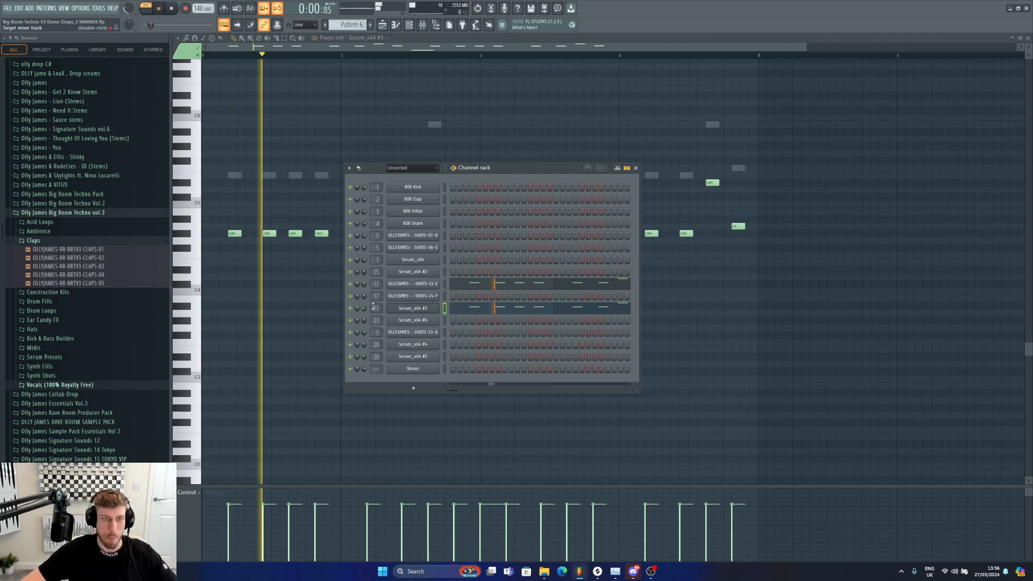
pyautogui.press('space')
# Examine the SYNTH-SHOTS-11-E effects chain: CamelCrusher, DST, both FabFilter Pro-Q 3 equalizers, H-Delay, Fruity peak controller and ArtsAcousticReverb.
pyautogui.click(409, 286)
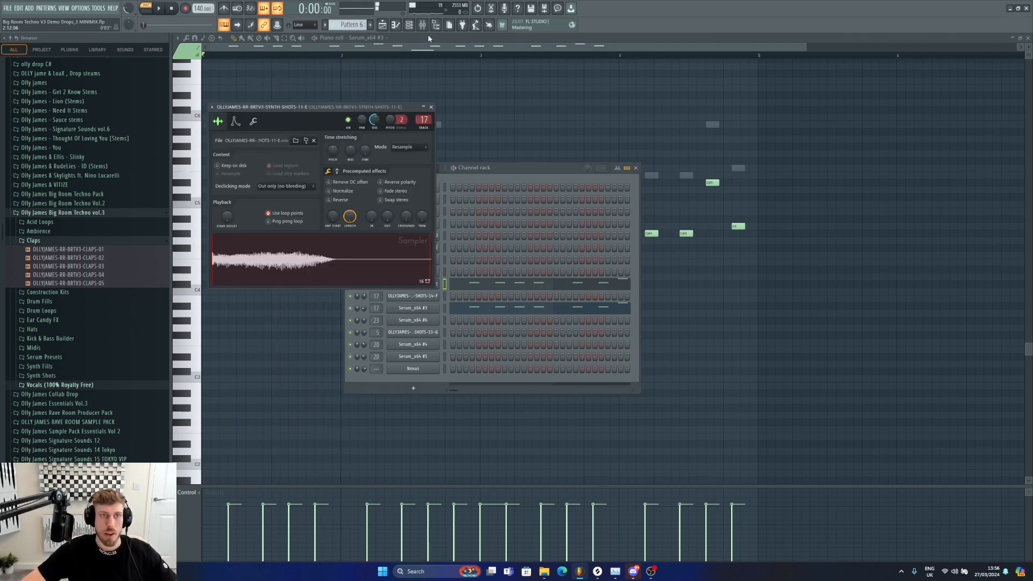
pyautogui.click(423, 25)
pyautogui.click(946, 192)
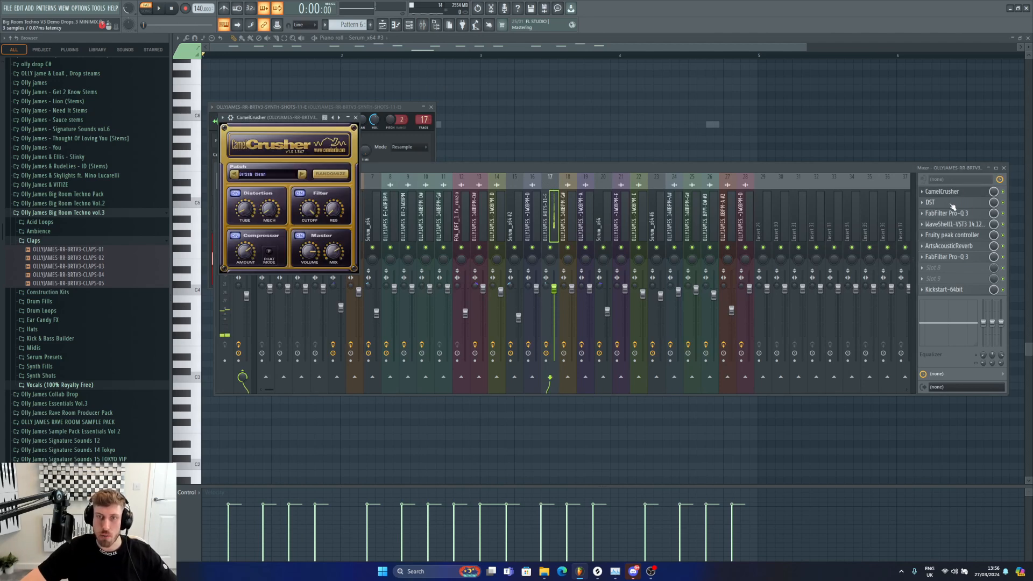
pyautogui.click(952, 203)
pyautogui.click(952, 206)
pyautogui.click(953, 216)
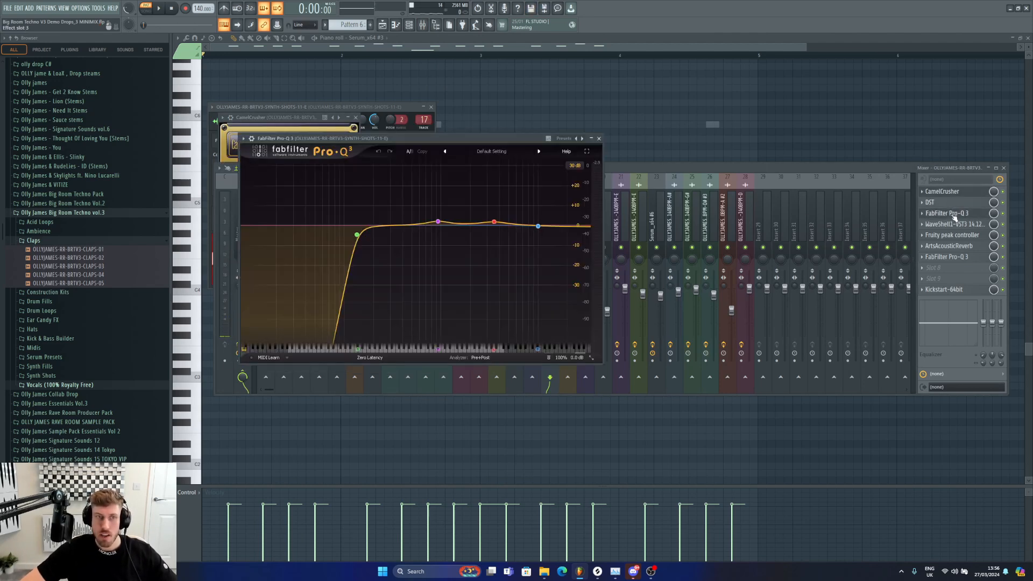
pyautogui.click(957, 225)
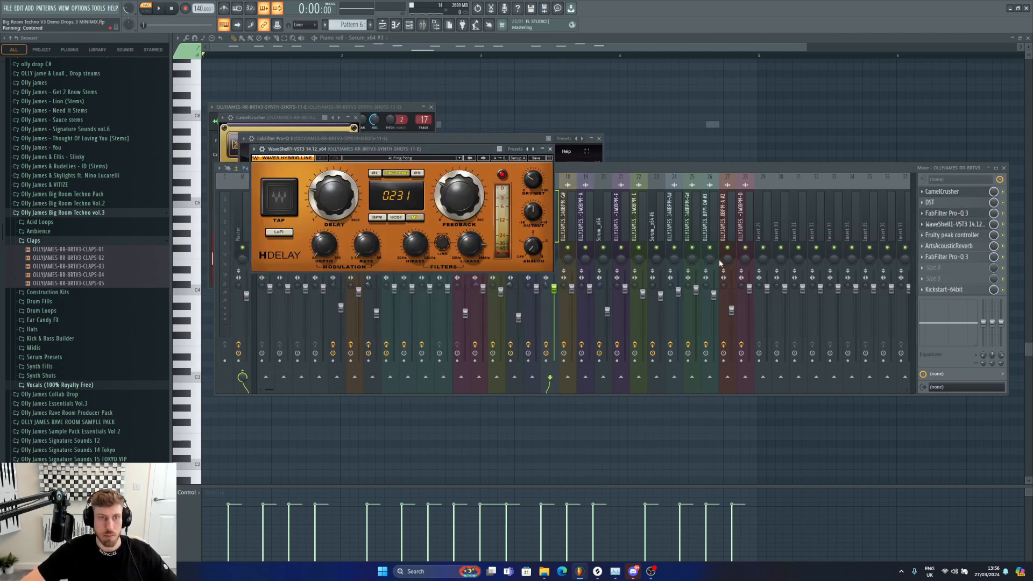
pyautogui.click(953, 237)
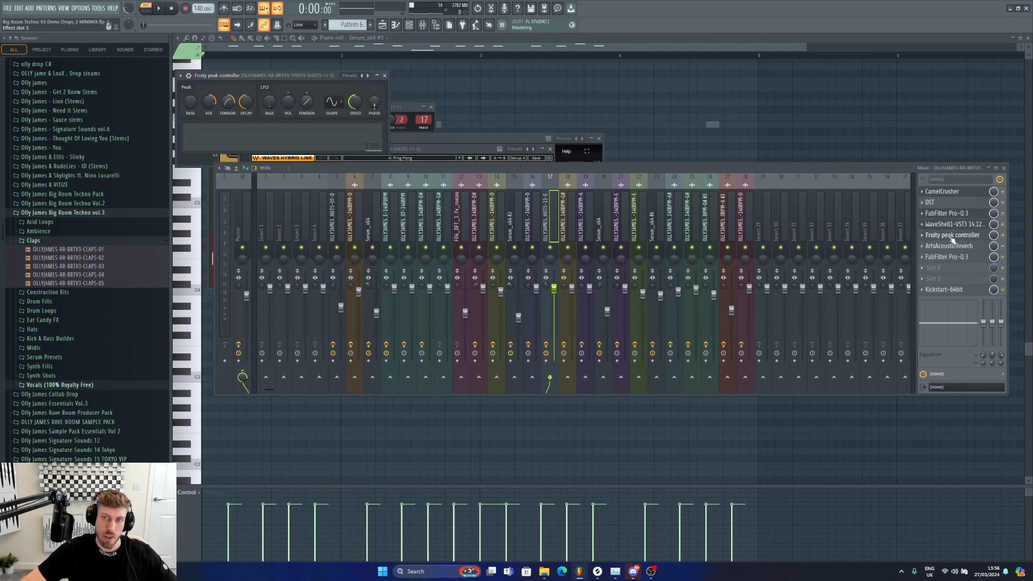
pyautogui.click(953, 237)
pyautogui.click(952, 246)
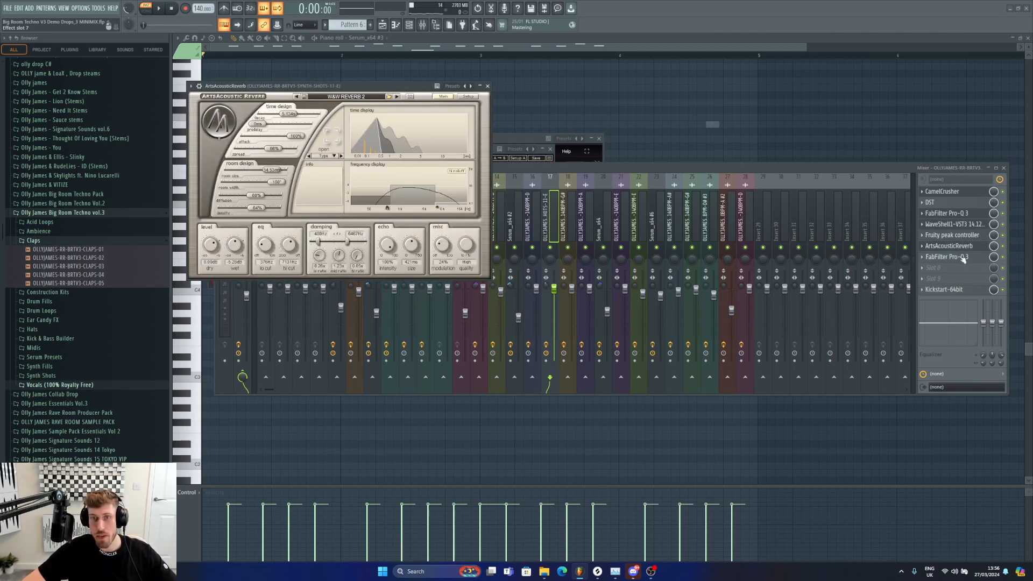
pyautogui.click(963, 258)
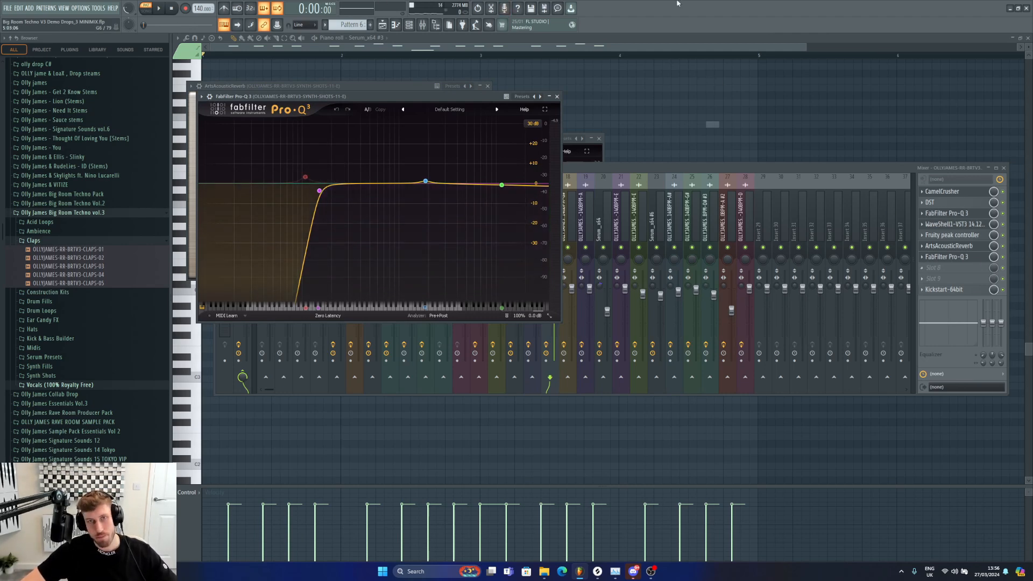
# Return to the playlist, solo Track 18, and play its KICK-04 clips from just before bar 58.
pyautogui.click(392, 25)
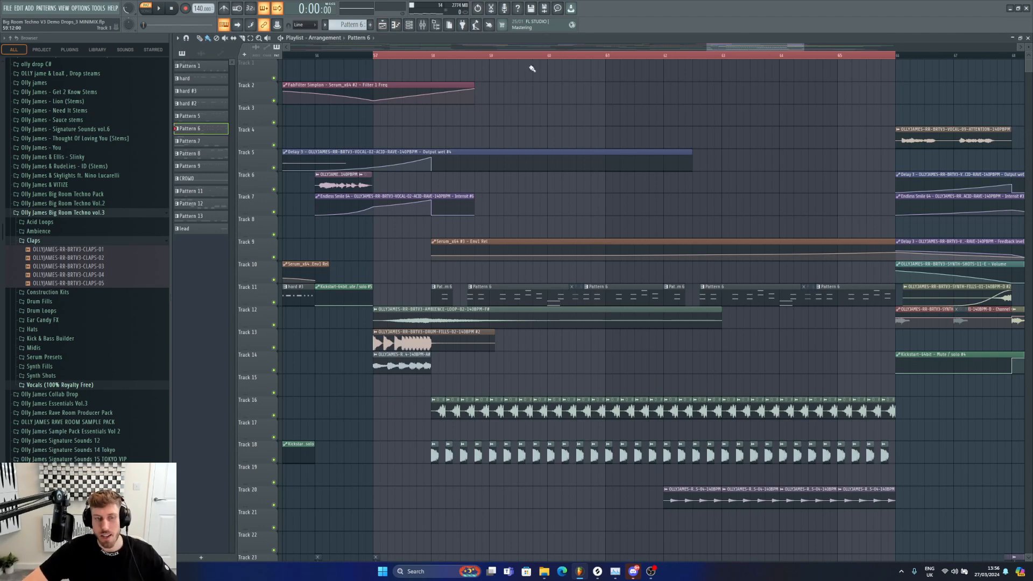
pyautogui.click(425, 57)
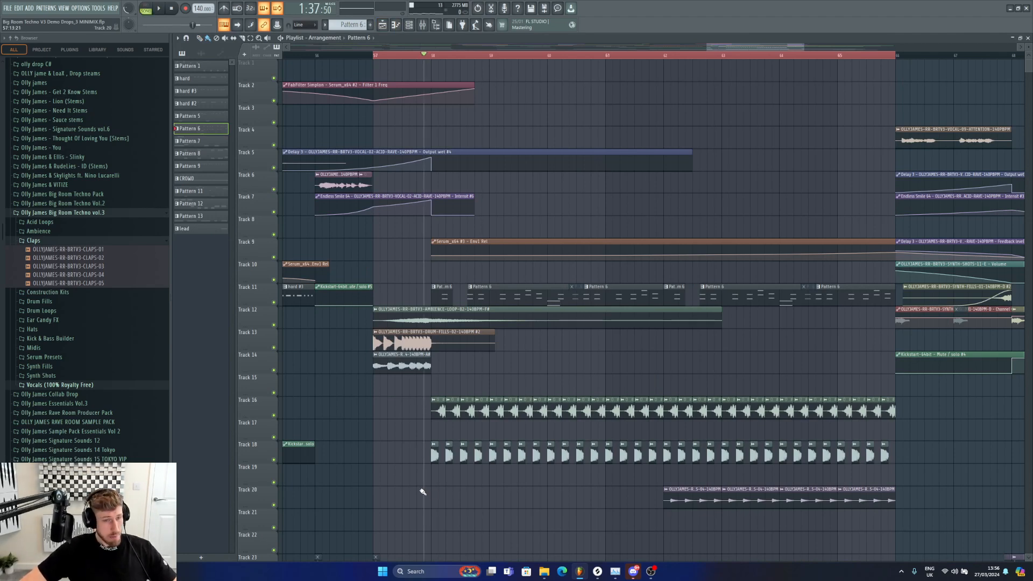
pyautogui.scroll(-3, 423, 492)
pyautogui.scroll(-5, 434, 339)
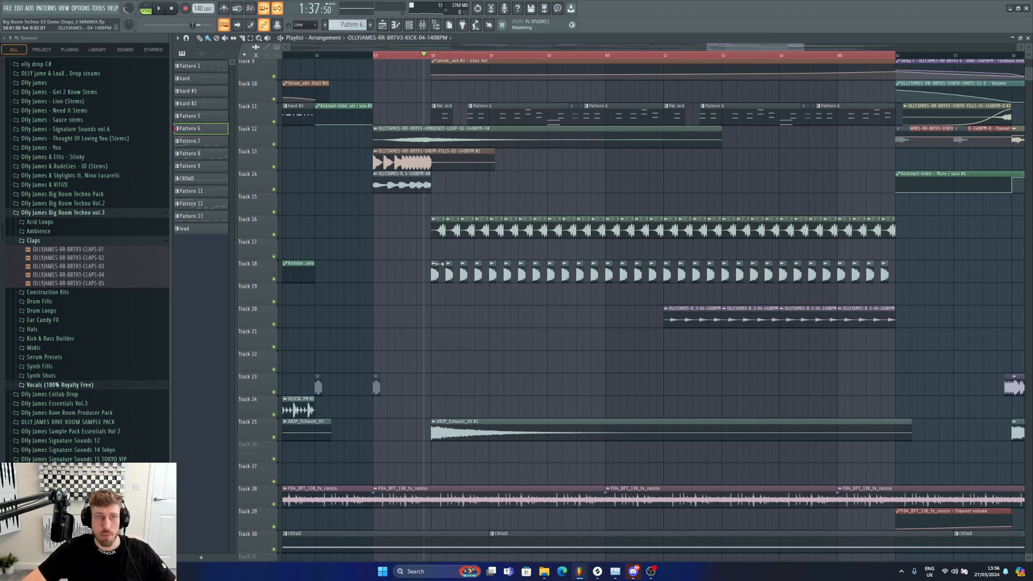
pyautogui.rightClick(273, 280)
pyautogui.press('space')
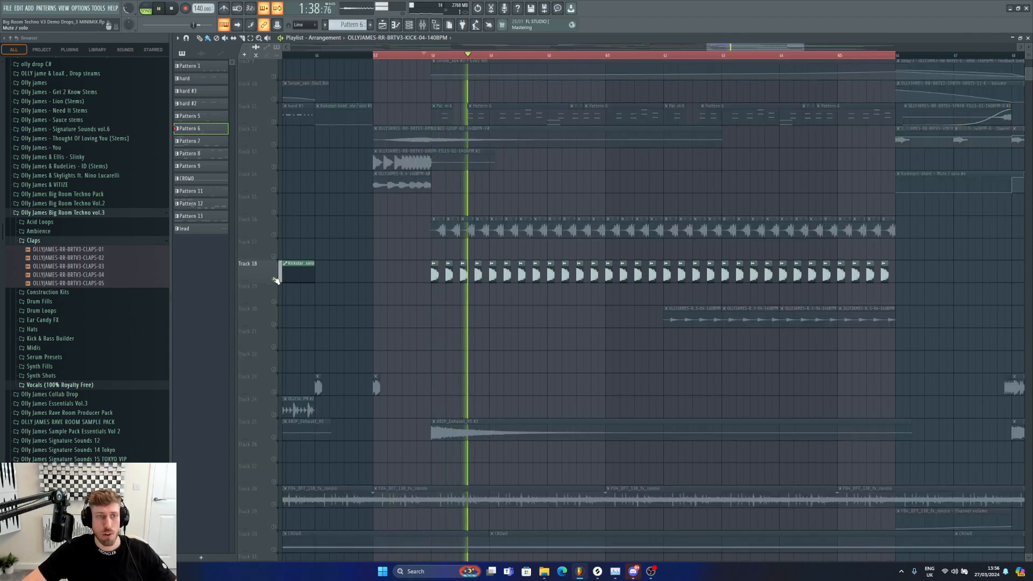
pyautogui.press('space')
# Solo Track 16, identify its BASS-09 sample, and play it from just before bar 58.
pyautogui.rightClick(274, 235)
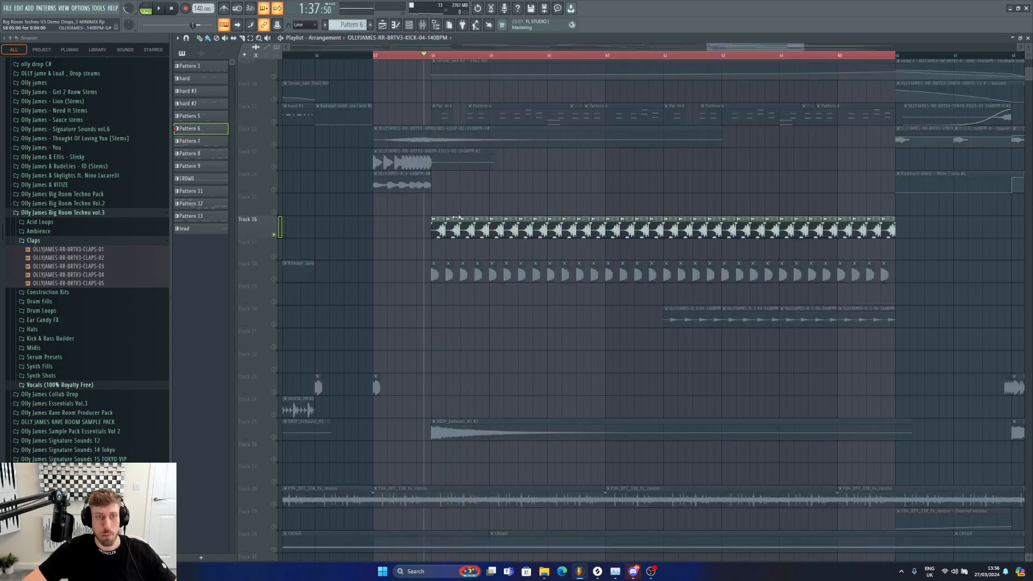
pyautogui.doubleClick(456, 219)
pyautogui.press('Escape')
pyautogui.press('space')
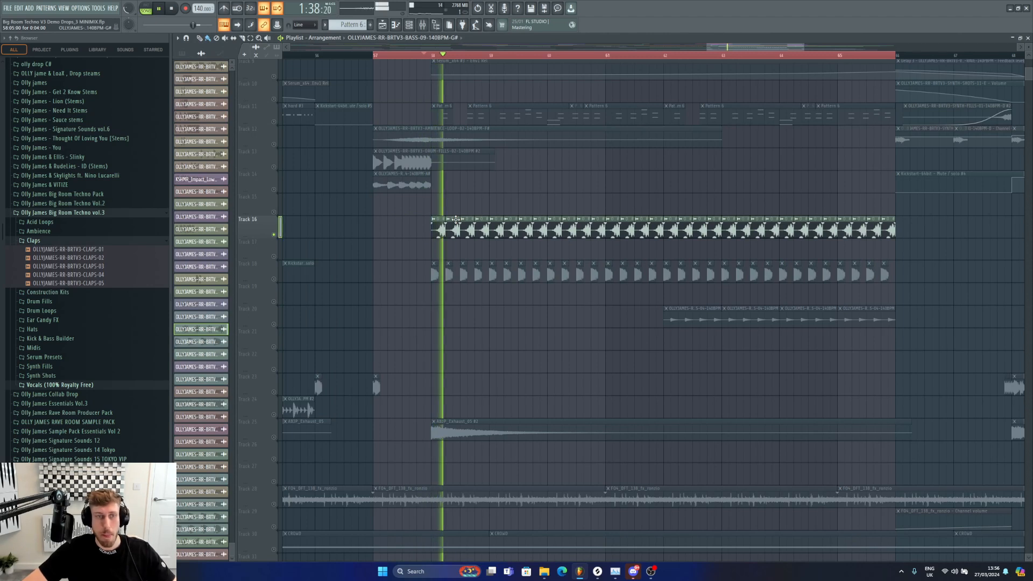
# Unmute Track 18 and Track 11 alongside the bass on Track 16 and play the layers together.
pyautogui.click(274, 279)
pyautogui.press('space')
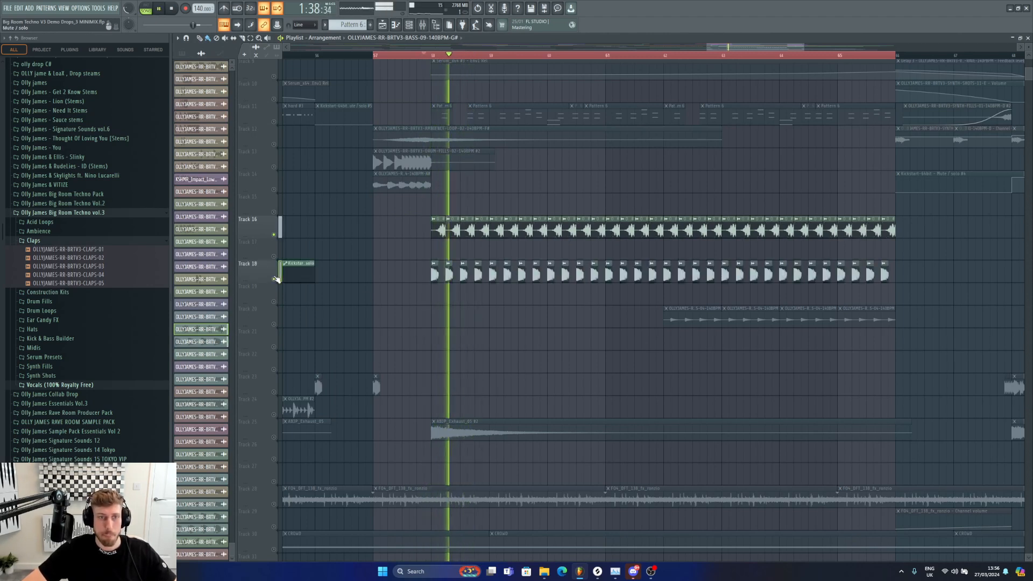
pyautogui.press('space')
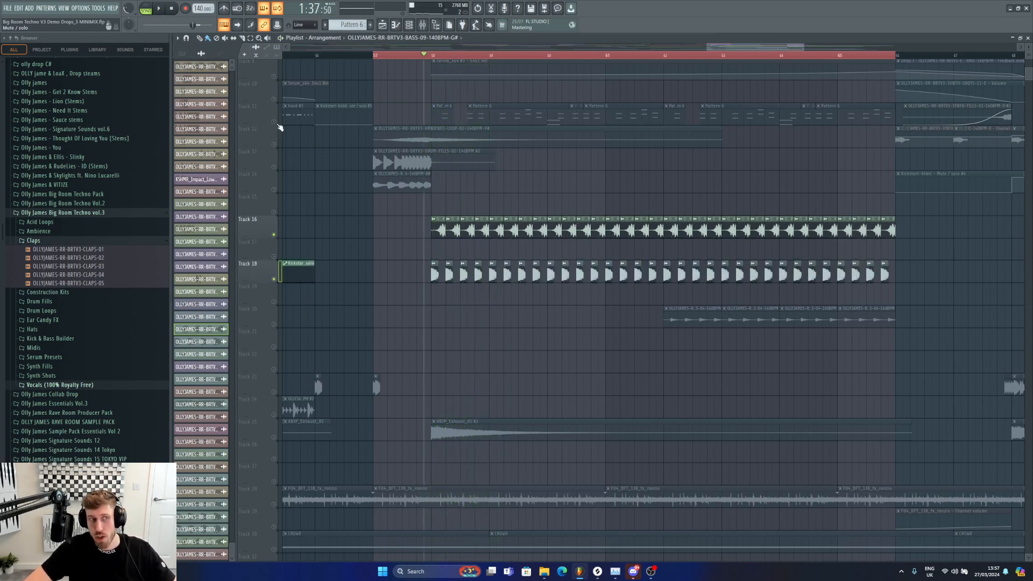
pyautogui.click(276, 123)
pyautogui.press('space')
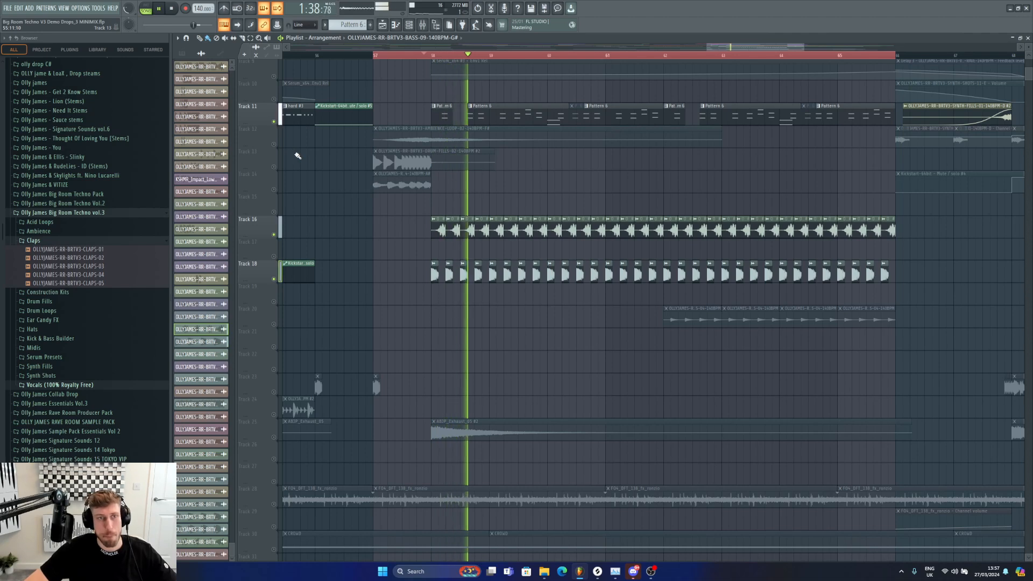
pyautogui.keyDown('ctrl'); pyautogui.scroll(-2, 290, 314); pyautogui.keyUp('ctrl')
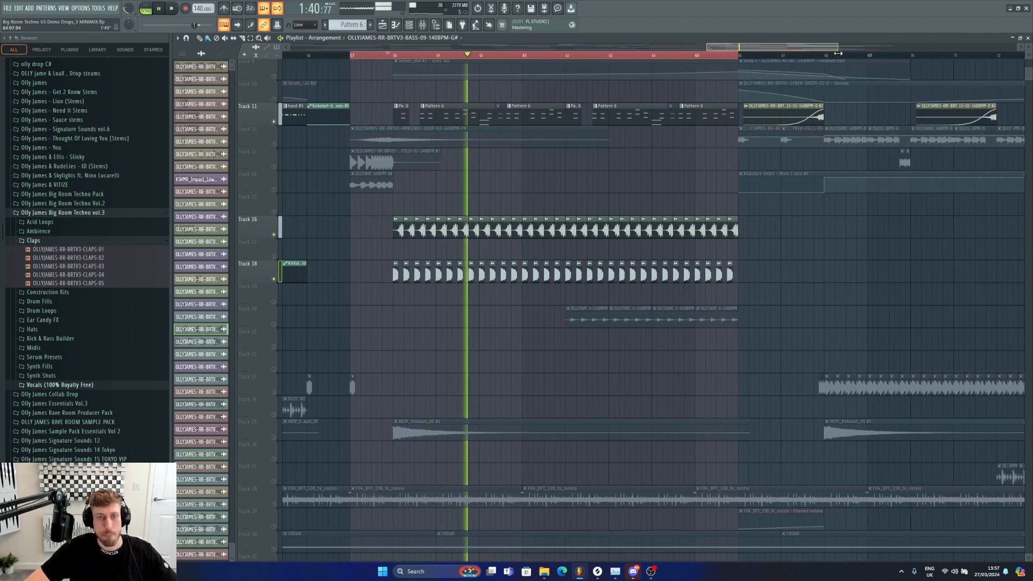
# Solo Track 20 and play its loop from bar 62.
pyautogui.keyDown('ctrl'); pyautogui.click(273, 325); pyautogui.keyUp('ctrl')
pyautogui.press('space')
pyautogui.click(566, 55)
pyautogui.press('space')
pyautogui.scroll(4, 480, 342)
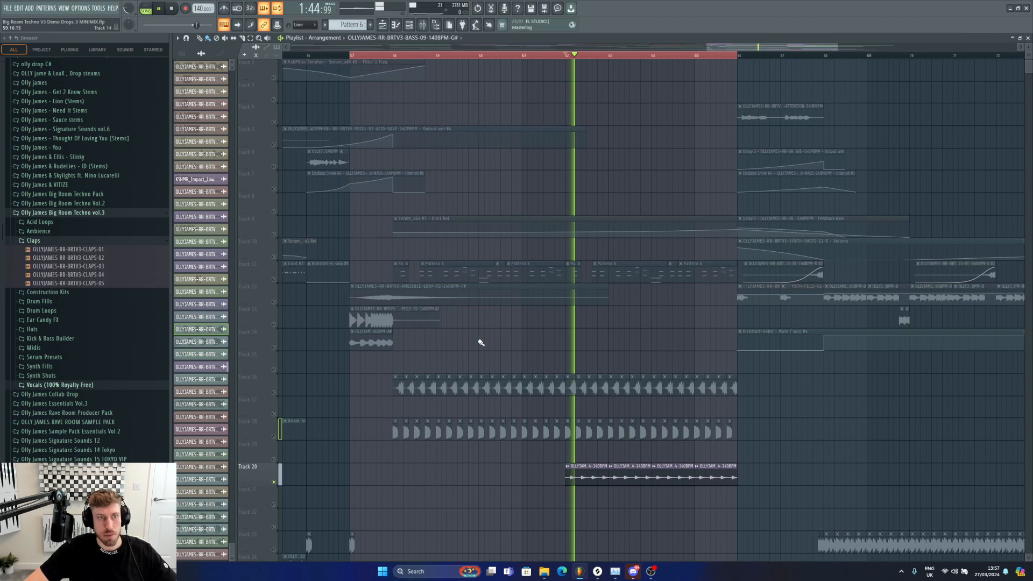
# Solo Track 13 and play its DRUM-FILLS-02 sample from bar 57.
pyautogui.keyDown('ctrl'); pyautogui.click(274, 325); pyautogui.keyUp('ctrl')
pyautogui.press('space')
pyautogui.click(352, 55)
pyautogui.press('space')
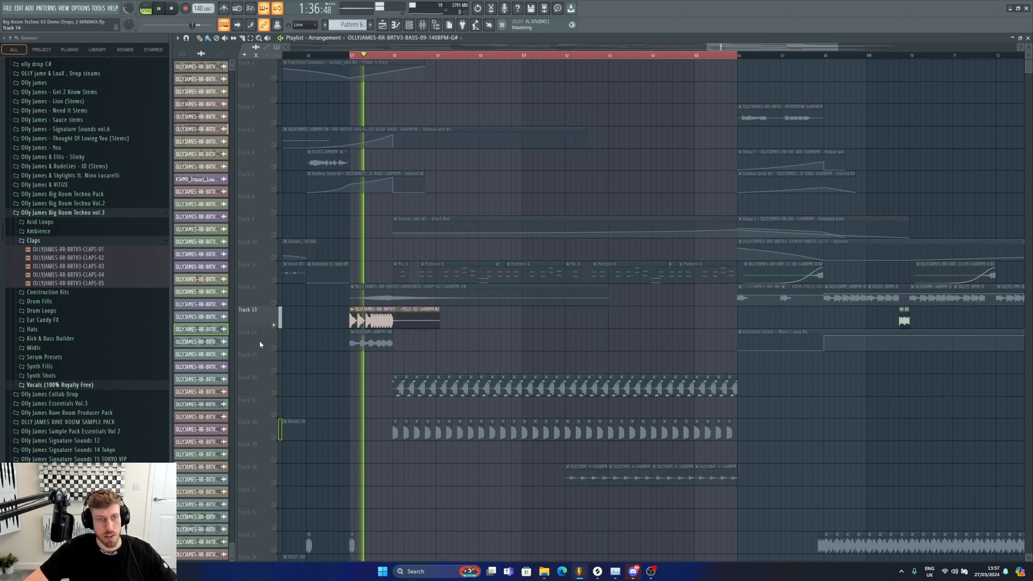
# Solo Track 14 and play its short loop from bar 57.
pyautogui.keyDown('ctrl'); pyautogui.click(274, 348); pyautogui.keyUp('ctrl')
pyautogui.press('space')
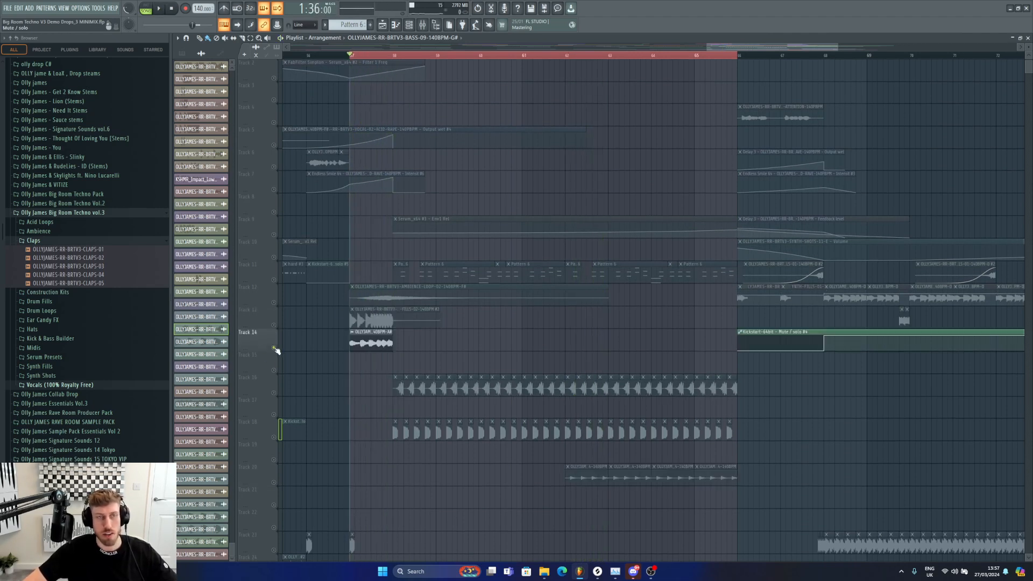
pyautogui.press('space')
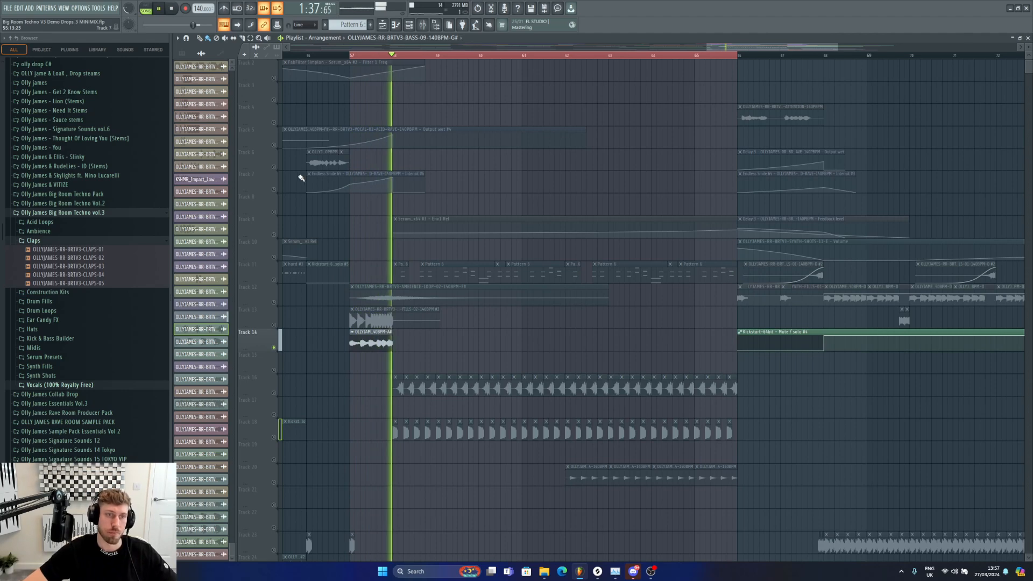
pyautogui.press('space')
# Solo Track 6, play it from bar 56, and identify its vocal sample VOCAL-06-GET-DOWN.
pyautogui.click(308, 153)
pyautogui.click(306, 55)
pyautogui.press('space')
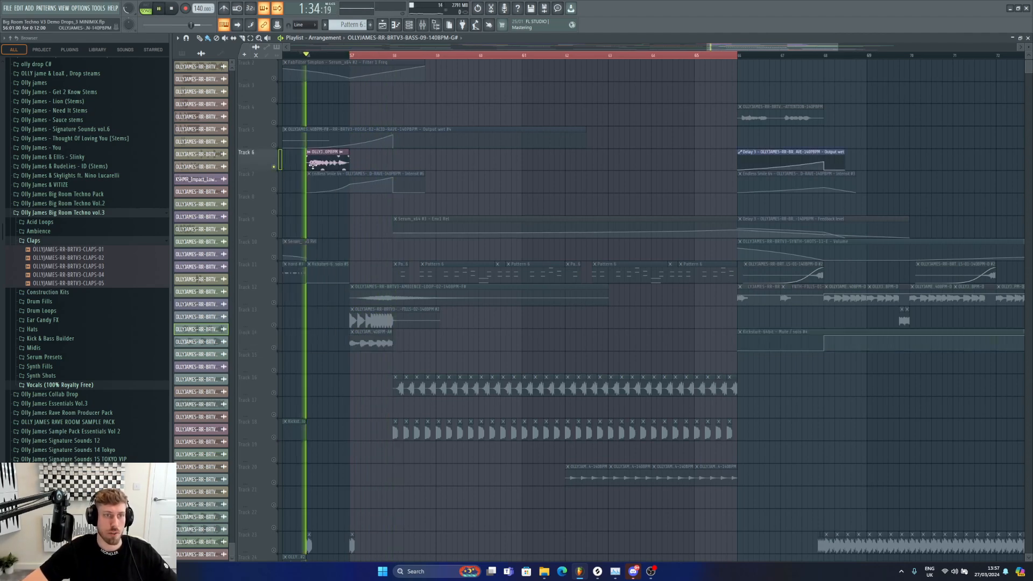
pyautogui.doubleClick(328, 161)
pyautogui.press('space')
pyautogui.press('Escape')
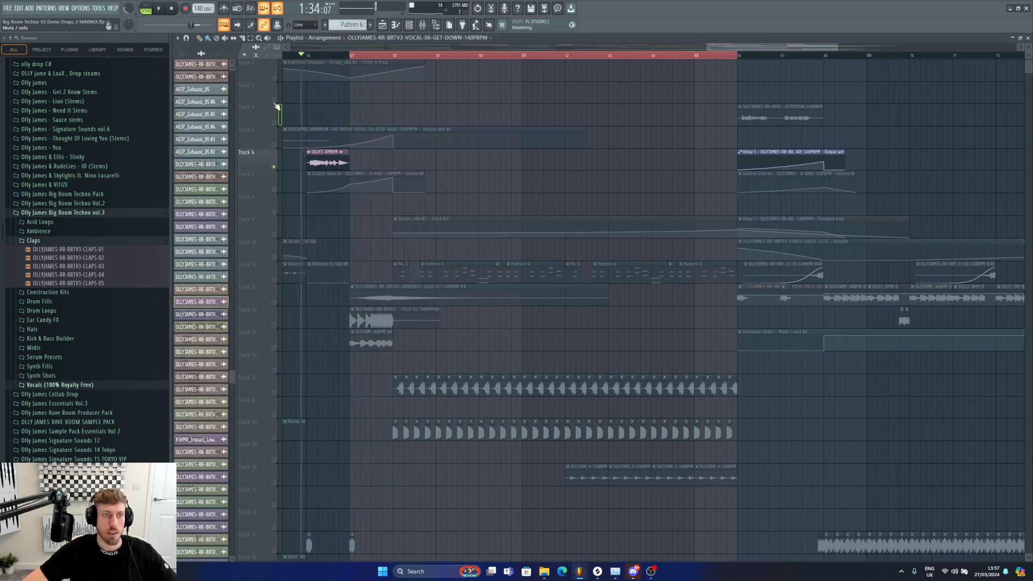
# Restore all playlist tracks from solo, clear the playback range over bars 57 to 66, and show the section from bar 66.
pyautogui.rightClick(274, 101)
pyautogui.rightClick(274, 101)
pyautogui.moveTo(350, 56); pyautogui.dragTo(788, 50)
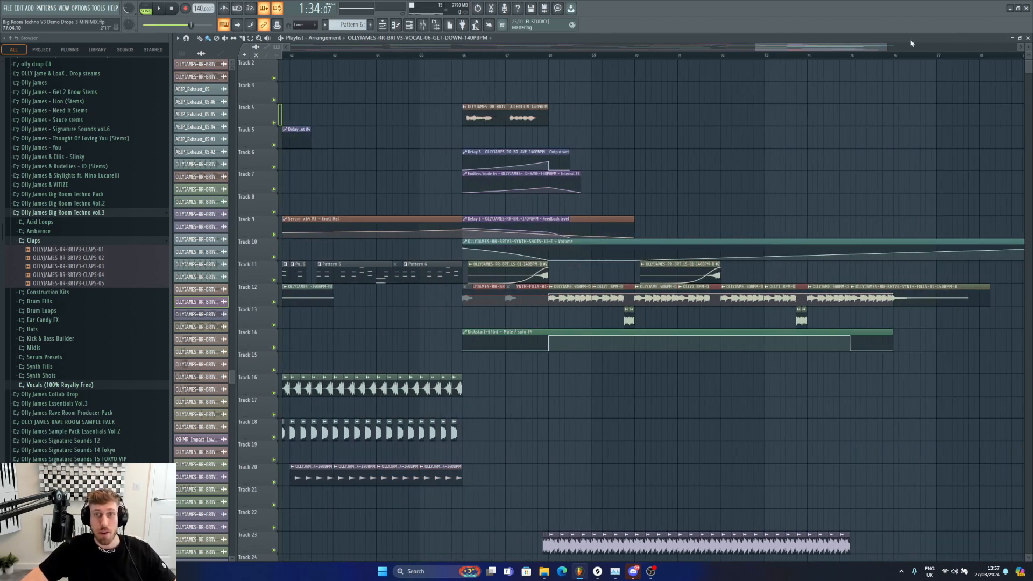
pyautogui.moveTo(887, 48)
pyautogui.mouseDown()
pyautogui.moveTo(965, 57)
pyautogui.moveTo(888, 65)
pyautogui.mouseUp()
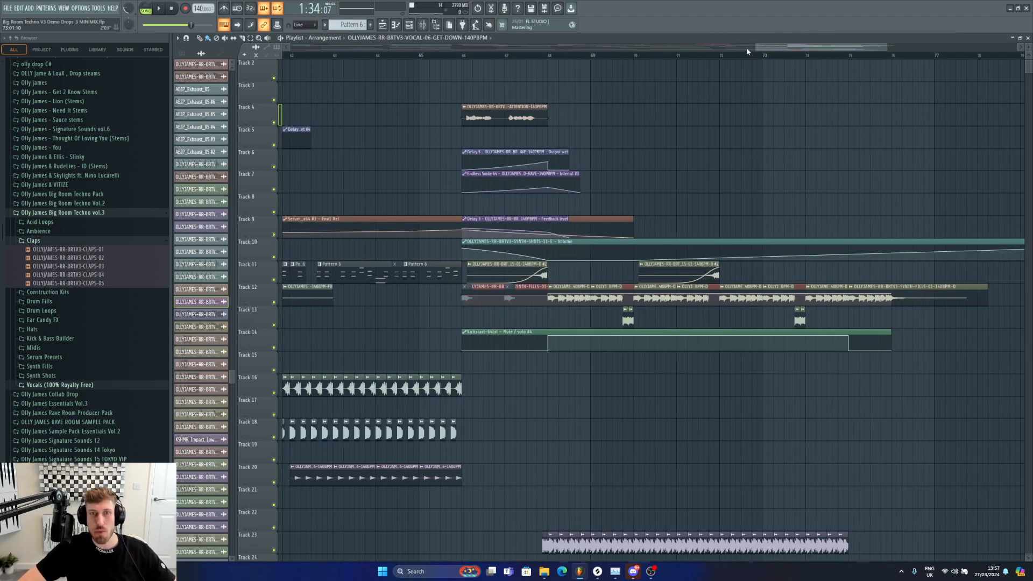
pyautogui.moveTo(756, 48); pyautogui.dragTo(837, 49)
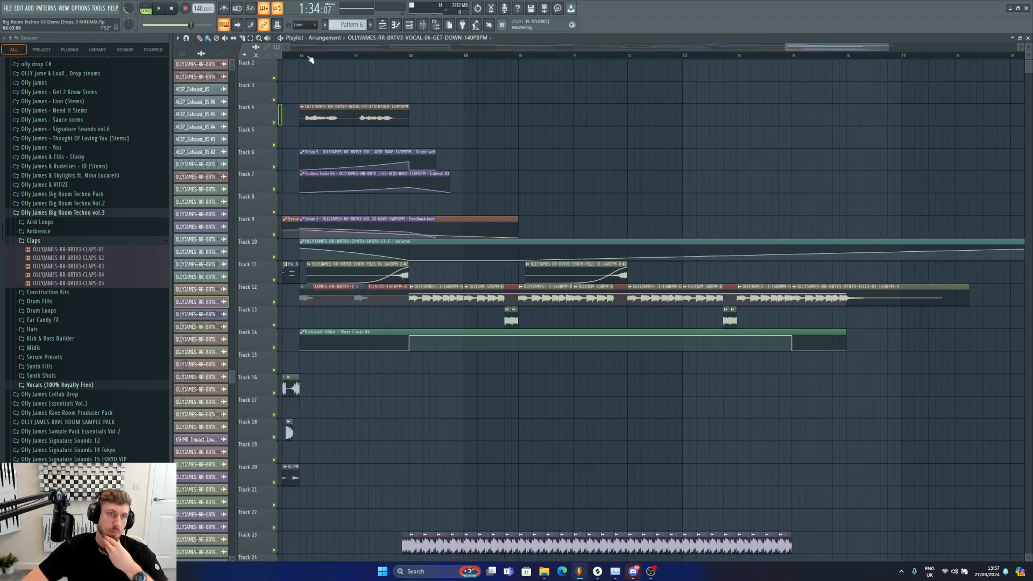
# Set the playback range to bars 66 to 68, solo Track 4 with its automation on Tracks 6 and 7, and play it.
pyautogui.moveTo(310, 58); pyautogui.dragTo(409, 57)
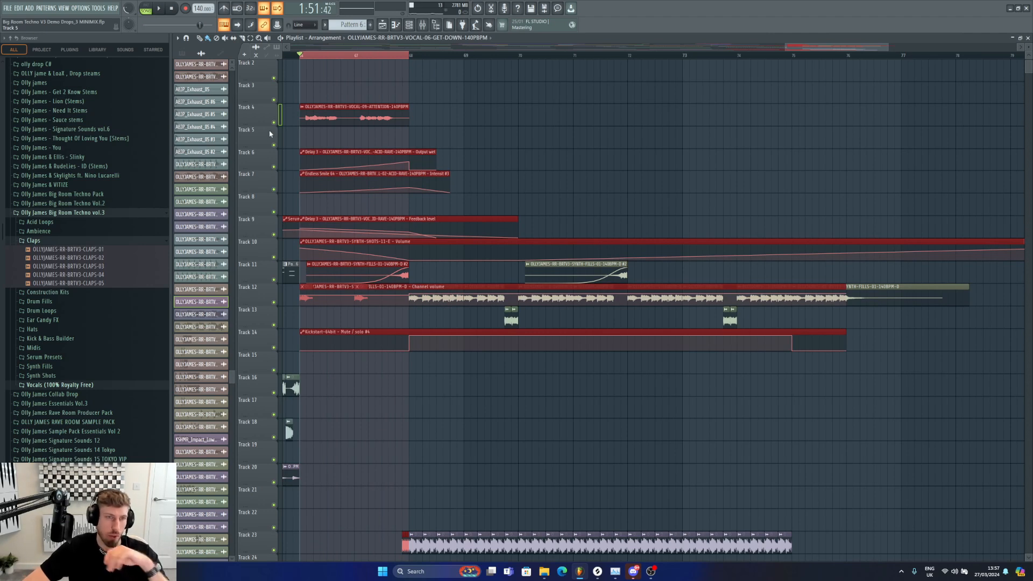
pyautogui.press('space')
pyautogui.rightClick(273, 102)
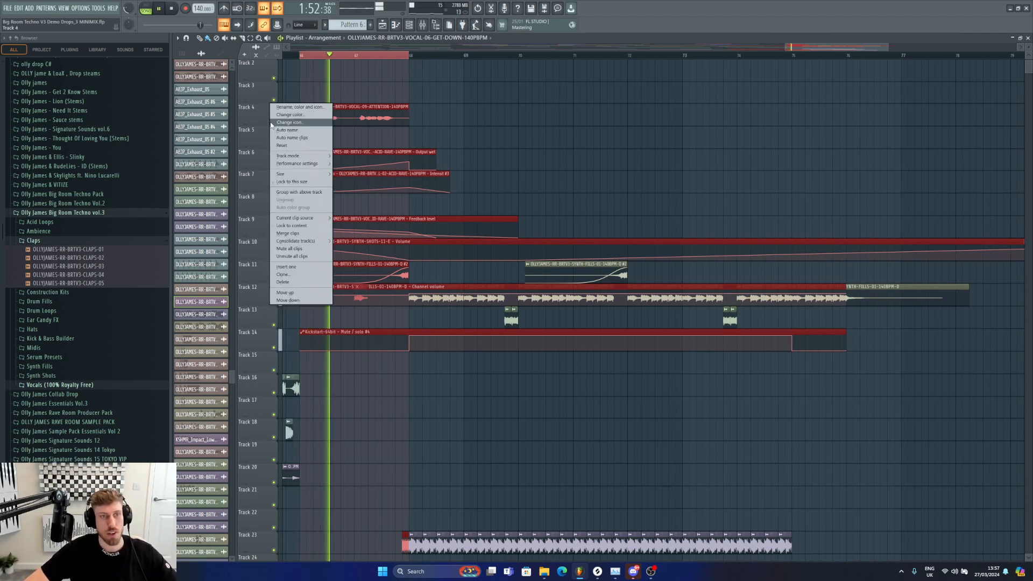
pyautogui.click(272, 119)
pyautogui.rightClick(274, 122)
pyautogui.press('space')
pyautogui.press('space')
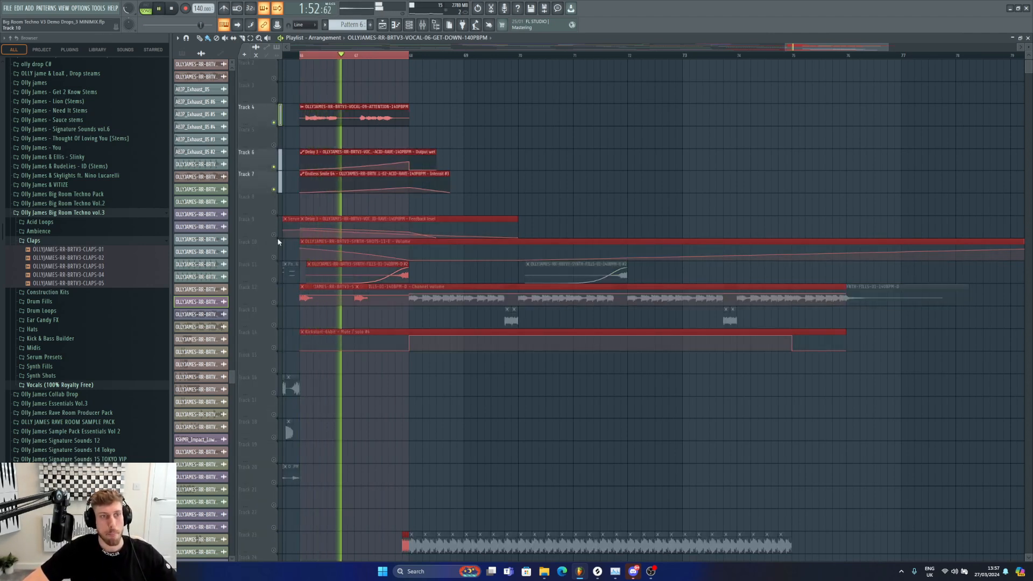
pyautogui.press('space')
# Inspect the VOCAL-09-ATTENTION clip's mixer effects, open its Fruity Delay 3, and play the vocal from bar 66.
pyautogui.doubleClick(343, 116)
pyautogui.press('F9')
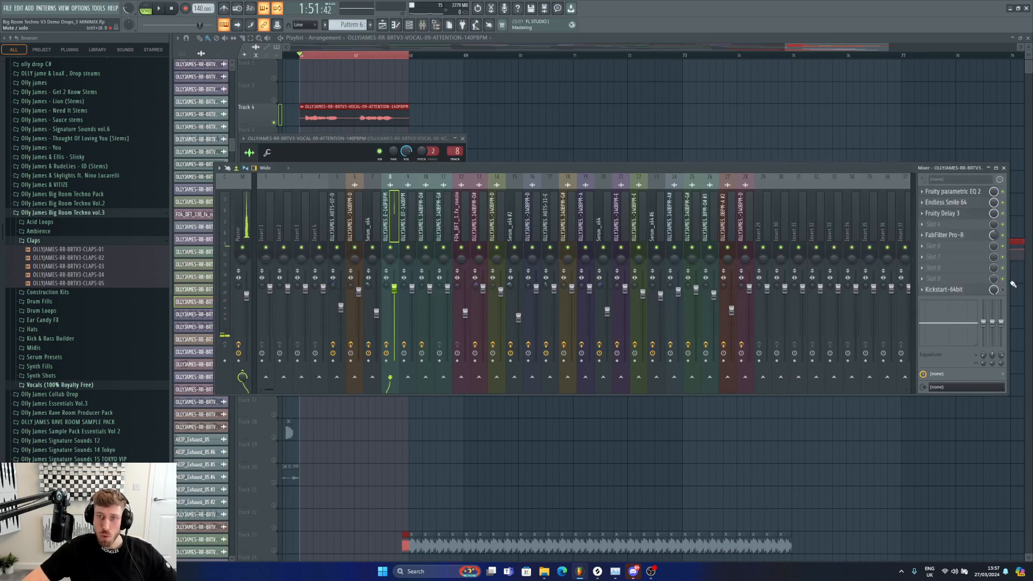
pyautogui.click(973, 217)
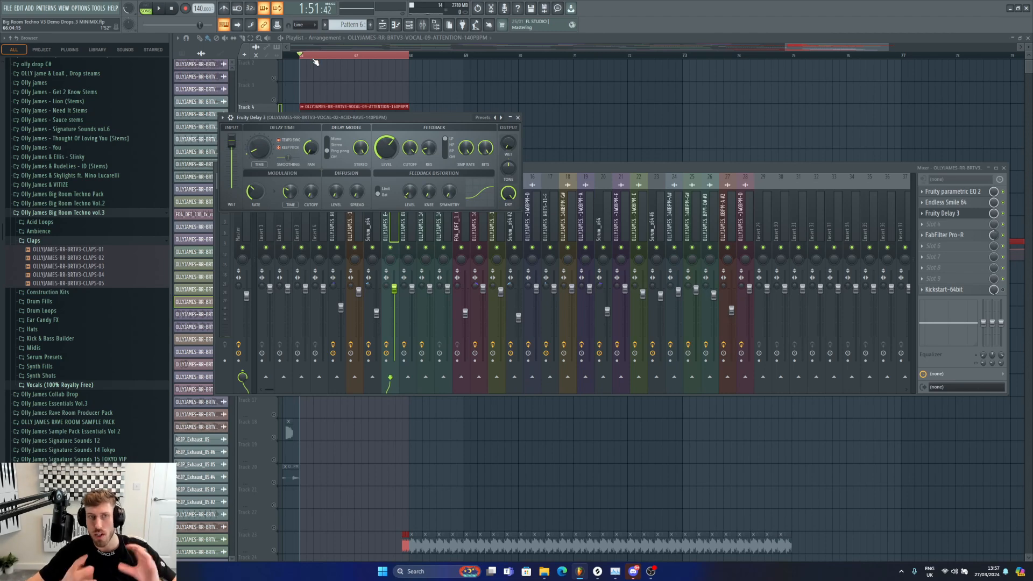
pyautogui.press('space')
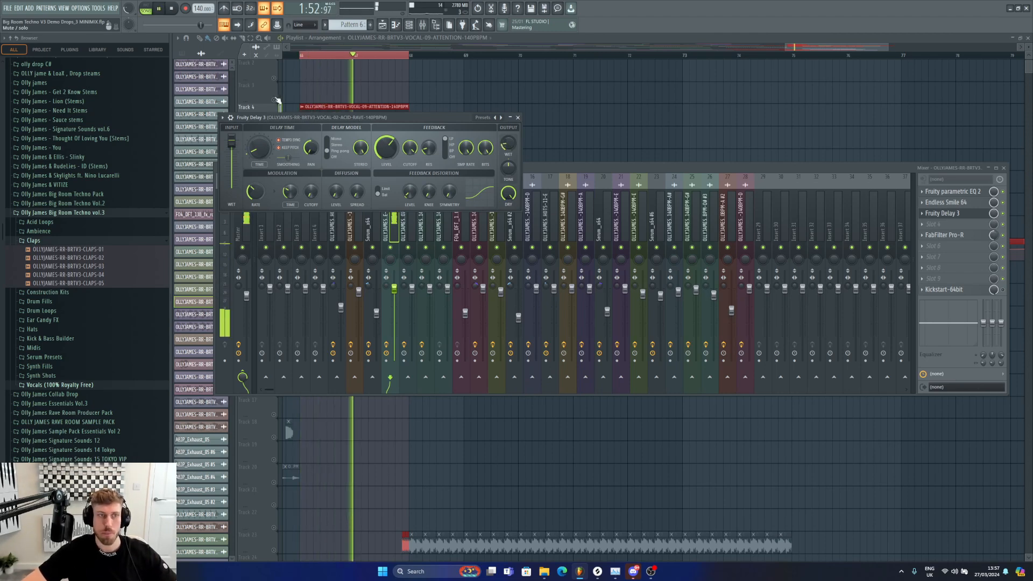
pyautogui.press('F12')
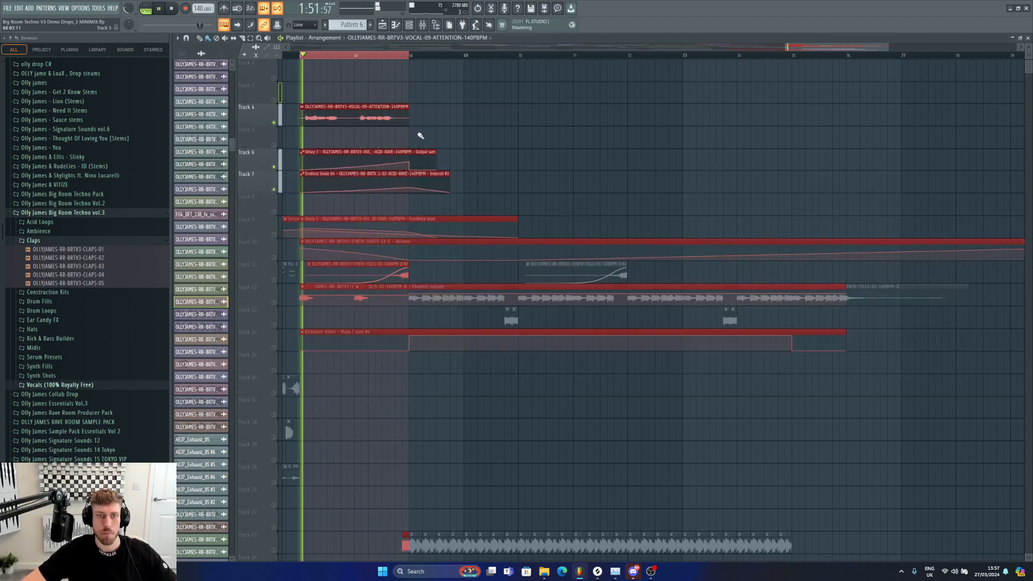
pyautogui.press('space')
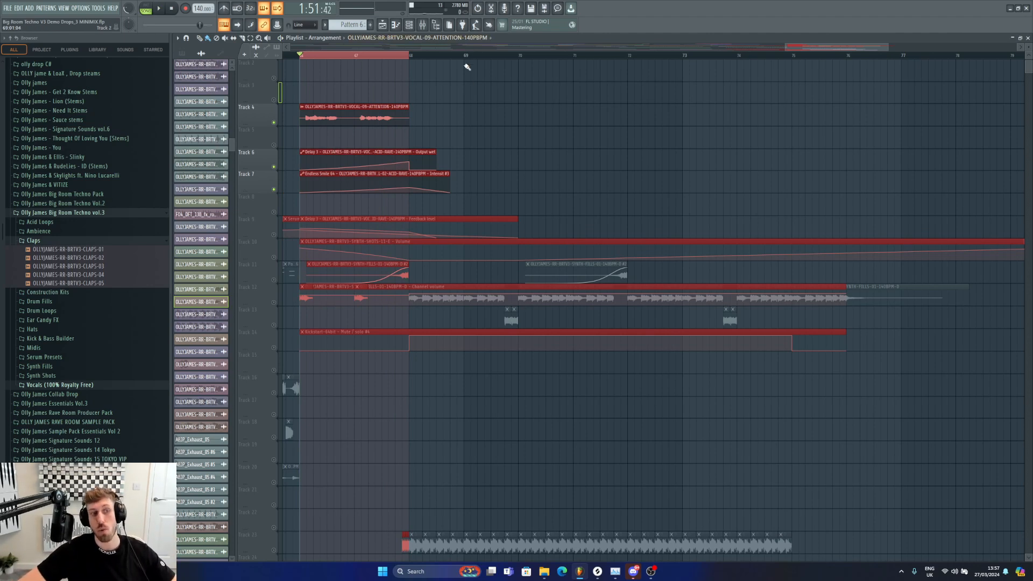
# Restore all playlist tracks from solo and set the playback range to bars 68 to 76.
pyautogui.moveTo(301, 56); pyautogui.dragTo(409, 60)
pyautogui.rightClick(274, 302)
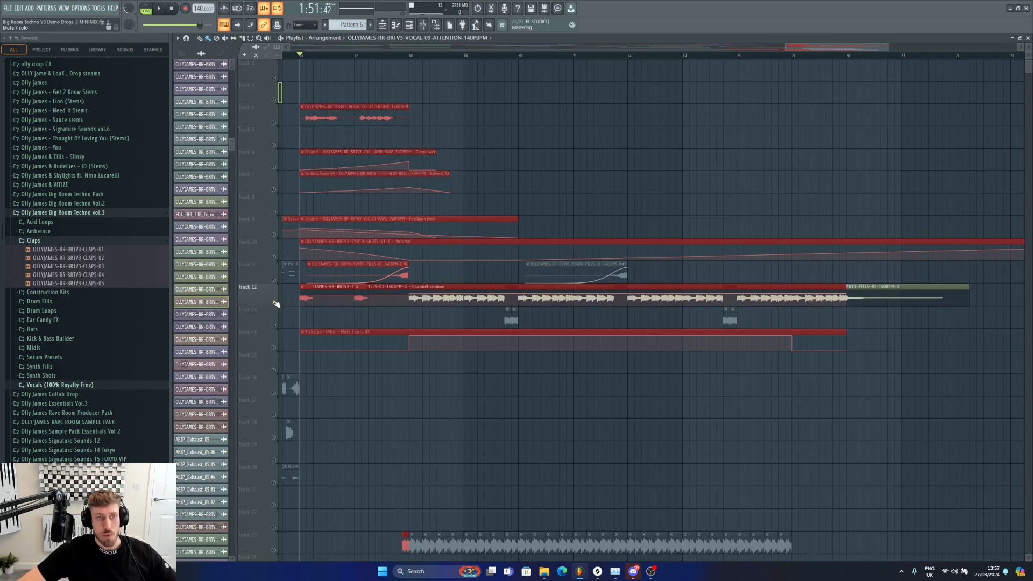
pyautogui.rightClick(274, 302)
pyautogui.moveTo(410, 56); pyautogui.dragTo(849, 56)
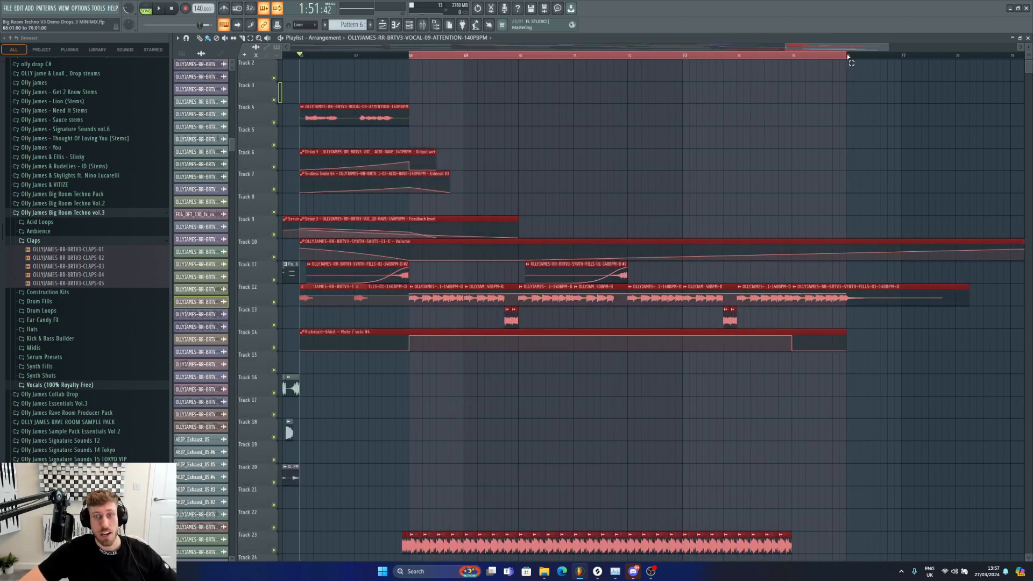
# Identify the sample of the last synth fill clip on Track 12, then close its settings and deselect the clips.
pyautogui.click(880, 295)
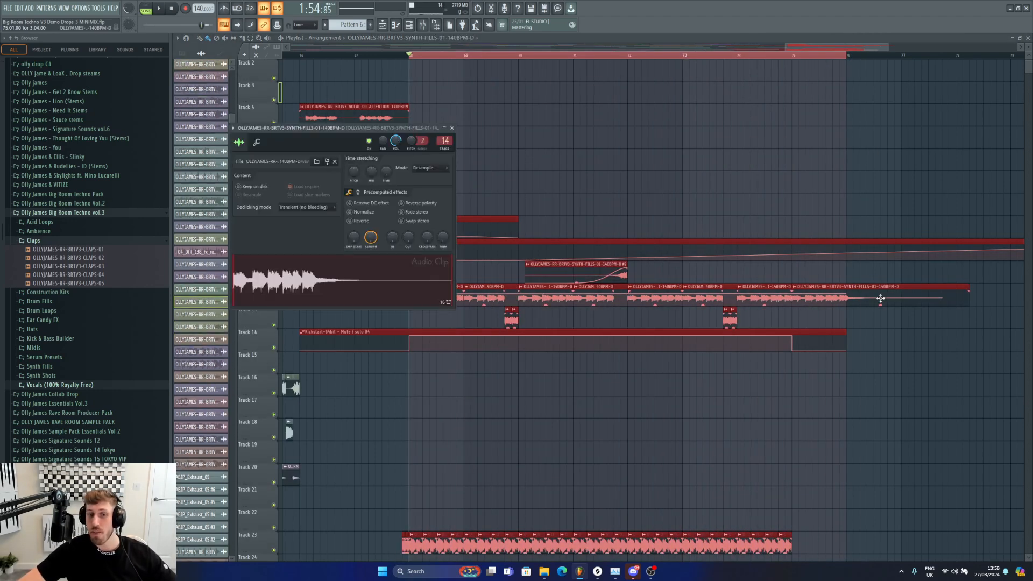
pyautogui.click(737, 101)
pyautogui.rightClick(737, 102)
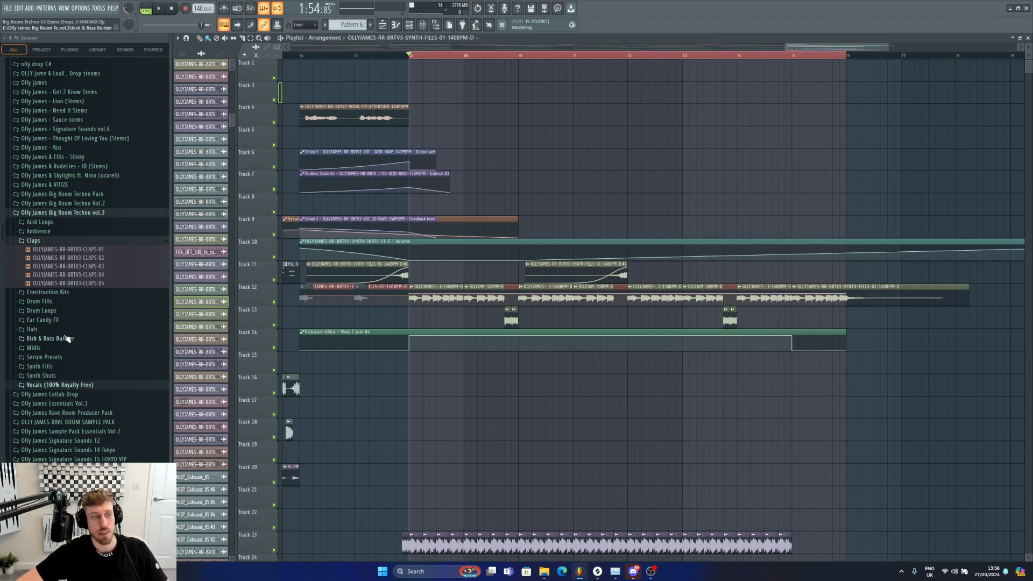
# Expand the pack's Synth Fills folder and audition SYNTH-FILLS-04 and SYNTH-FILLS-05.
pyautogui.click(47, 366)
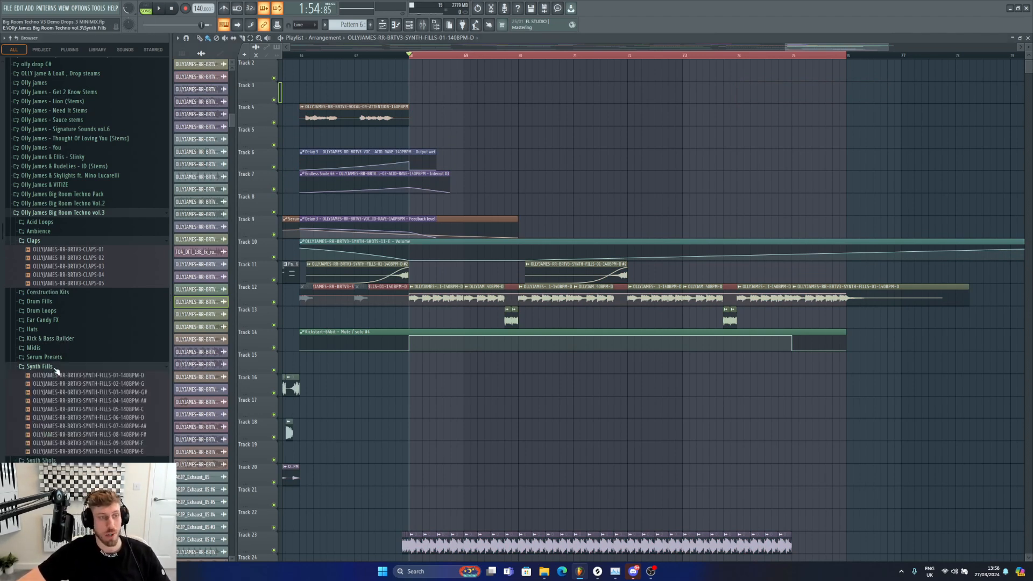
pyautogui.click(71, 401)
pyautogui.click(70, 410)
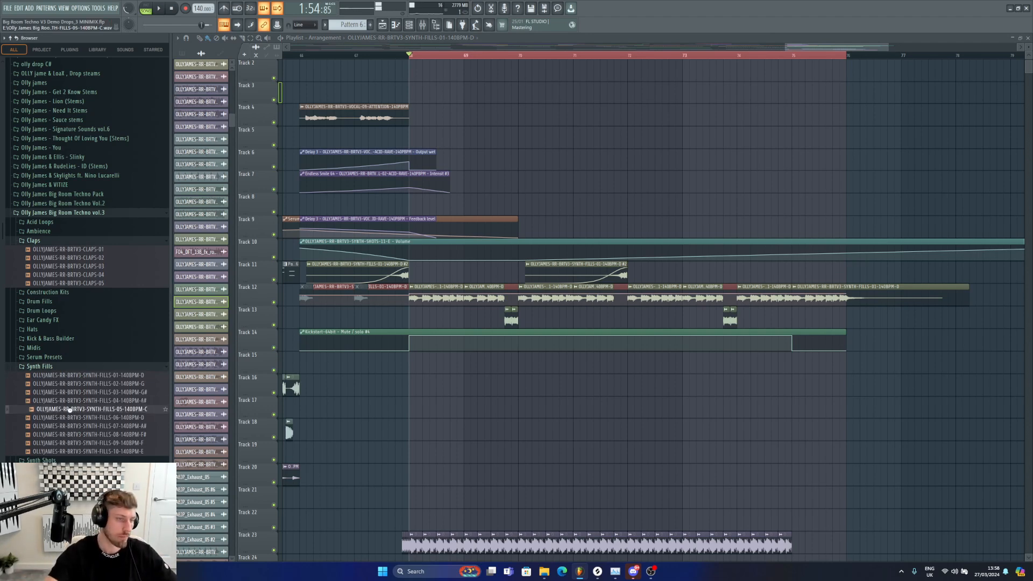
pyautogui.moveTo(70, 410); pyautogui.dragTo(72, 414)
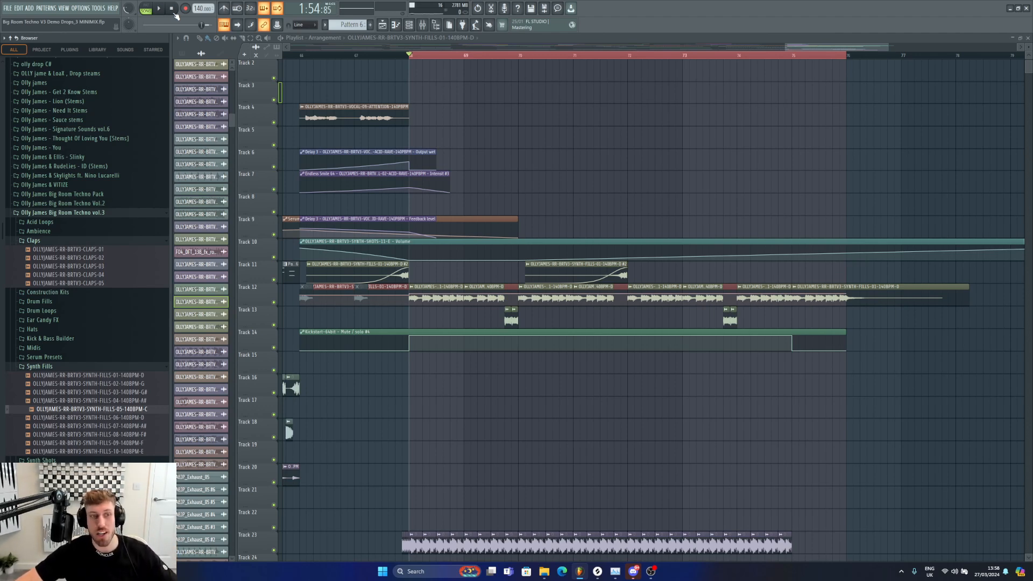
# Play the full arrangement briefly from just after bar 67 and again from bar 68.
pyautogui.click(369, 54)
pyautogui.press('space')
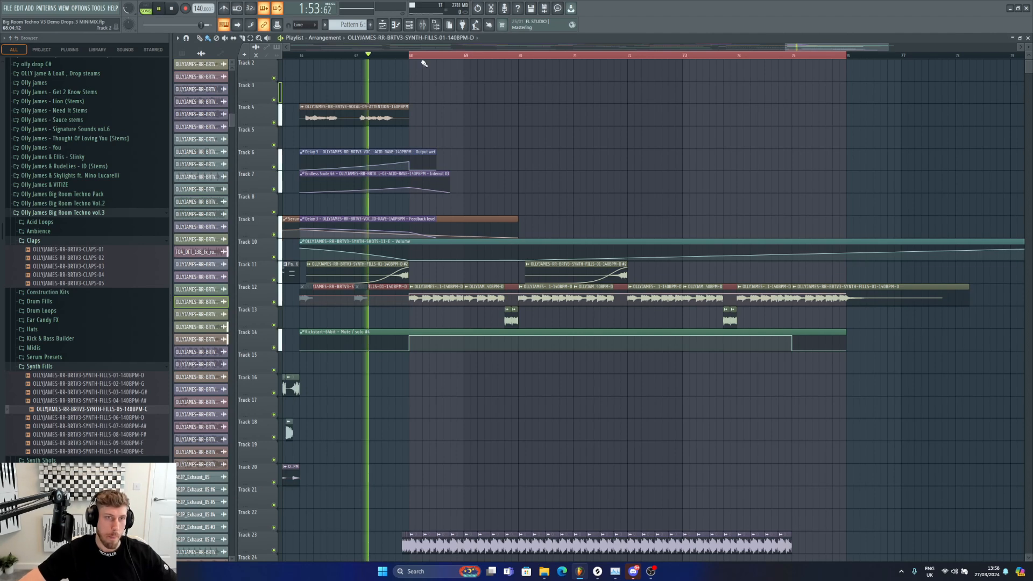
pyautogui.press('space')
pyautogui.click(412, 59)
pyautogui.press('space')
pyautogui.press('space')
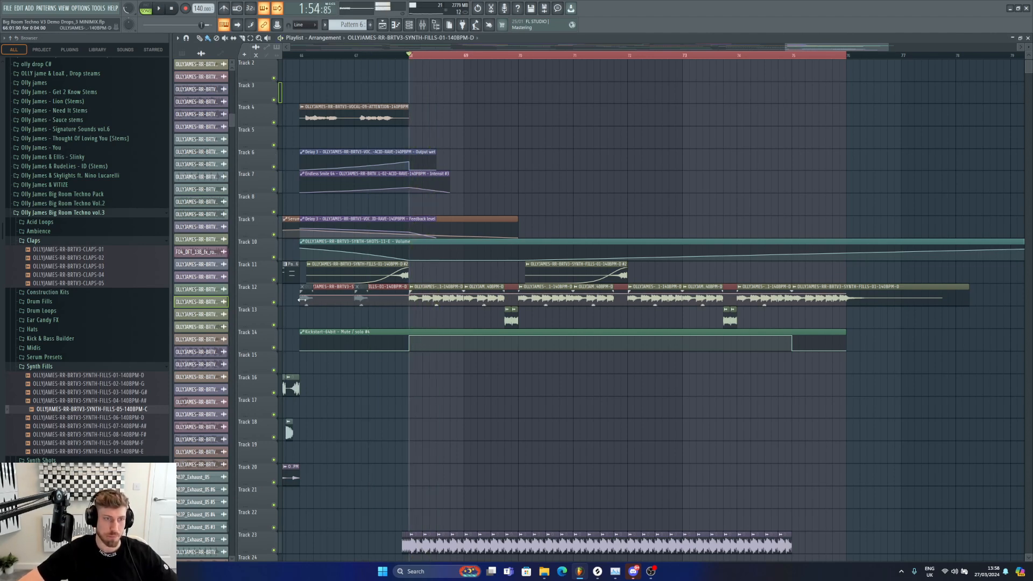
# Solo Track 12 and play its synth fill clips from bar 68.
pyautogui.rightClick(271, 305)
pyautogui.click(268, 305)
pyautogui.rightClick(274, 303)
pyautogui.press('space')
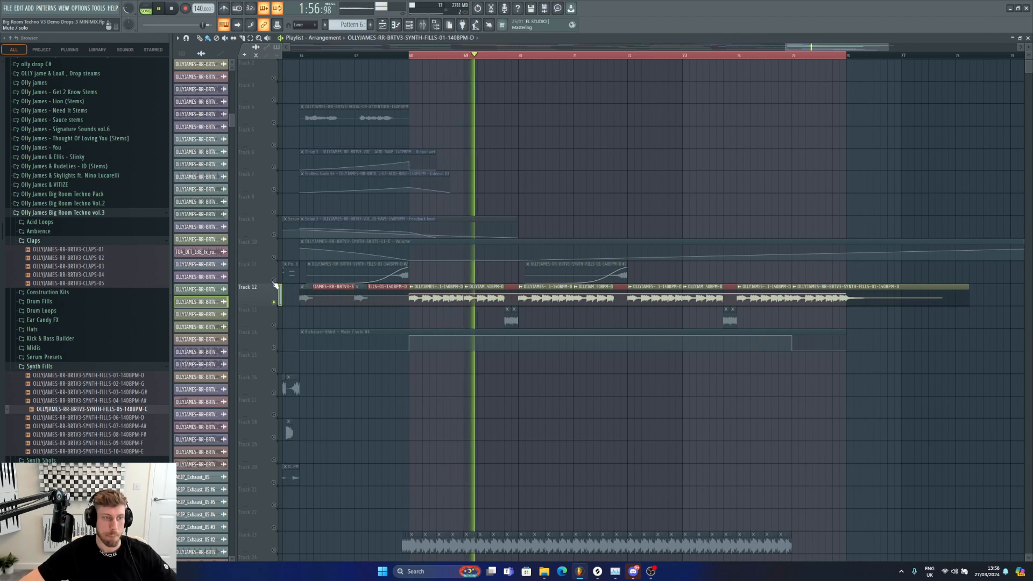
pyautogui.press('space')
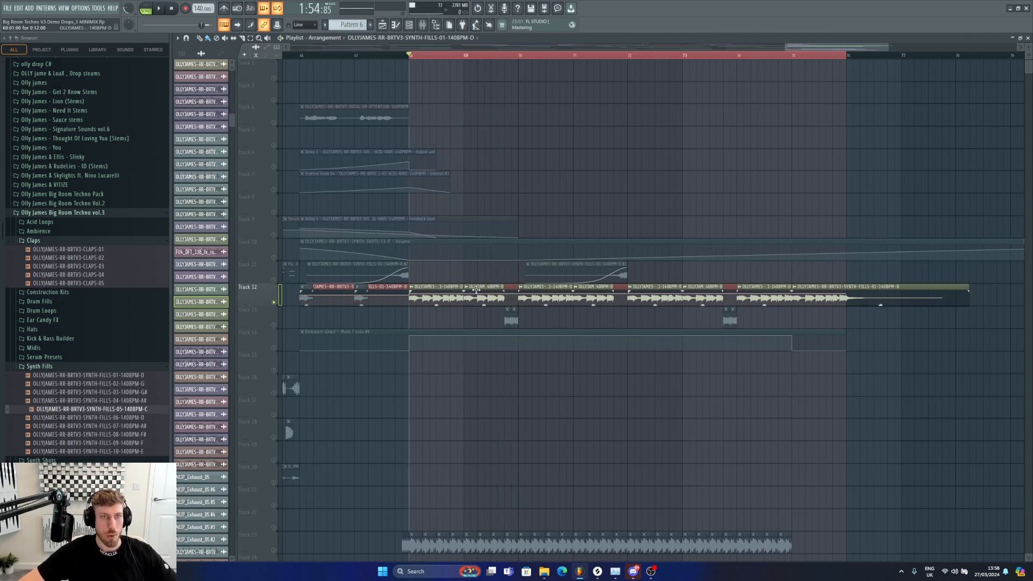
# Audition SYNTH-FILLS-01 from the Synth Fills folder and replay the soloed Track 12 from bar 68 for comparison.
pyautogui.click(105, 375)
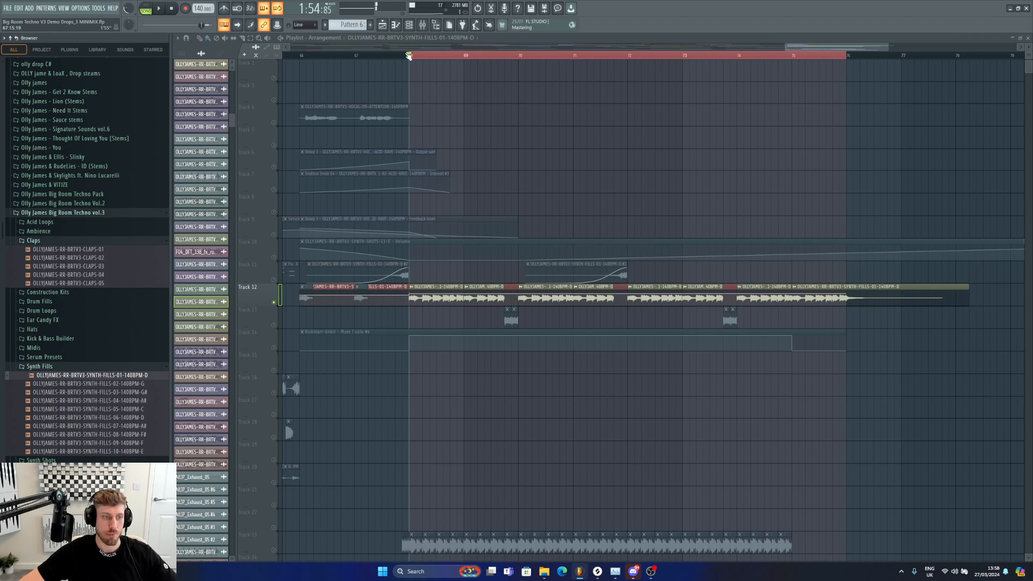
pyautogui.press('space')
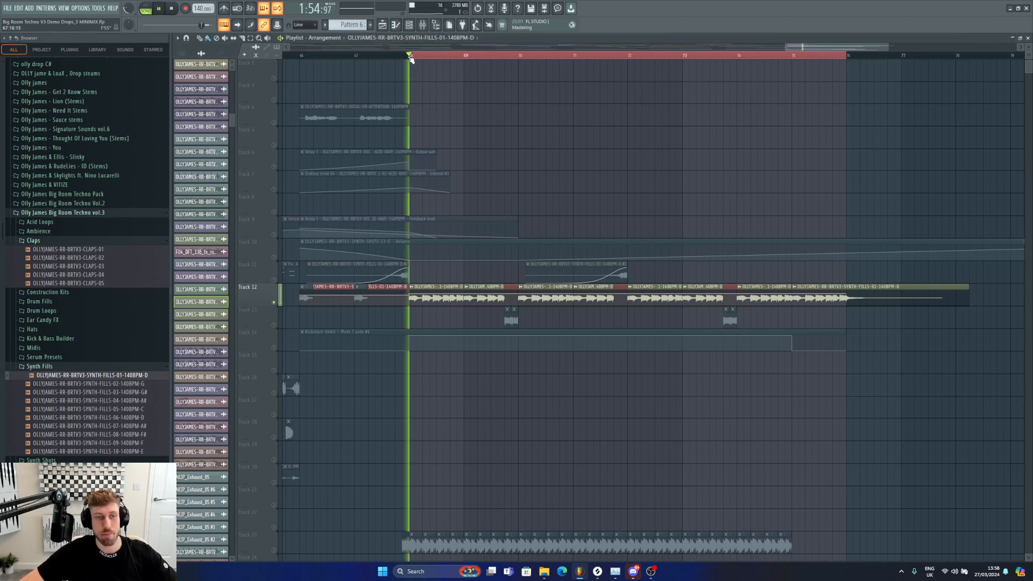
pyautogui.scroll(-2, 468, 199)
pyautogui.scroll(-1, 468, 200)
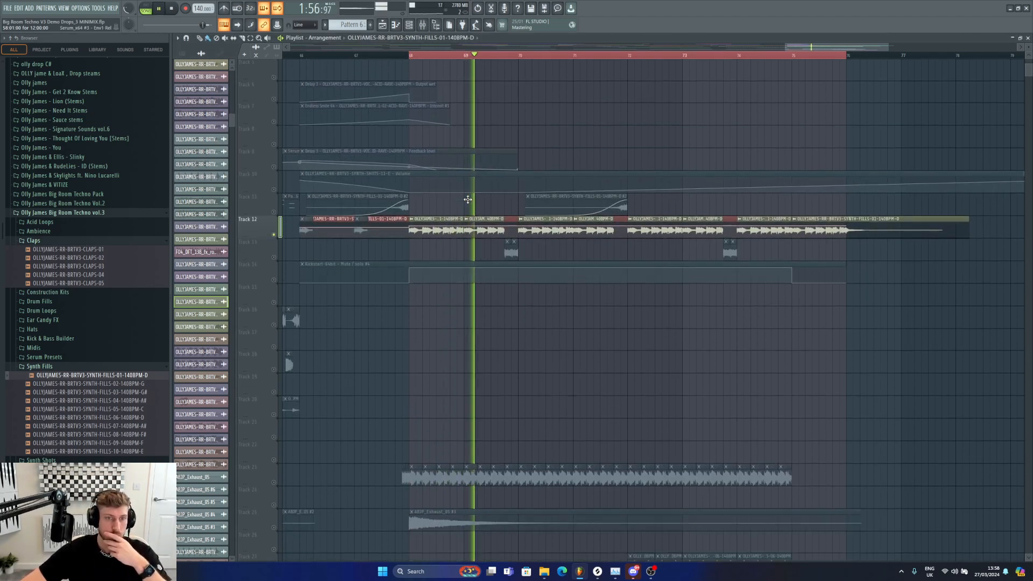
pyautogui.press('space')
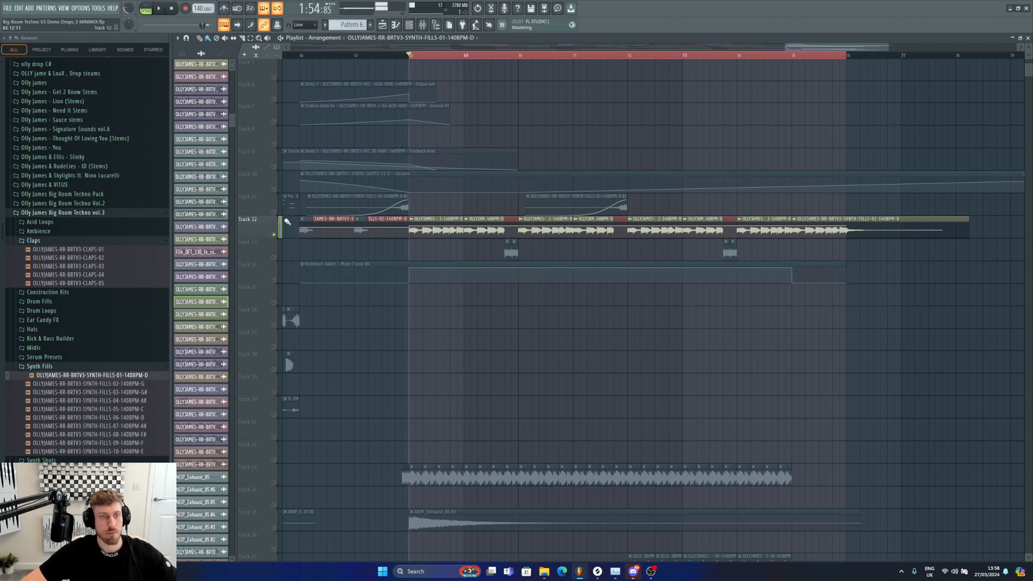
# Unmute Track 11 alongside Track 12 and play both from the build-up between bars 67 and 68.
pyautogui.click(275, 212)
pyautogui.click(399, 201)
pyautogui.click(375, 55)
pyautogui.press('space')
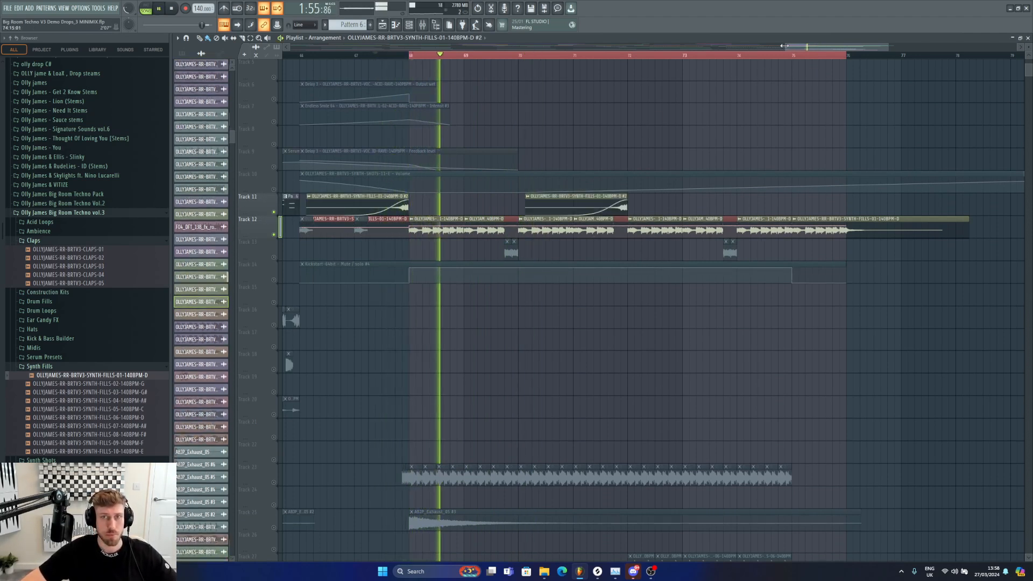
pyautogui.moveTo(787, 46); pyautogui.dragTo(799, 46)
pyautogui.press('space')
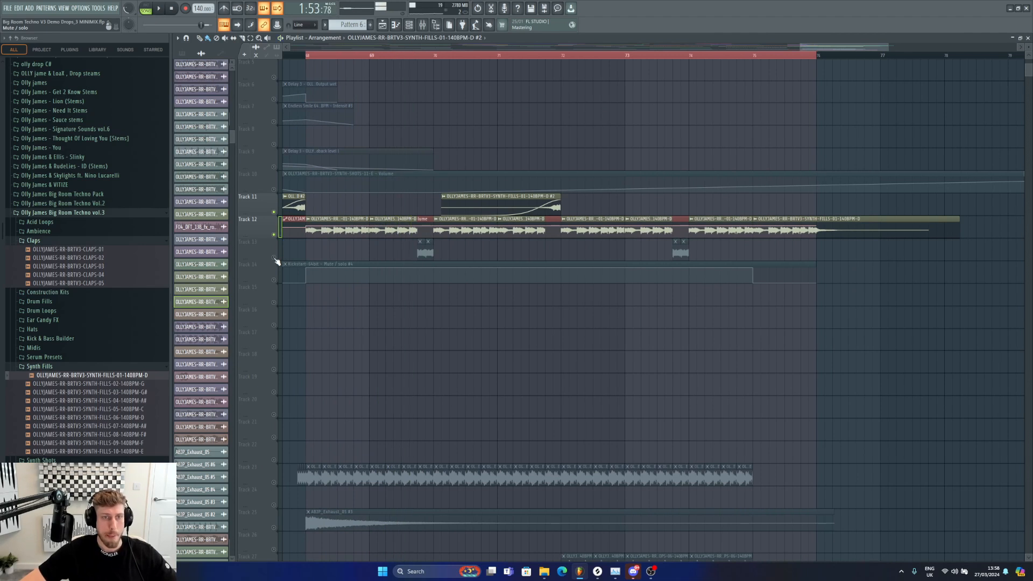
# Solo Track 13, identify its short clip's sample SYNTH-FILLS-06, and play from bar 69.
pyautogui.rightClick(274, 258)
pyautogui.doubleClick(427, 250)
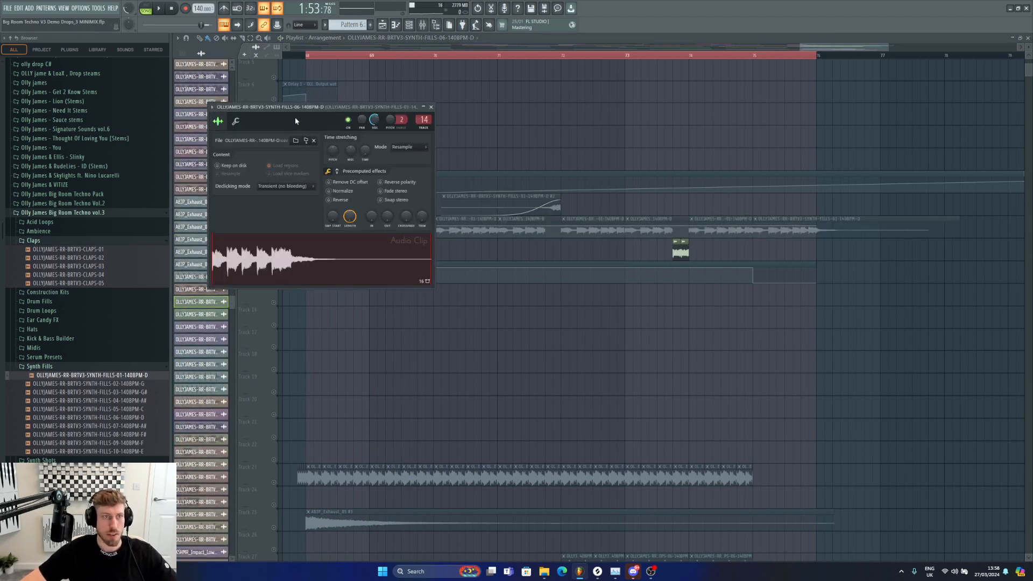
pyautogui.click(371, 62)
pyautogui.press('space')
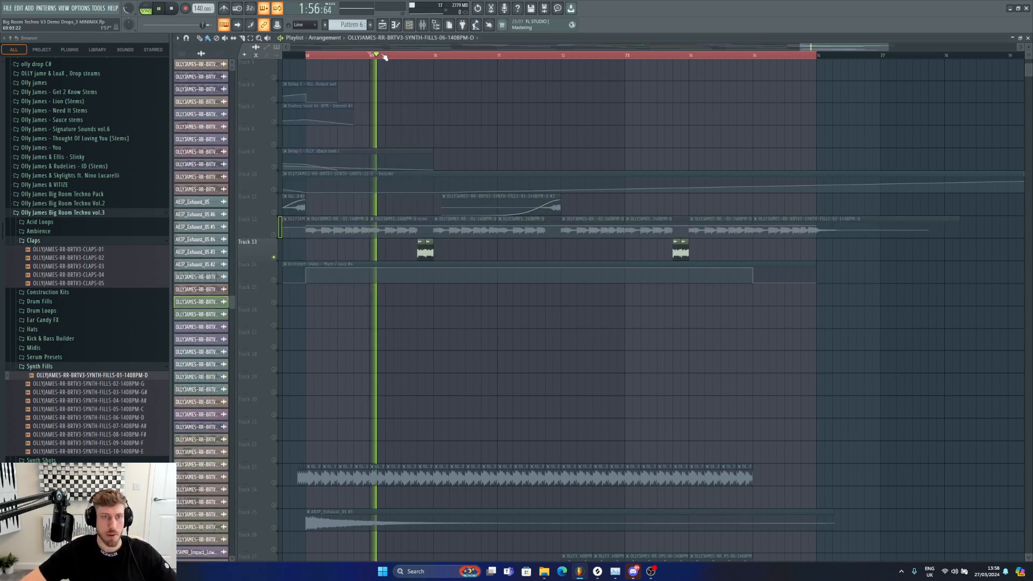
pyautogui.press('space')
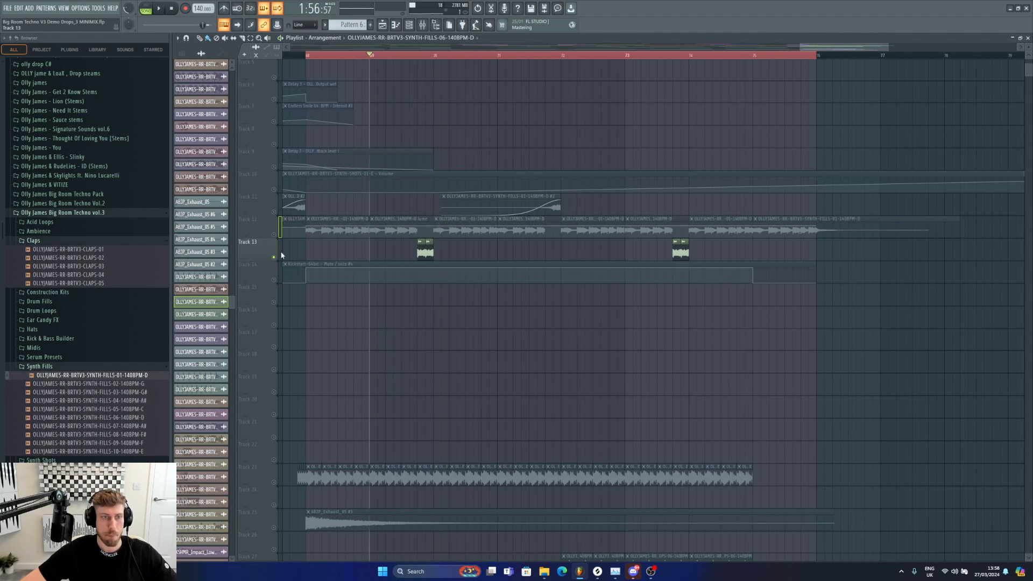
# Unmute Tracks 11 and 12 alongside Track 13 and play the combined synth fills from bar 68.
pyautogui.click(280, 235)
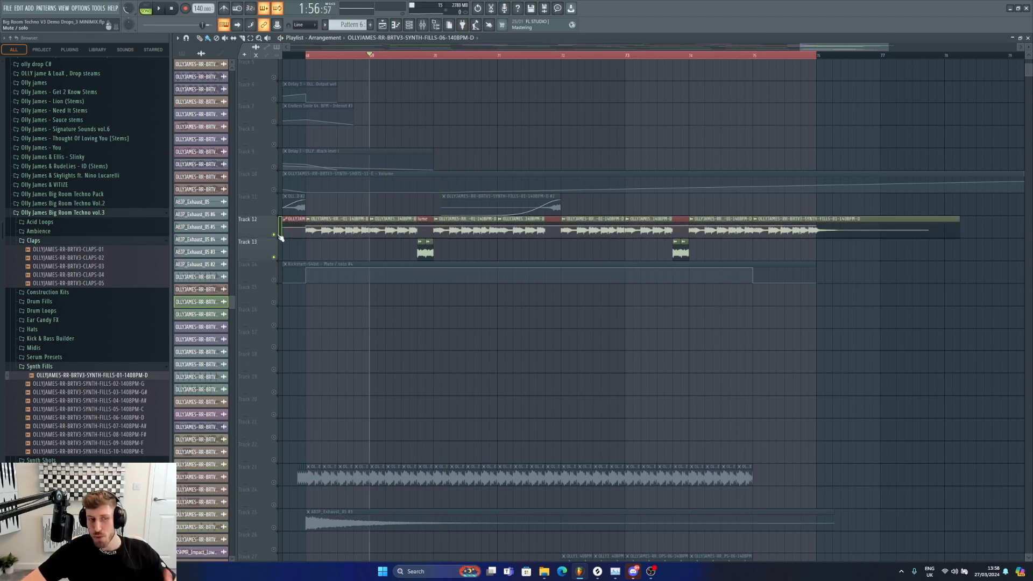
pyautogui.click(307, 56)
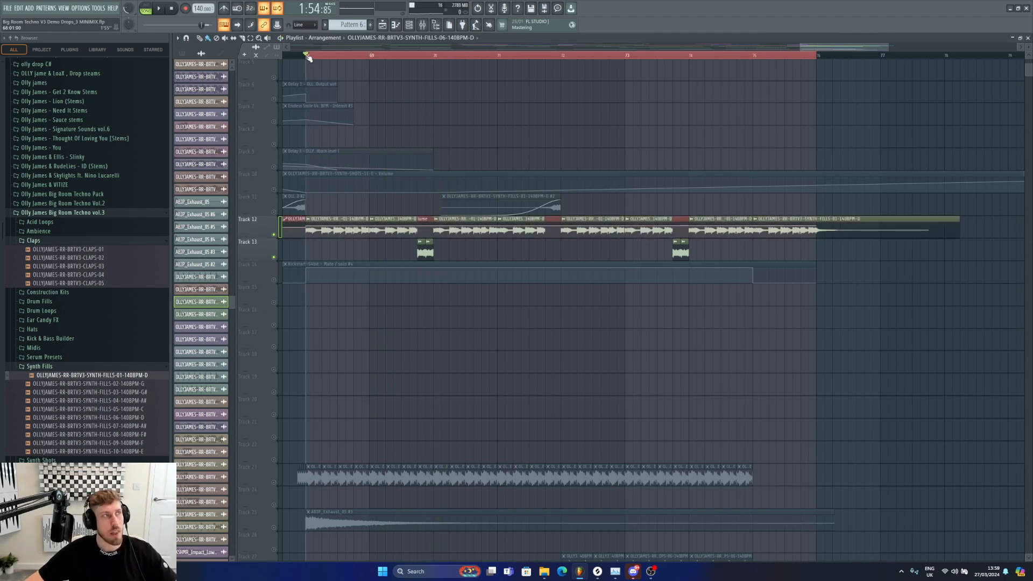
pyautogui.press('space')
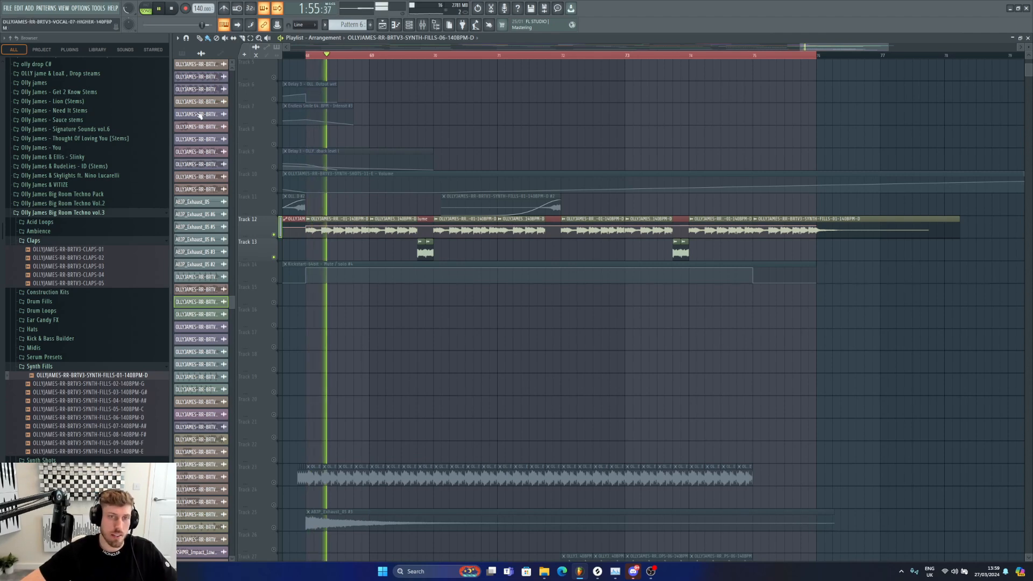
pyautogui.scroll(-5, 346, 277)
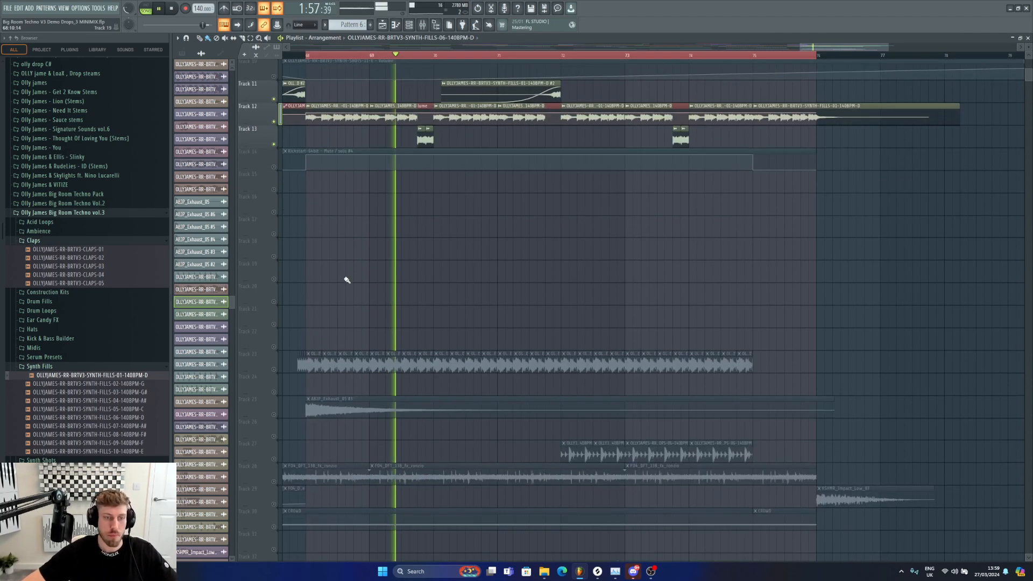
pyautogui.scroll(7, 342, 301)
pyautogui.scroll(1, 343, 301)
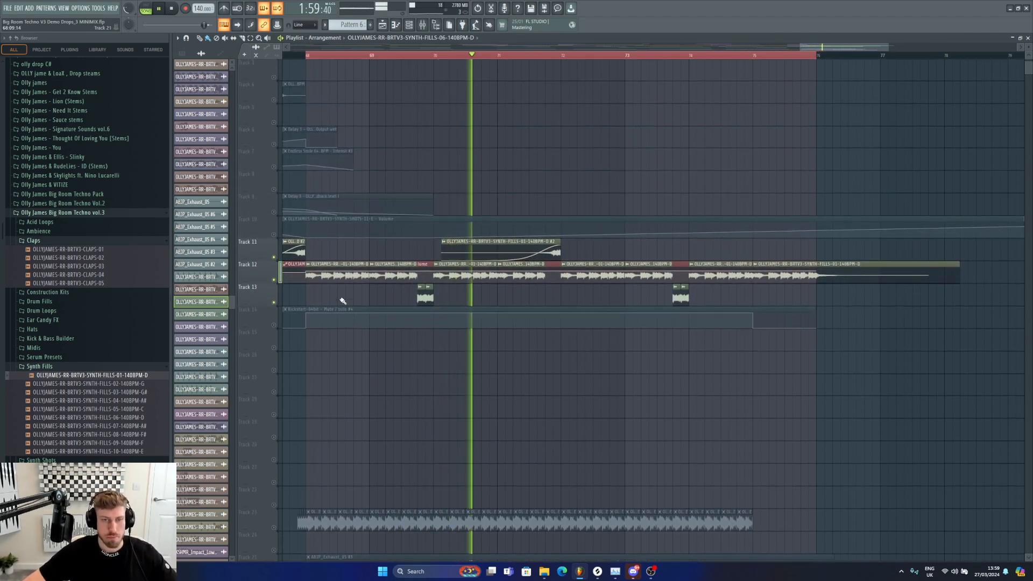
pyautogui.scroll(2, 343, 302)
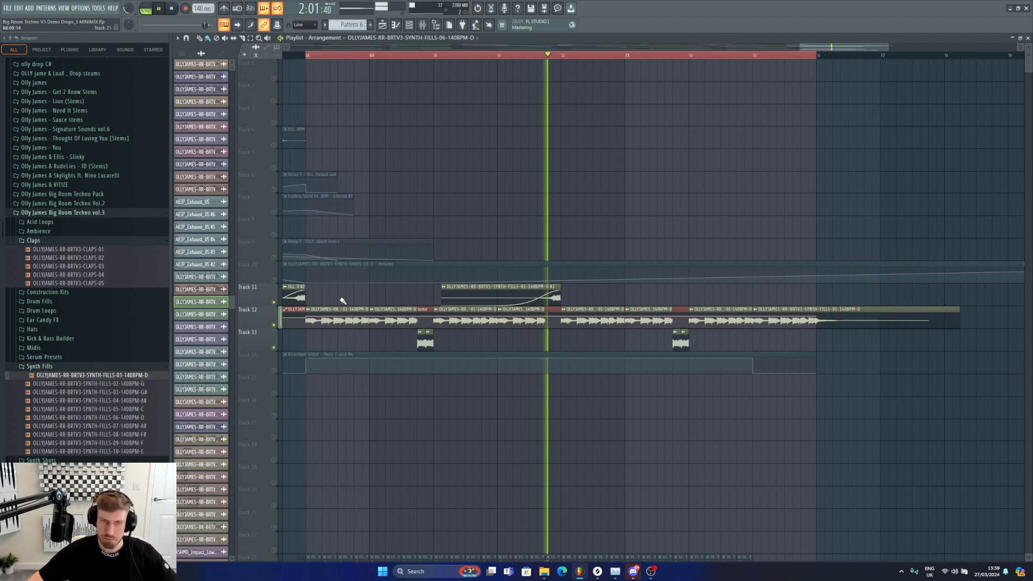
pyautogui.scroll(-5, 325, 350)
pyautogui.press('space')
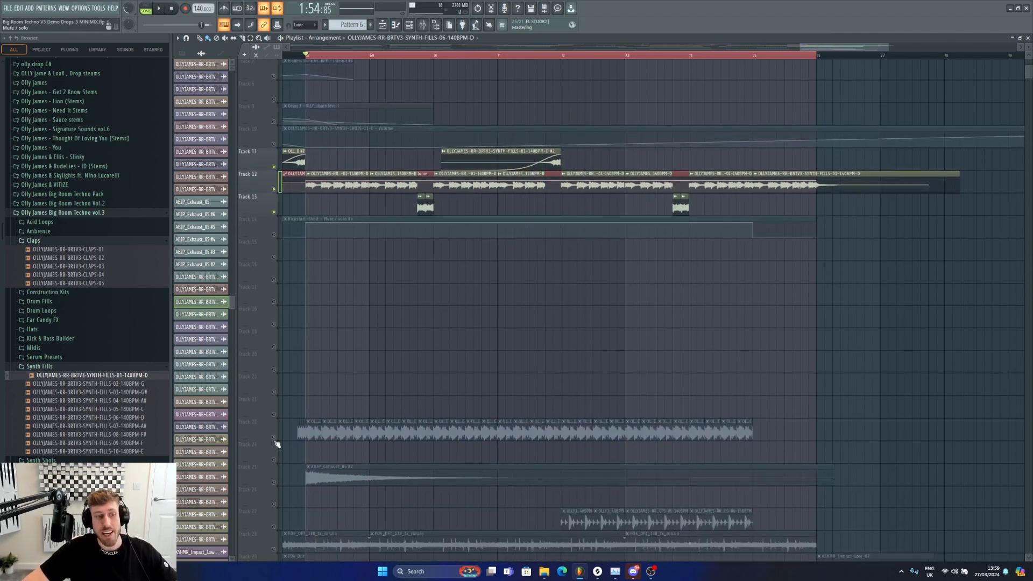
# Set the playback range from 67:13:00 to 75:01:00 and play the soloed Track 23 loop.
pyautogui.hotkey('ctrl', 'a')
pyautogui.moveTo(291, 57); pyautogui.dragTo(754, 58)
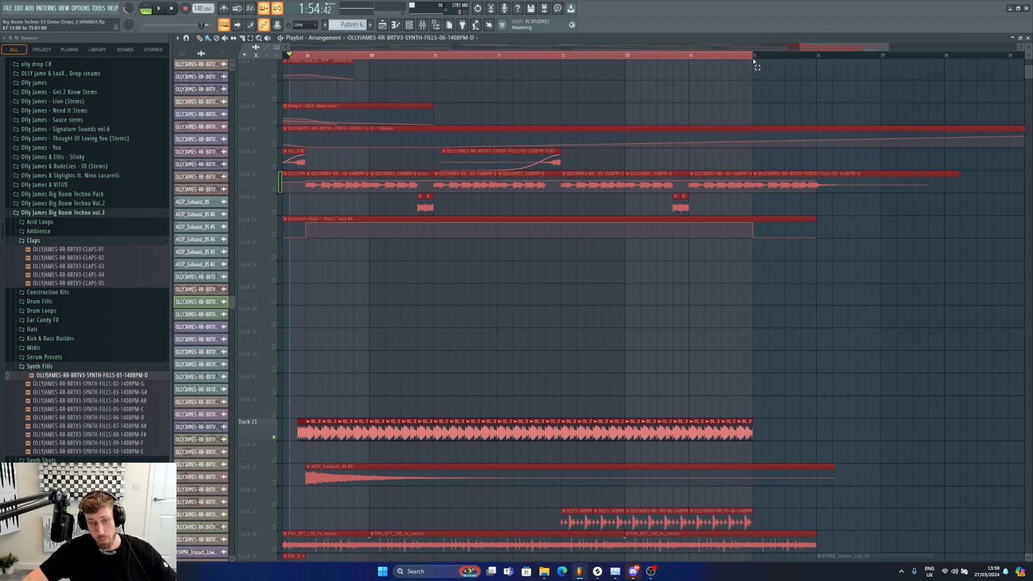
pyautogui.keyDown('ctrl'); pyautogui.click(831, 324); pyautogui.keyUp('ctrl')
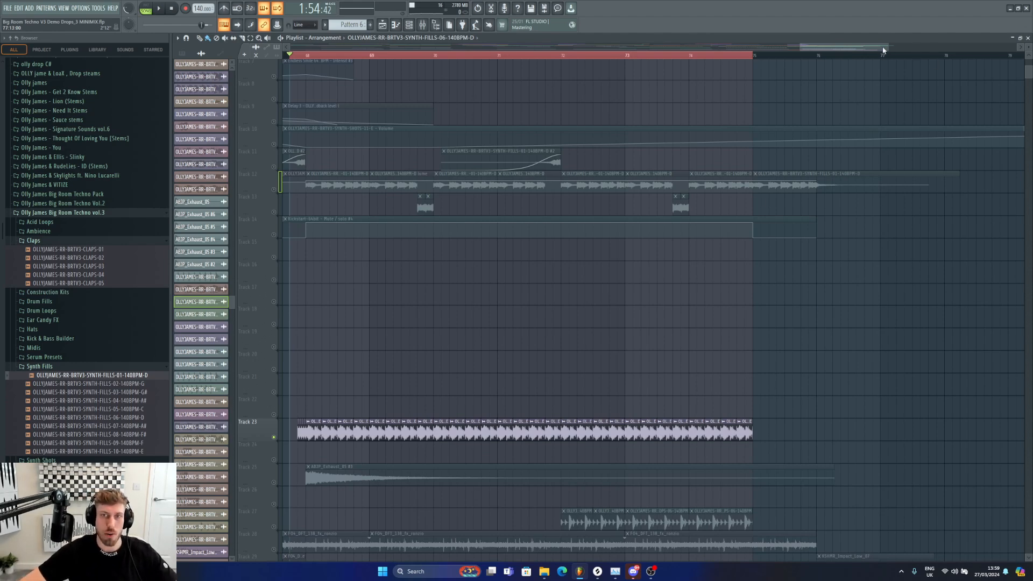
pyautogui.moveTo(884, 50); pyautogui.dragTo(834, 50)
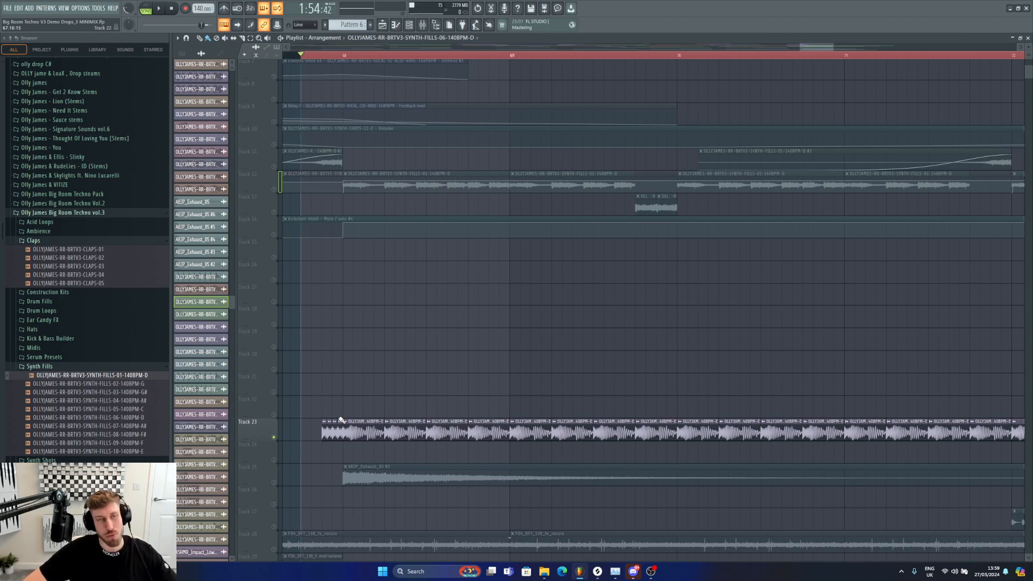
pyautogui.press('space')
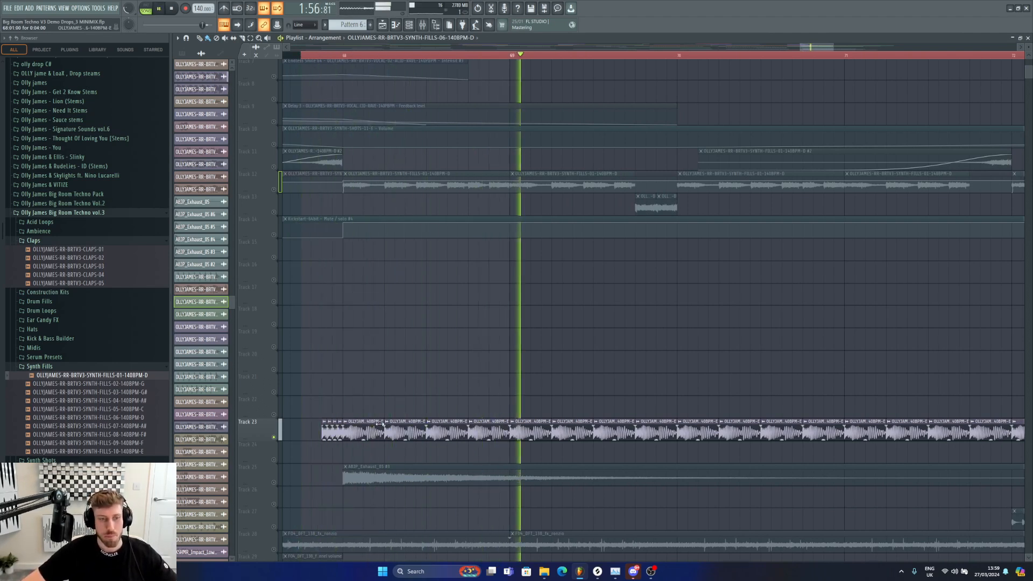
pyautogui.press('space')
# Unmute the synth fills on Tracks 11, 12 and 13 alongside Track 23 and play them together from bar 67.
pyautogui.click(274, 190)
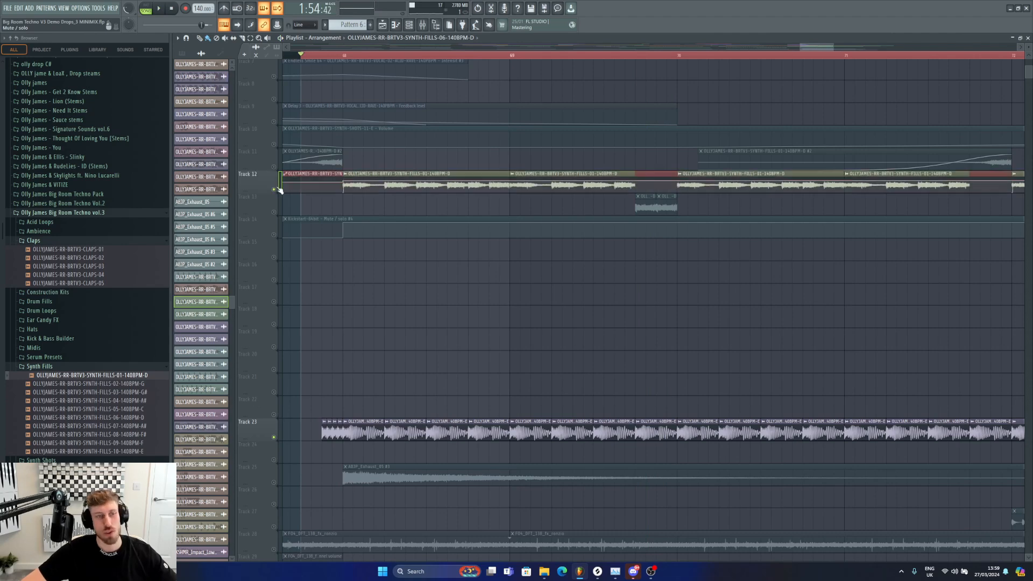
pyautogui.press('space')
pyautogui.click(274, 167)
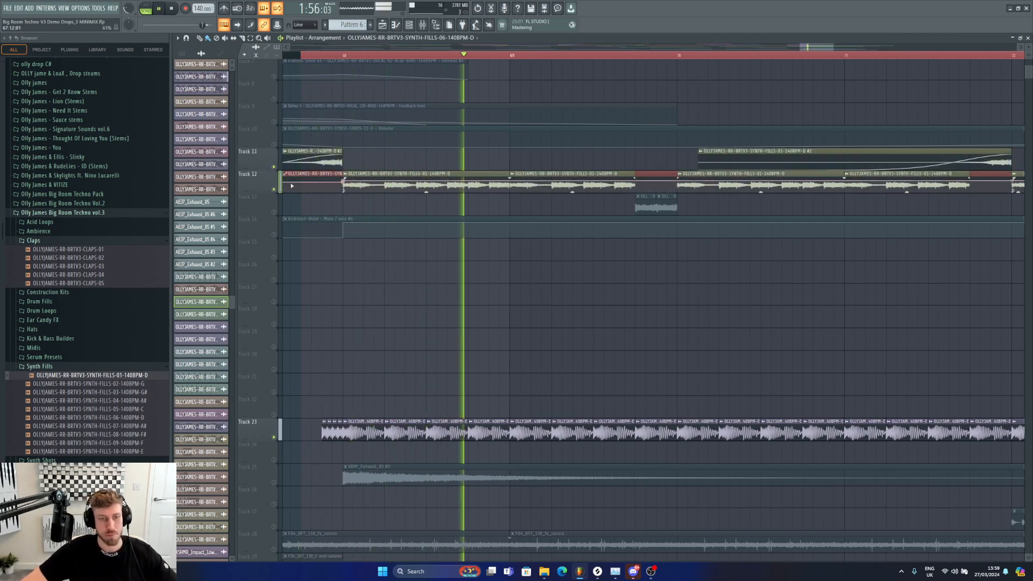
pyautogui.scroll(-1, 285, 178)
pyautogui.scroll(1, 291, 185)
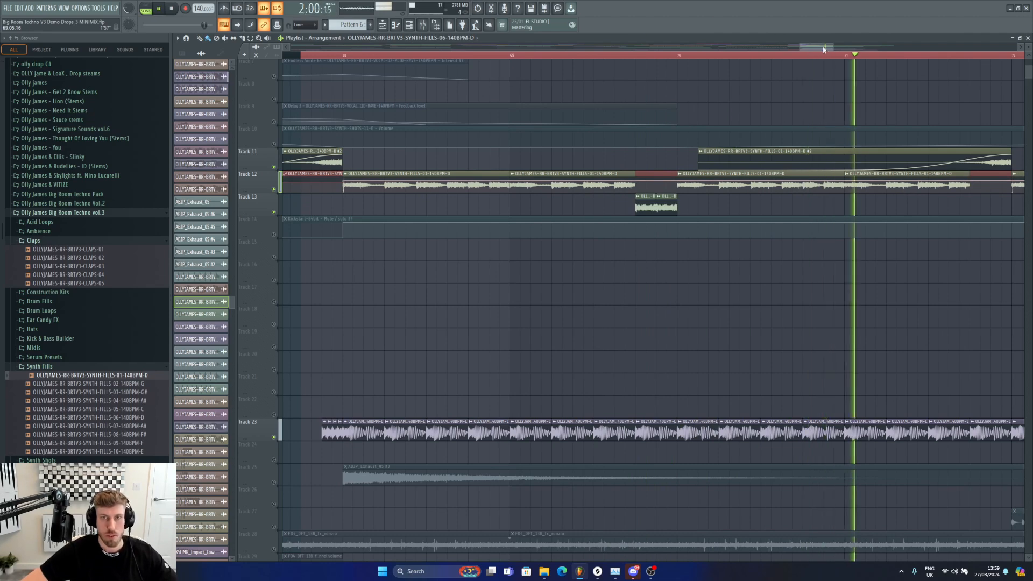
# Solo Track 27, unmute Track 23 alongside it, and play both from about bar 72.
pyautogui.scroll(-4, 391, 62)
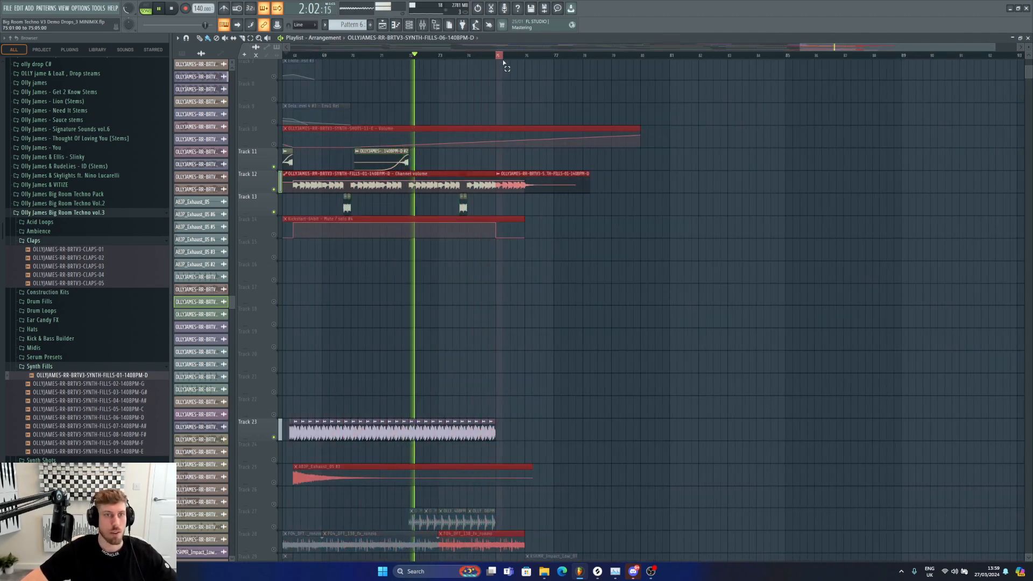
pyautogui.scroll(-6, 750, 60)
pyautogui.moveTo(800, 47); pyautogui.dragTo(726, 65)
pyautogui.rightClick(274, 459)
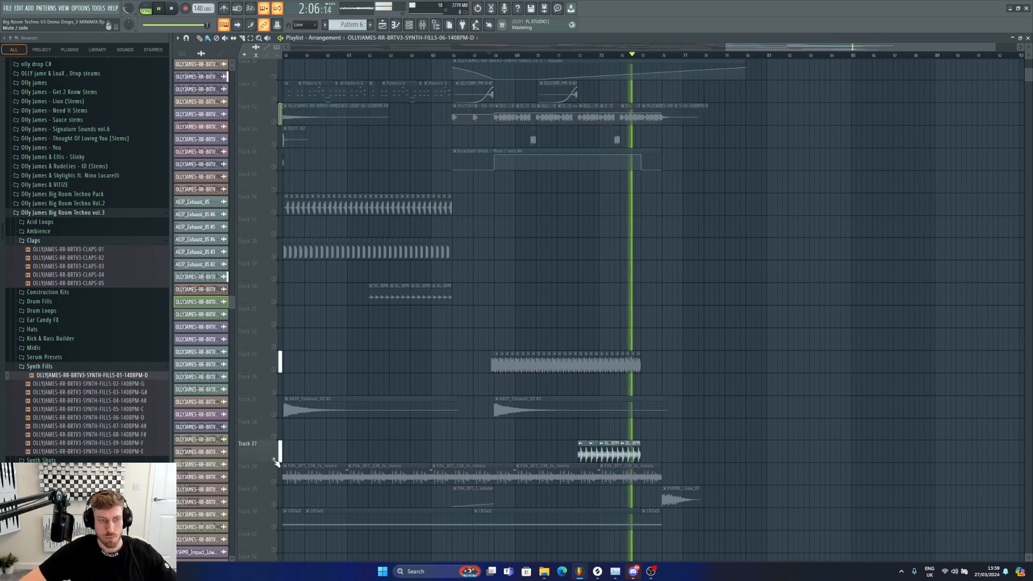
pyautogui.click(273, 370)
pyautogui.click(588, 54)
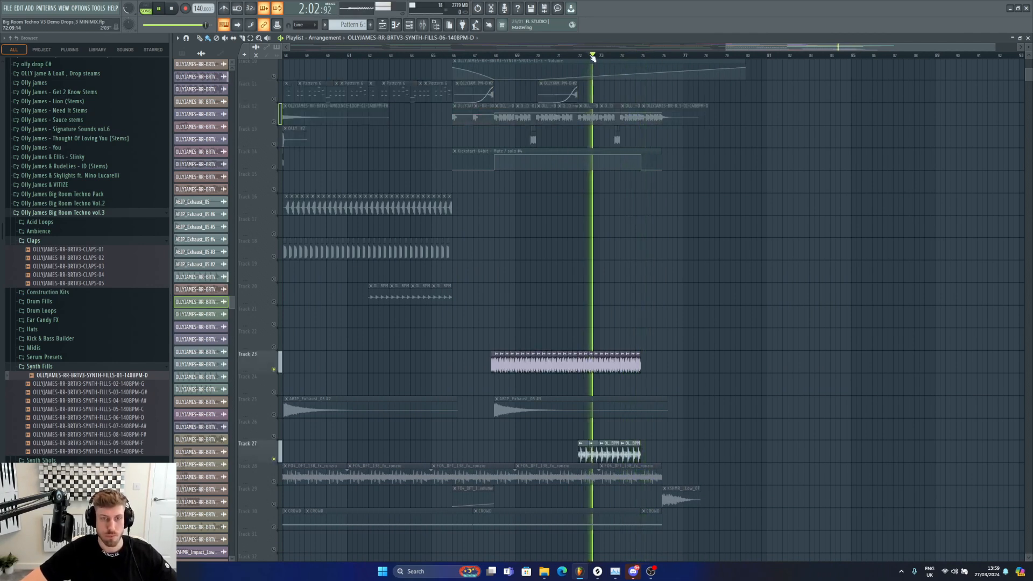
# Unmute all tracks and play the full mix of the final drop up to about bar 75.
pyautogui.rightClick(274, 325)
pyautogui.rightClick(274, 325)
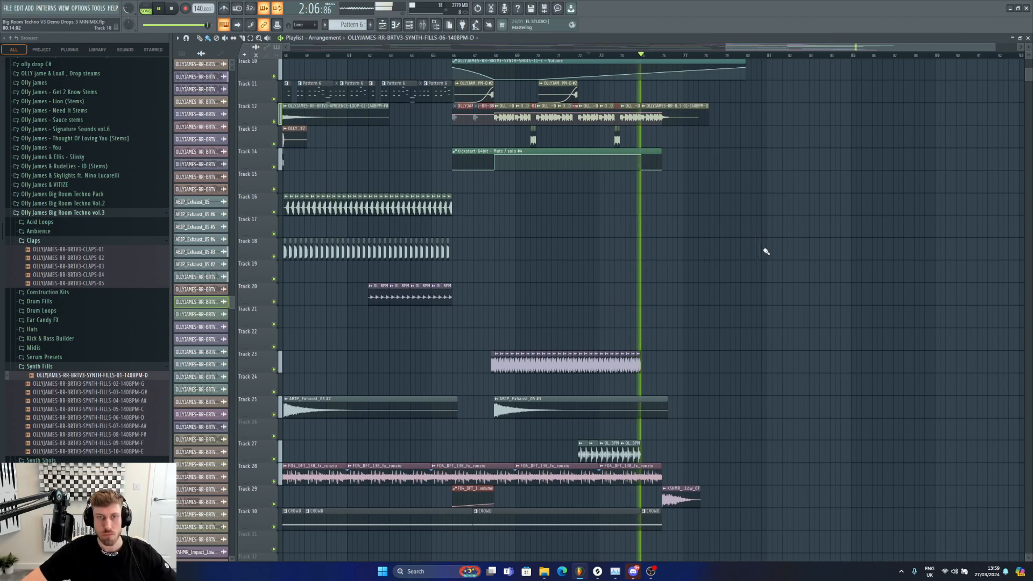
pyautogui.press('space')
# Review the whole arrangement from start to end and pick the Pattern 13 clip on Track 11.
pyautogui.scroll(3, 759, 237)
pyautogui.moveTo(726, 47); pyautogui.dragTo(23, 74)
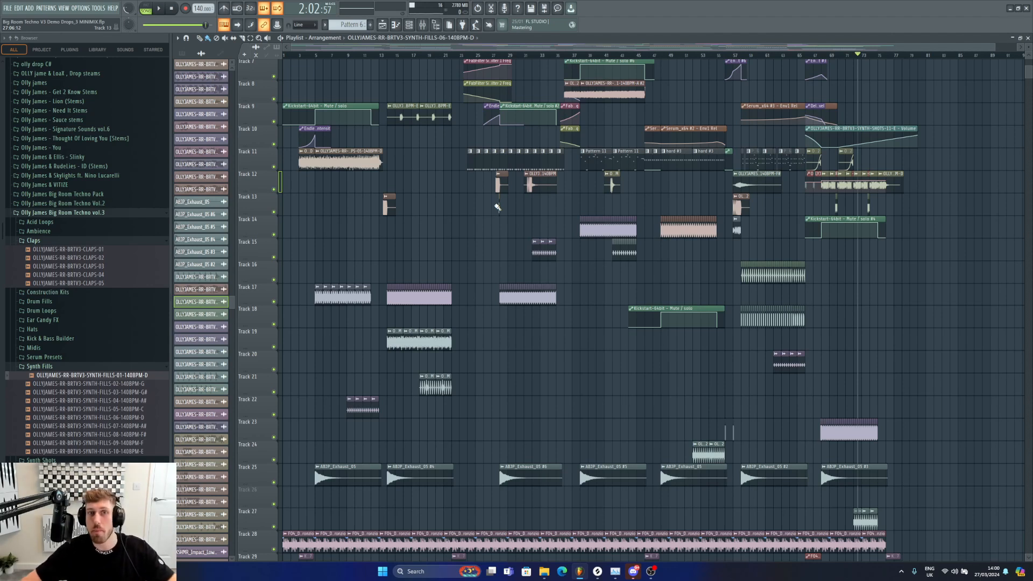
pyautogui.click(529, 156)
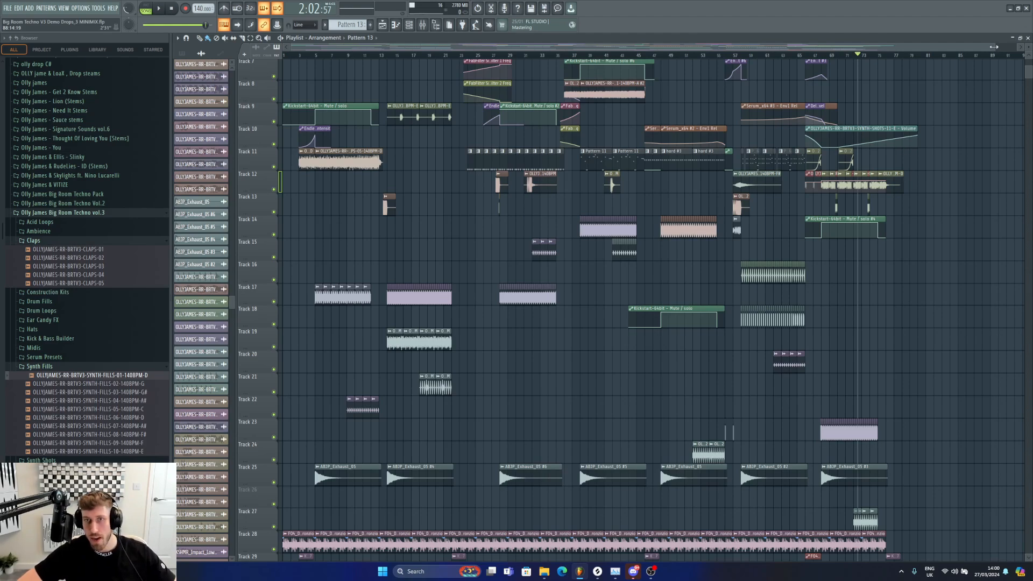
pyautogui.moveTo(995, 48); pyautogui.dragTo(874, 62)
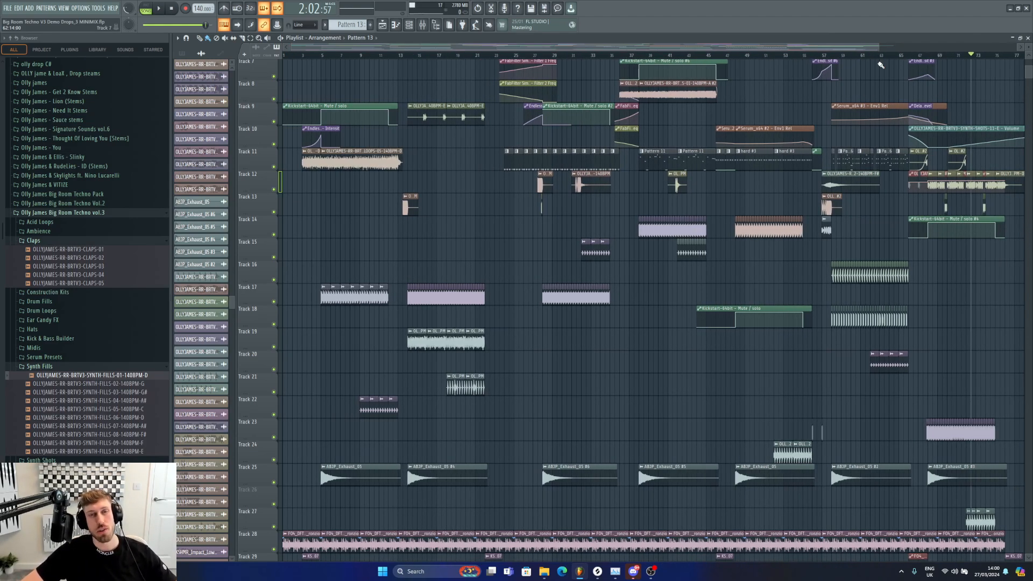